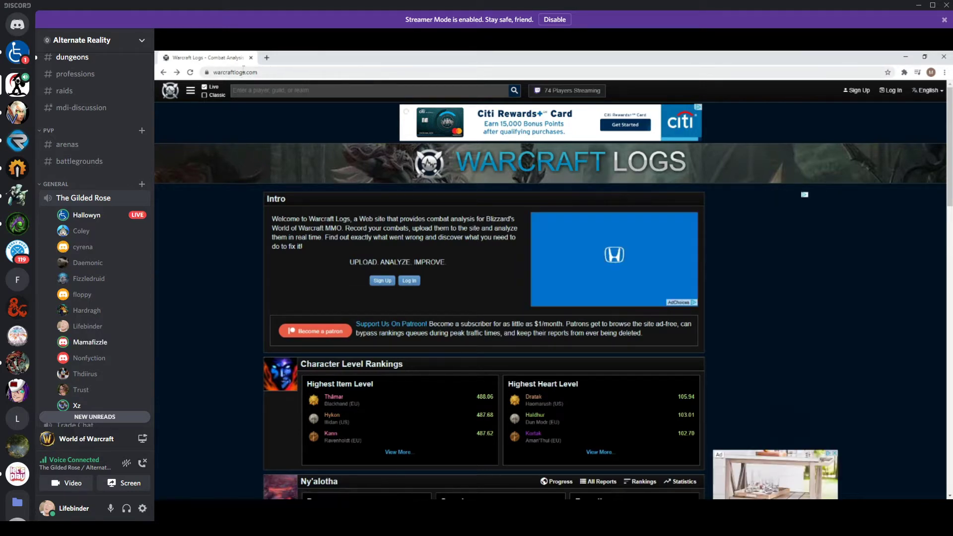
# - Mute the microphone in the voice channel and expand the shared browser stream to full screen
pyautogui.click(213, 73)
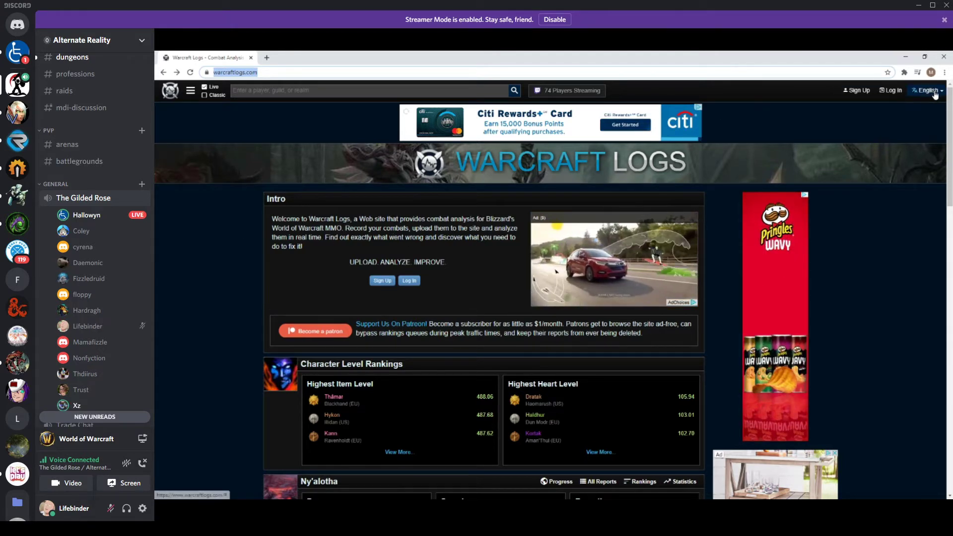
pyautogui.hotkey('ctrl', 'shift', 'm')
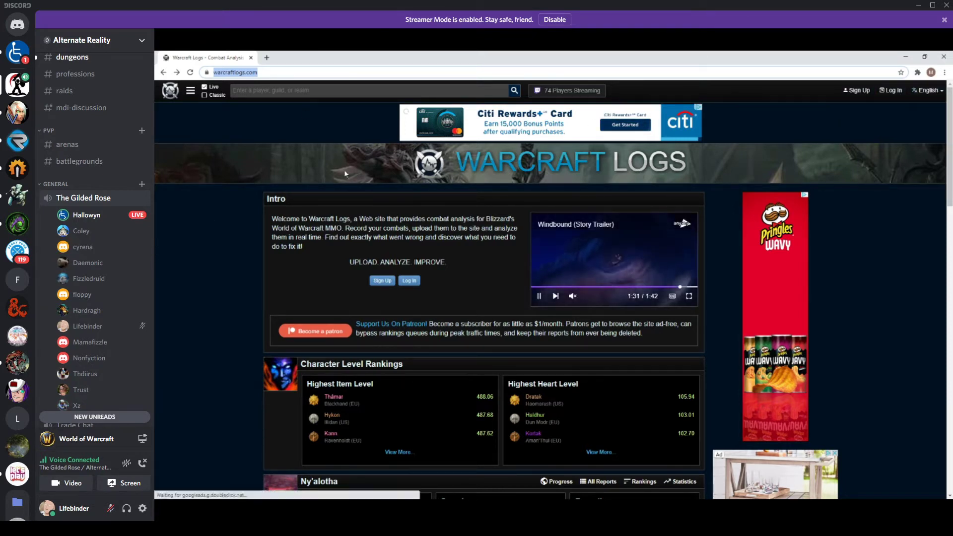
pyautogui.moveTo(929, 476)
pyautogui.click(939, 500)
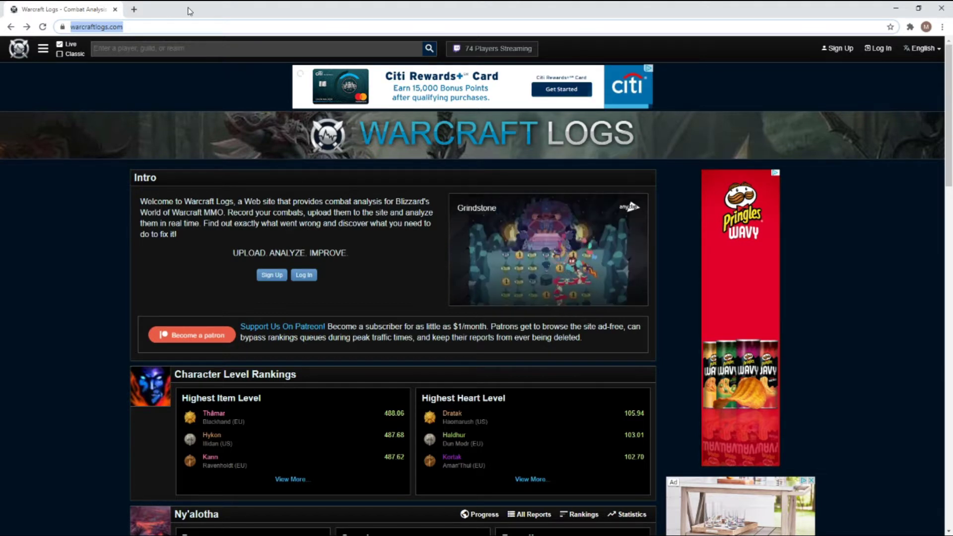
# - Maximize the browser window again and reload the Warcraft Logs home page
pyautogui.moveTo(187, 11); pyautogui.dragTo(255, 19)
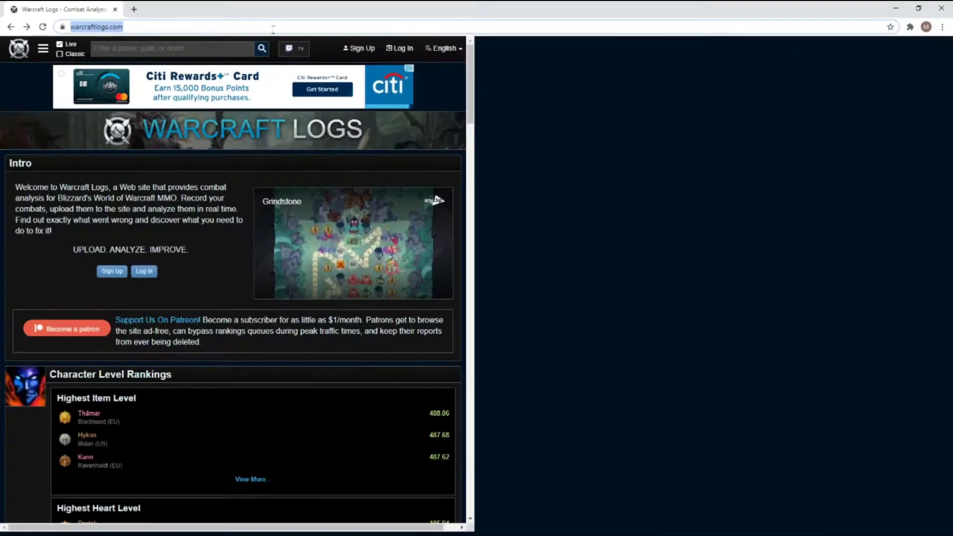
pyautogui.doubleClick(255, 20)
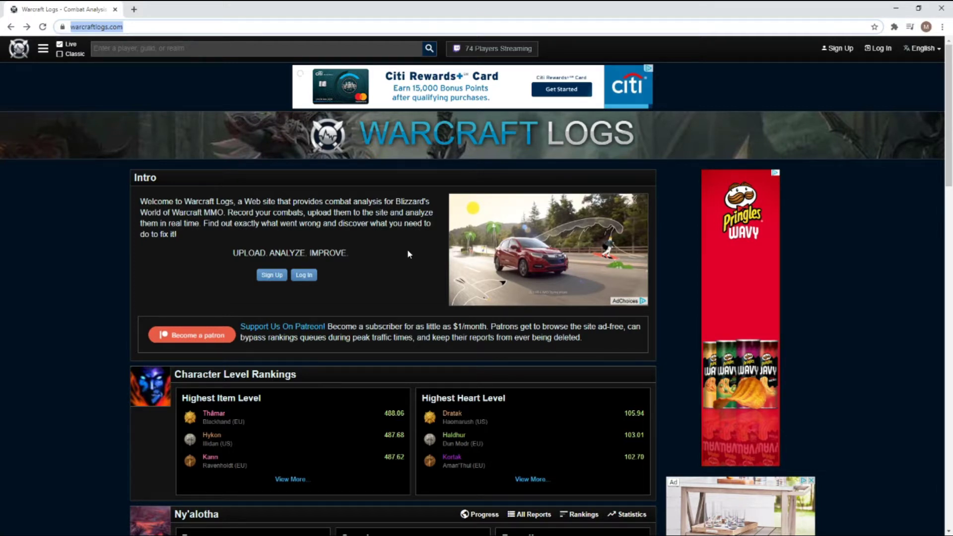
pyautogui.click(41, 28)
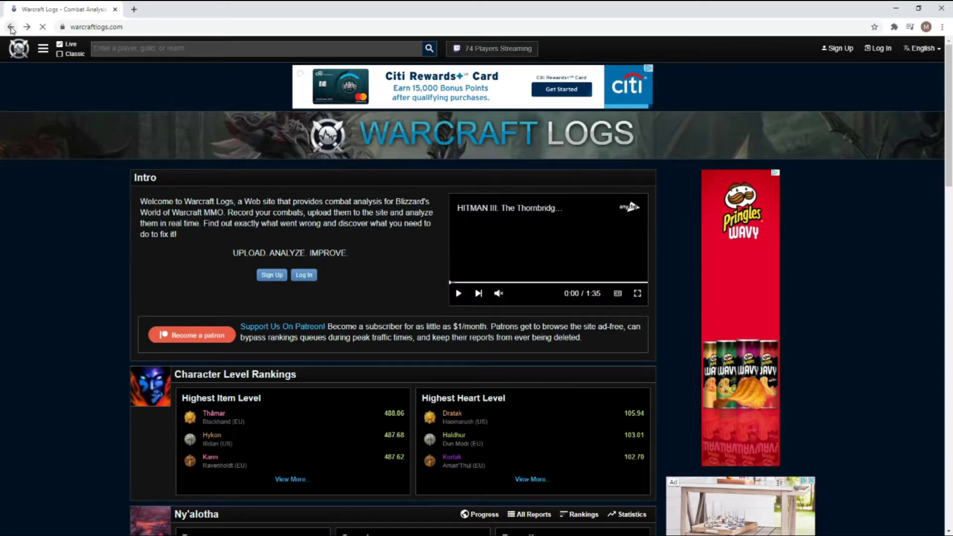
pyautogui.scroll(-15, 102, 94)
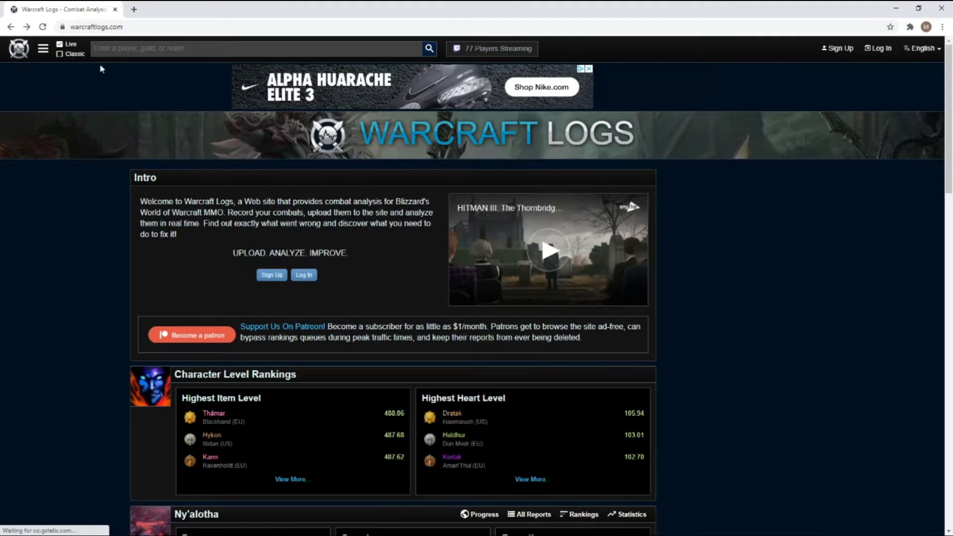
# - Open the rankings of the Ny'alotha raid zone from the site's list of raids and bosses
pyautogui.click(43, 48)
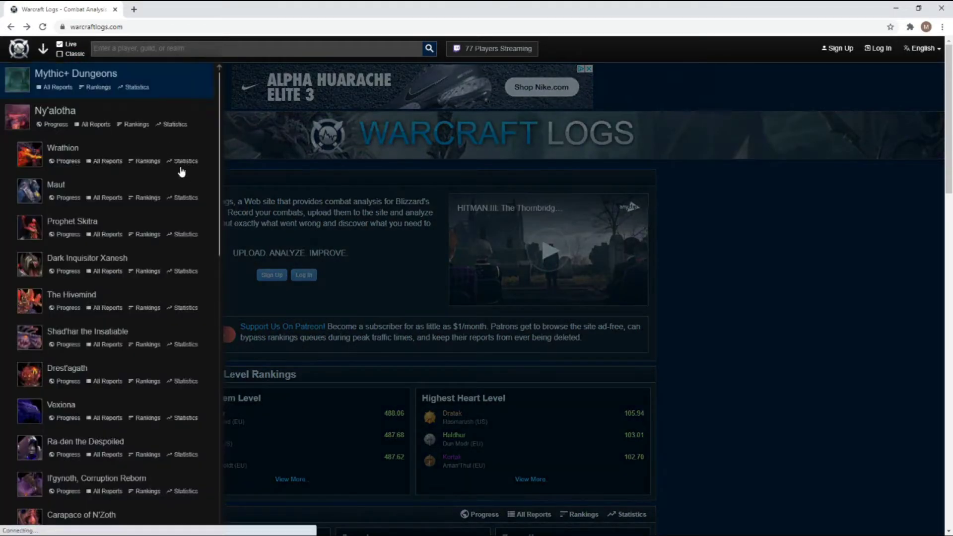
pyautogui.scroll(-5, 149, 278)
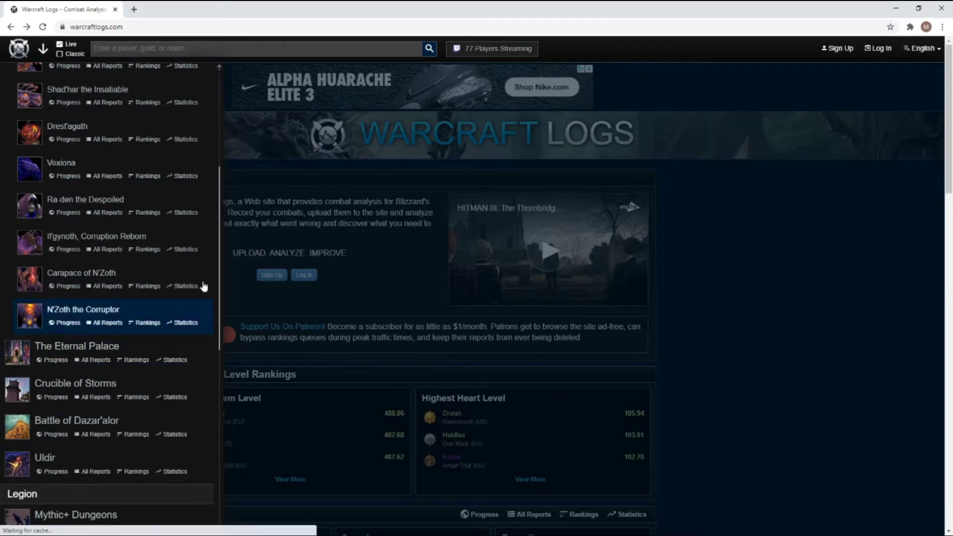
pyautogui.scroll(5, 144, 265)
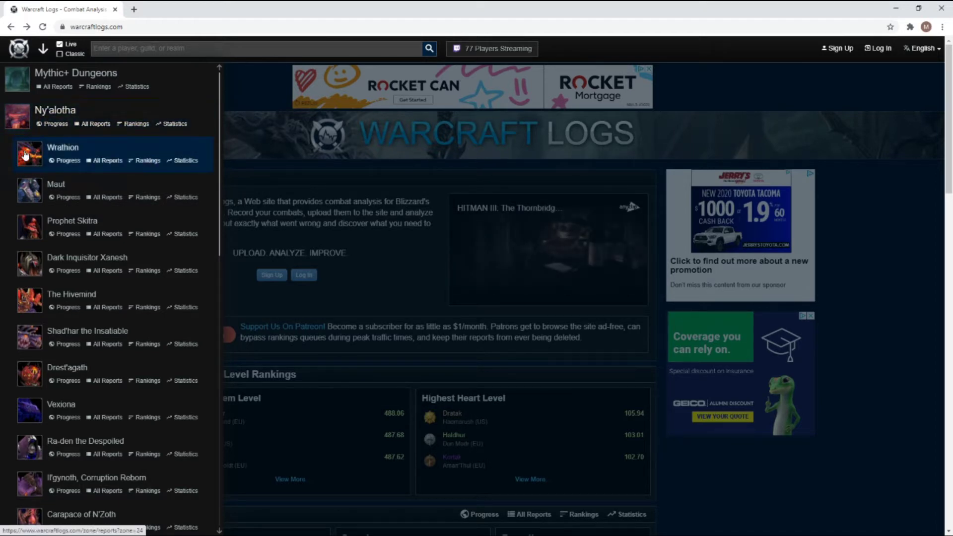
pyautogui.click(134, 124)
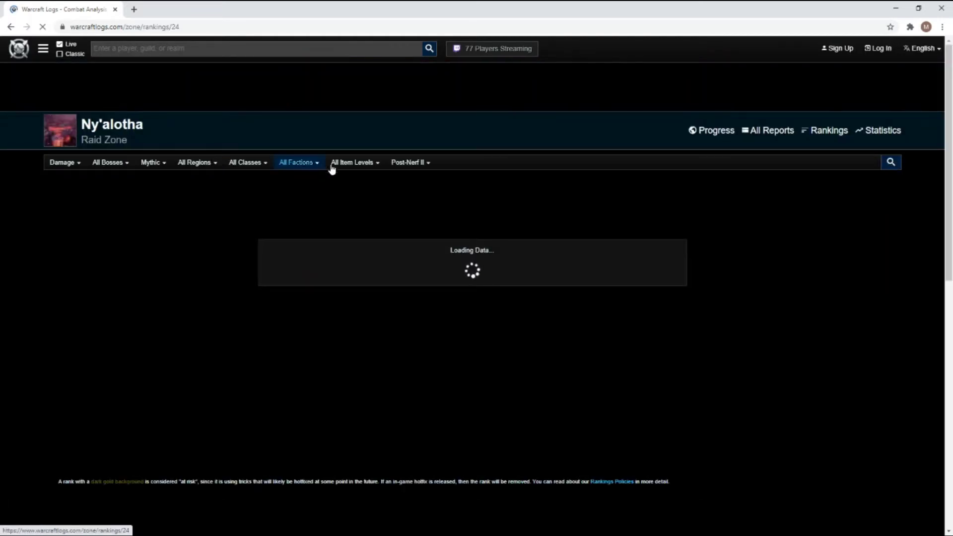
# - Filter the Ny'alotha rankings by the Warlock class, covering all specializations
pyautogui.click(246, 164)
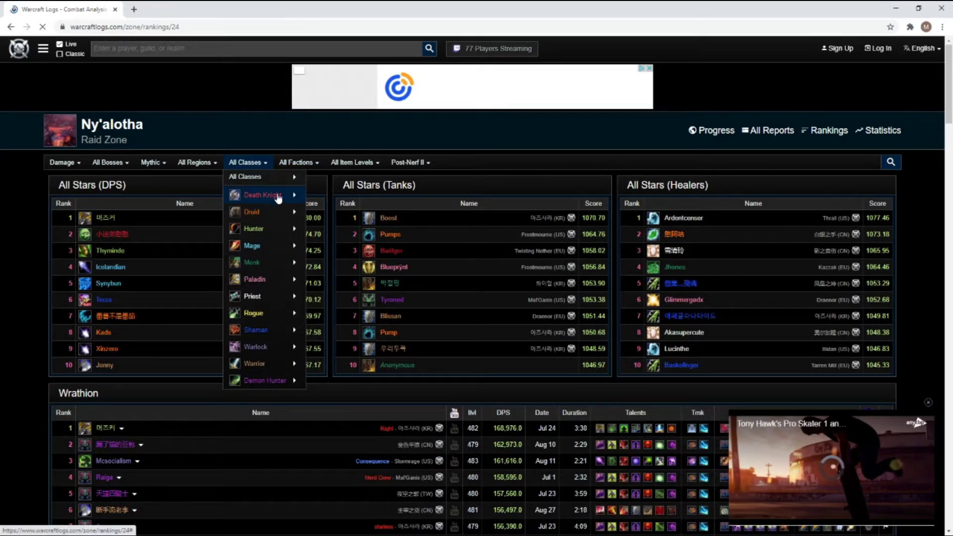
pyautogui.moveTo(276, 197)
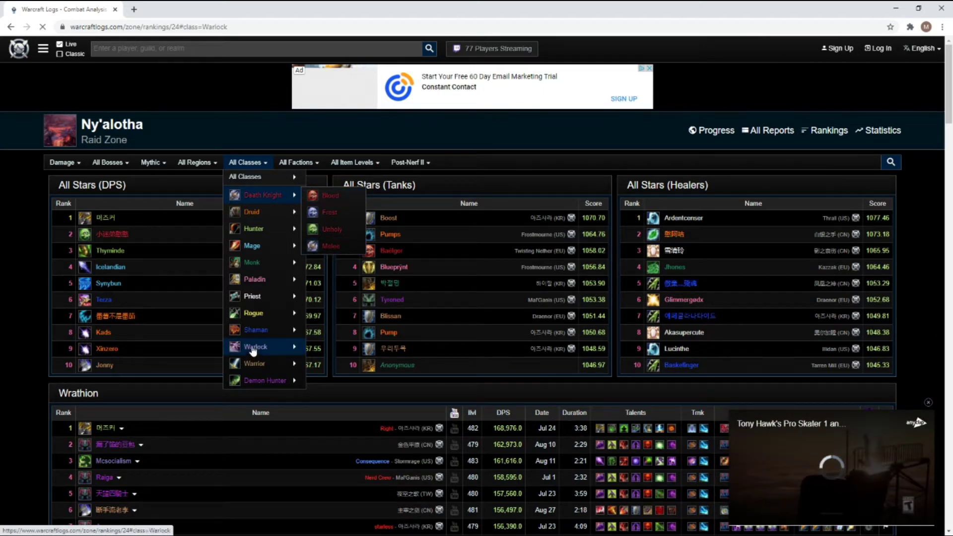
pyautogui.moveTo(254, 350)
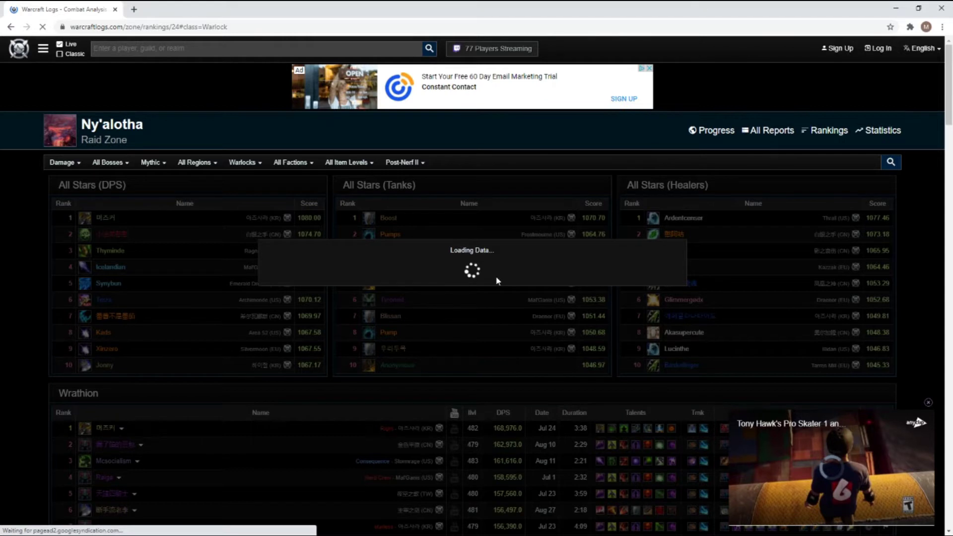
pyautogui.moveTo(888, 529)
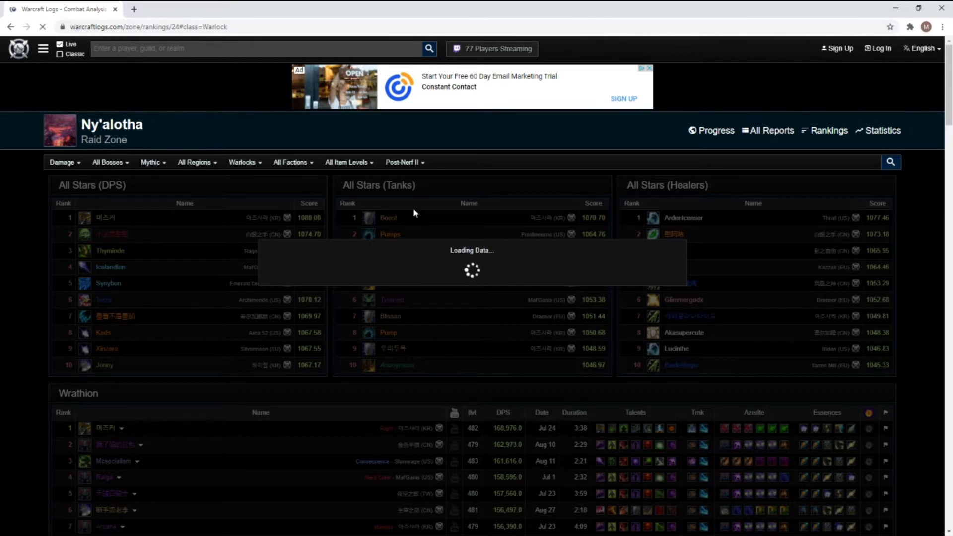
pyautogui.moveTo(427, 529)
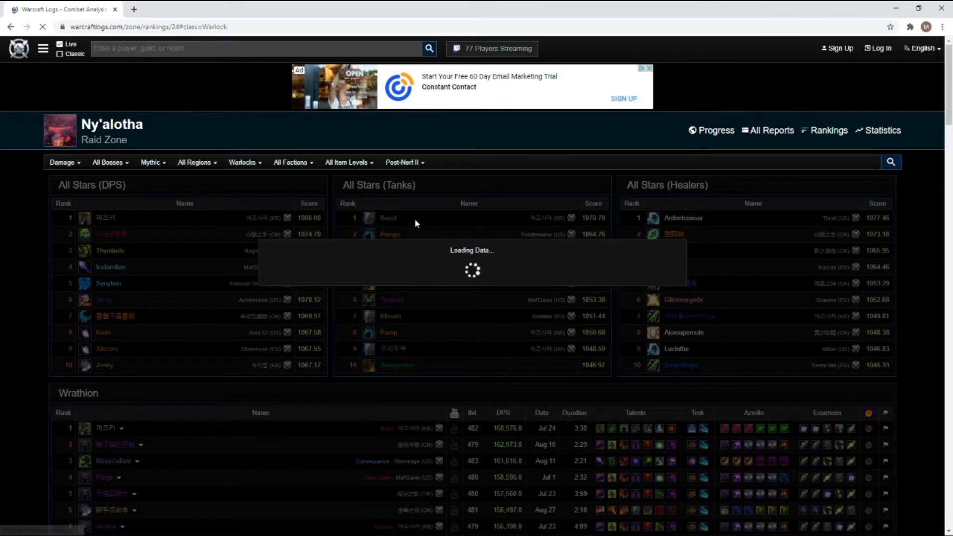
# - Look through the Warlock rankings of every Ny'alotha boss, from All Stars and Wrathion to N'Zoth the Corruptor
pyautogui.scroll(-1, 12, 214)
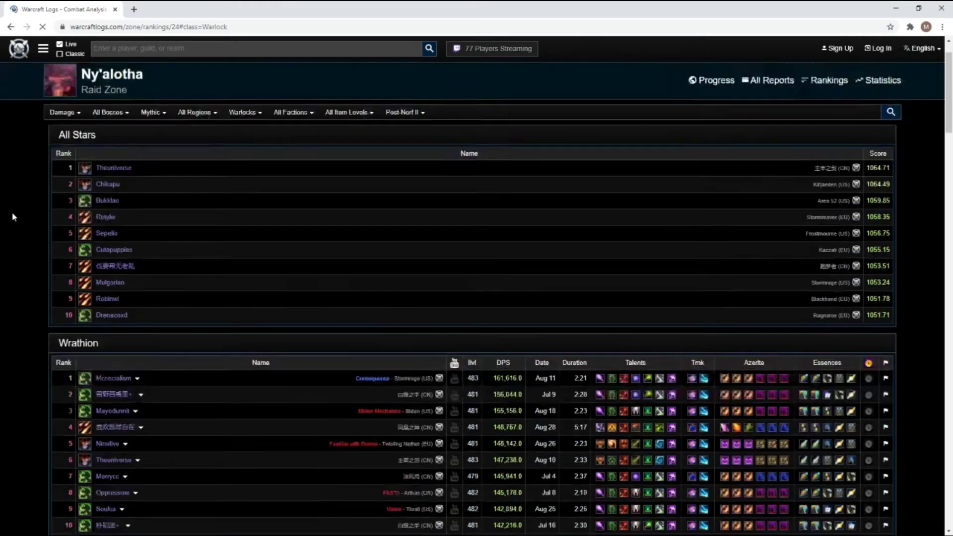
pyautogui.scroll(-5, 5, 208)
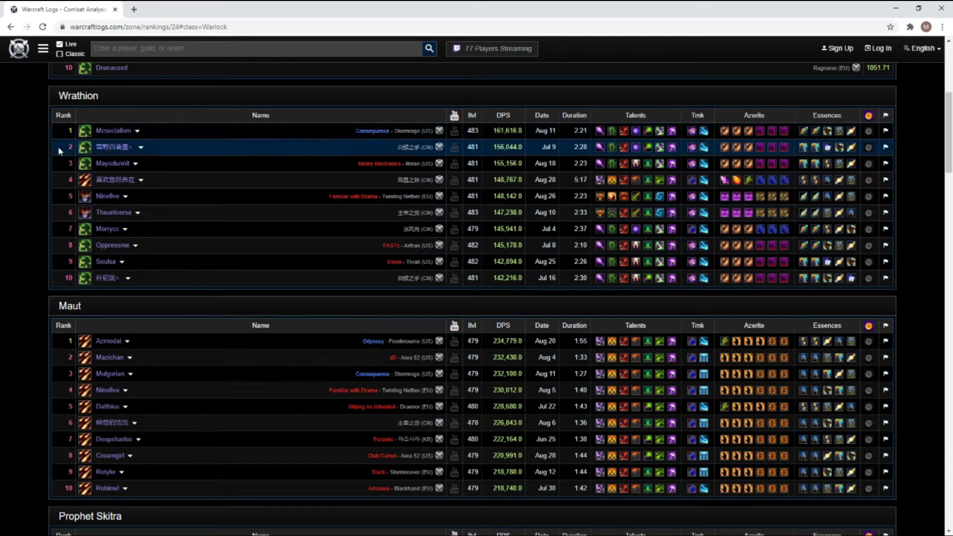
pyautogui.scroll(-1, 2, 235)
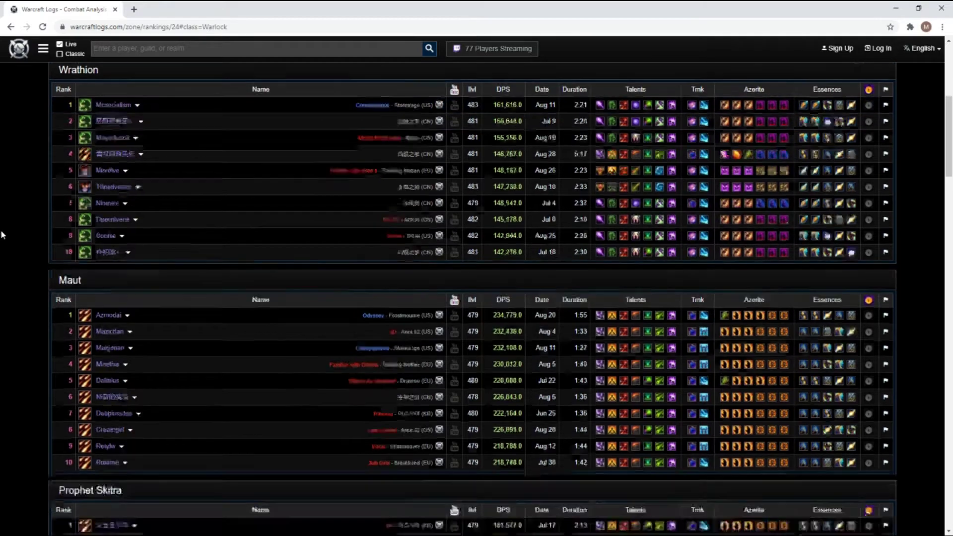
pyautogui.scroll(-8, 3, 234)
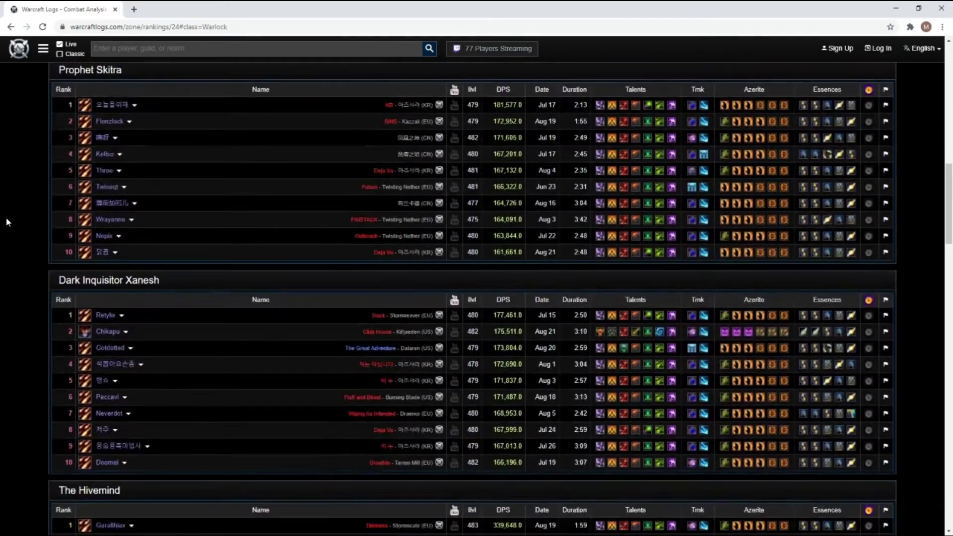
pyautogui.scroll(-7, 7, 222)
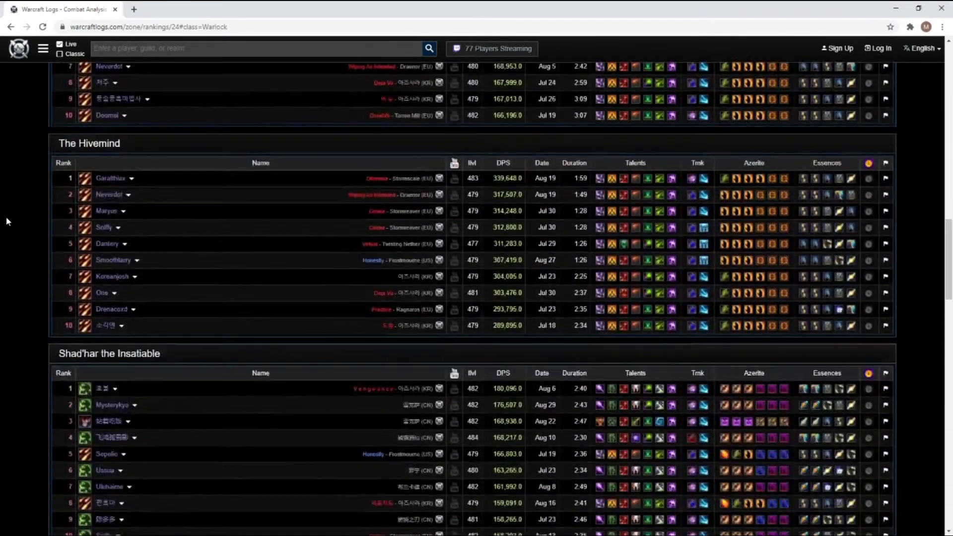
pyautogui.scroll(-3, 6, 222)
pyautogui.scroll(-4, 23, 218)
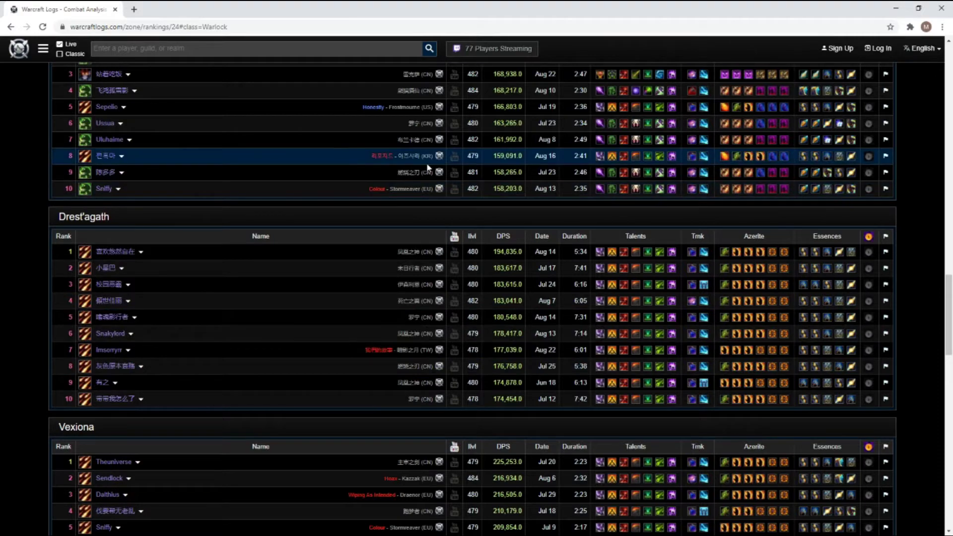
pyautogui.scroll(-8, 17, 209)
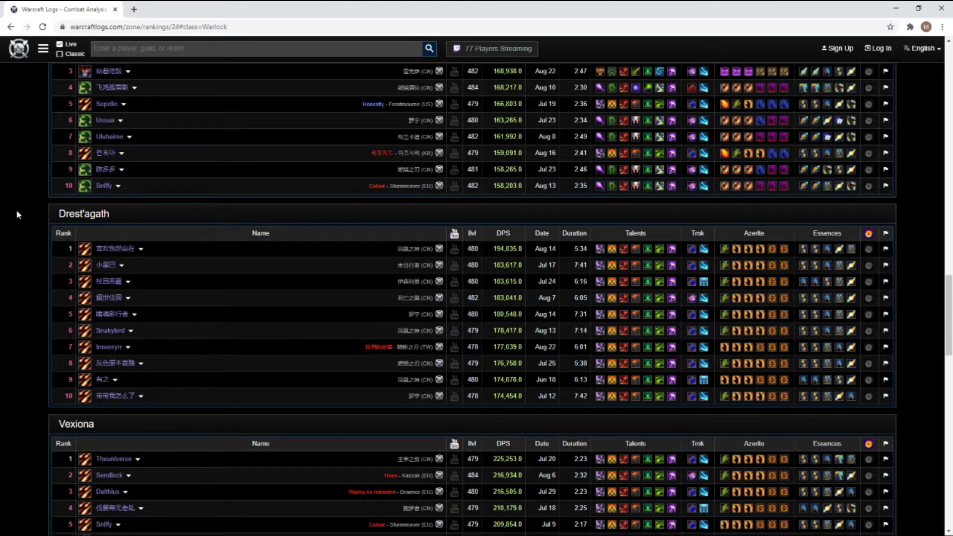
pyautogui.scroll(-3, 15, 214)
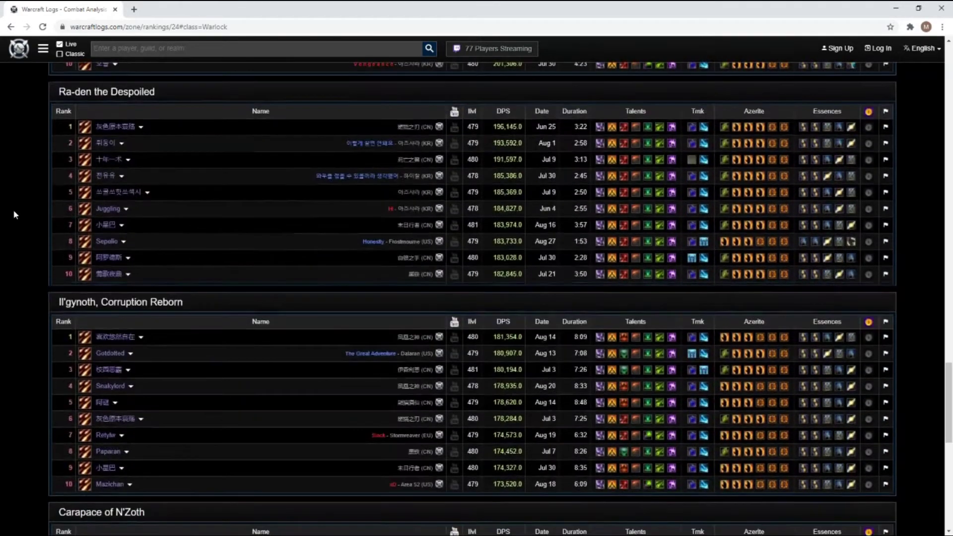
pyautogui.scroll(-8, 38, 214)
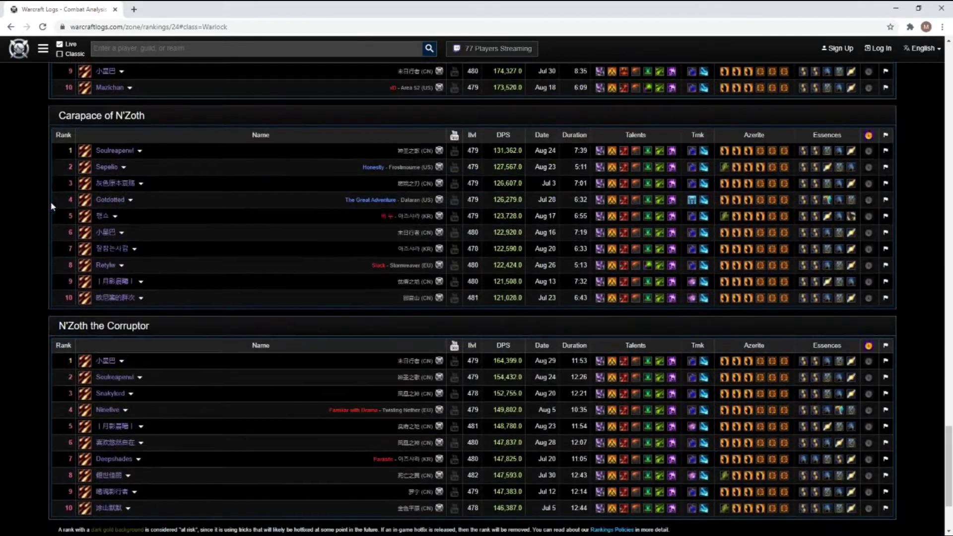
pyautogui.scroll(-3, 266, 248)
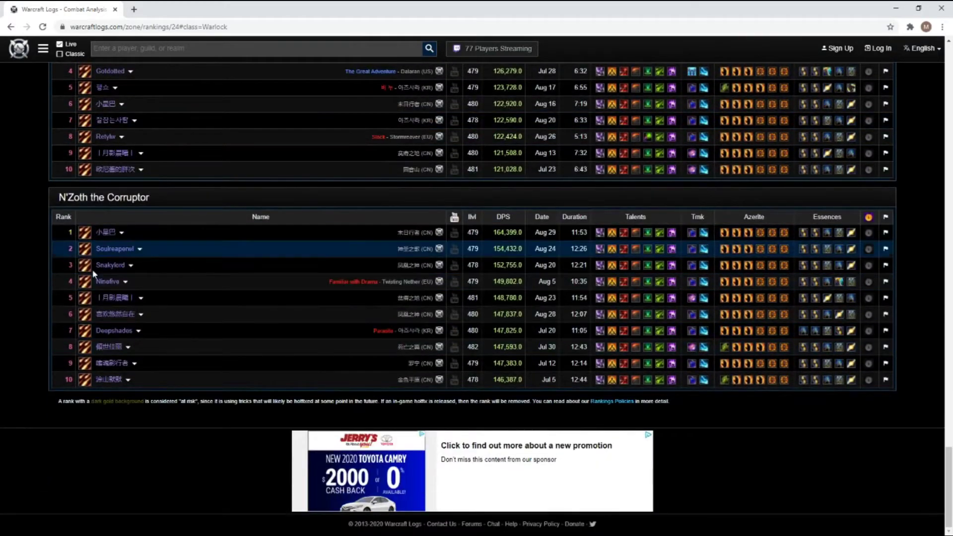
pyautogui.scroll(20, 279, 298)
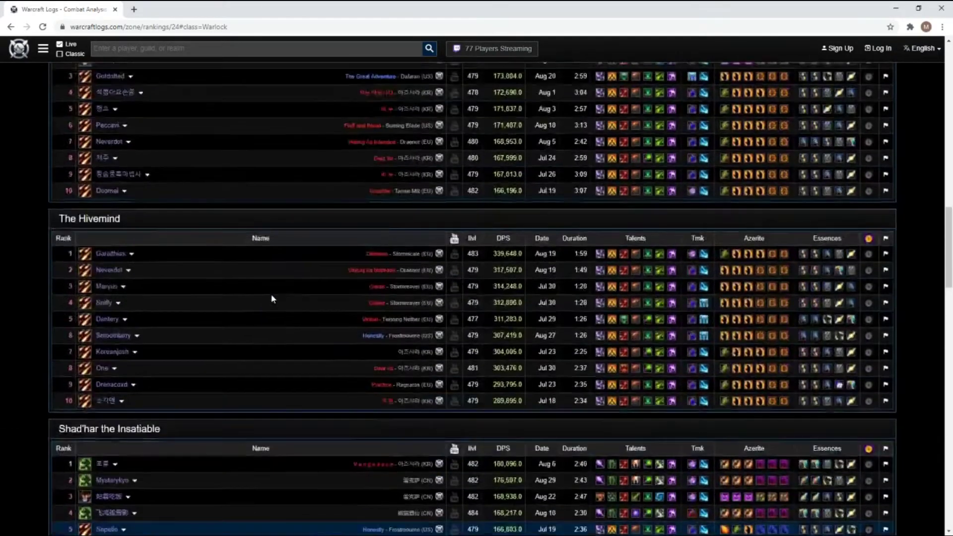
pyautogui.scroll(6, 436, 196)
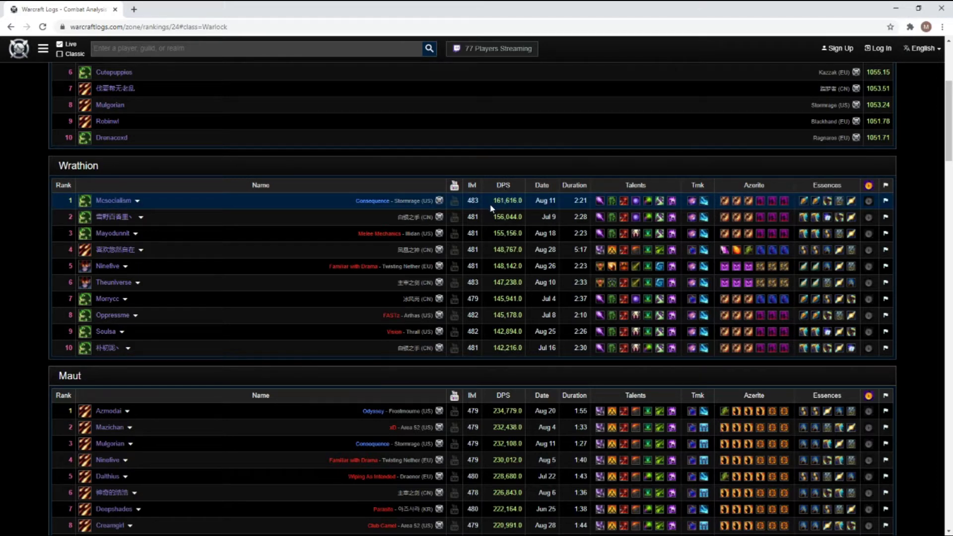
# - Examine the talents, trinkets, Azerite powers and essences of the top-ranked Warlocks on Wrathion
pyautogui.scroll(-1, 491, 209)
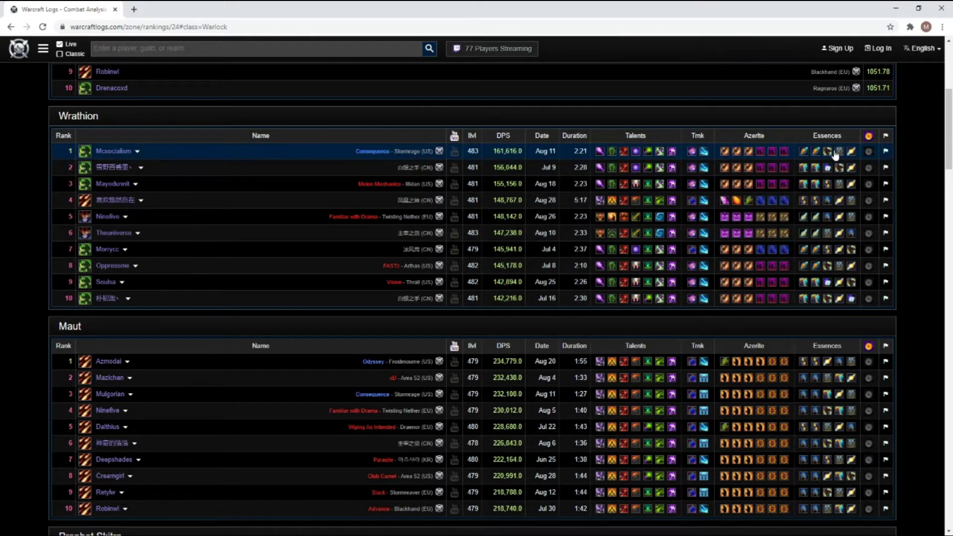
pyautogui.moveTo(851, 153)
pyautogui.moveTo(608, 155)
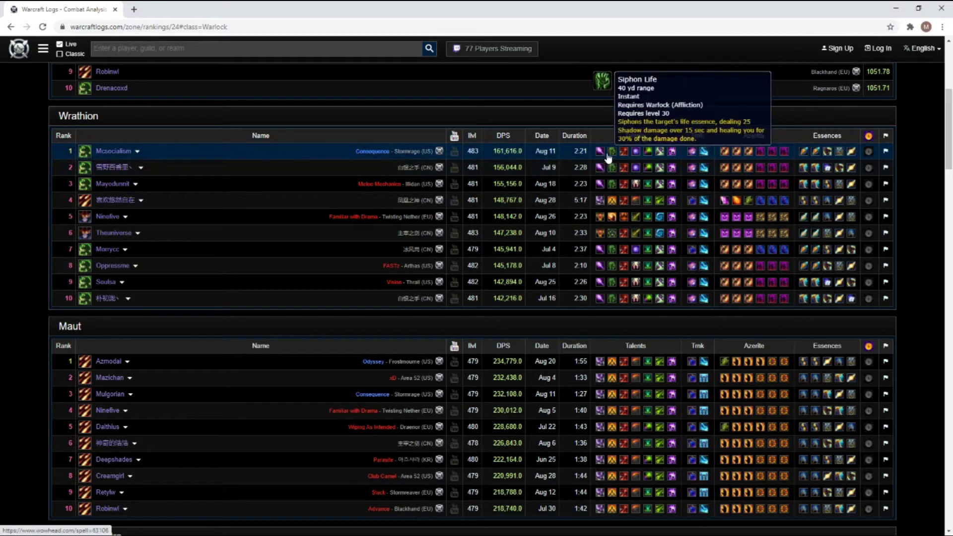
pyautogui.scroll(-1, 540, 149)
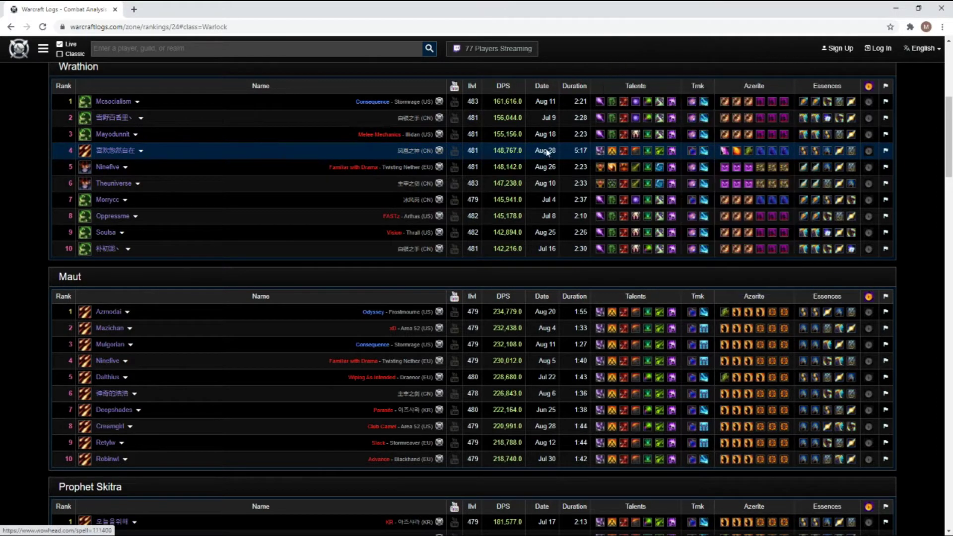
pyautogui.moveTo(652, 156)
pyautogui.moveTo(704, 154)
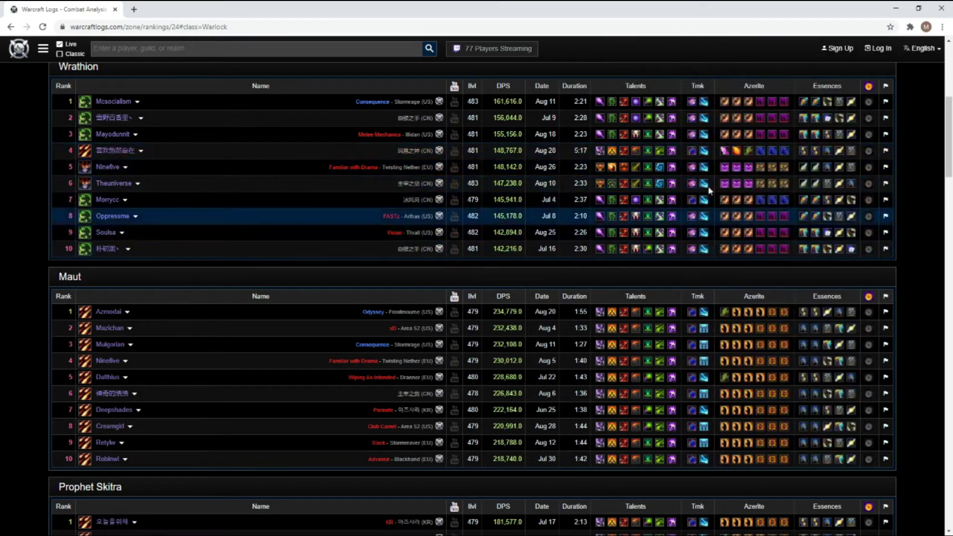
pyautogui.moveTo(705, 205)
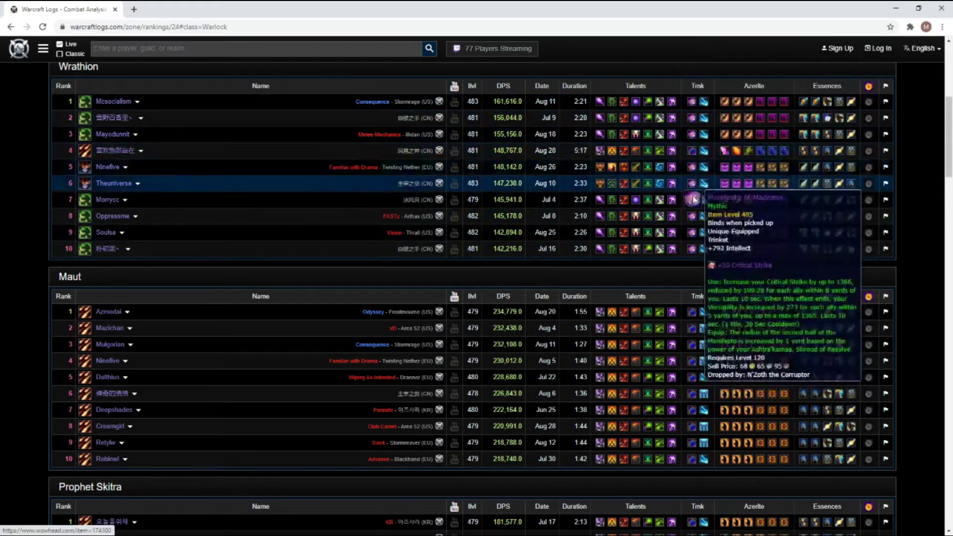
pyautogui.moveTo(704, 103)
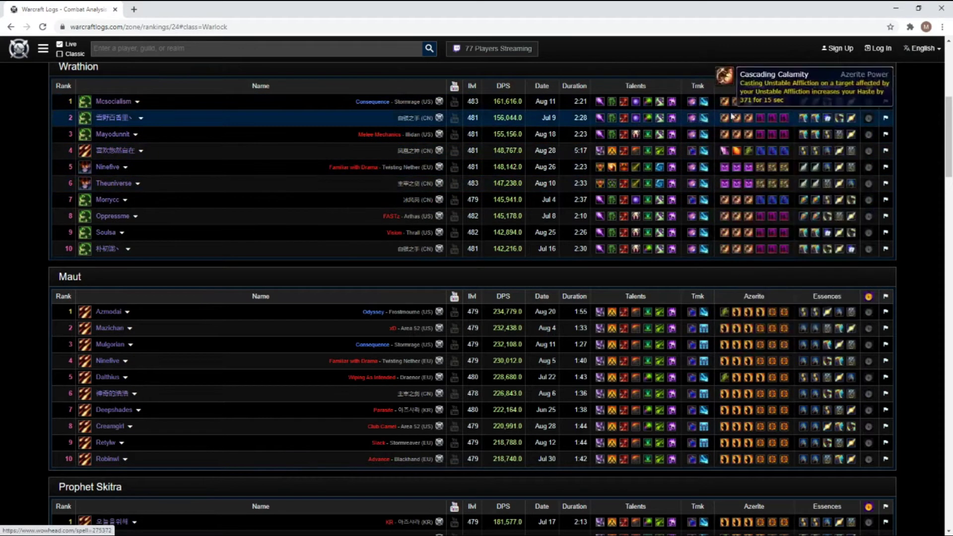
pyautogui.moveTo(780, 107)
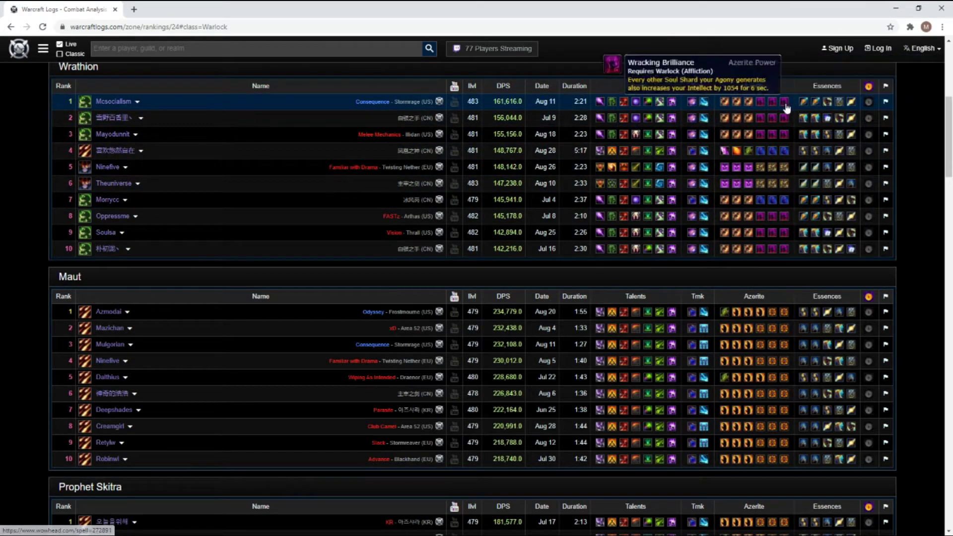
# - Examine the Azerite powers and the active and passive corruption powers of the top-ranked Warlocks on Wrathion
pyautogui.moveTo(741, 106)
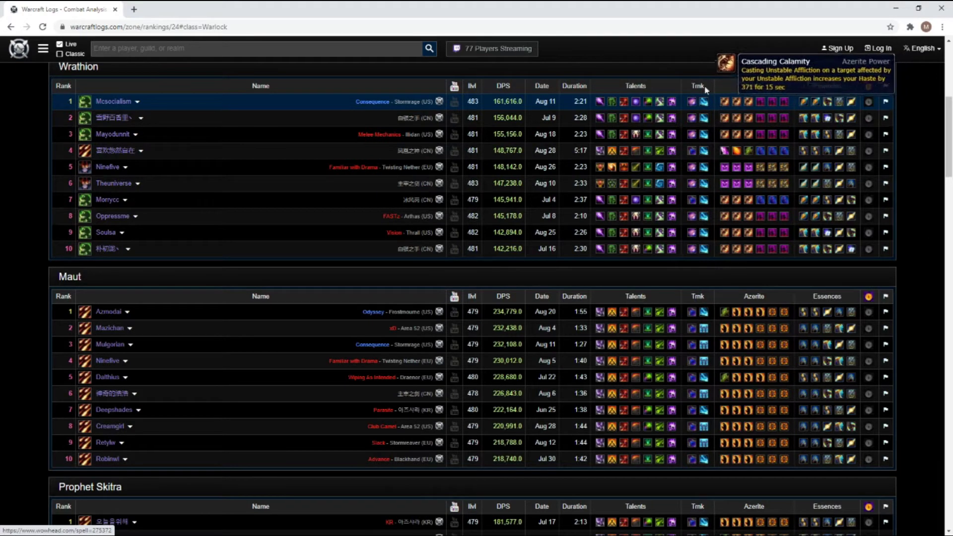
pyautogui.moveTo(814, 138)
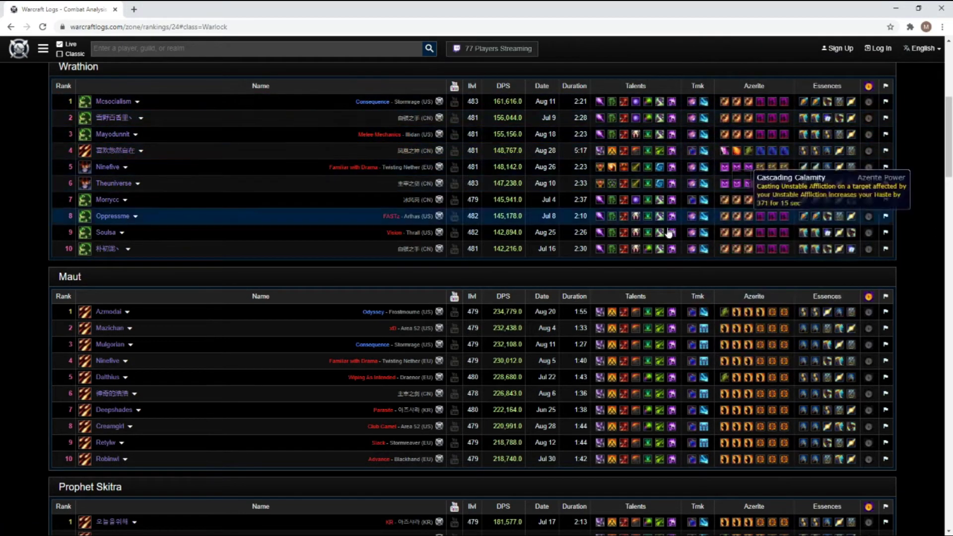
pyautogui.moveTo(691, 184)
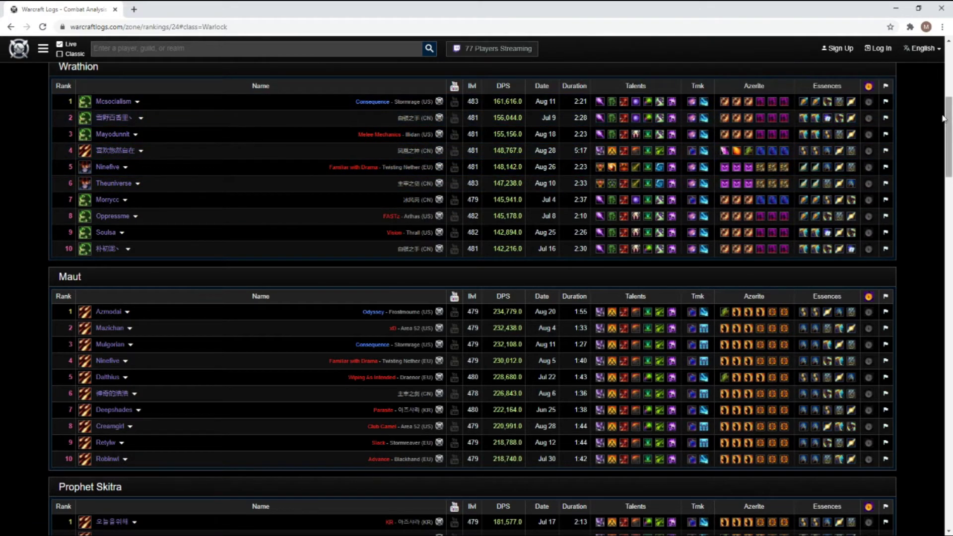
pyautogui.moveTo(870, 102)
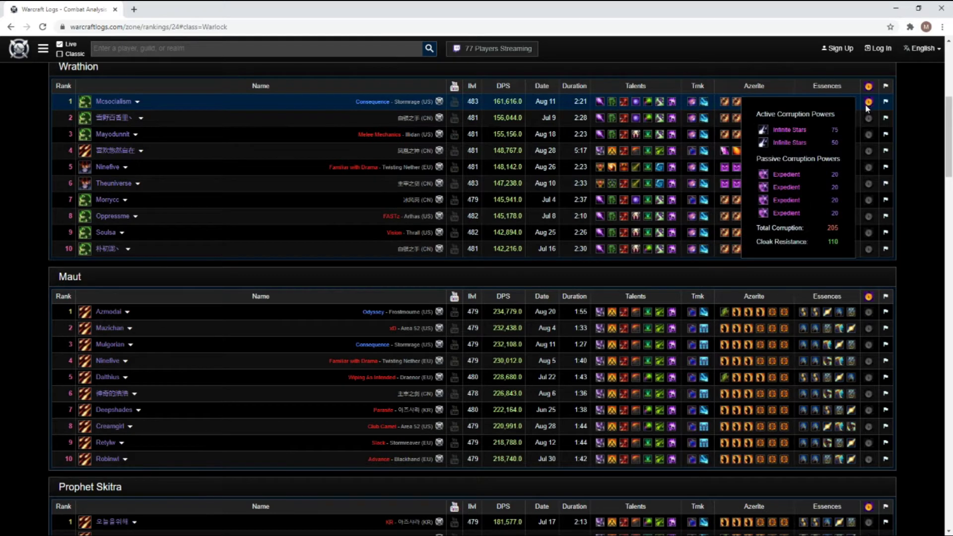
pyautogui.moveTo(869, 123)
pyautogui.moveTo(869, 172)
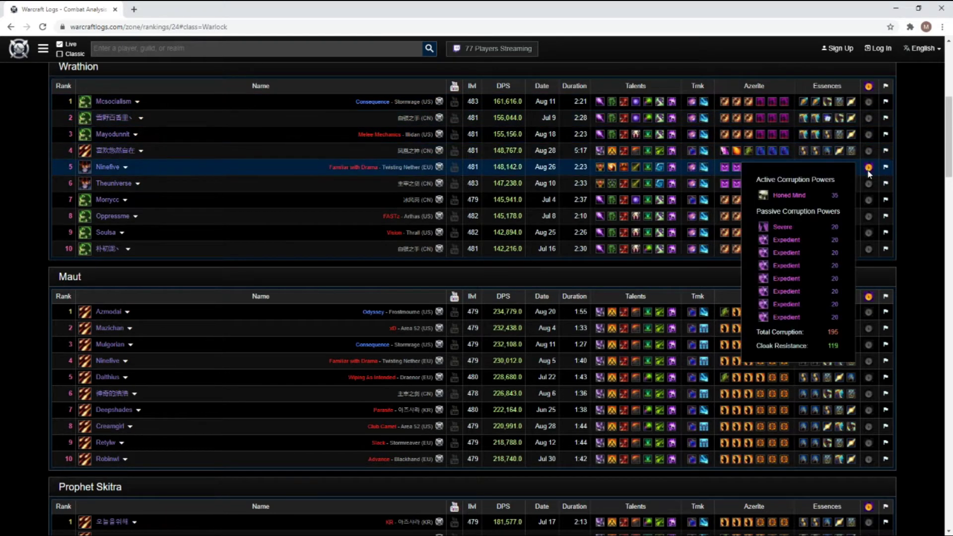
pyautogui.moveTo(869, 190)
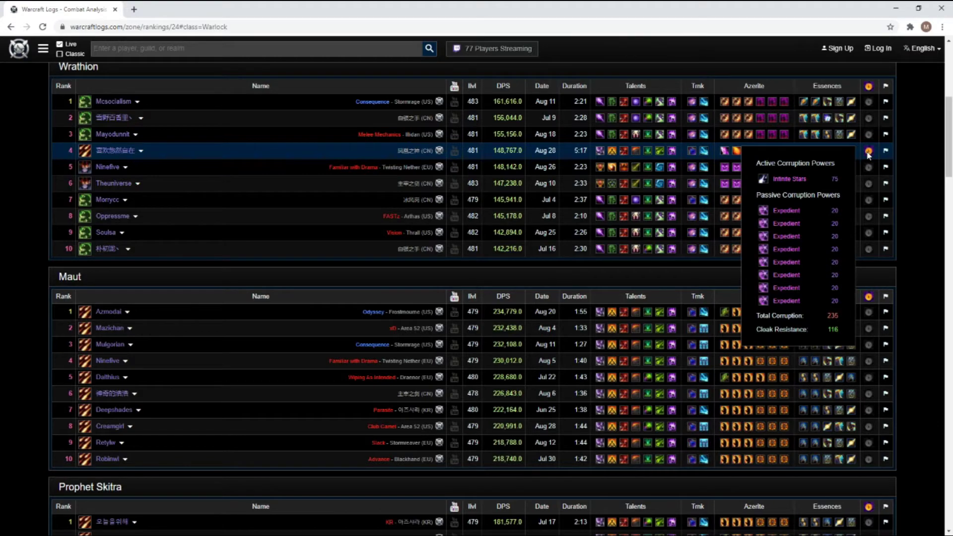
# - Compare the talents, trinkets, Azerite powers and essences of the top Warlocks on Prophet Skitra, Dark Inquisitor Xanesh, The Hivemind and Shad'har the Insatiable
pyautogui.scroll(-5, 924, 243)
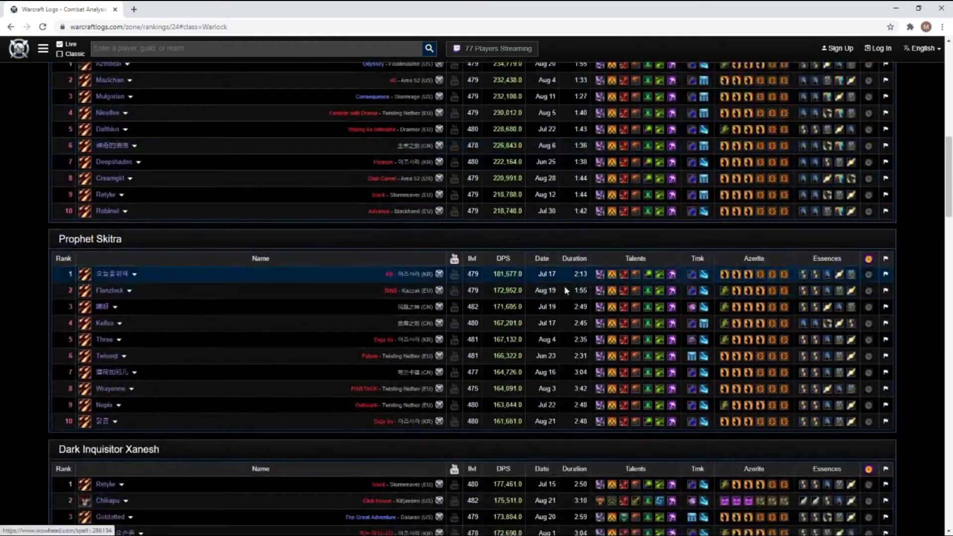
pyautogui.scroll(-2, 291, 312)
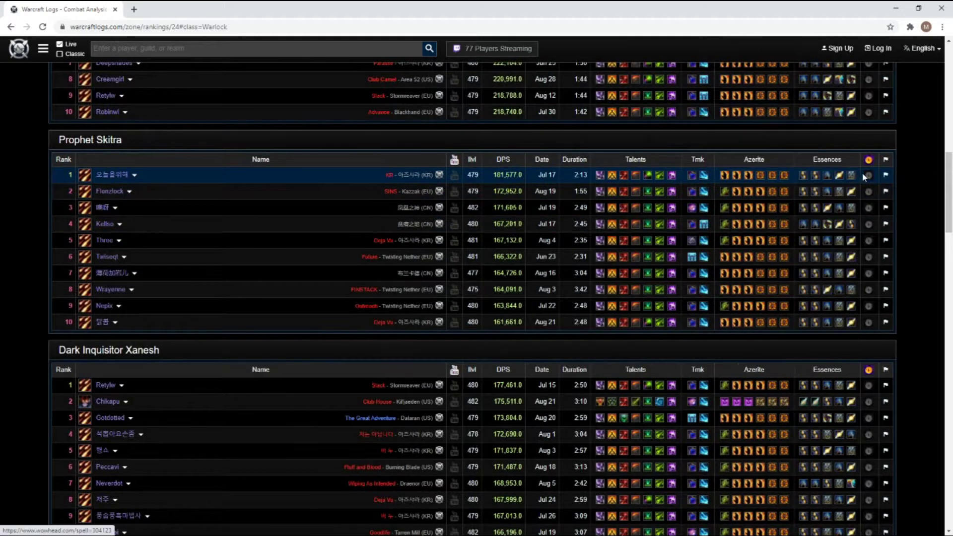
pyautogui.moveTo(869, 177)
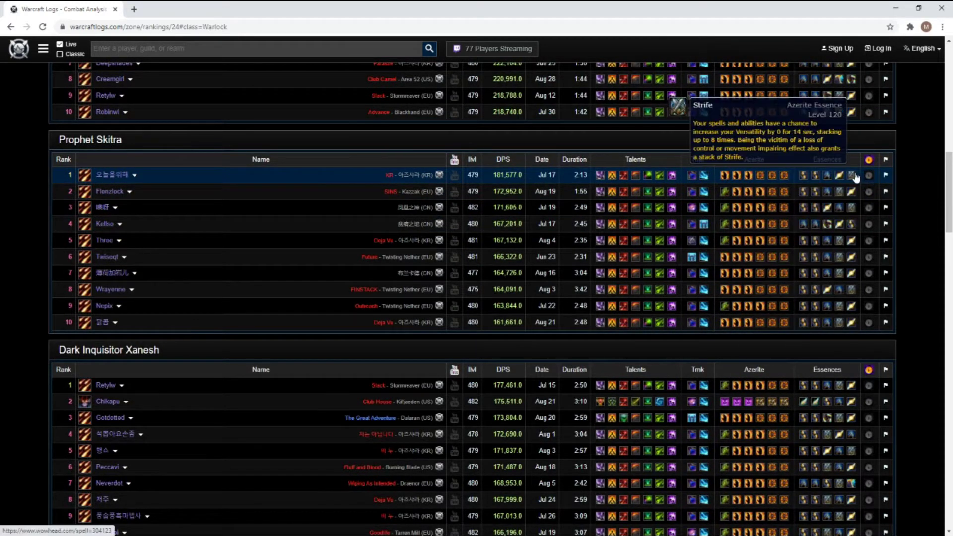
pyautogui.moveTo(661, 181)
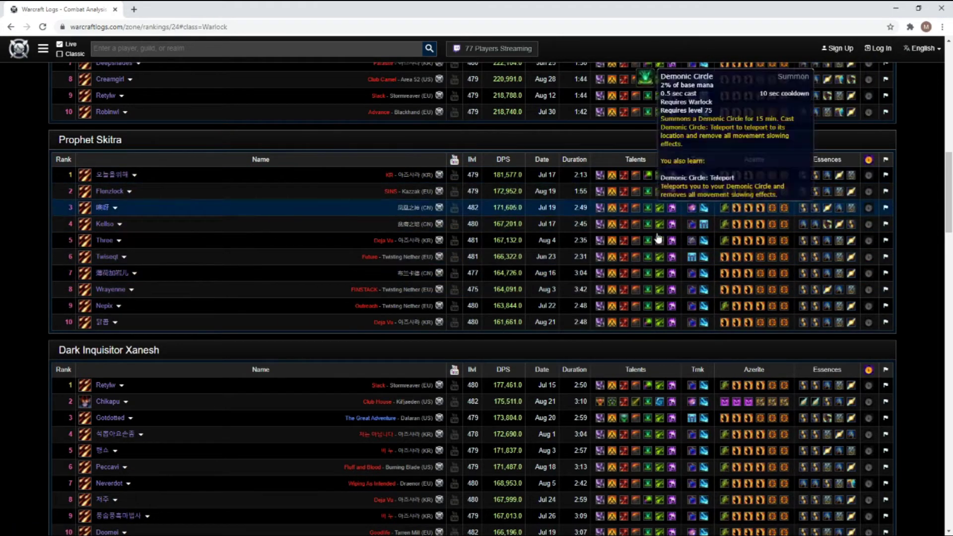
pyautogui.scroll(-4, 571, 319)
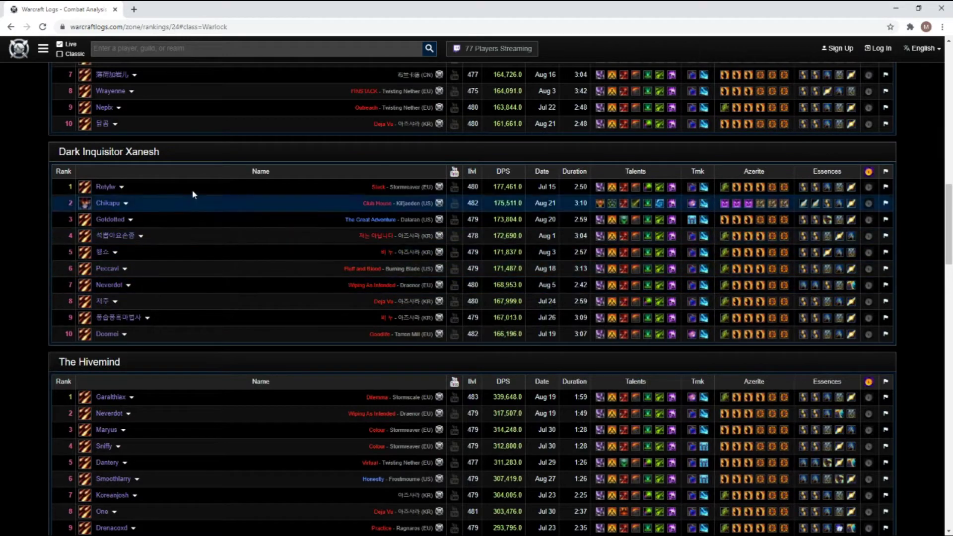
pyautogui.scroll(1, 329, 344)
pyautogui.scroll(-4, 230, 289)
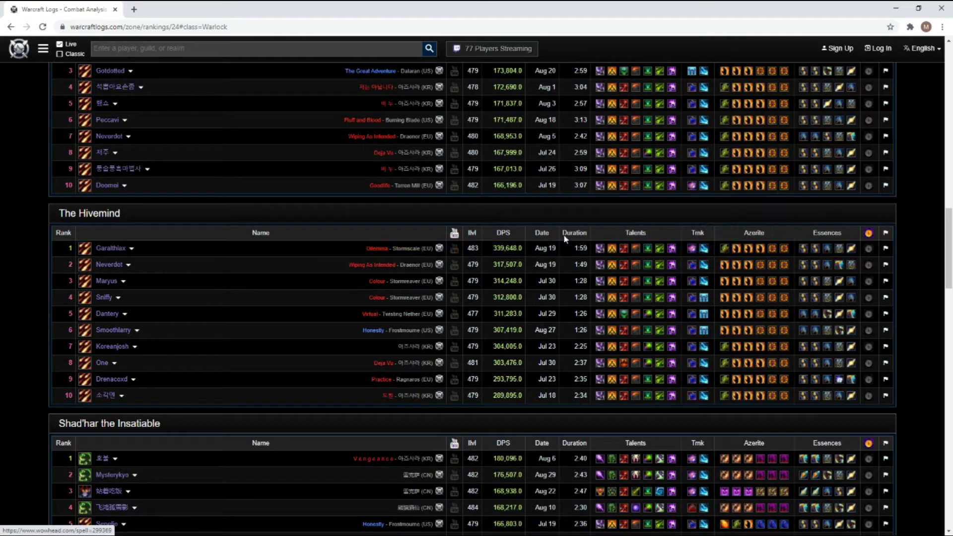
pyautogui.scroll(-2, 321, 270)
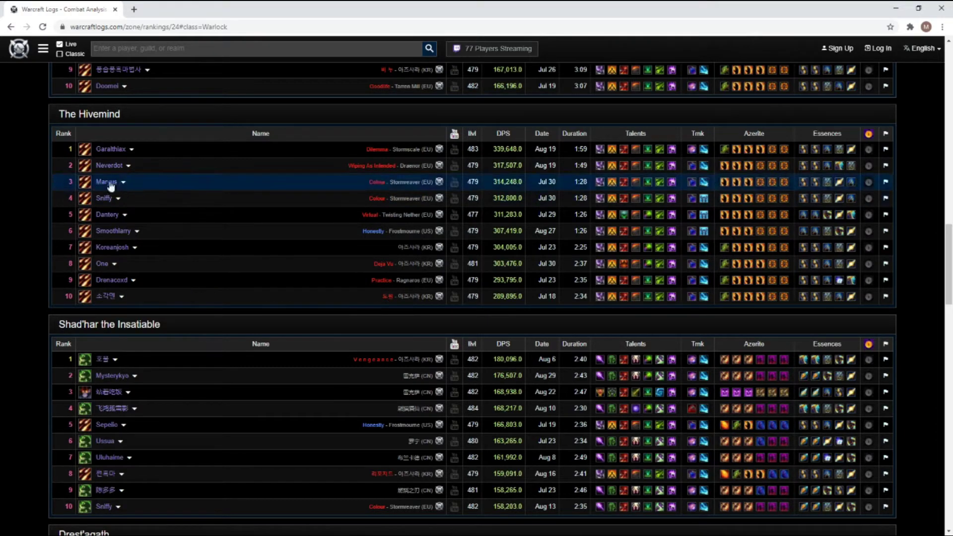
pyautogui.scroll(-2, 5, 179)
# - Compare the specializations and Azerite powers of the top Warlocks on Maut with those on Wrathion
pyautogui.scroll(4, 5, 181)
pyautogui.scroll(8, 5, 186)
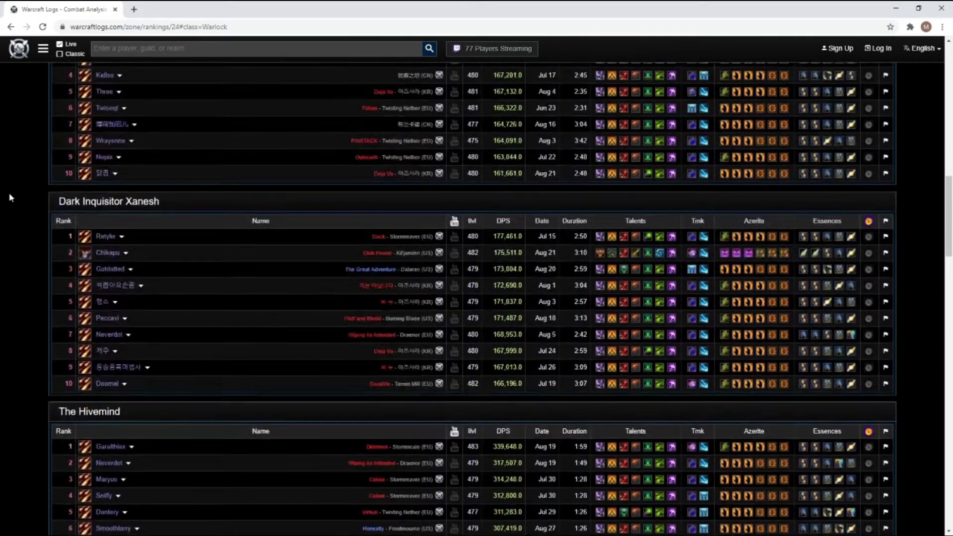
pyautogui.scroll(1, 643, 133)
pyautogui.scroll(2, 643, 133)
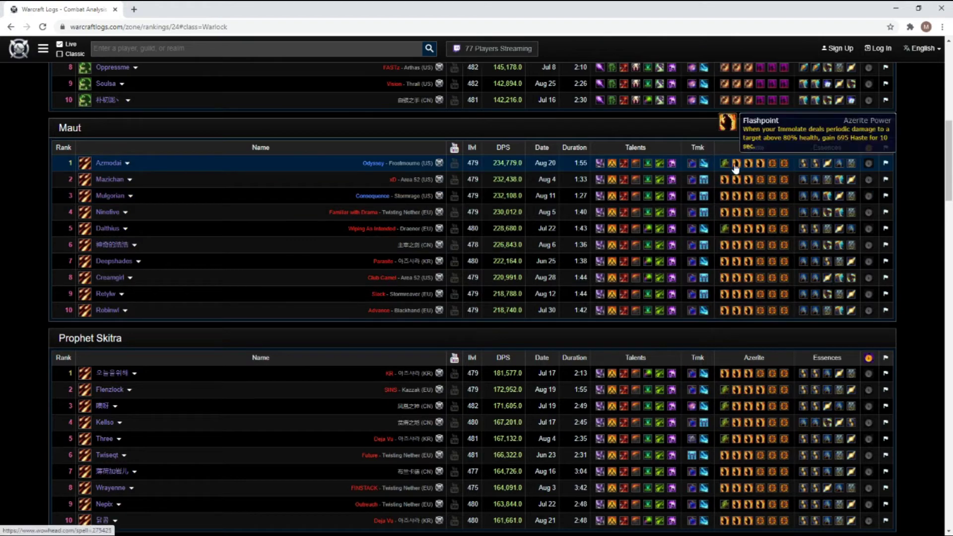
pyautogui.scroll(1, 451, 267)
pyautogui.scroll(3, 451, 267)
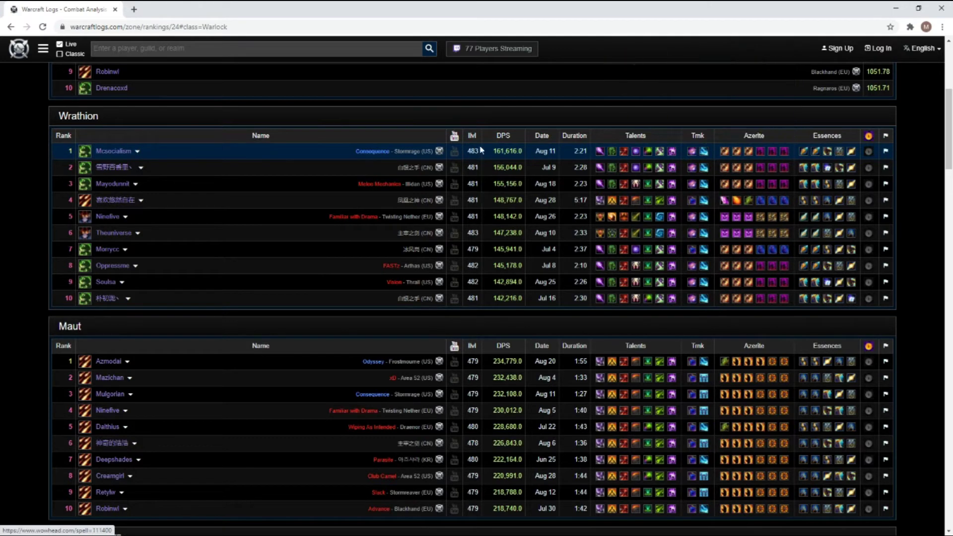
pyautogui.scroll(1, 361, 232)
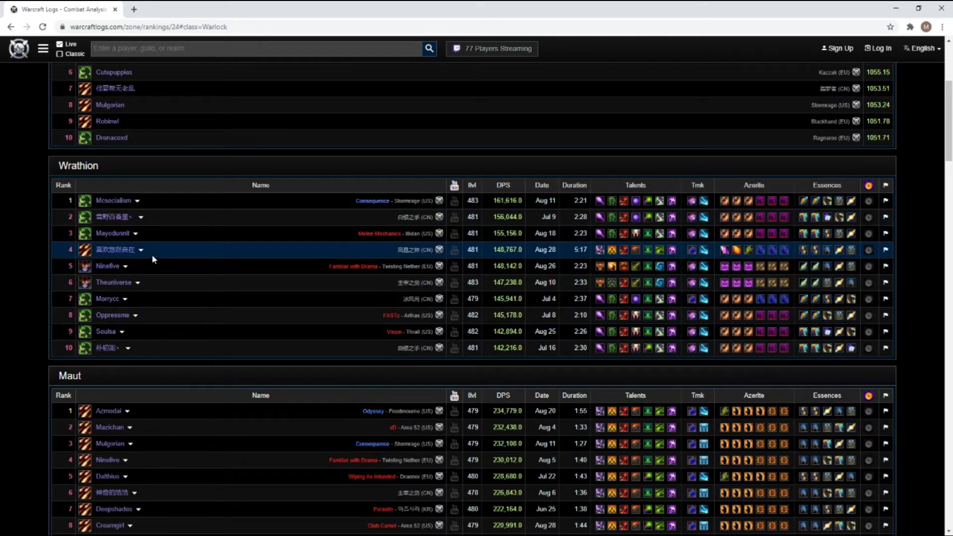
pyautogui.scroll(-2, 3, 263)
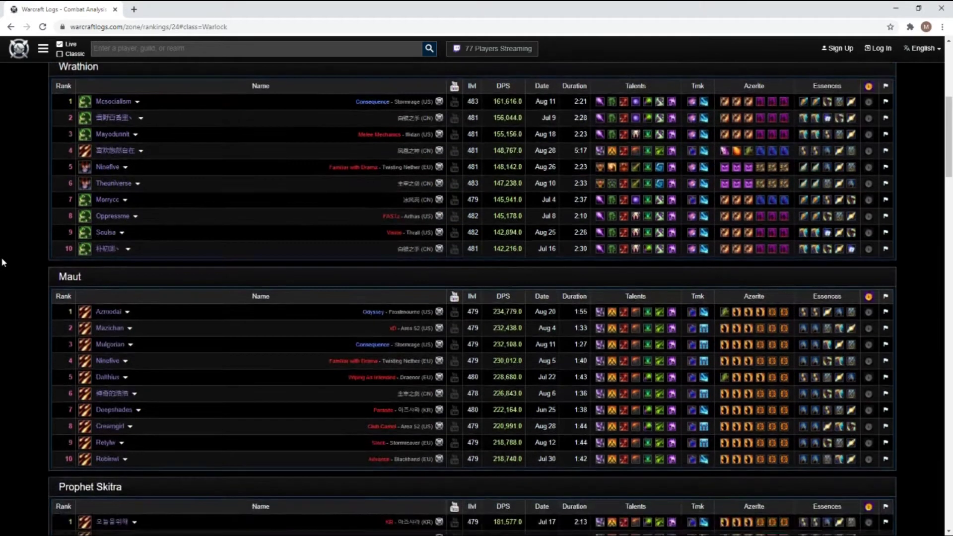
# - Filter the Ny'alotha rankings to Destruction Warlocks only
pyautogui.scroll(2, 26, 224)
pyautogui.scroll(5, 182, 285)
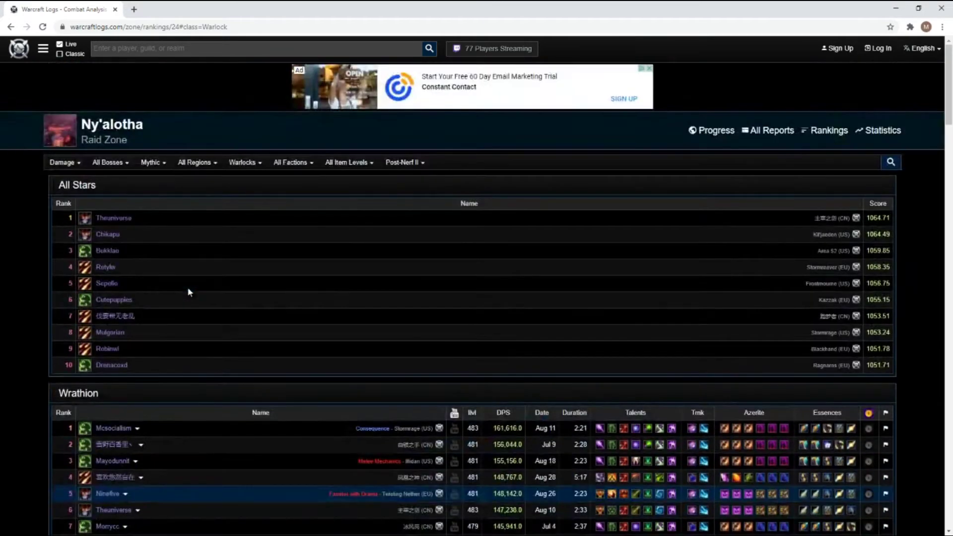
pyautogui.click(248, 162)
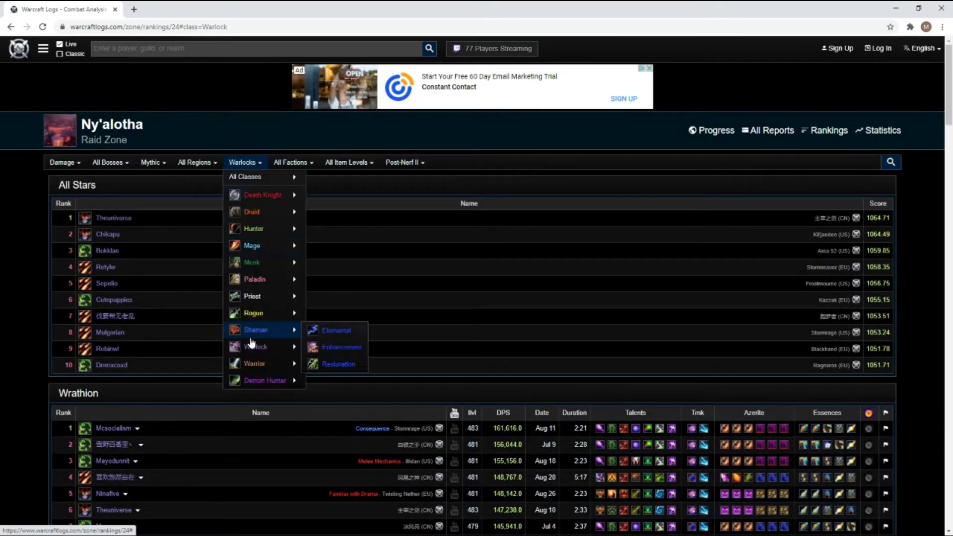
pyautogui.moveTo(281, 348)
pyautogui.click(336, 382)
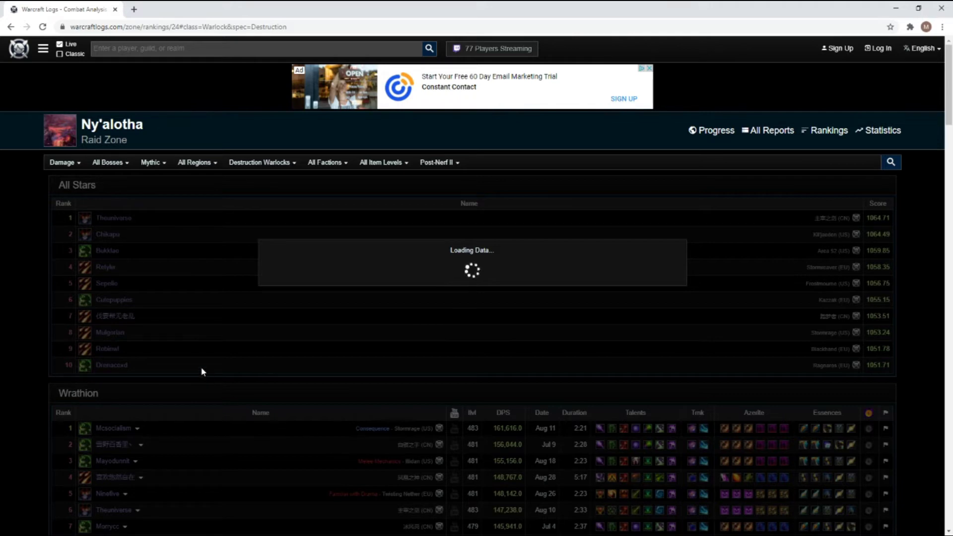
# - Examine the top talents, trinkets, Azerite powers and essence powers of Destruction Warlocks from Wrathion through Dark Inquisitor Xanesh
pyautogui.scroll(-5, 402, 347)
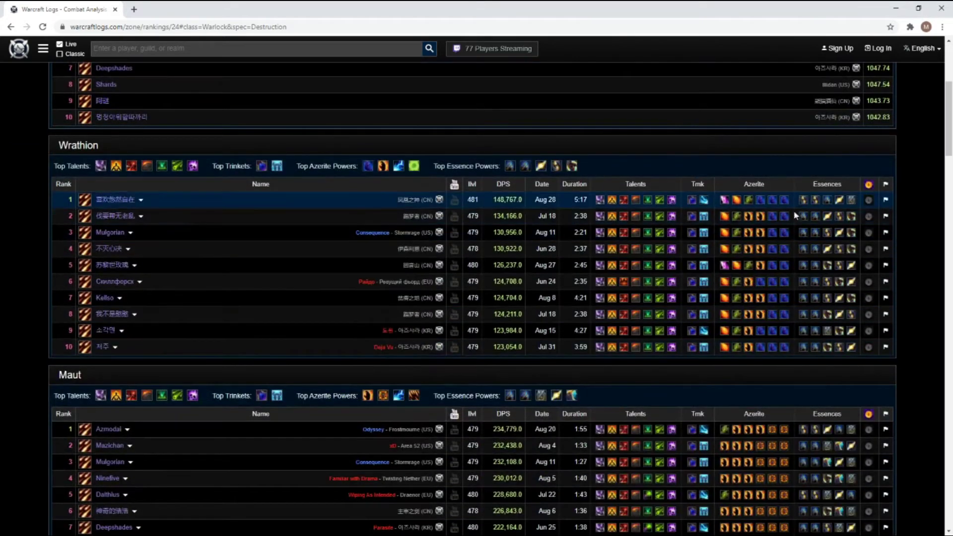
pyautogui.scroll(-1, 143, 328)
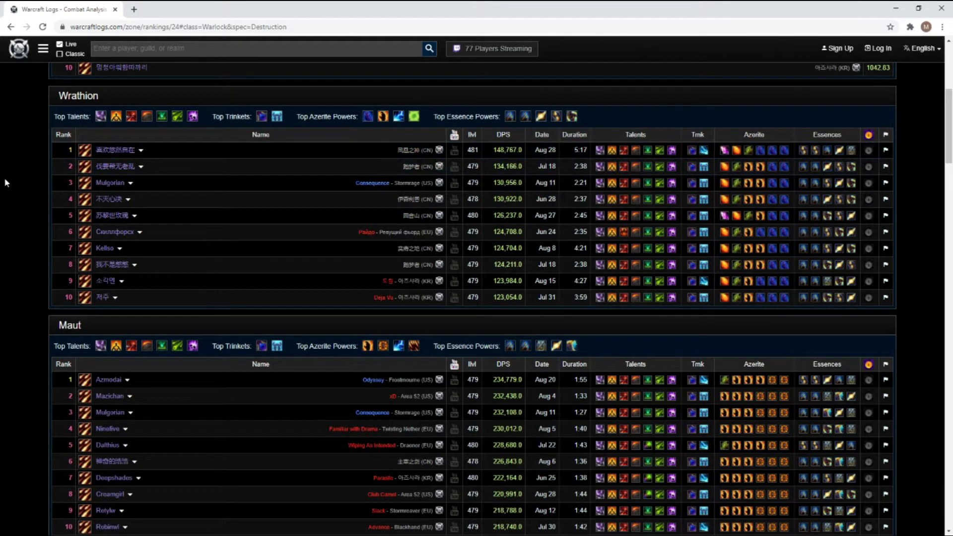
pyautogui.scroll(-2, 102, 221)
pyautogui.scroll(-4, 549, 231)
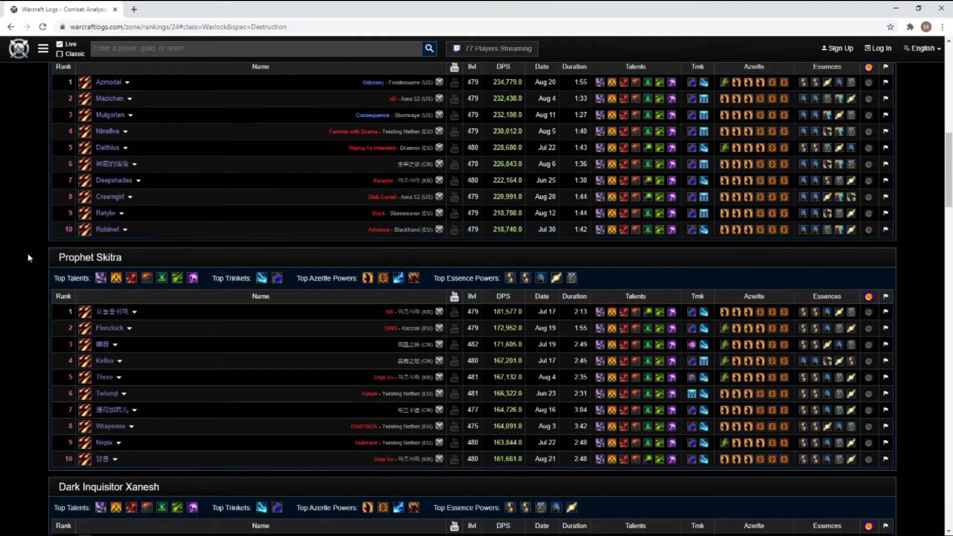
pyautogui.scroll(-3, 28, 252)
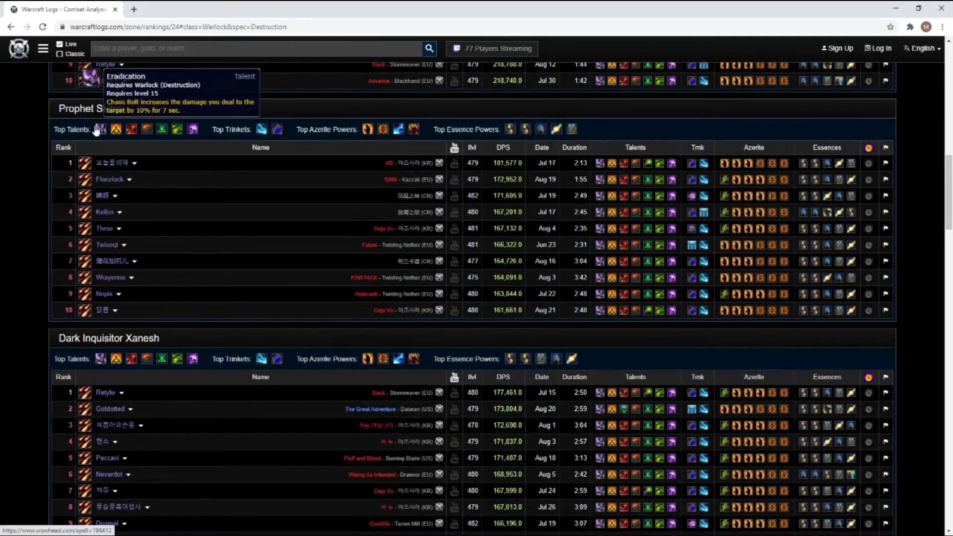
pyautogui.scroll(-2, 4, 154)
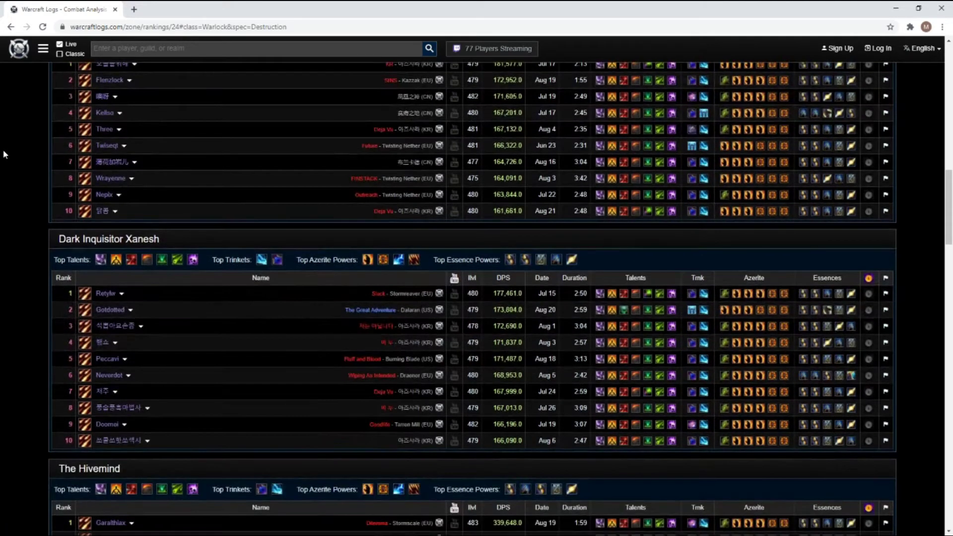
pyautogui.scroll(2, 11, 144)
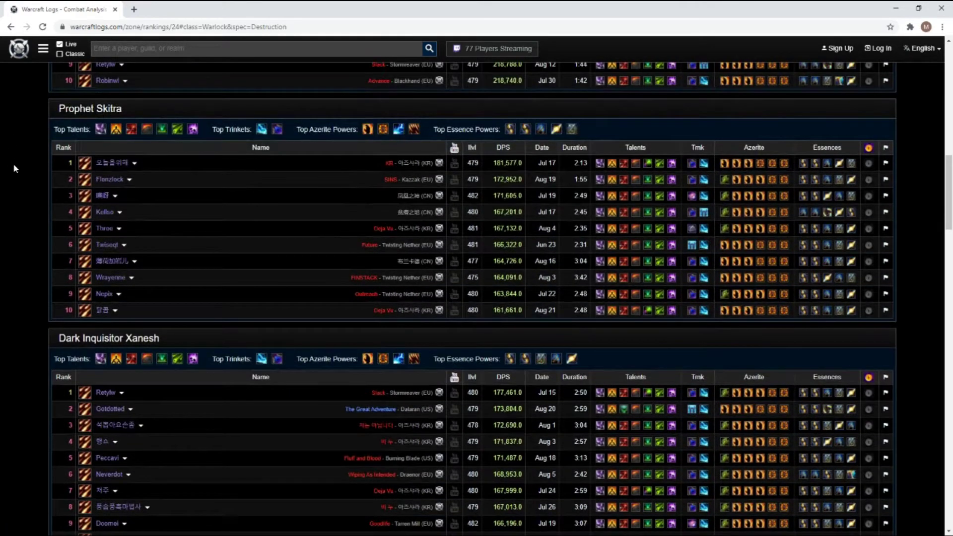
# - Expand the first-ranked Destruction Warlock's entry on Dark Inquisitor Xanesh and review its full talents, Azerite powers, essence powers and gear
pyautogui.scroll(-3, 19, 169)
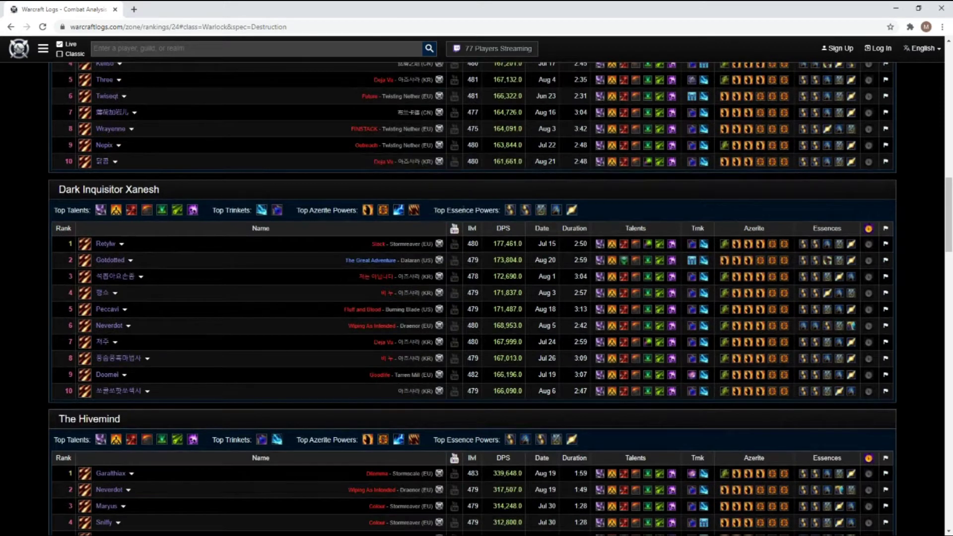
pyautogui.click(119, 243)
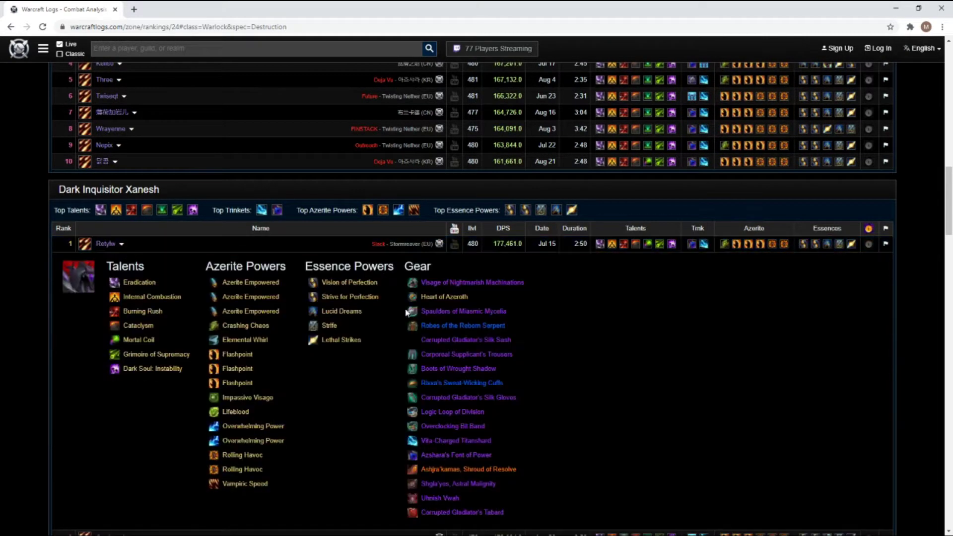
pyautogui.scroll(-2, 446, 287)
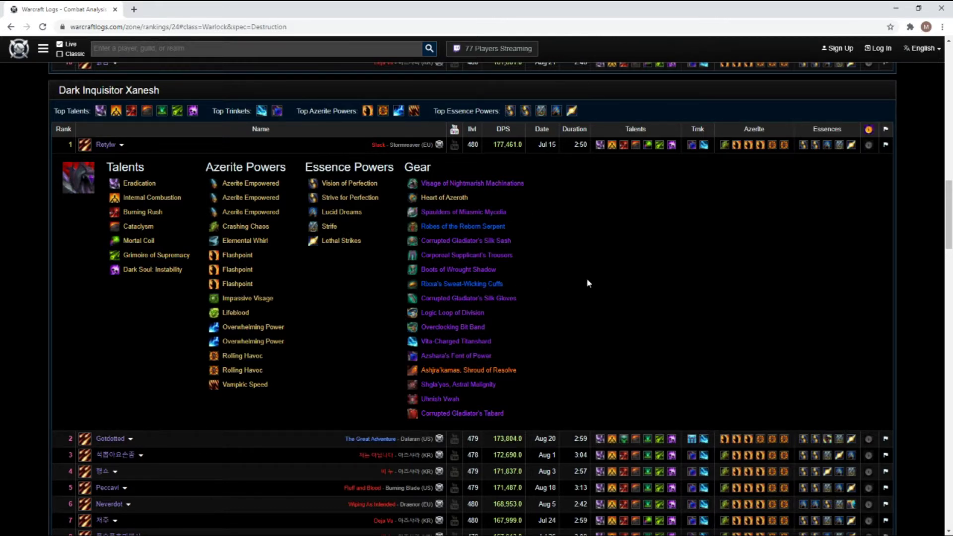
pyautogui.scroll(2, 471, 298)
pyautogui.scroll(2, 471, 295)
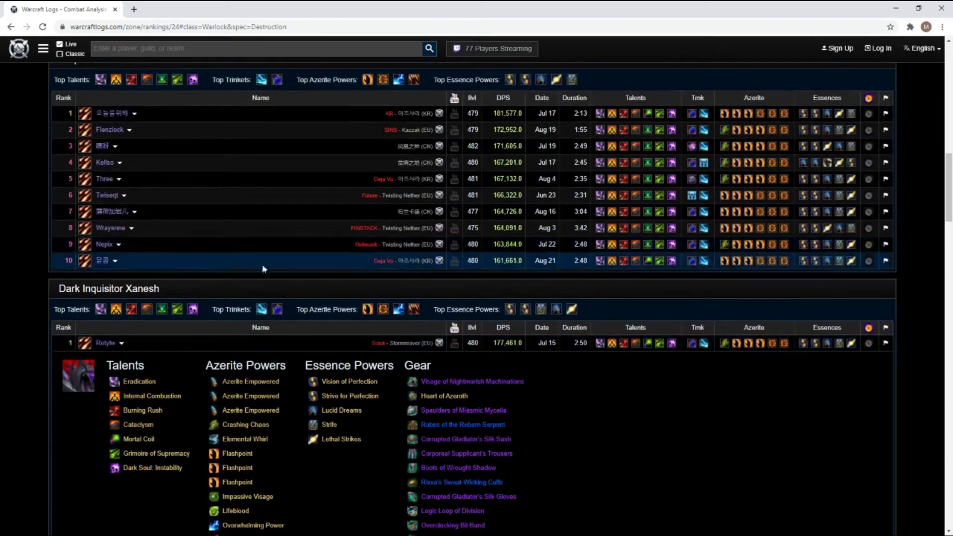
pyautogui.scroll(-8, 45, 274)
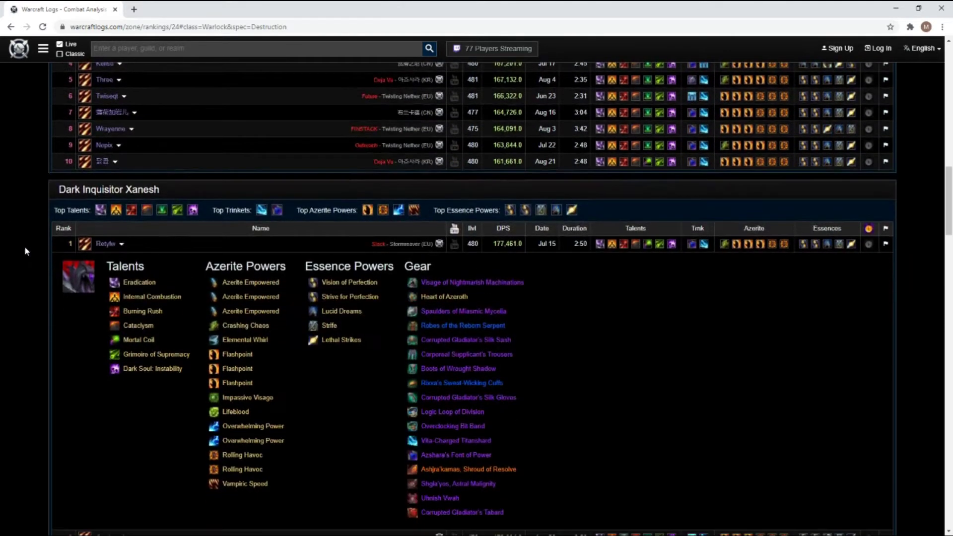
pyautogui.scroll(5, 4, 213)
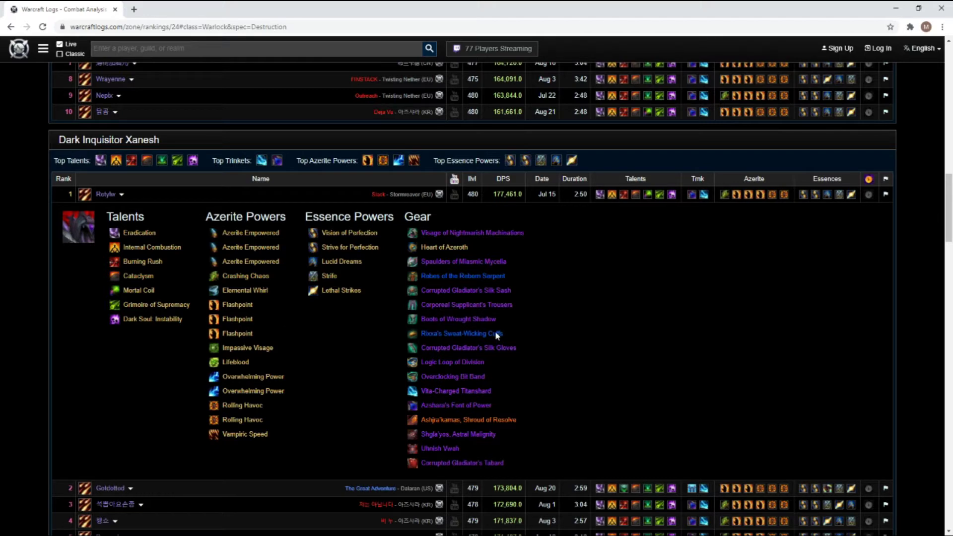
pyautogui.scroll(2, 326, 401)
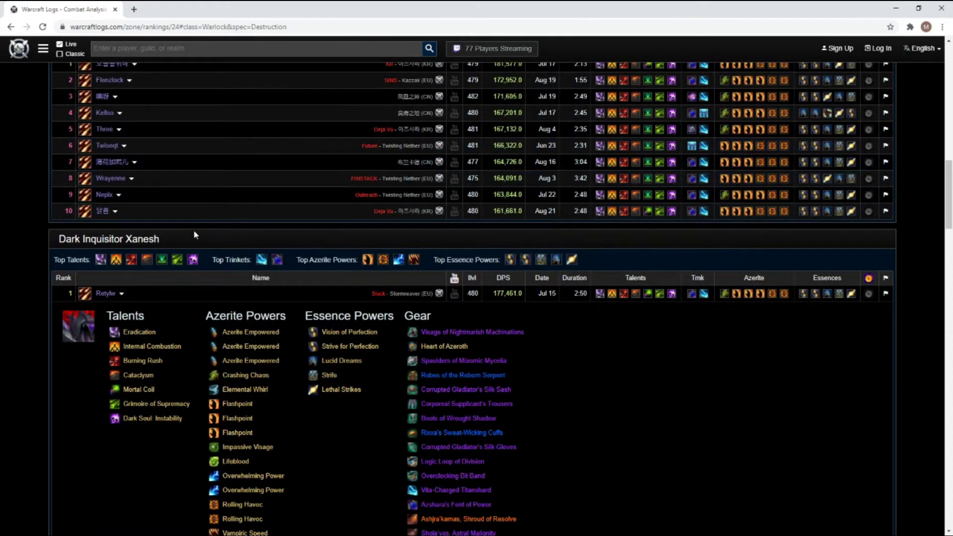
pyautogui.scroll(4, 193, 236)
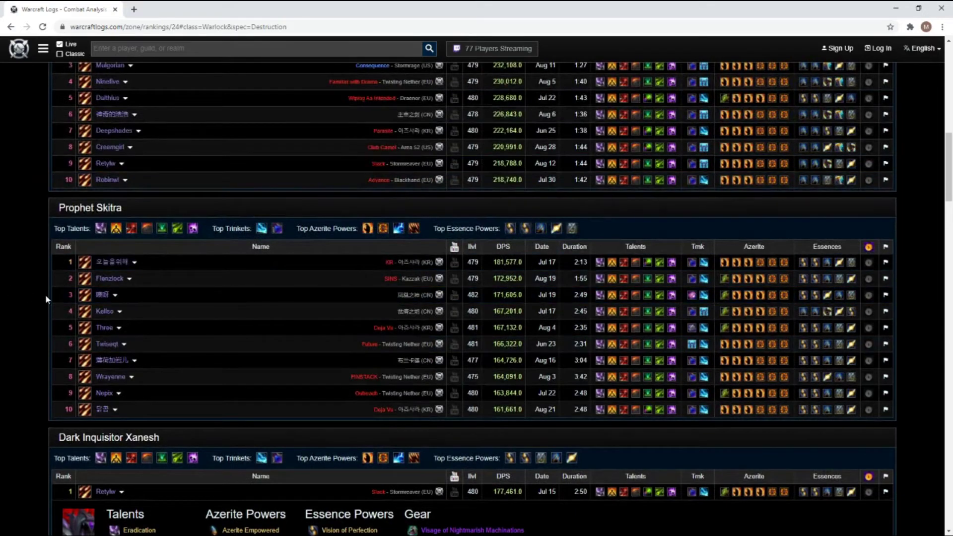
# - Search the site for the character Hallowyn and open the profile on the US - Garrosh realm
pyautogui.scroll(3, 46, 293)
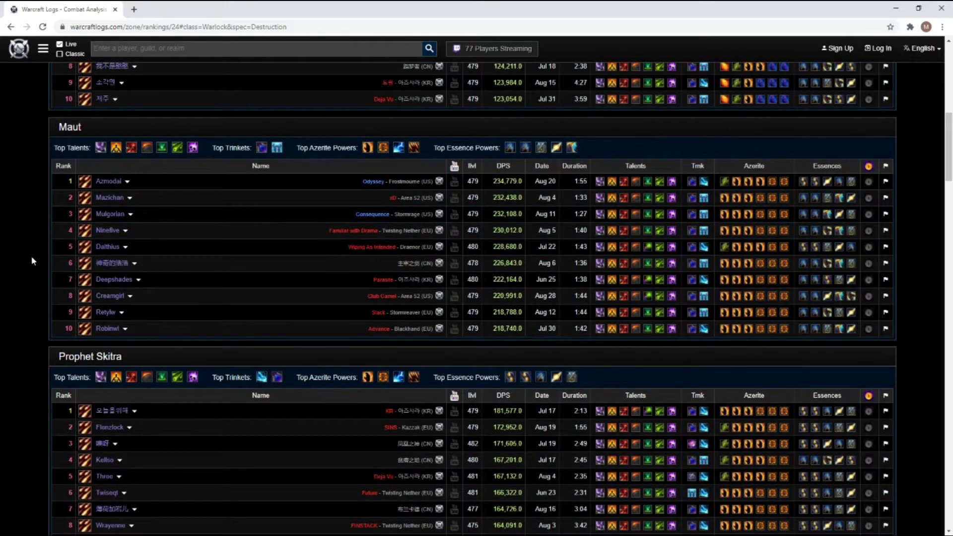
pyautogui.scroll(10, 32, 260)
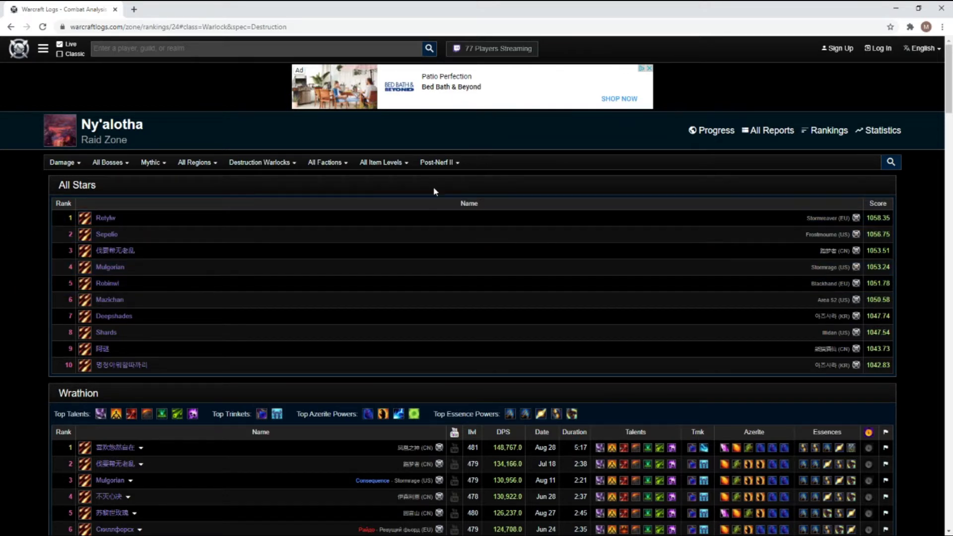
pyautogui.click(43, 52)
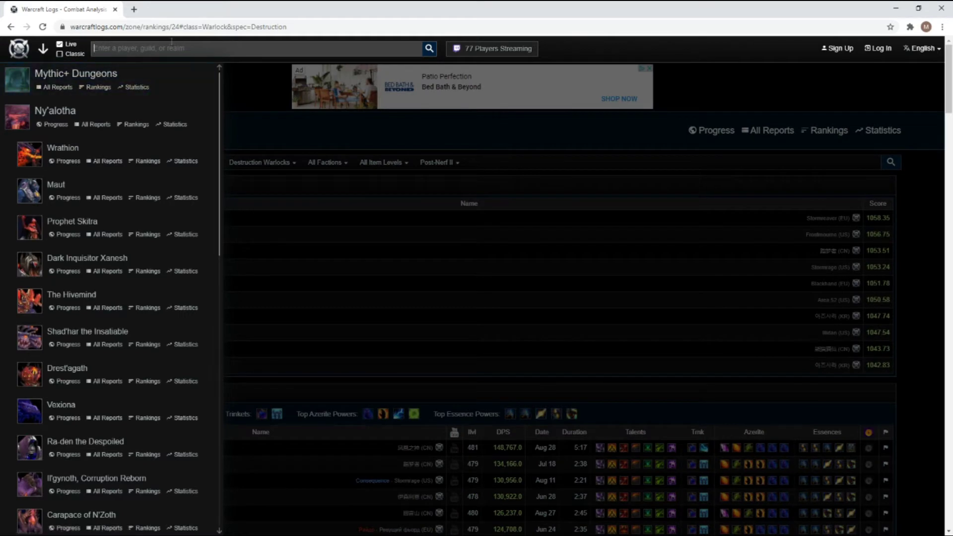
pyautogui.click(228, 75)
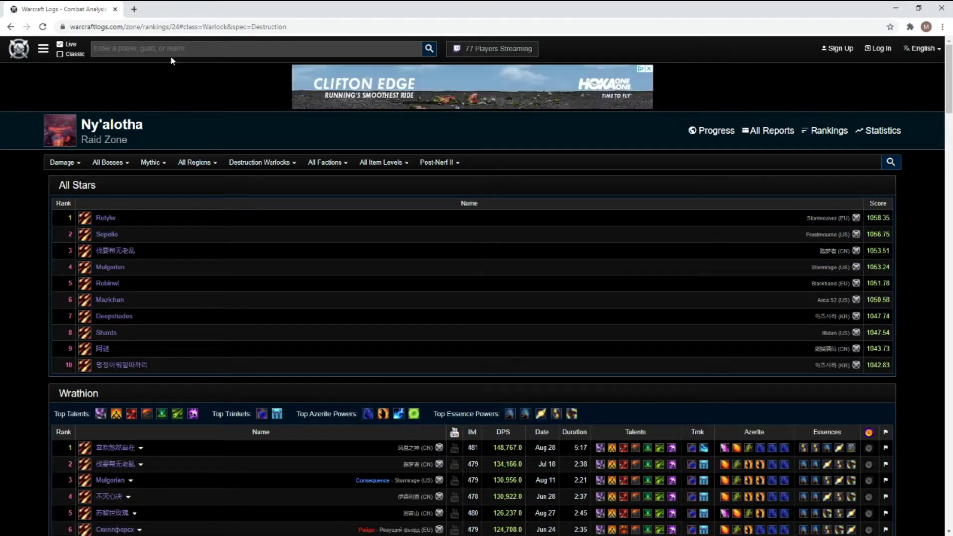
pyautogui.write('ha')
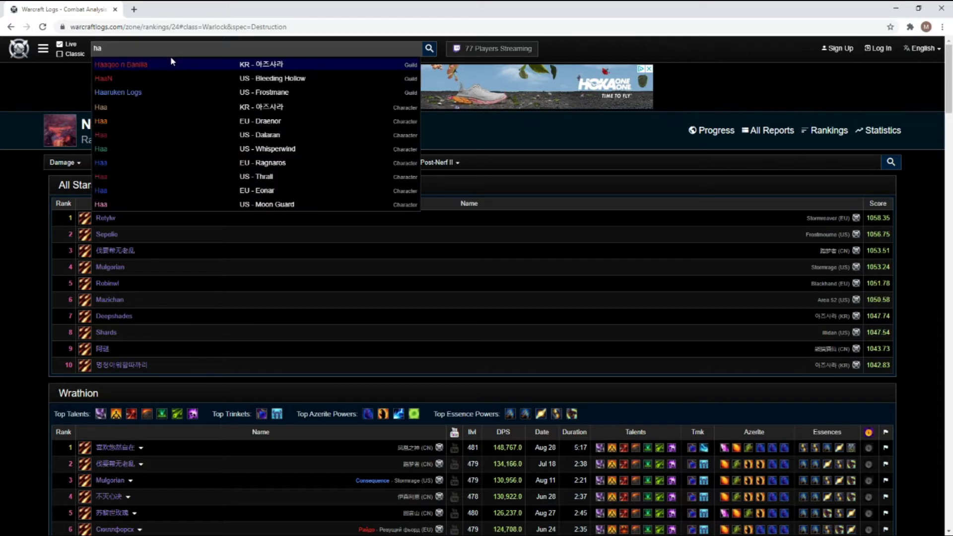
pyautogui.write('alo')
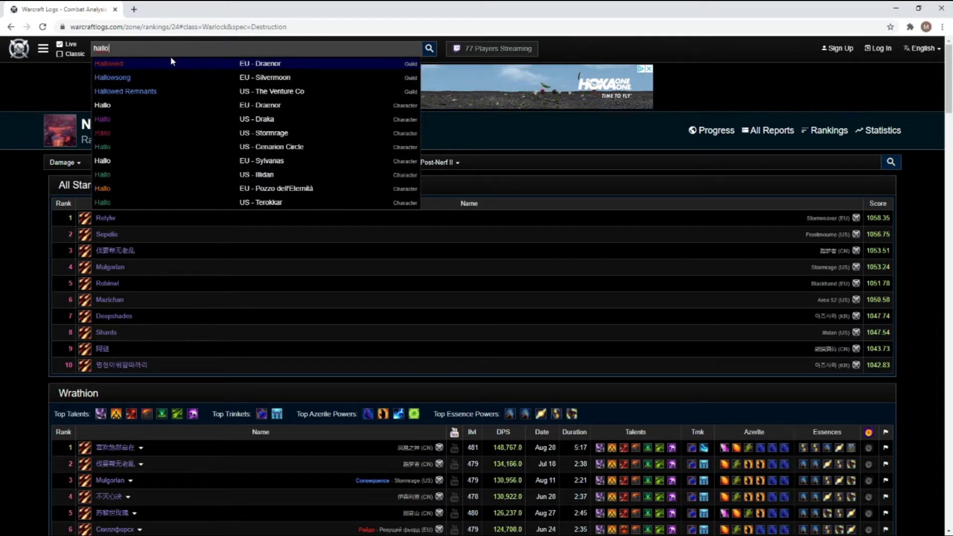
pyautogui.write('wyn')
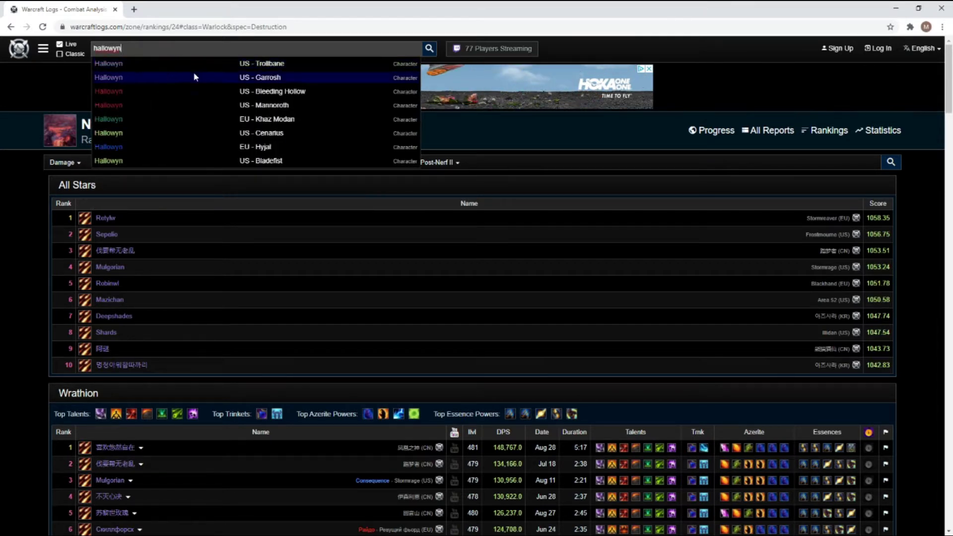
pyautogui.click(96, 79)
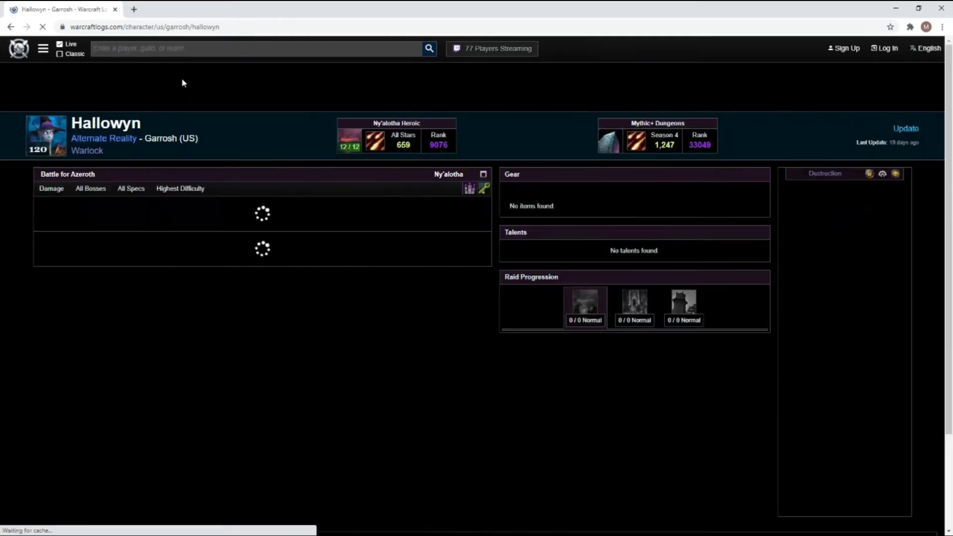
# - Review the character's Ny'alotha Heroic overview, checking the median percentages and All Stars points and ranks per boss
pyautogui.scroll(-2, 10, 257)
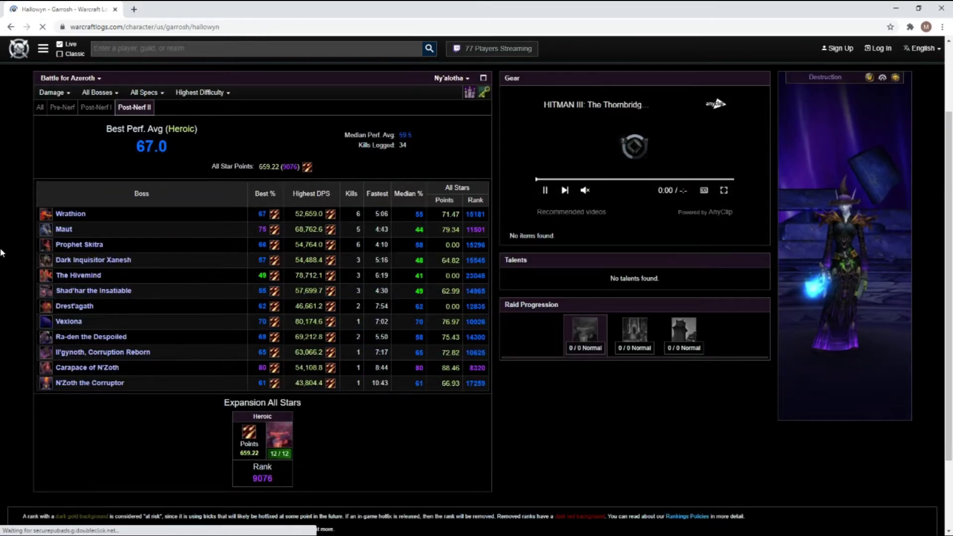
pyautogui.scroll(2, 1, 253)
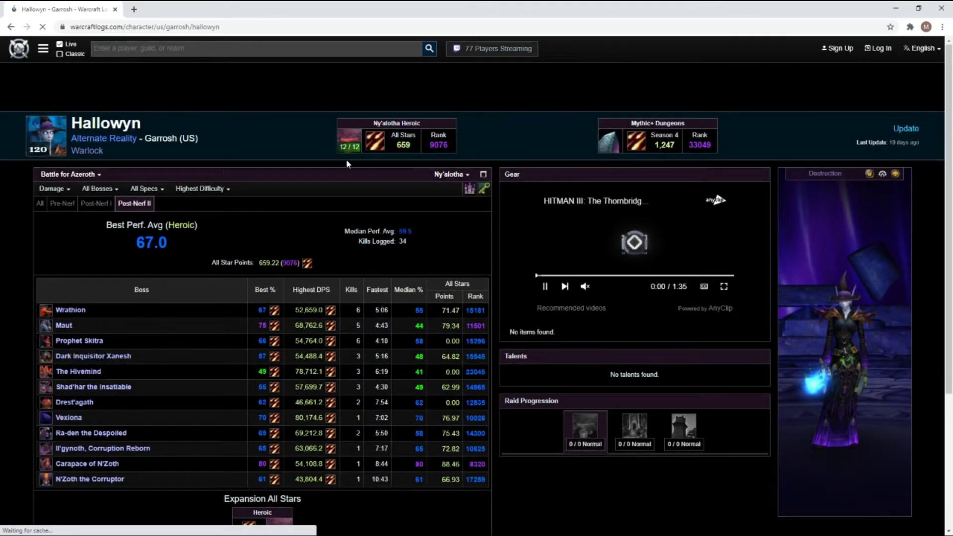
pyautogui.scroll(-1, 208, 336)
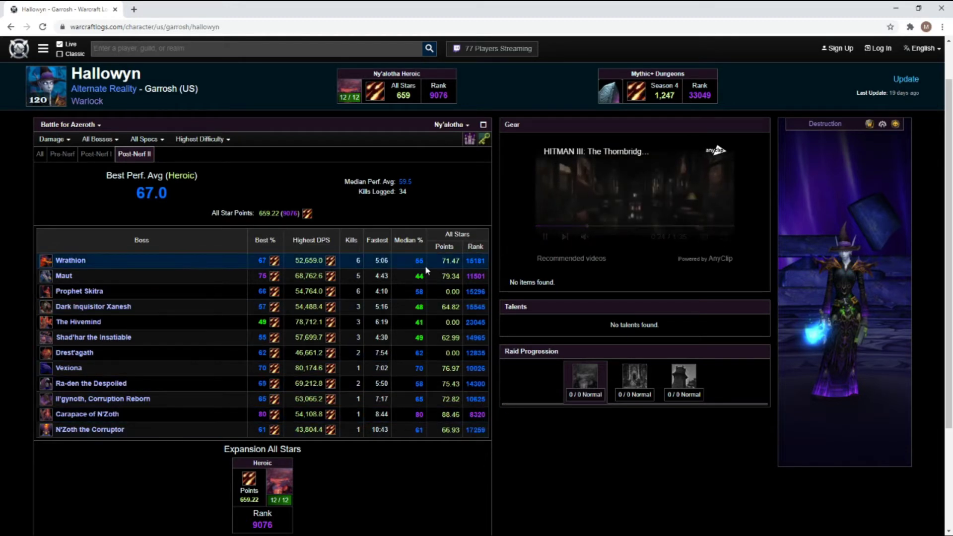
pyautogui.click(419, 421)
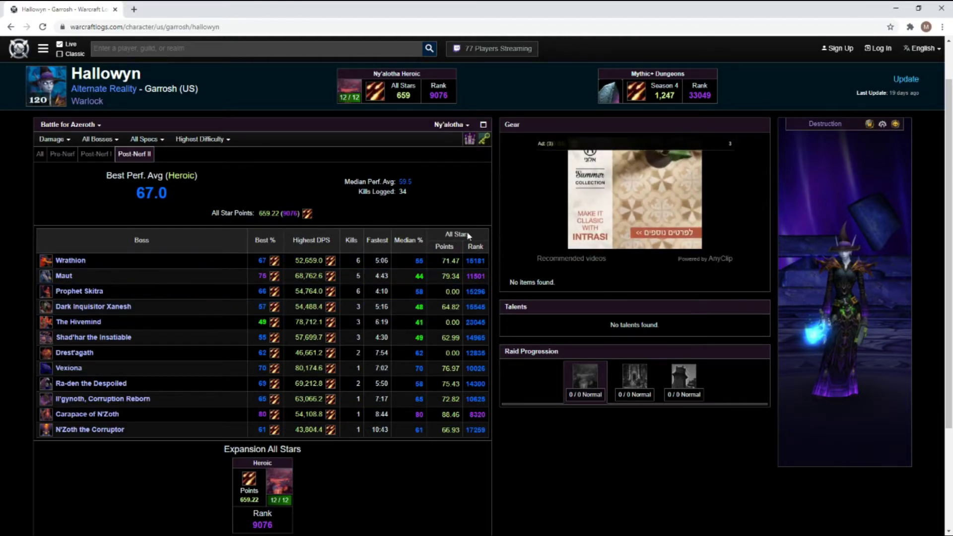
# - Examine the best percentages from Wrathion to N'Zoth the Corruptor, the best performance average and the Post-Nerf II partition
pyautogui.scroll(-1, 389, 191)
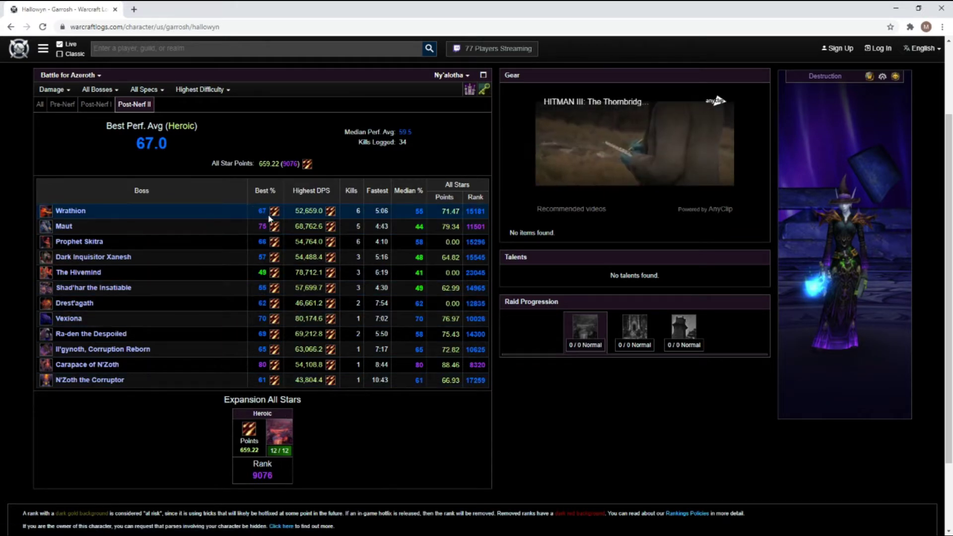
pyautogui.click(267, 367)
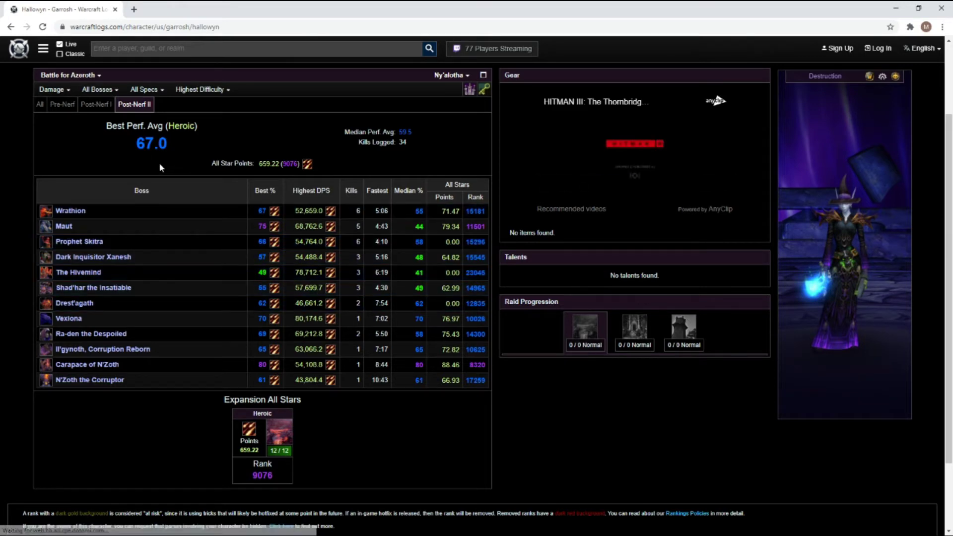
pyautogui.scroll(-2, 200, 392)
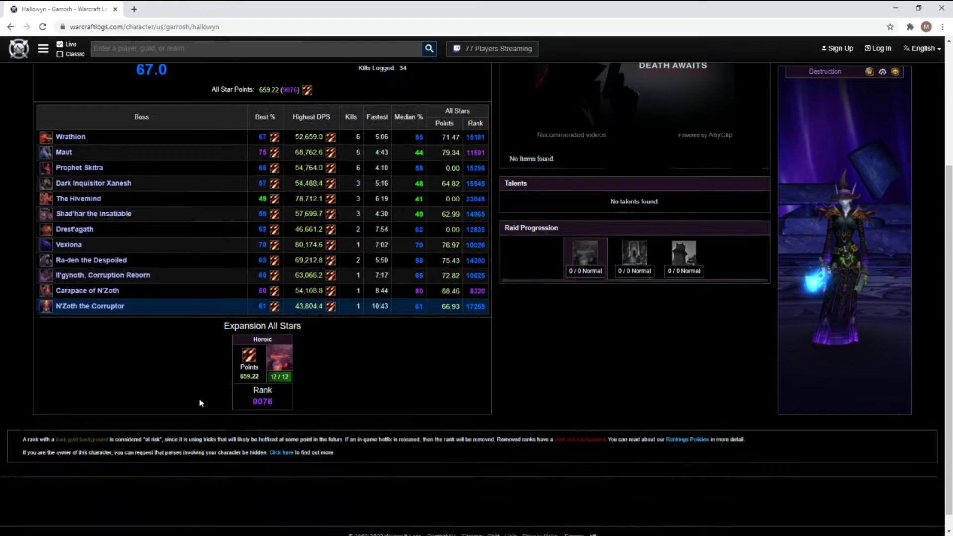
pyautogui.scroll(1, 198, 398)
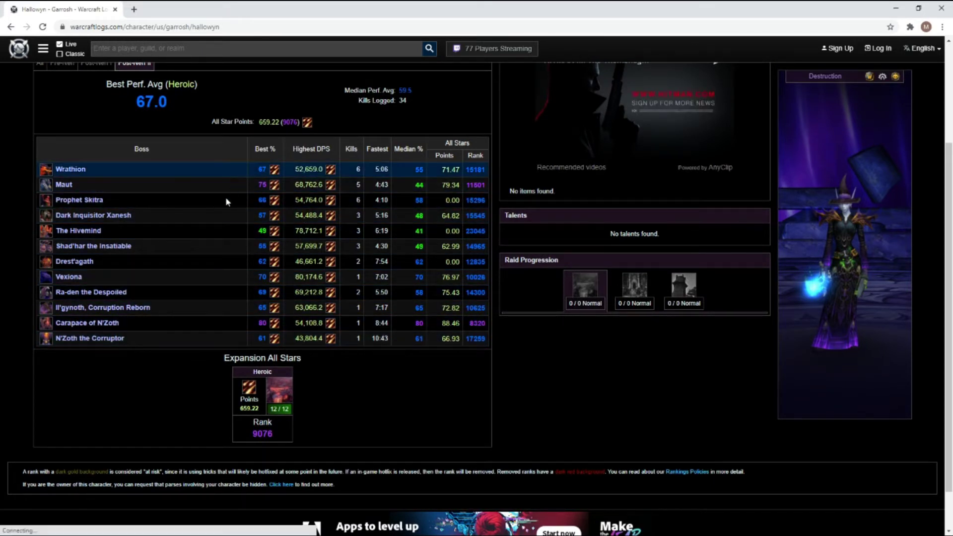
pyautogui.click(243, 342)
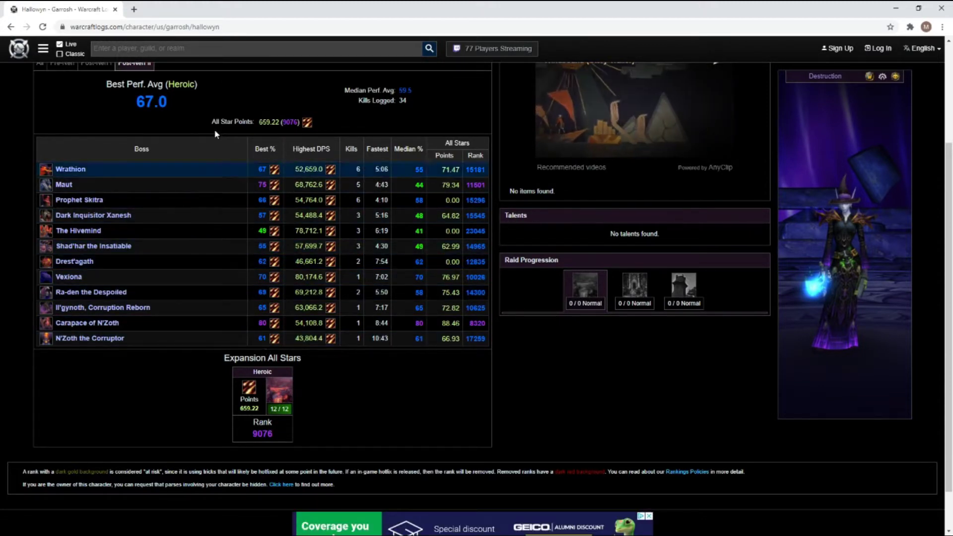
pyautogui.scroll(3, 309, 156)
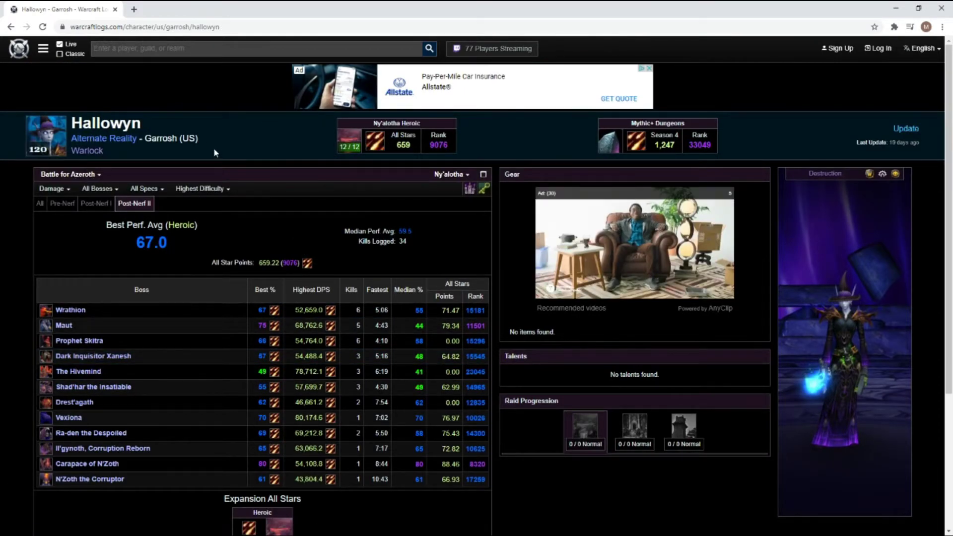
pyautogui.scroll(-2, 258, 161)
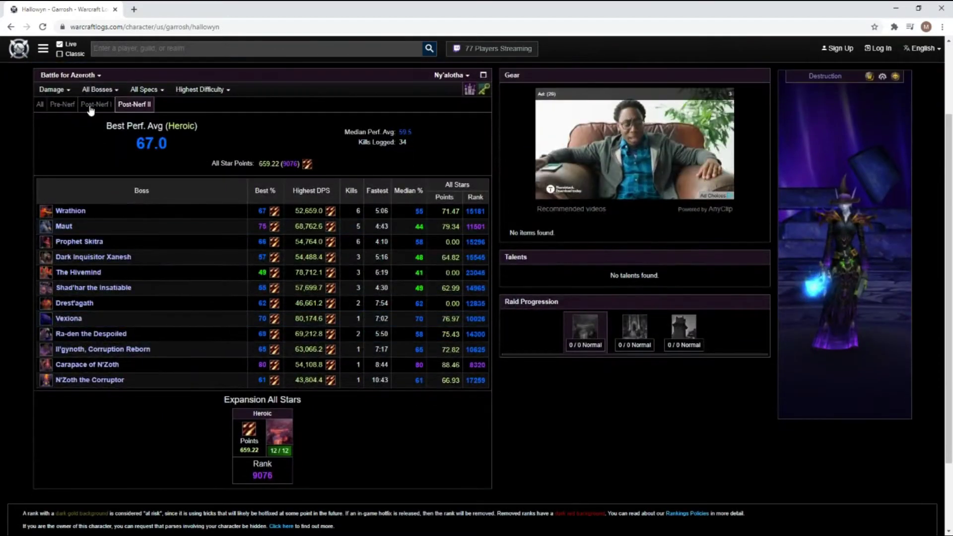
pyautogui.scroll(2, 214, 163)
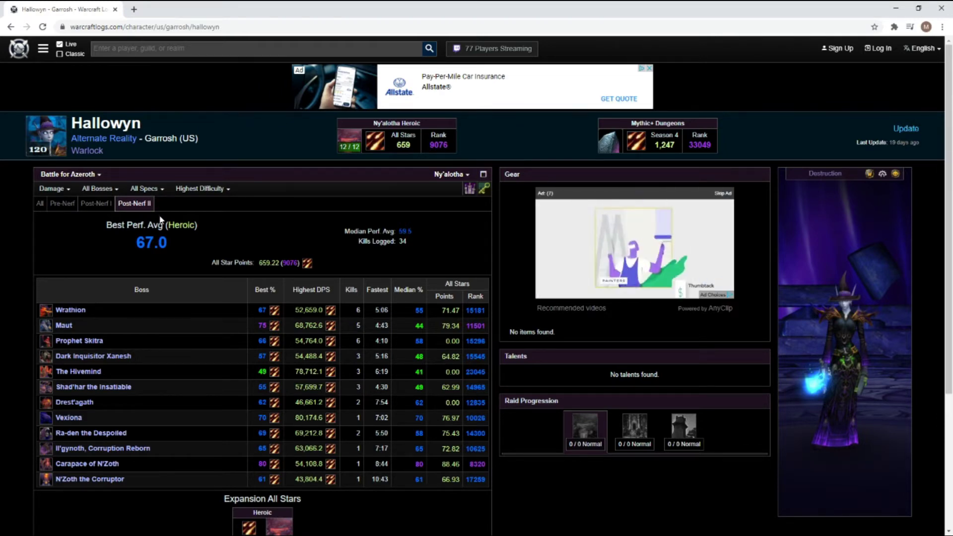
pyautogui.scroll(-2, 6, 281)
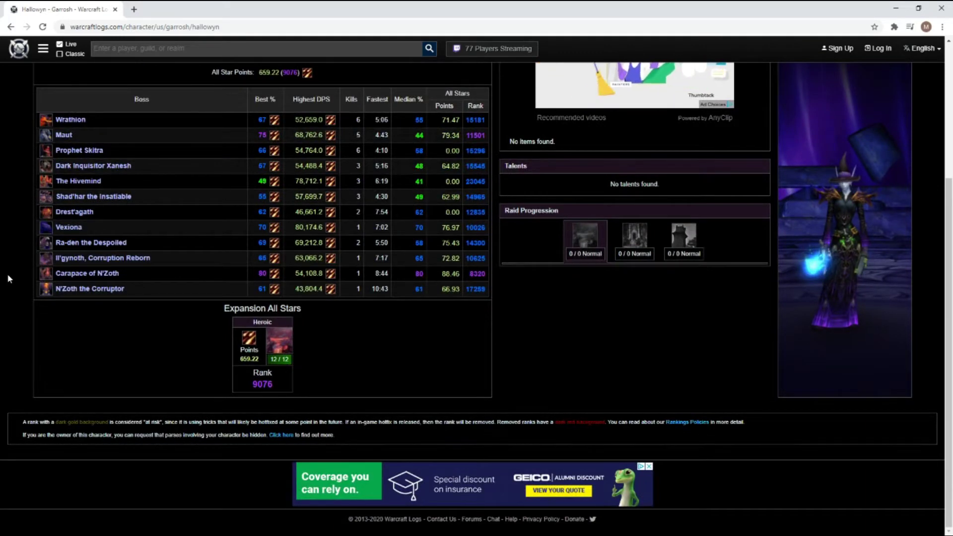
pyautogui.scroll(2, 205, 325)
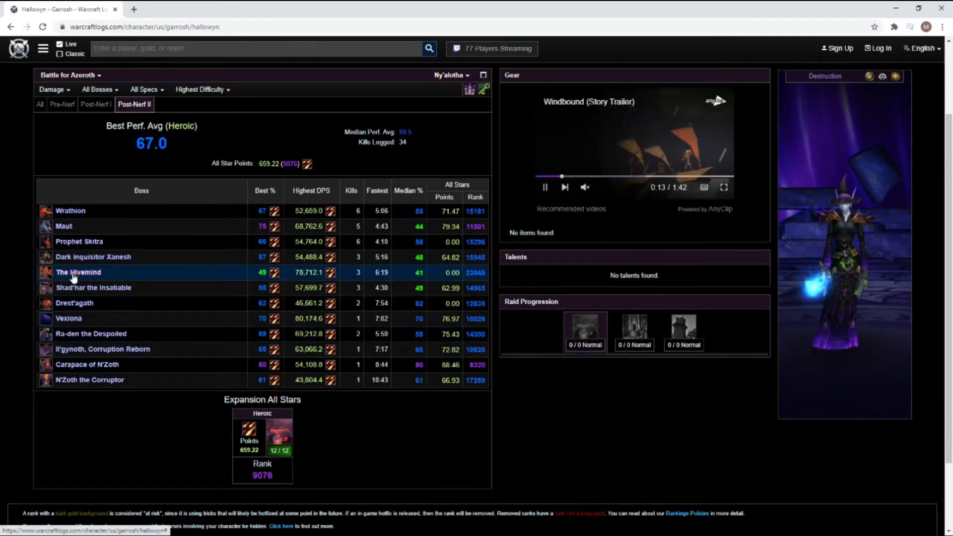
# - Open the character's results for The Hivemind and study the DPS percentile graph and logged kills
pyautogui.click(73, 274)
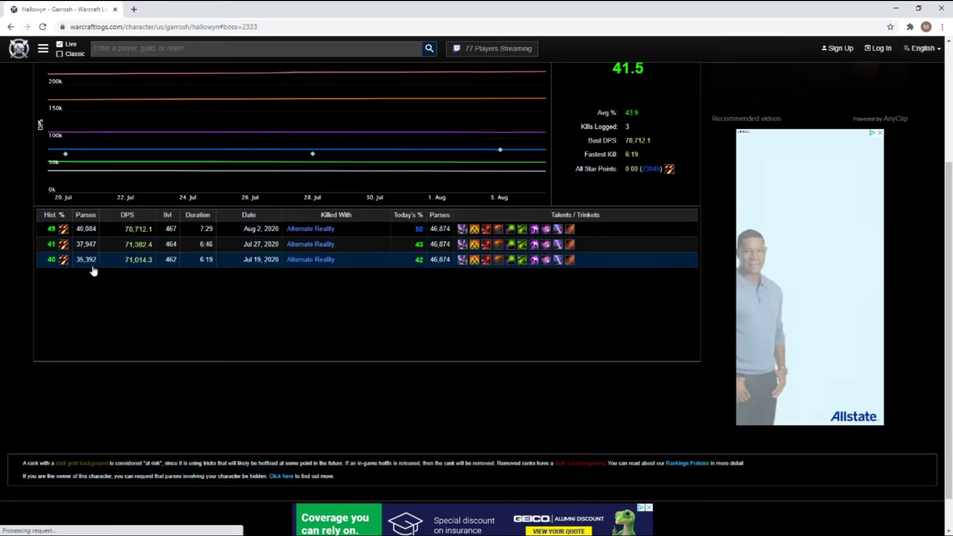
pyautogui.scroll(3, 83, 175)
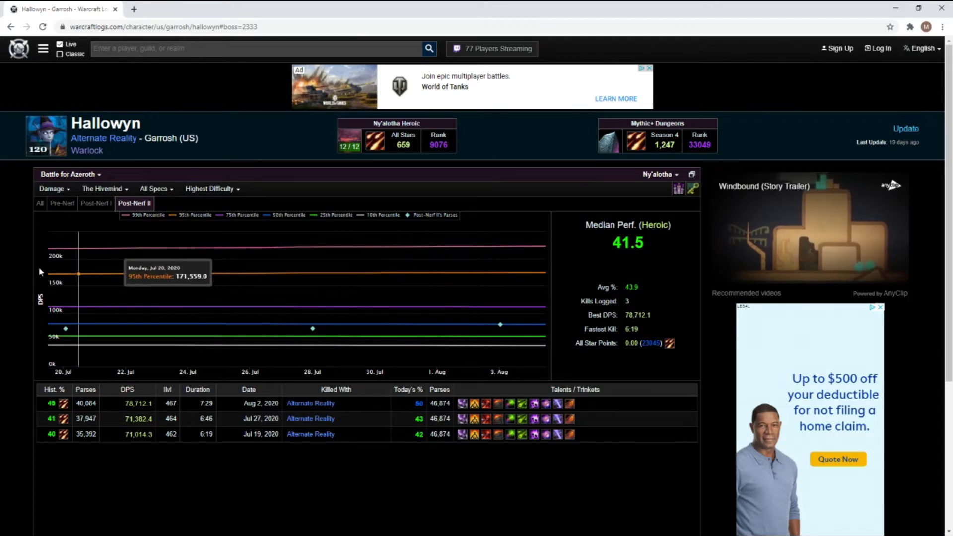
pyautogui.scroll(-1, 3, 248)
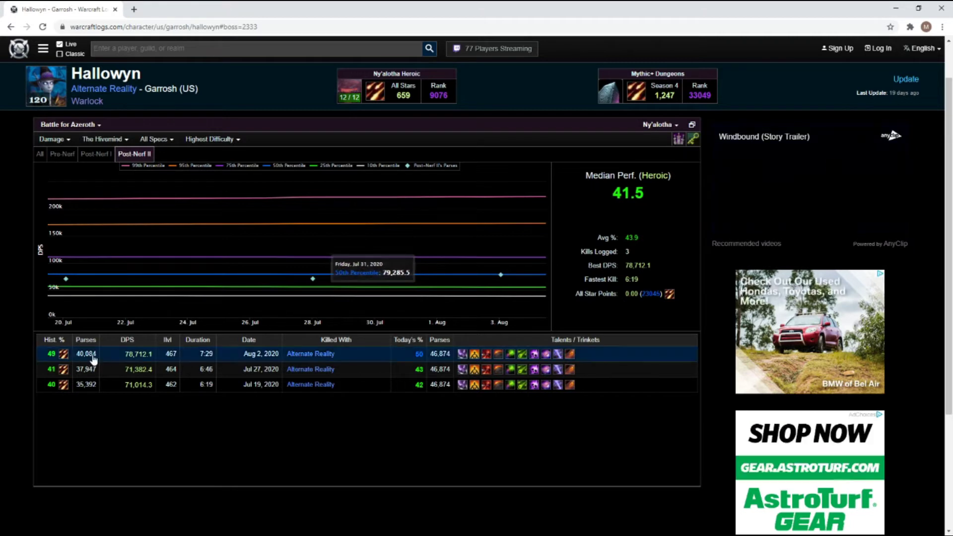
# - Open the Aug 2, 2020 Hivemind kill report and examine Hallowyn's parse and item-level percentages in the Damage Done table
pyautogui.click(137, 357)
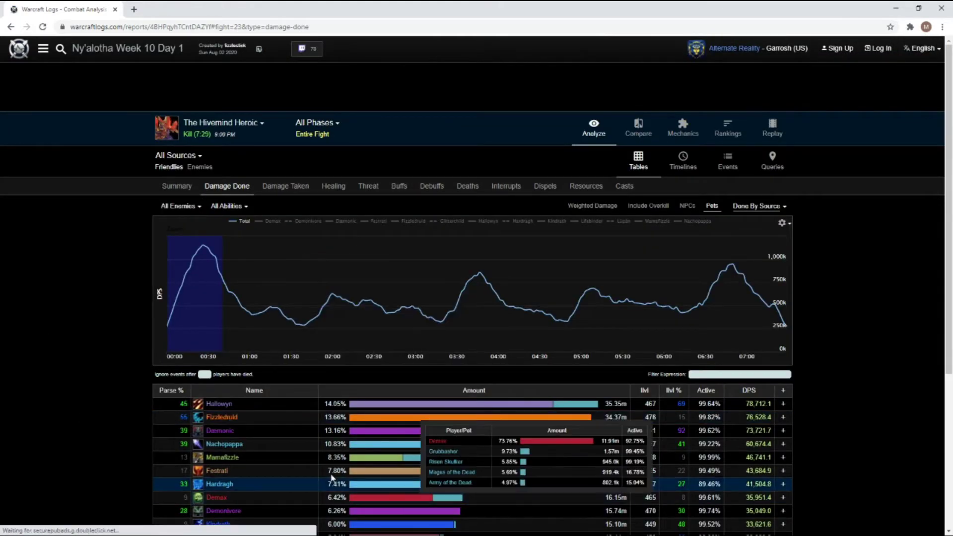
pyautogui.scroll(-3, 516, 389)
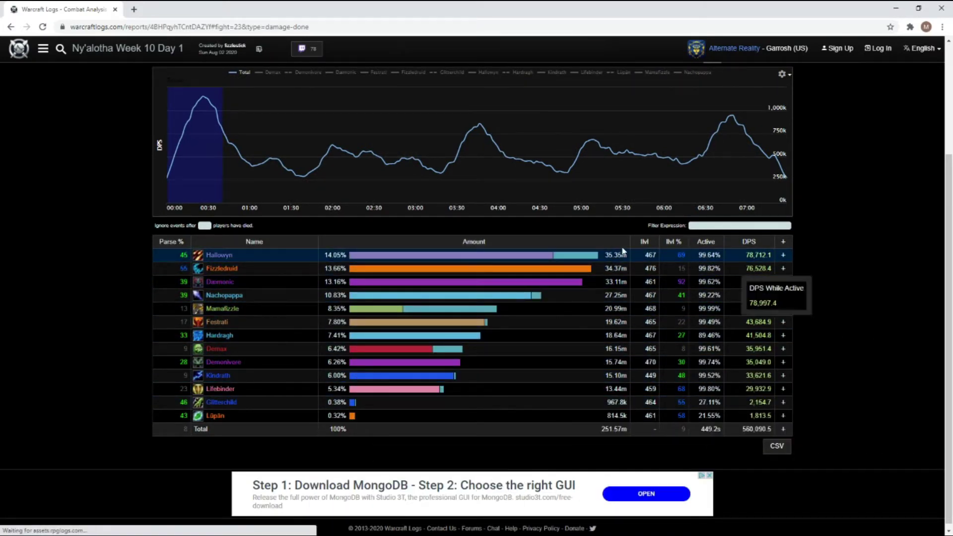
pyautogui.moveTo(166, 251)
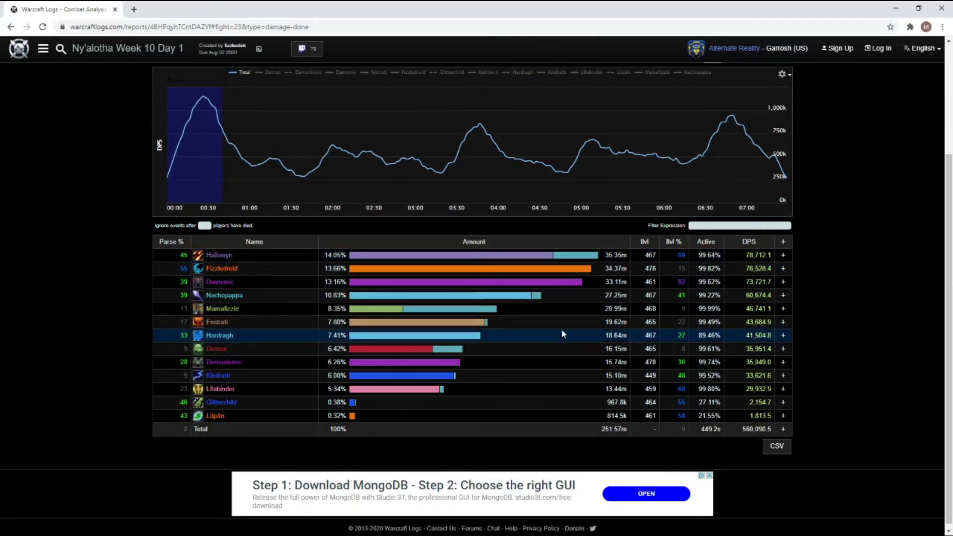
pyautogui.moveTo(677, 255)
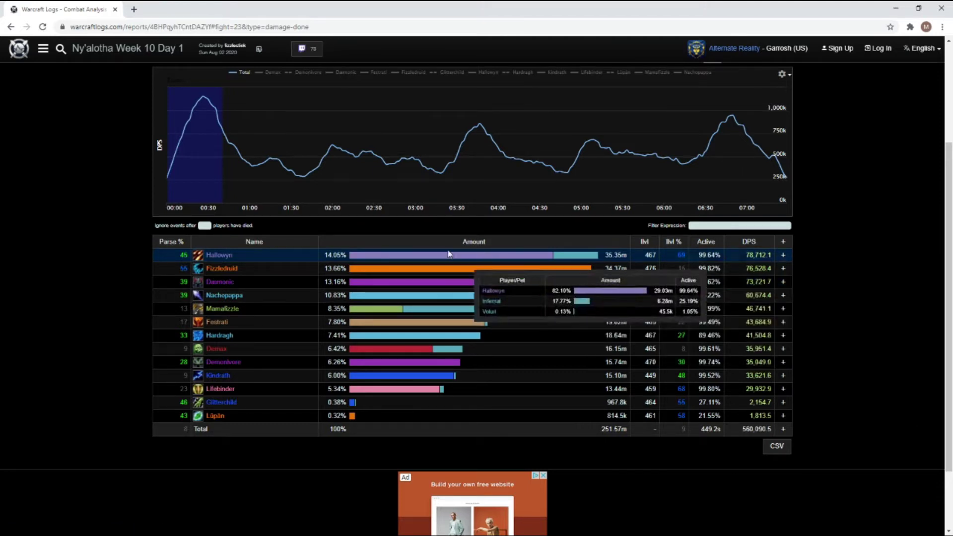
pyautogui.moveTo(195, 266)
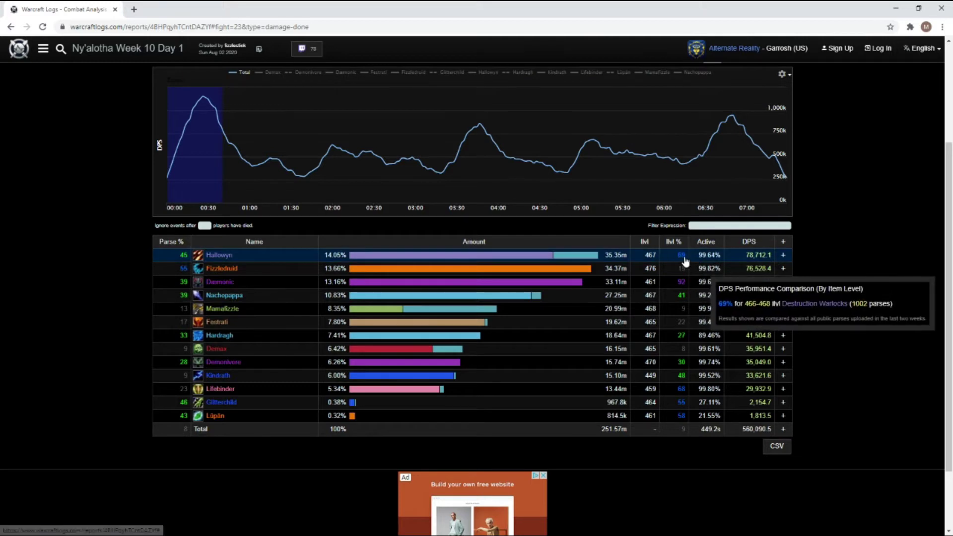
pyautogui.moveTo(665, 280)
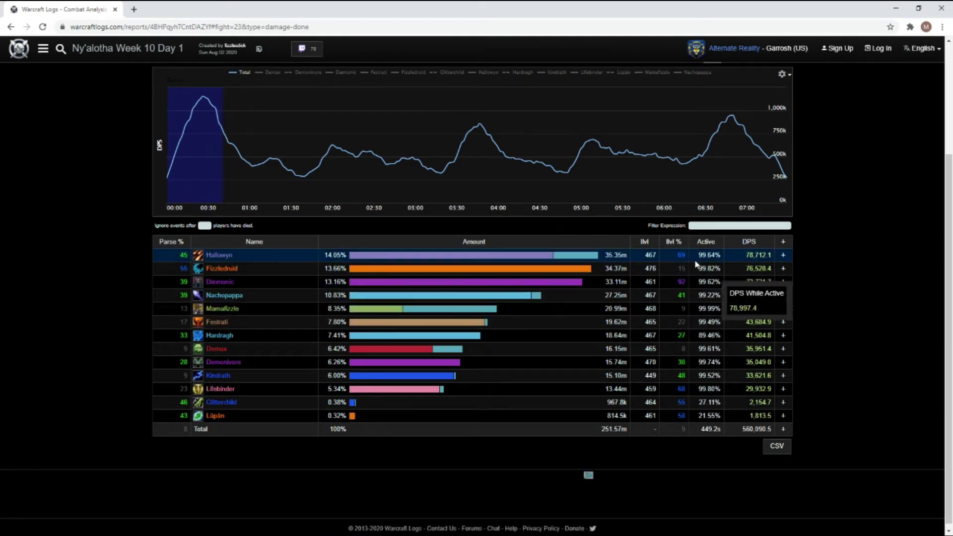
# - Open the Hivemind fight's Summary and review the raid composition, damage, healing, damage taken and deaths tables
pyautogui.scroll(2, 215, 197)
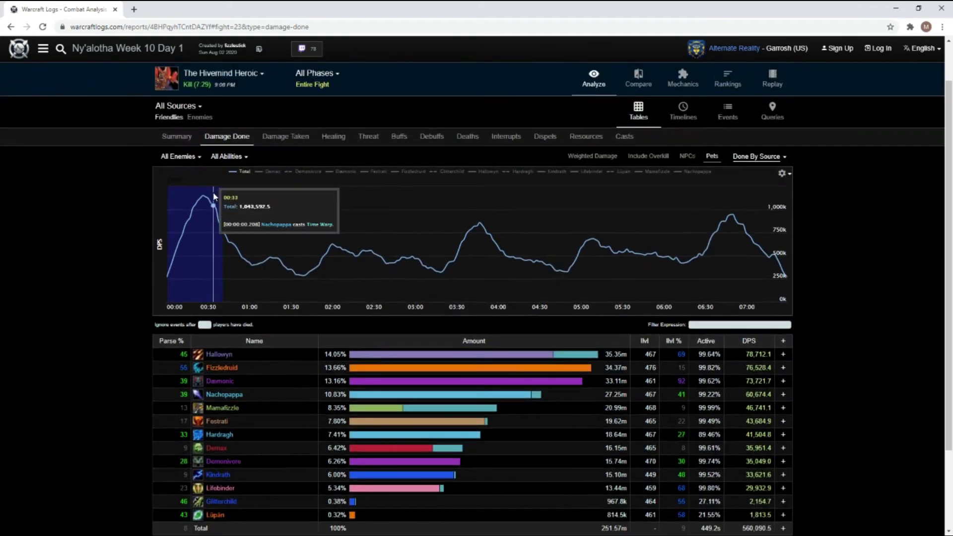
pyautogui.click(175, 140)
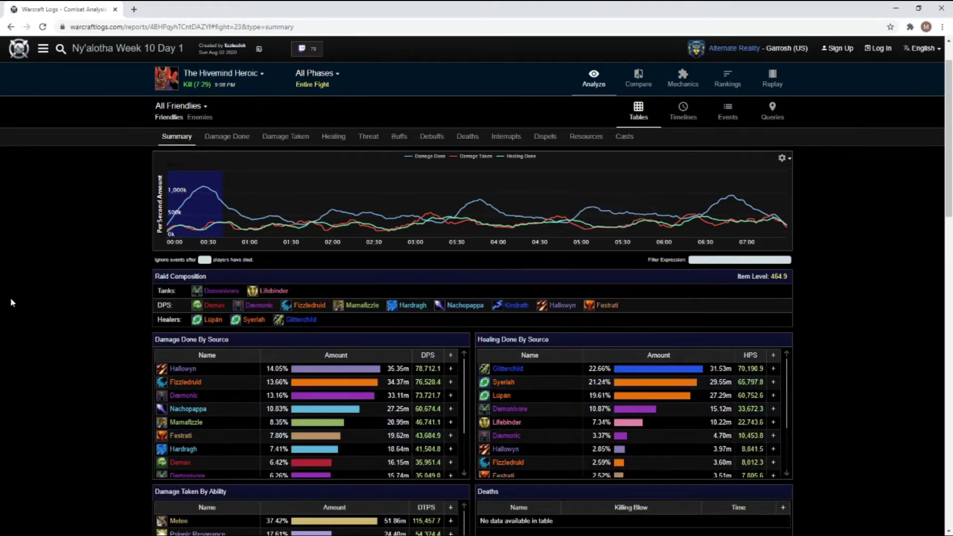
pyautogui.scroll(-4, 12, 303)
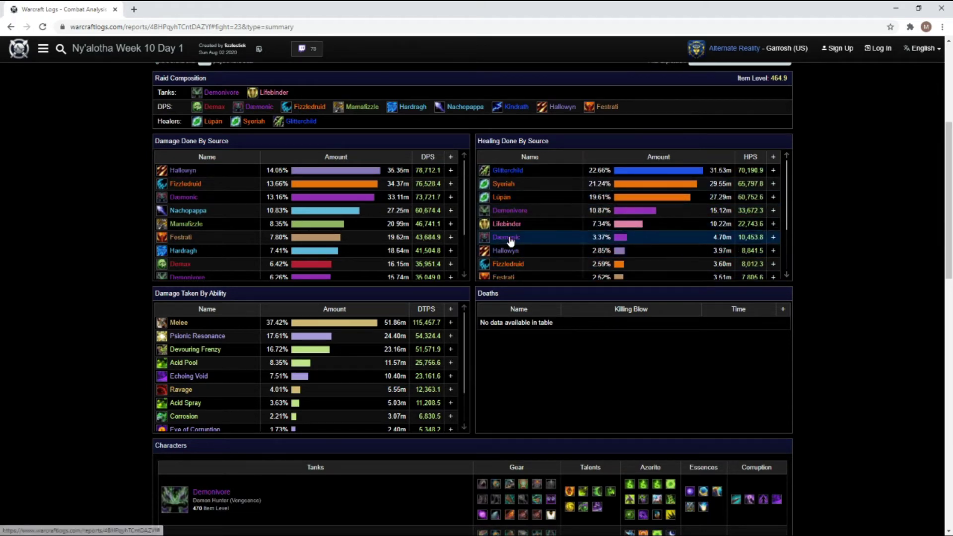
pyautogui.scroll(-5, 447, 292)
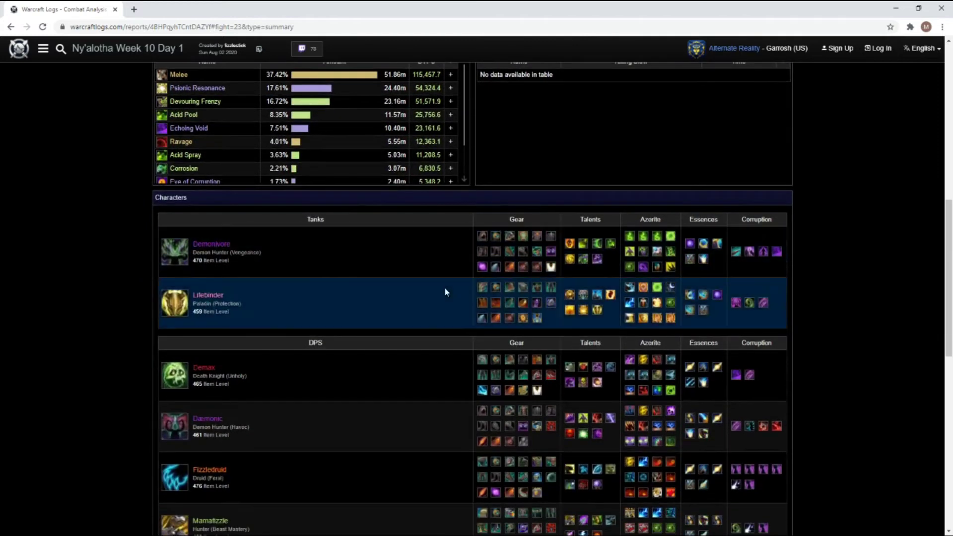
pyautogui.scroll(-3, 103, 273)
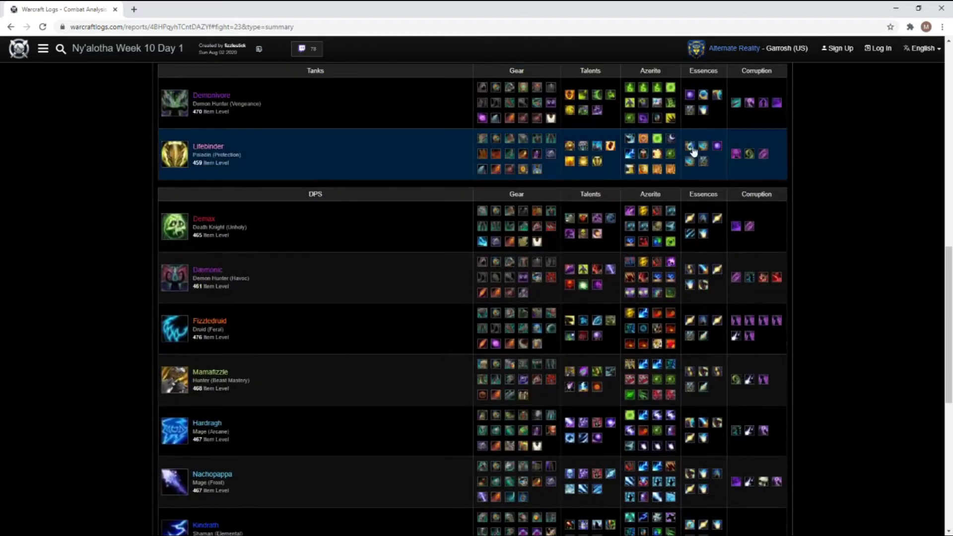
# - Examine the gear, talents, Azerite, essences and corruption of the tanks and DPS in the Characters table
pyautogui.scroll(3, 405, 215)
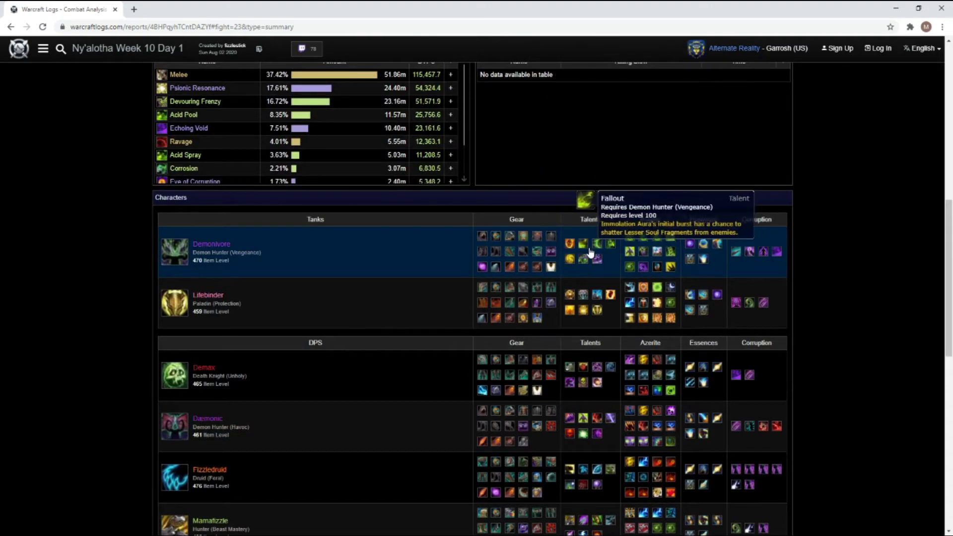
pyautogui.scroll(-10, 746, 291)
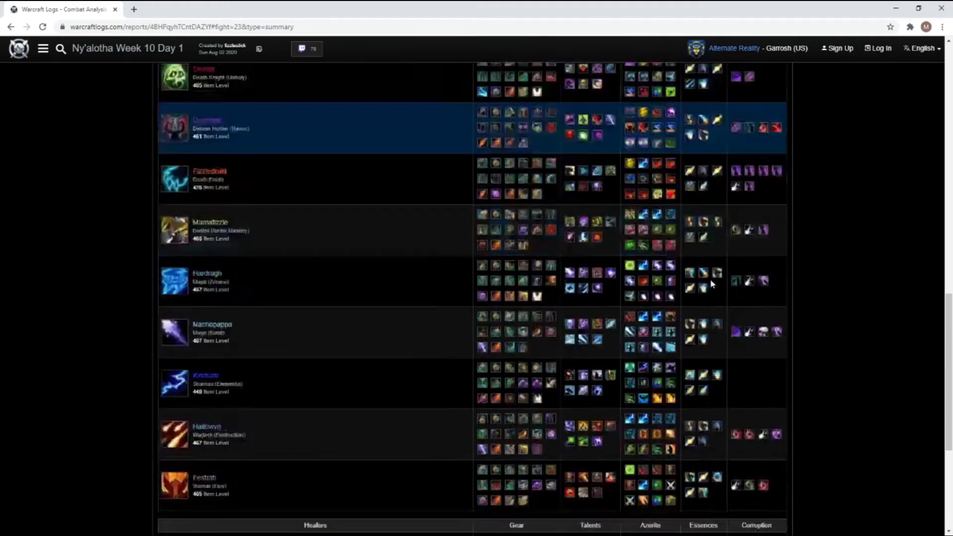
pyautogui.scroll(4, 665, 342)
pyautogui.scroll(10, 657, 350)
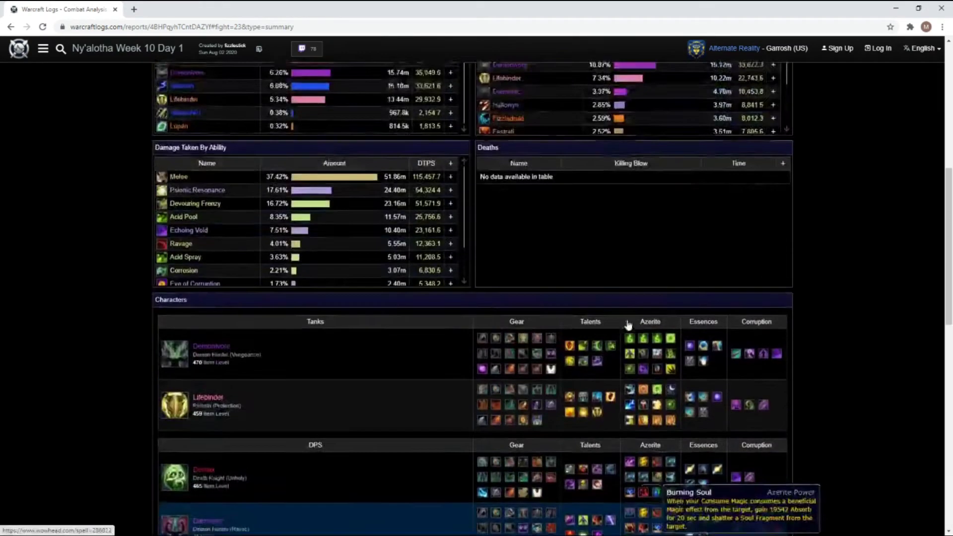
pyautogui.scroll(2, 310, 283)
pyautogui.scroll(-4, 309, 282)
pyautogui.scroll(-4, 309, 282)
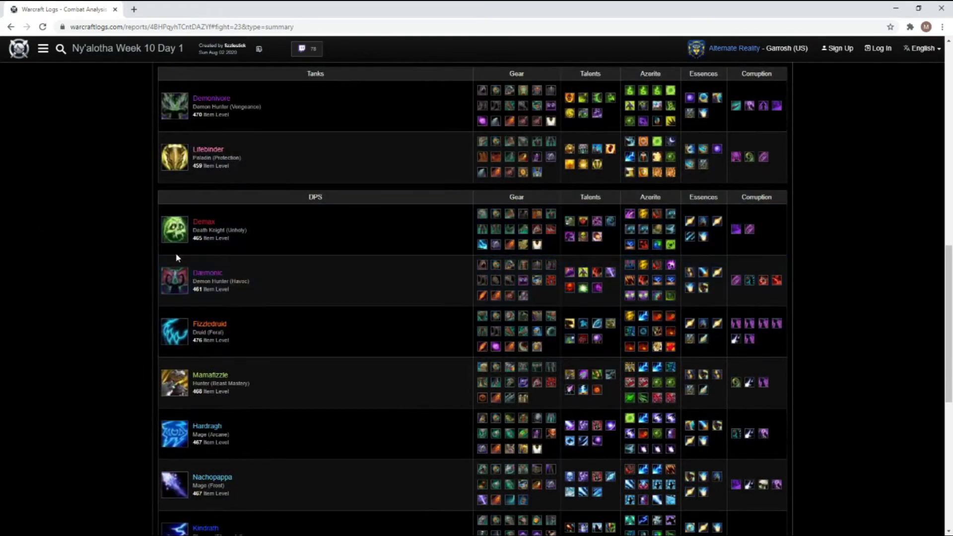
pyautogui.scroll(9, 99, 287)
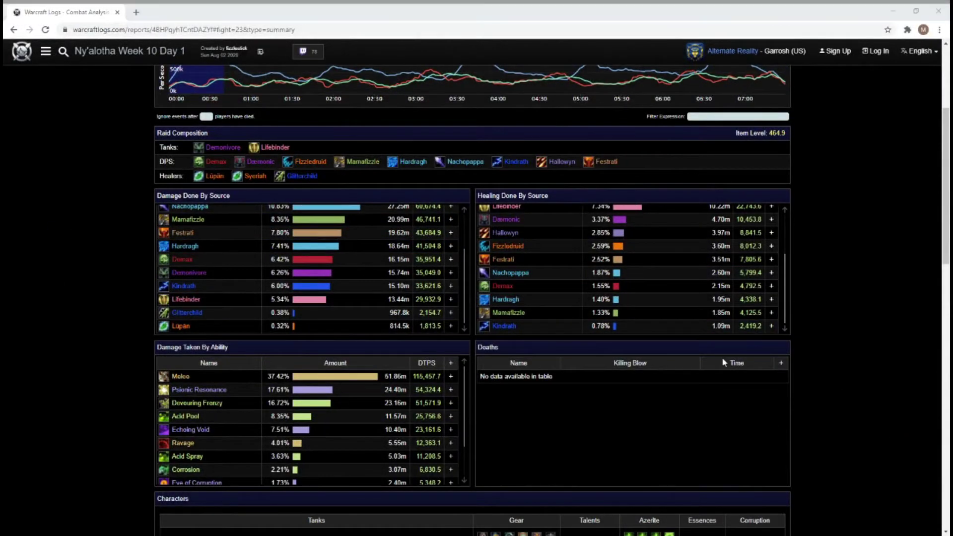
# - Inspect the opening damage spike and the Time Warp cast on the Summary graph
pyautogui.scroll(2, 266, 215)
pyautogui.scroll(3, 99, 186)
pyautogui.scroll(1, 73, 179)
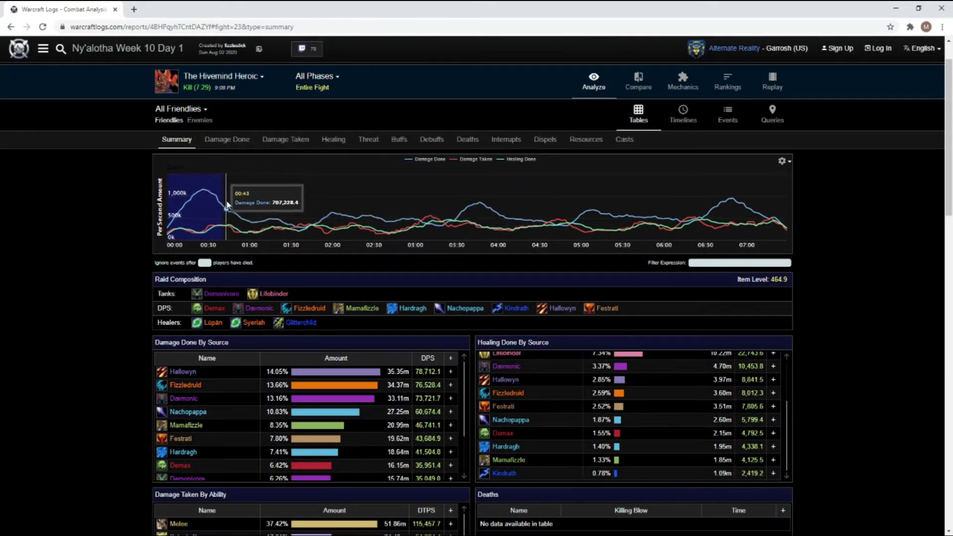
pyautogui.moveTo(172, 200); pyautogui.dragTo(209, 198)
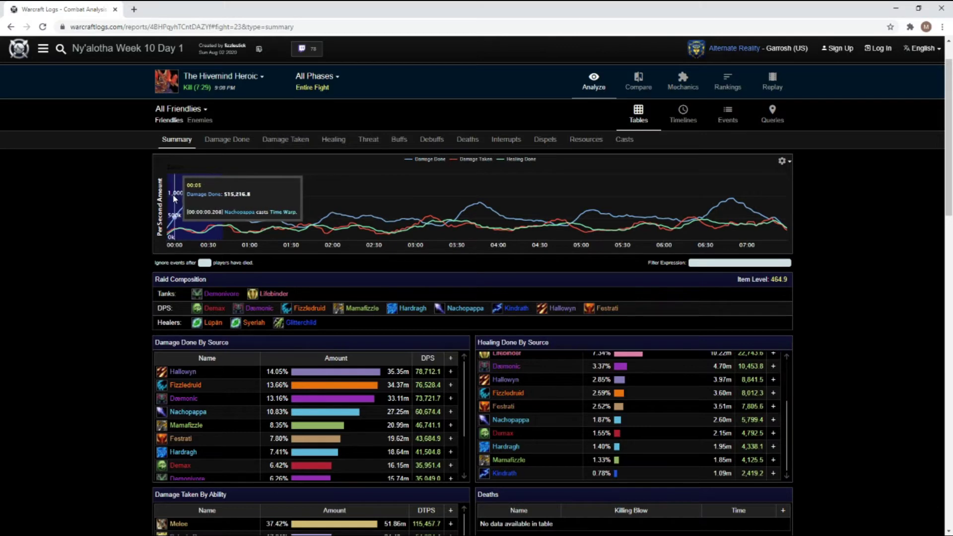
pyautogui.moveTo(799, 479)
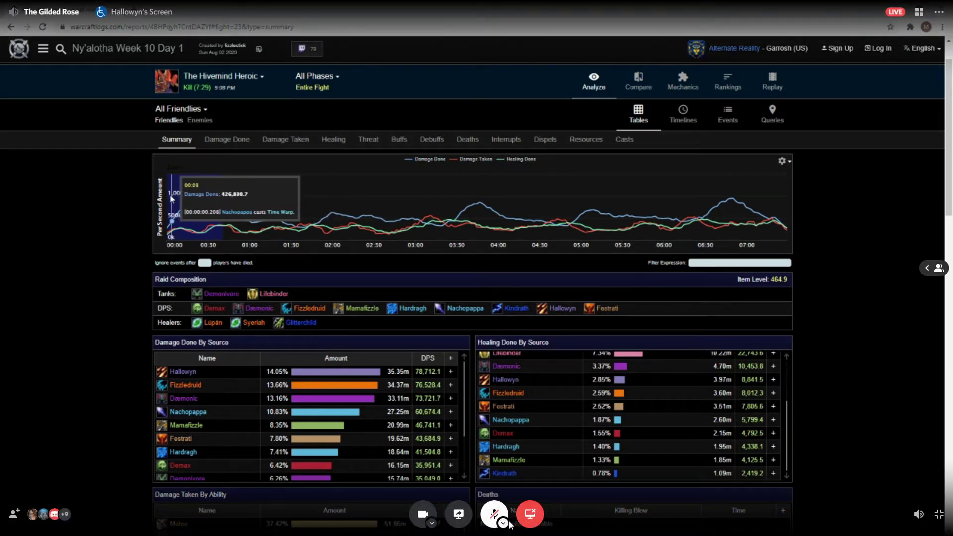
pyautogui.click(432, 524)
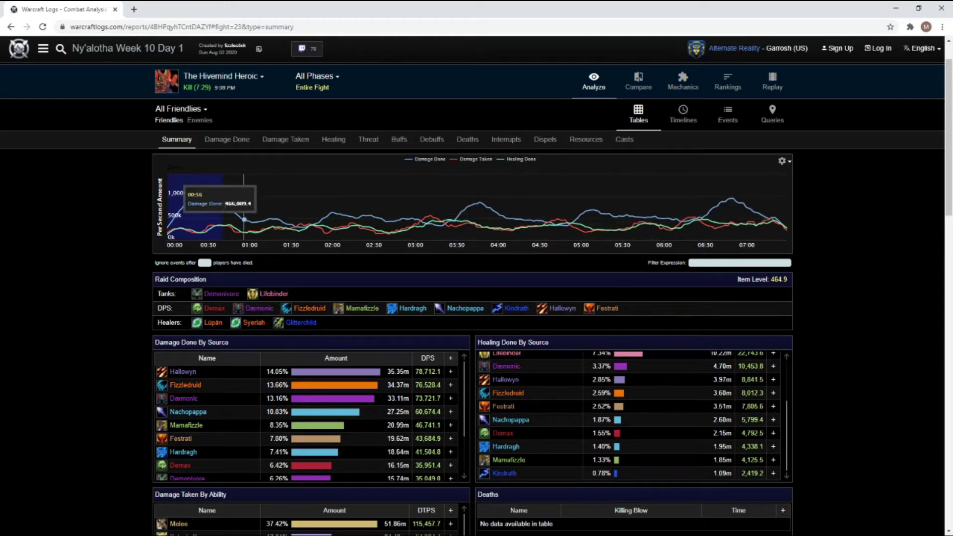
pyautogui.moveTo(911, 421)
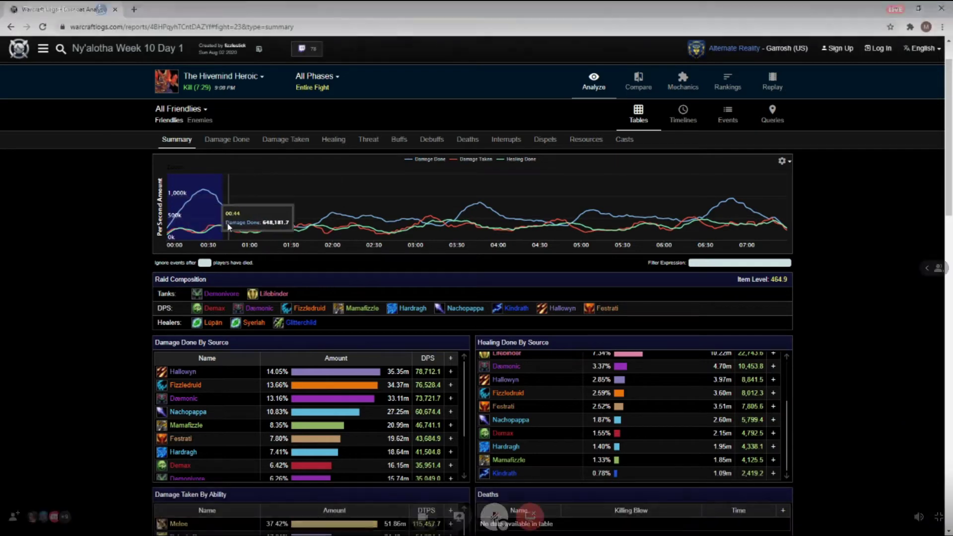
pyautogui.click(938, 14)
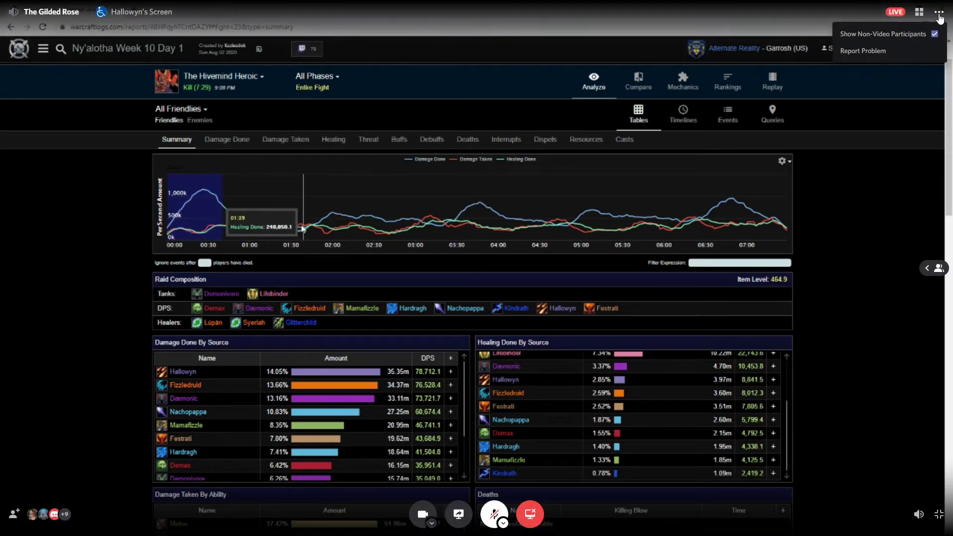
pyautogui.click(939, 15)
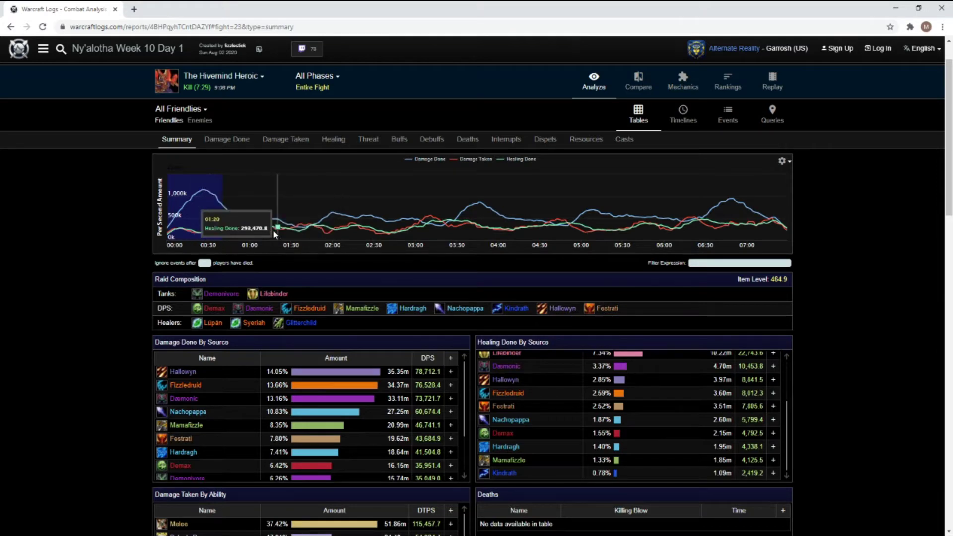
# - Open Hallowyn's Damage Done breakdown and study the DPS graph and the per-ability damage, casts, crit and uptime figures
pyautogui.scroll(-1, 124, 225)
pyautogui.click(250, 92)
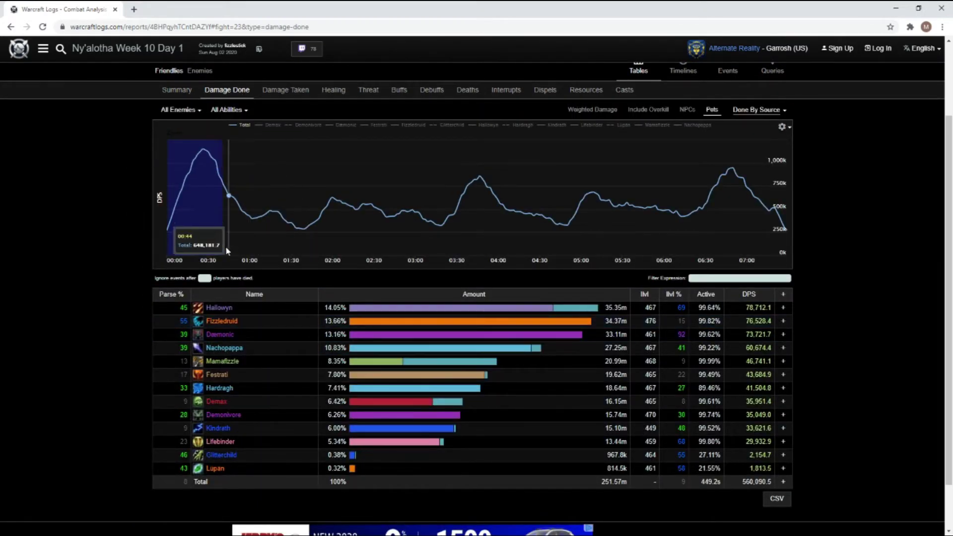
pyautogui.click(213, 309)
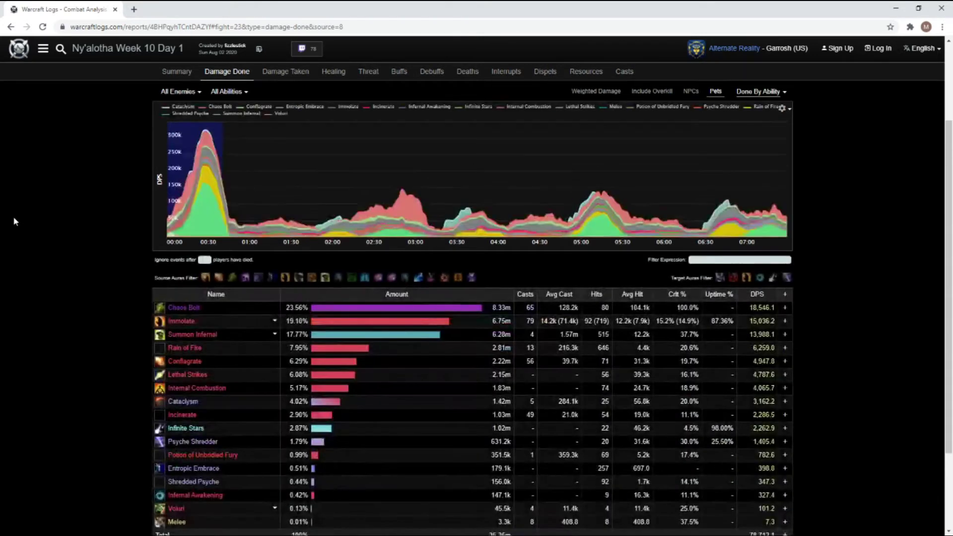
pyautogui.scroll(-2, 15, 221)
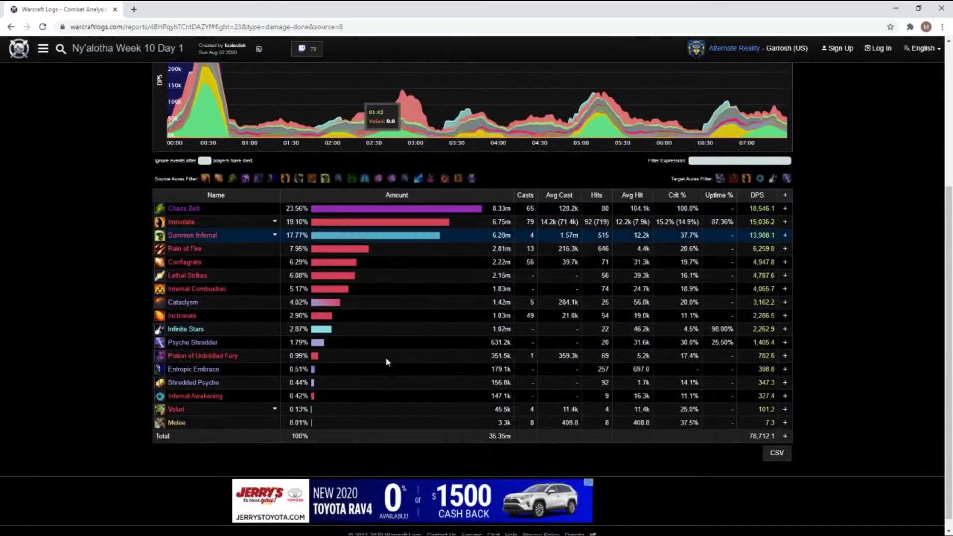
pyautogui.scroll(3, 261, 283)
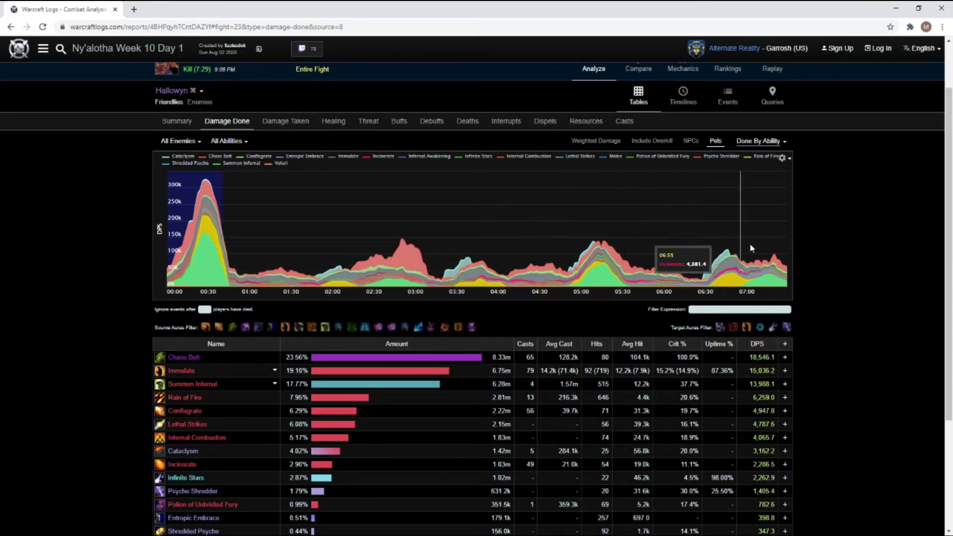
pyautogui.scroll(-2, 87, 203)
pyautogui.scroll(2, 87, 203)
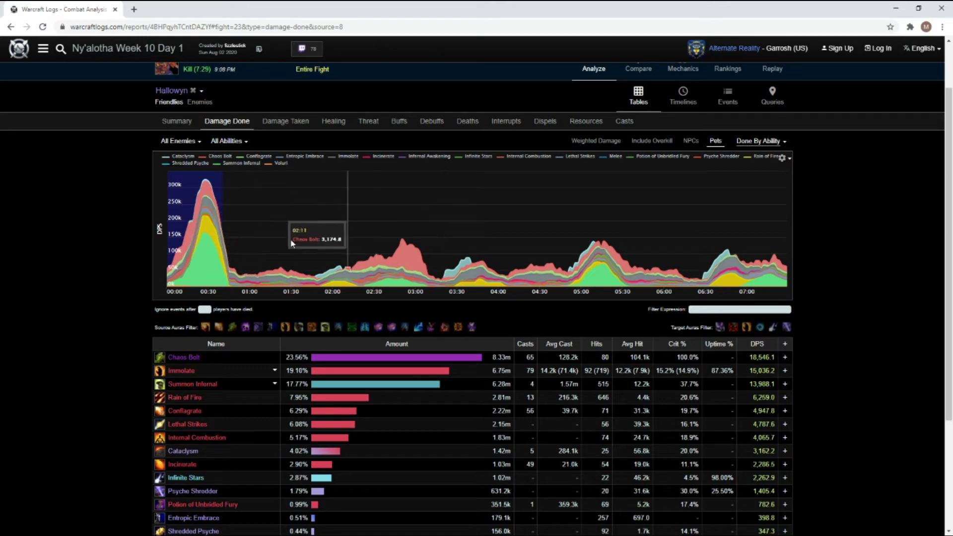
# - Zoom Hallowyn's Damage Done graph to the 1:29-1:42 window and view the ability breakdown for it
pyautogui.moveTo(308, 239); pyautogui.dragTo(290, 245)
pyautogui.rightClick(219, 185)
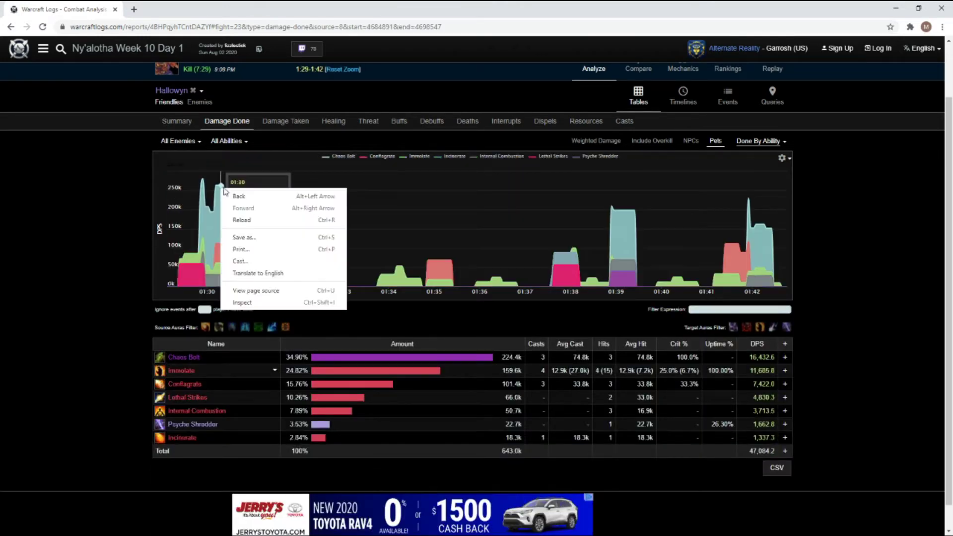
pyautogui.click(128, 189)
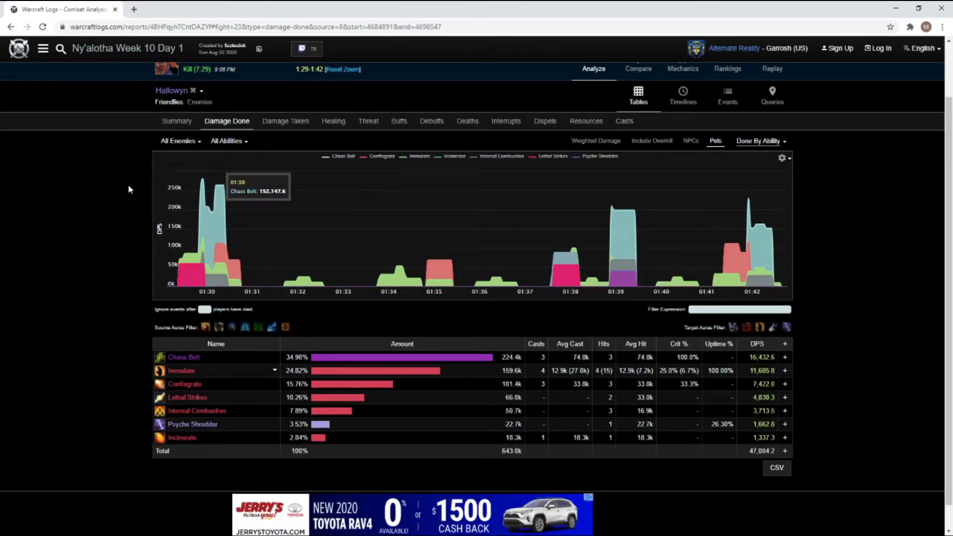
pyautogui.click(178, 125)
pyautogui.click(232, 131)
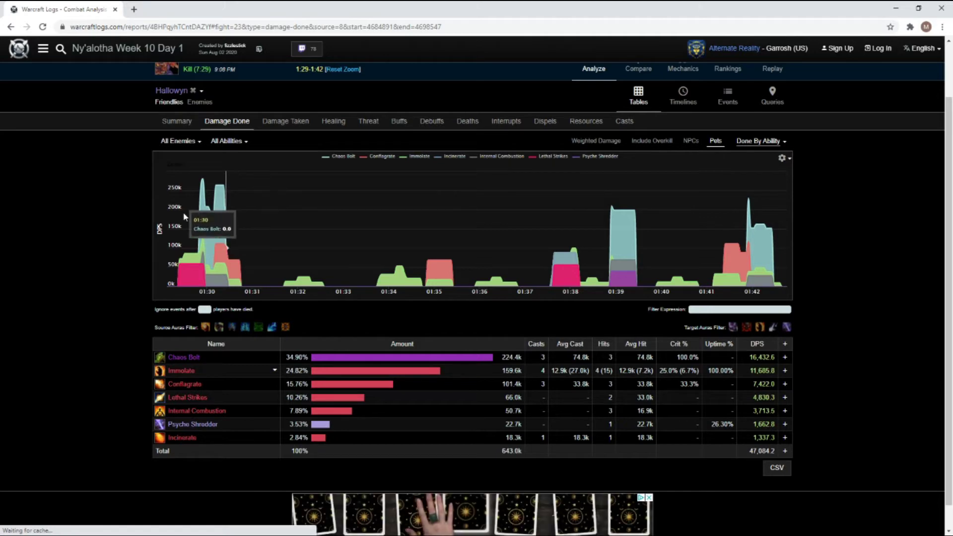
# - View Hallowyn's Summary, clear the character filter, and reopen Hallowyn's breakdown from the raid's Damage Done table
pyautogui.click(186, 127)
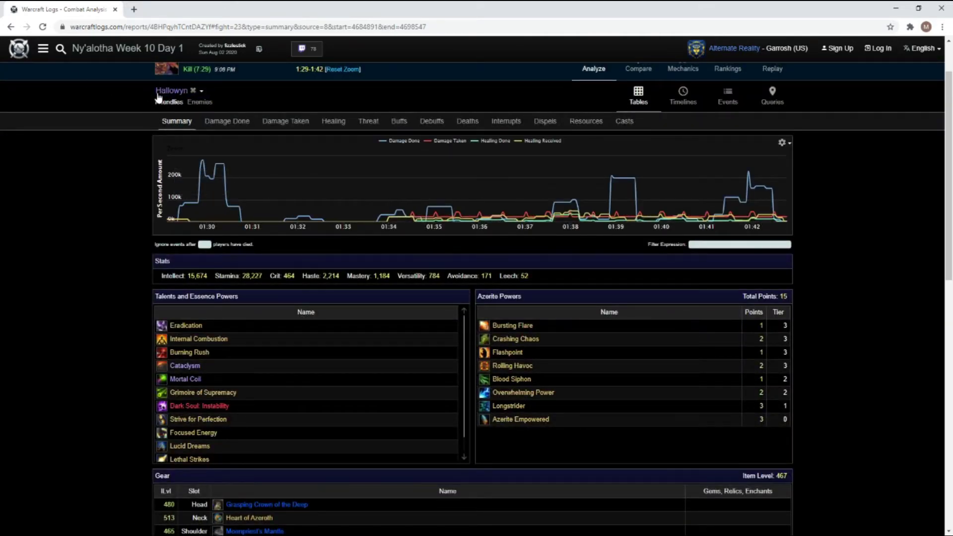
pyautogui.click(192, 91)
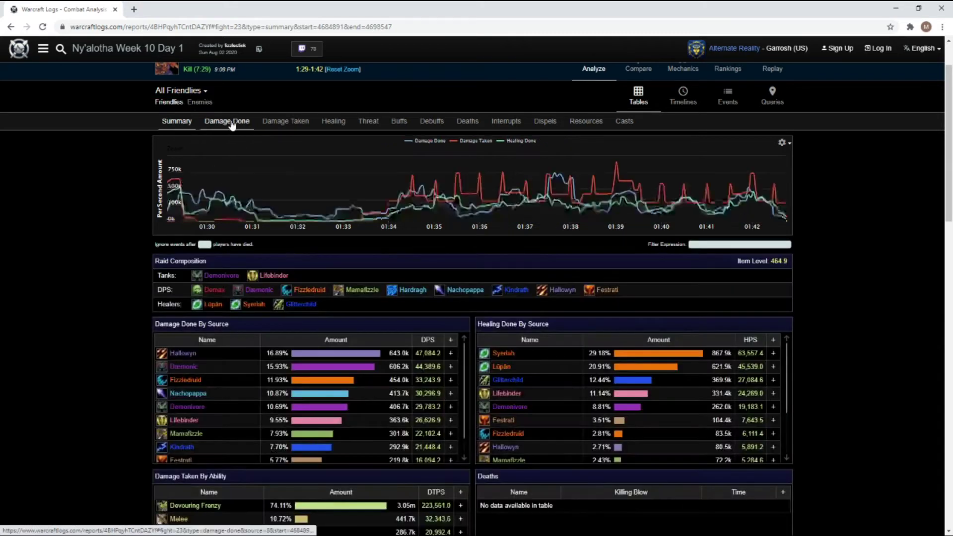
pyautogui.click(225, 121)
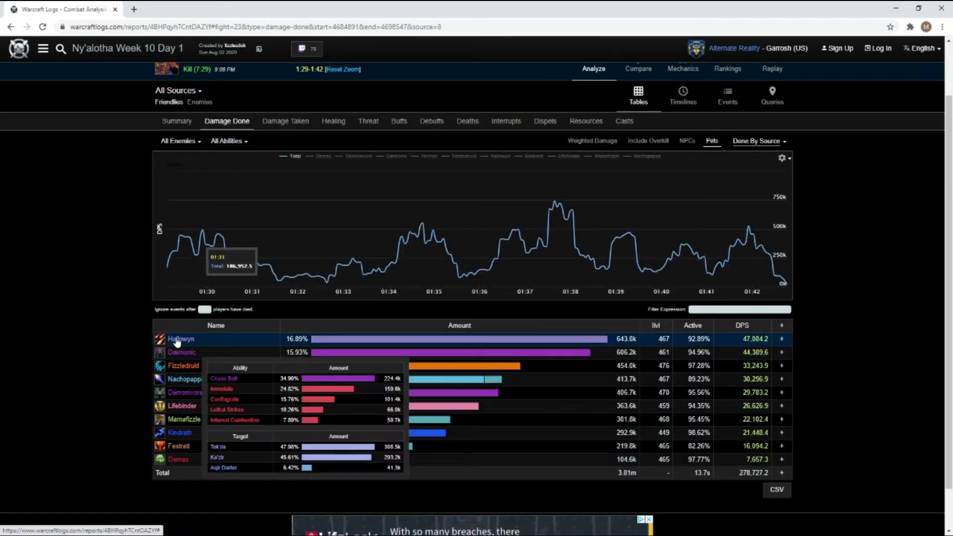
pyautogui.click(195, 338)
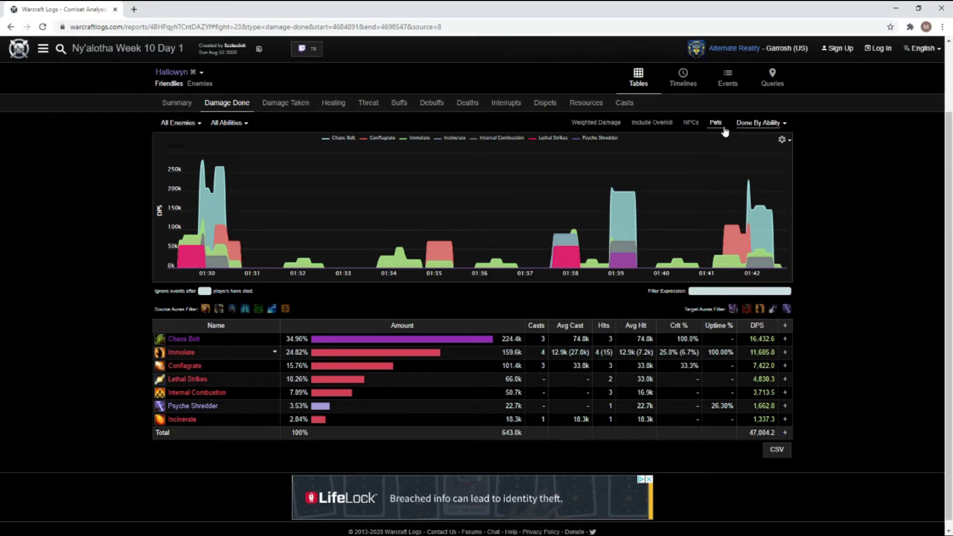
# - View Hallowyn's damage with Include Overkill and with Weighted Damage, and look through the ability and enemy filters
pyautogui.click(654, 123)
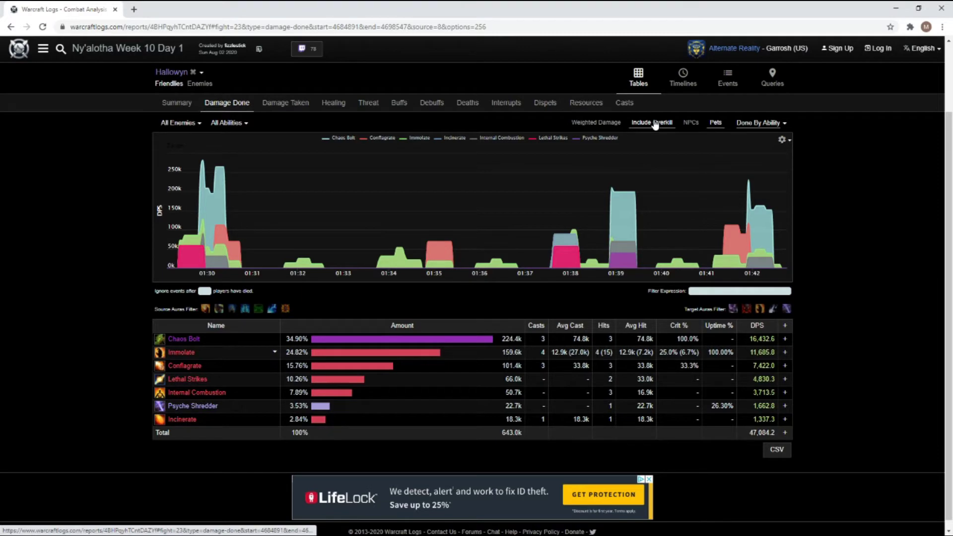
pyautogui.click(602, 124)
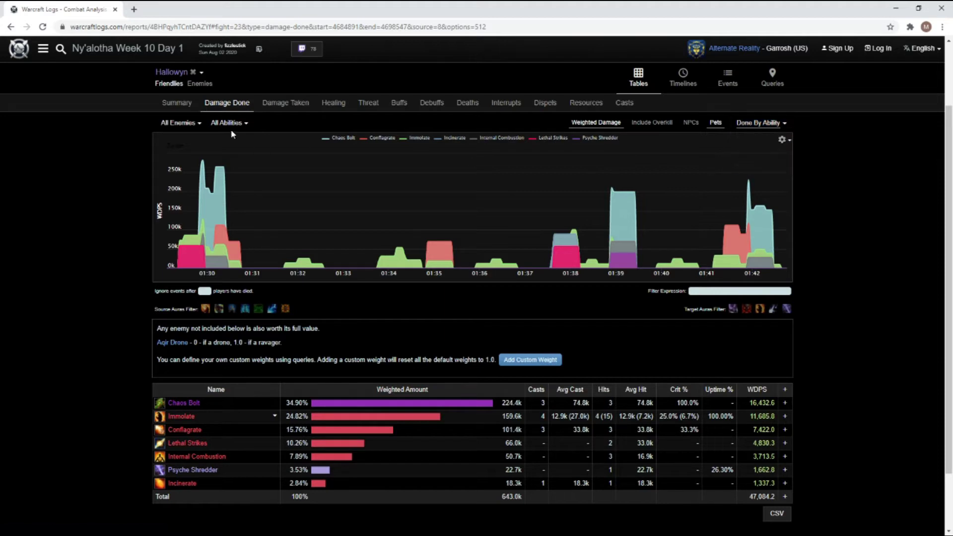
pyautogui.moveTo(236, 124)
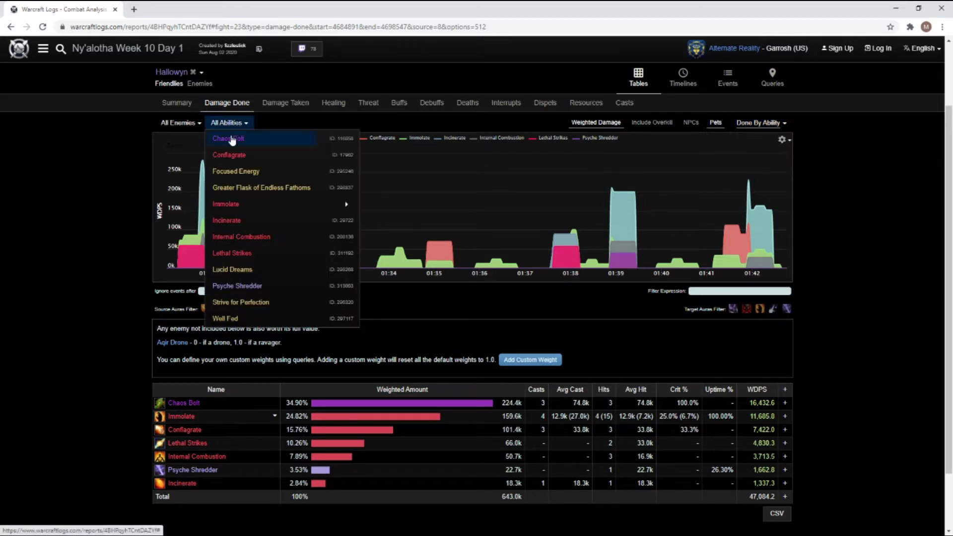
pyautogui.moveTo(181, 129)
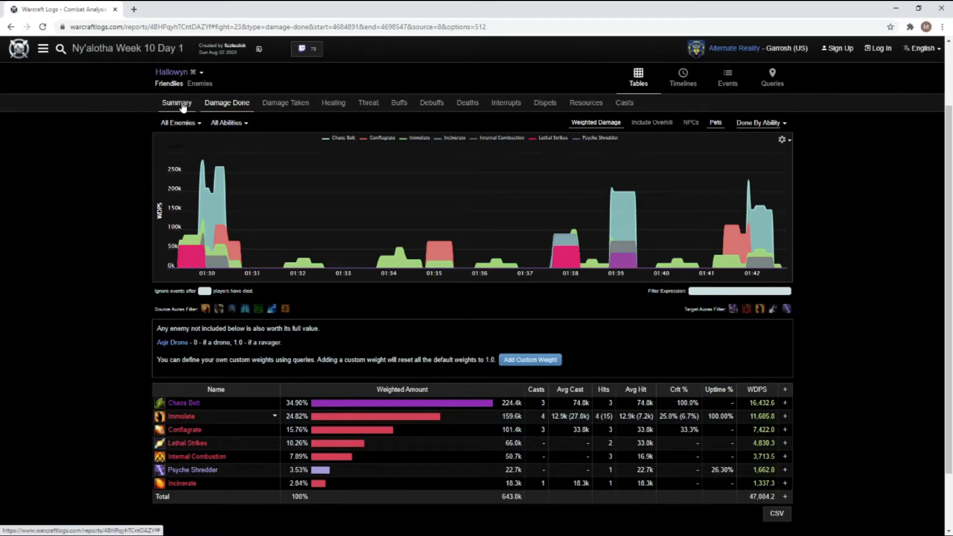
# - Return to the Summary and clear the Hallowyn filter to cover all friendlies
pyautogui.click(183, 105)
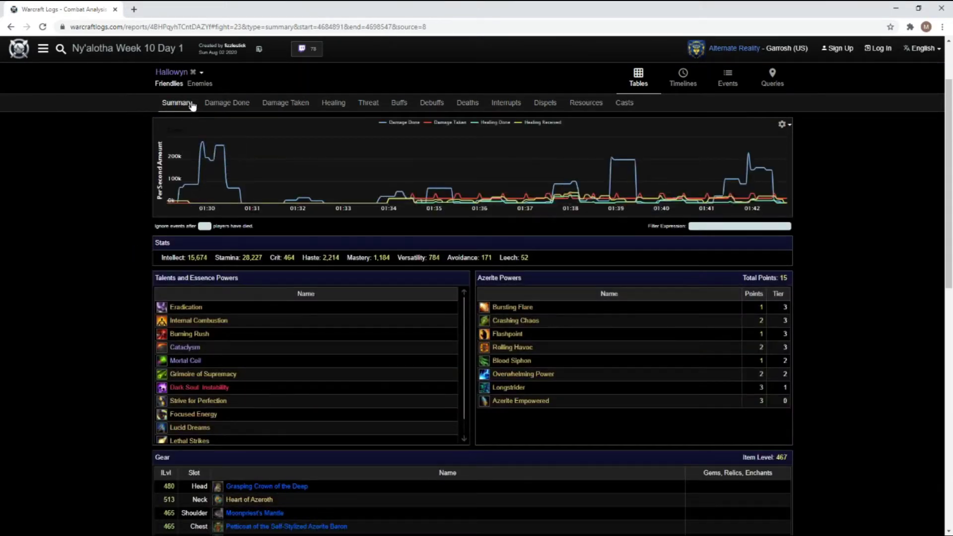
pyautogui.click(193, 73)
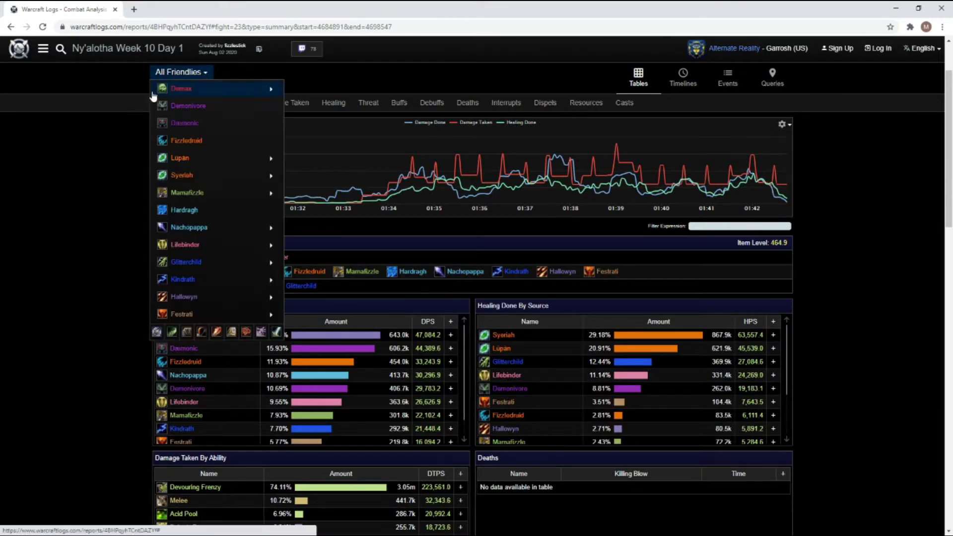
# - Show all entries in the Summary graph for all friendlies
pyautogui.scroll(2, 160, 267)
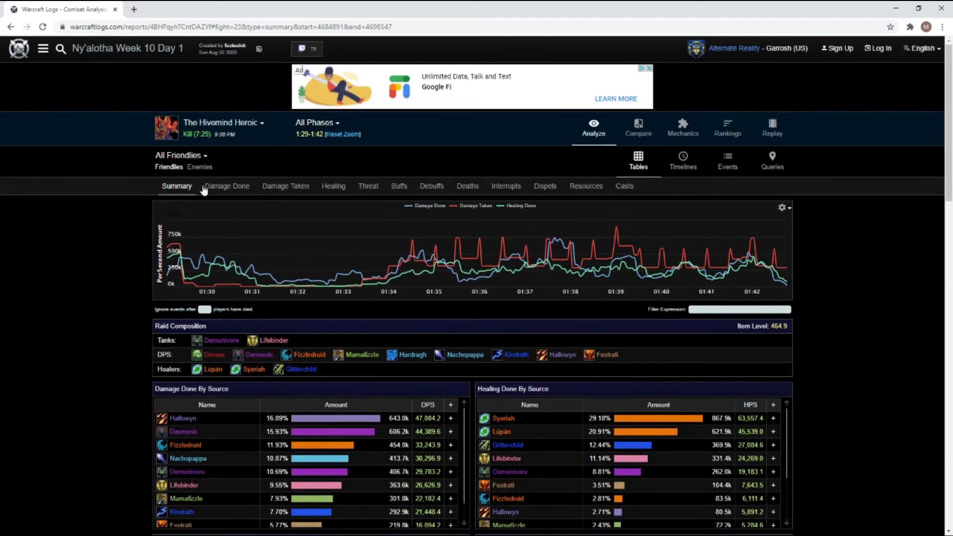
pyautogui.click(788, 209)
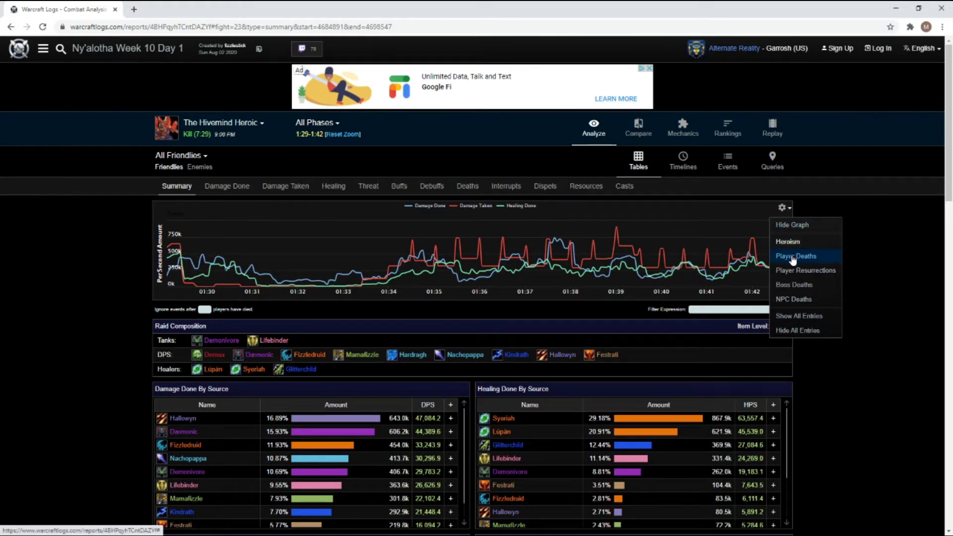
pyautogui.click(799, 317)
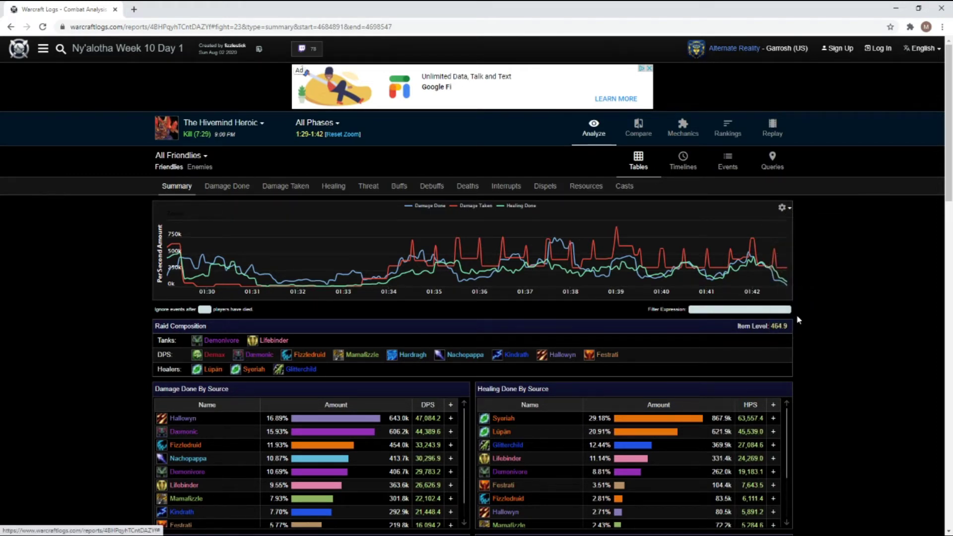
# - View the raid's Damage Done table and its graph options, and reopen Hallowyn's damage breakdown by ability
pyautogui.click(231, 191)
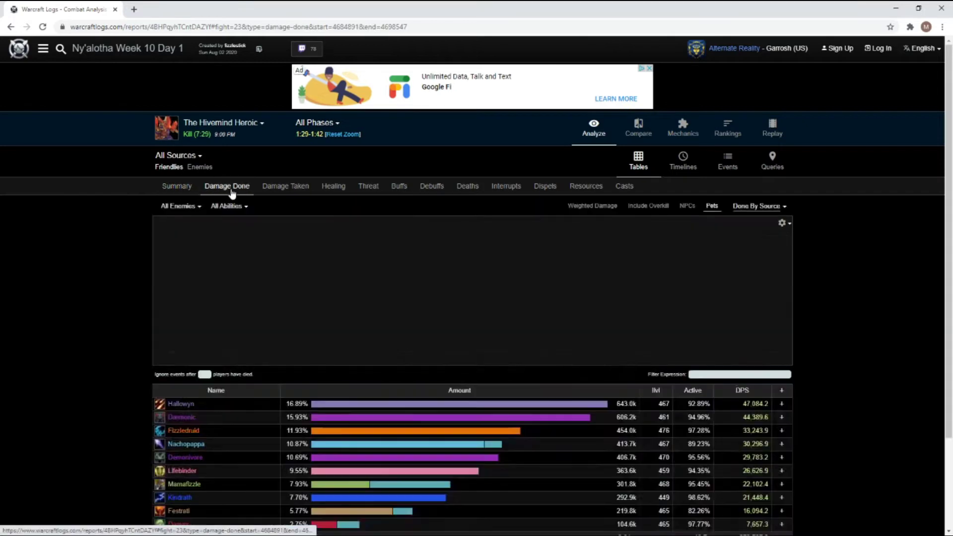
pyautogui.click(784, 224)
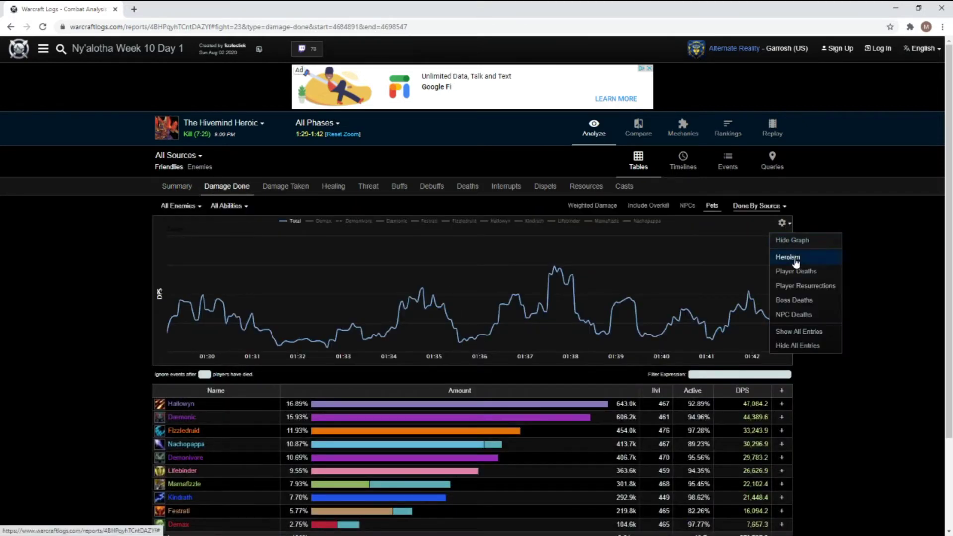
pyautogui.click(180, 404)
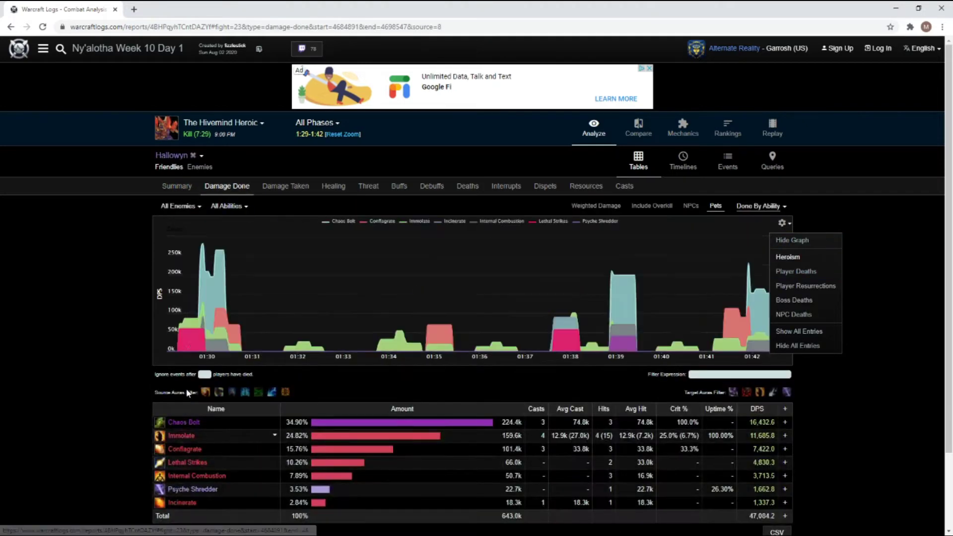
pyautogui.scroll(-2, 142, 259)
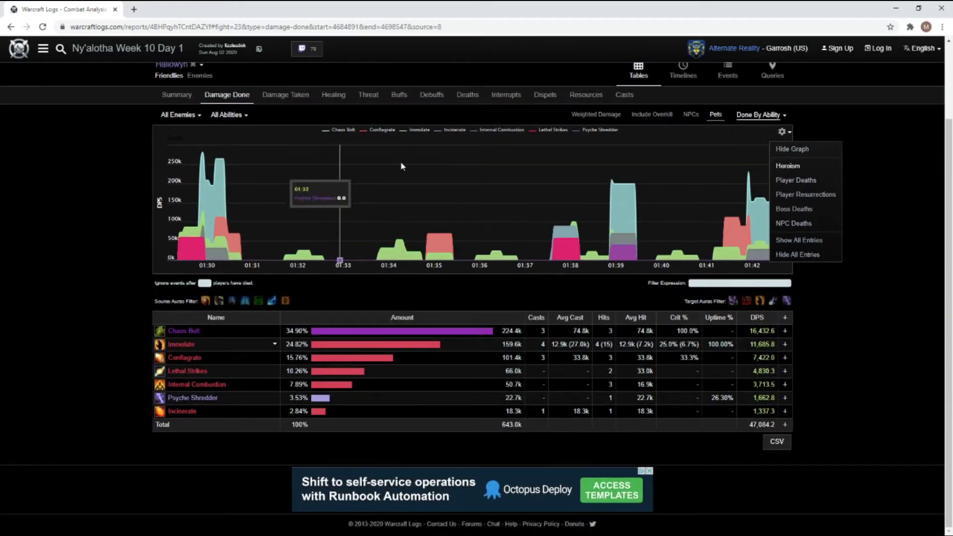
pyautogui.click(755, 199)
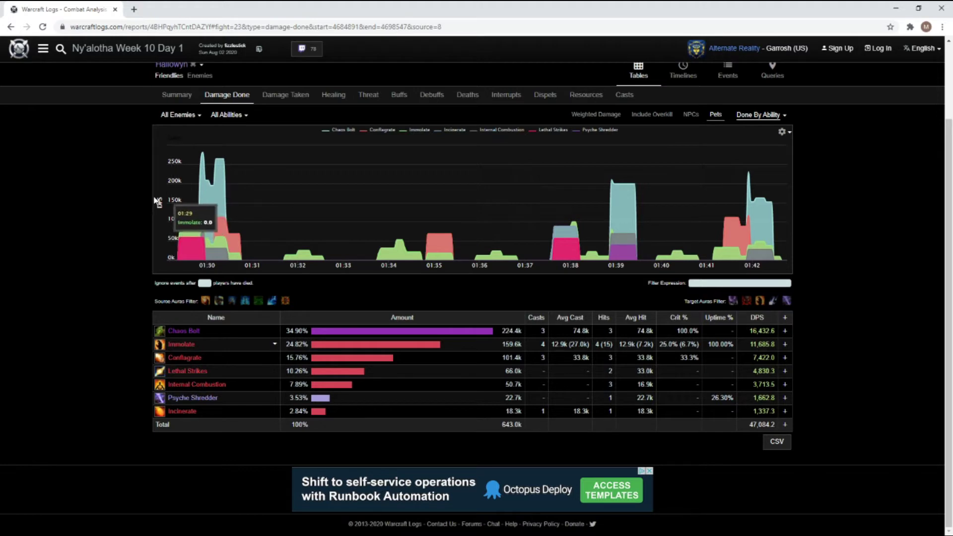
pyautogui.rightClick(165, 214)
pyautogui.click(139, 179)
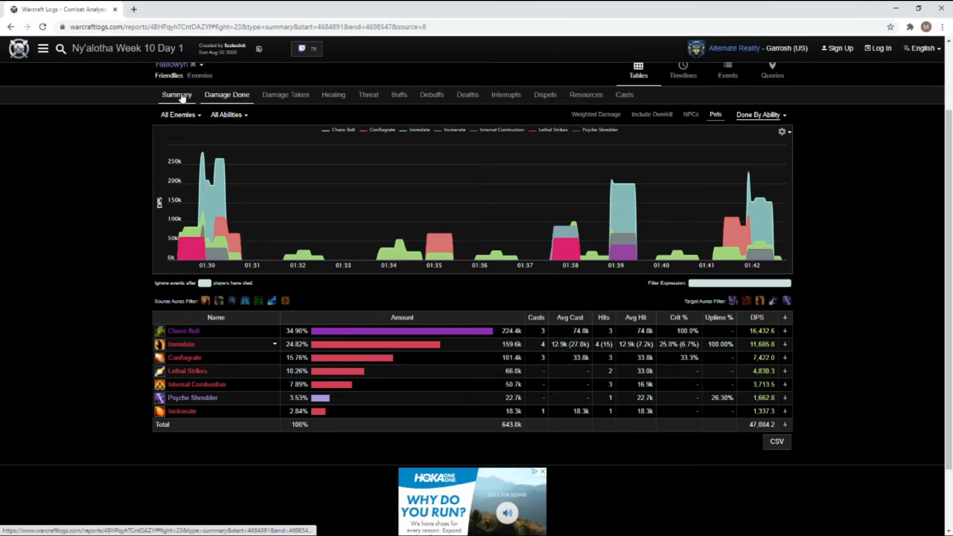
# - View Hallowyn's Summary and Damage Taken for the zoomed window, and return to Damage Done
pyautogui.click(182, 97)
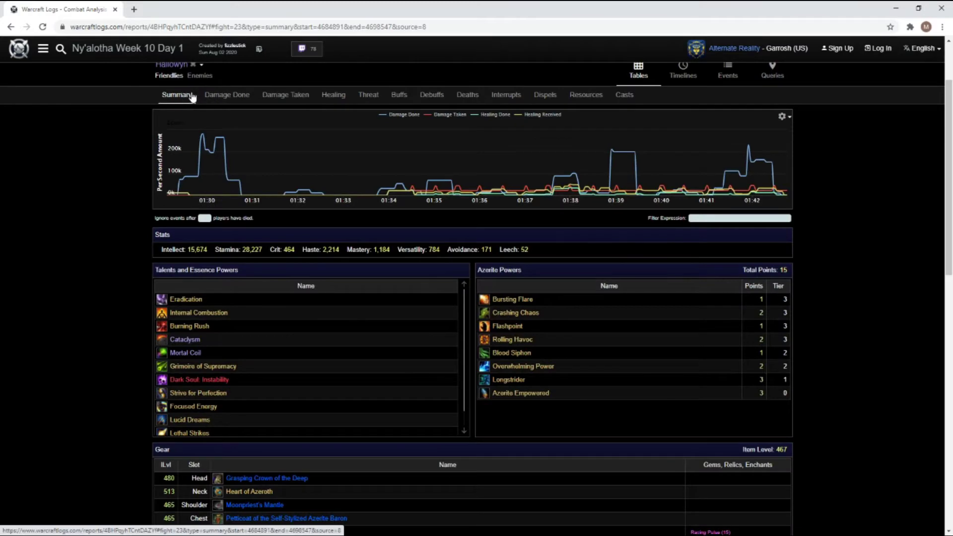
pyautogui.click(226, 95)
pyautogui.click(294, 98)
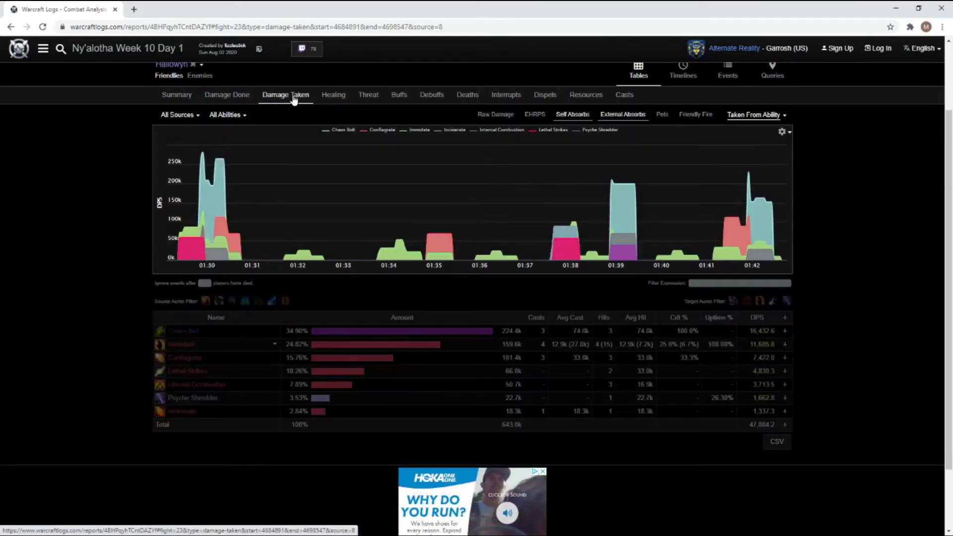
pyautogui.click(233, 97)
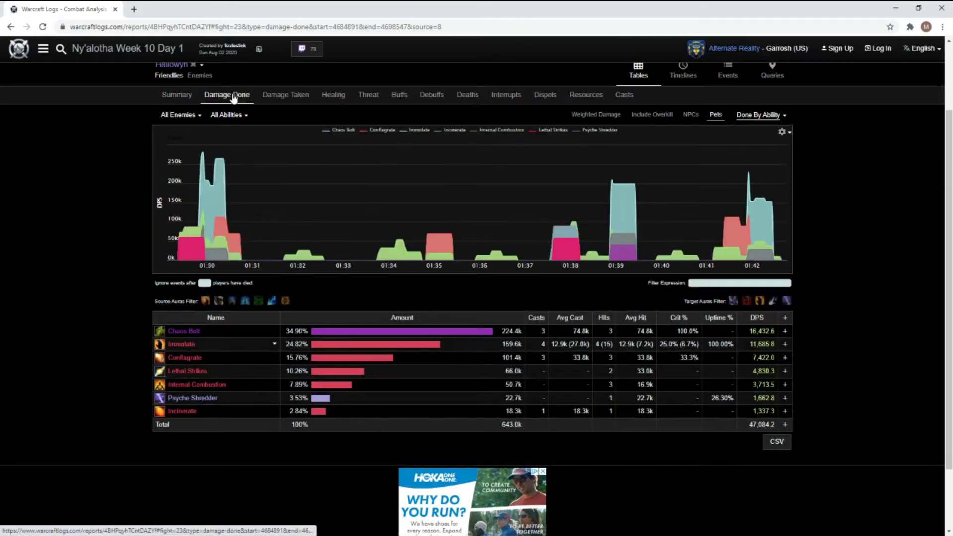
pyautogui.scroll(2, 228, 141)
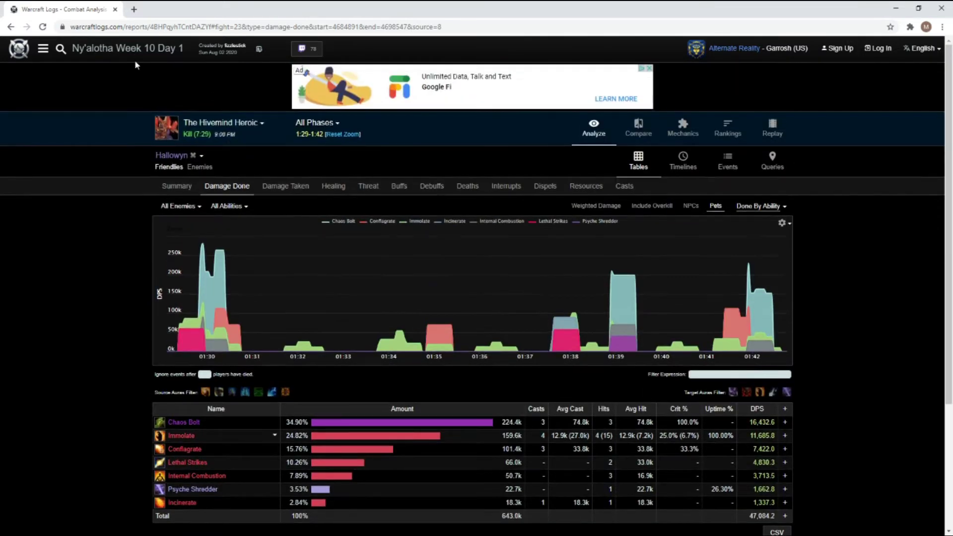
pyautogui.moveTo(353, 534)
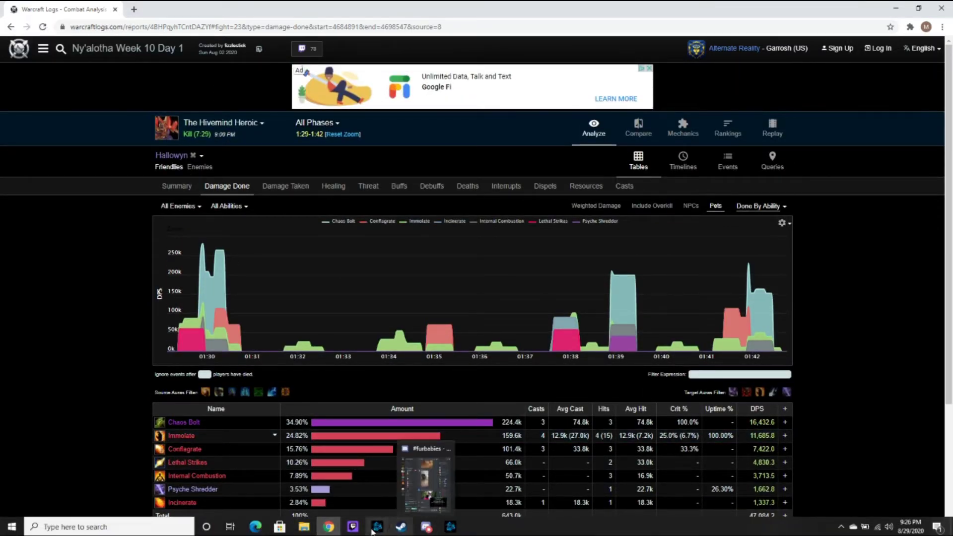
pyautogui.moveTo(449, 530)
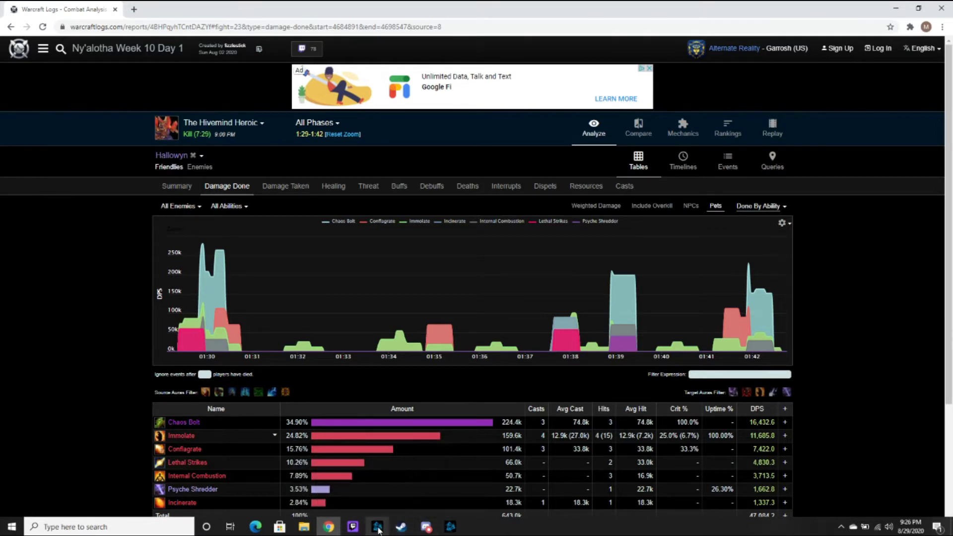
pyautogui.click(425, 530)
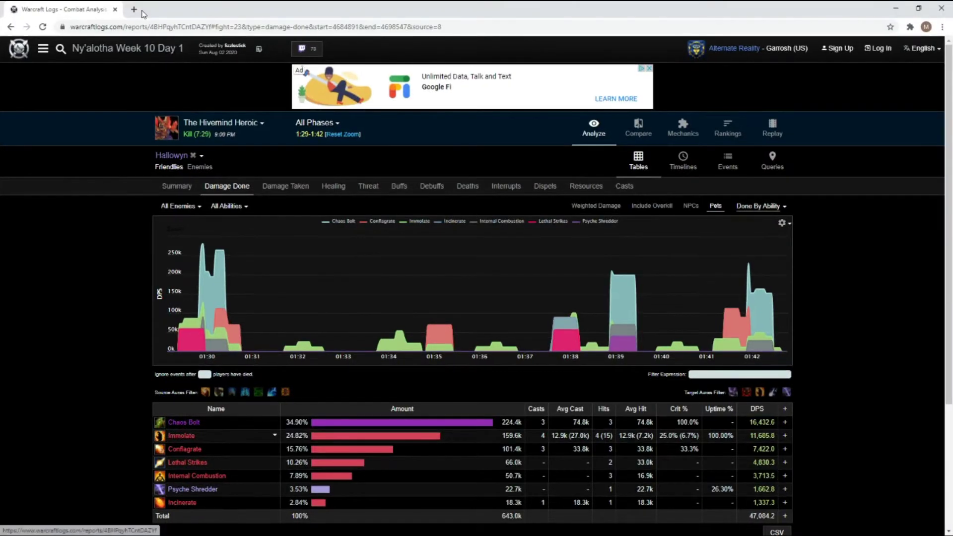
pyautogui.click(133, 10)
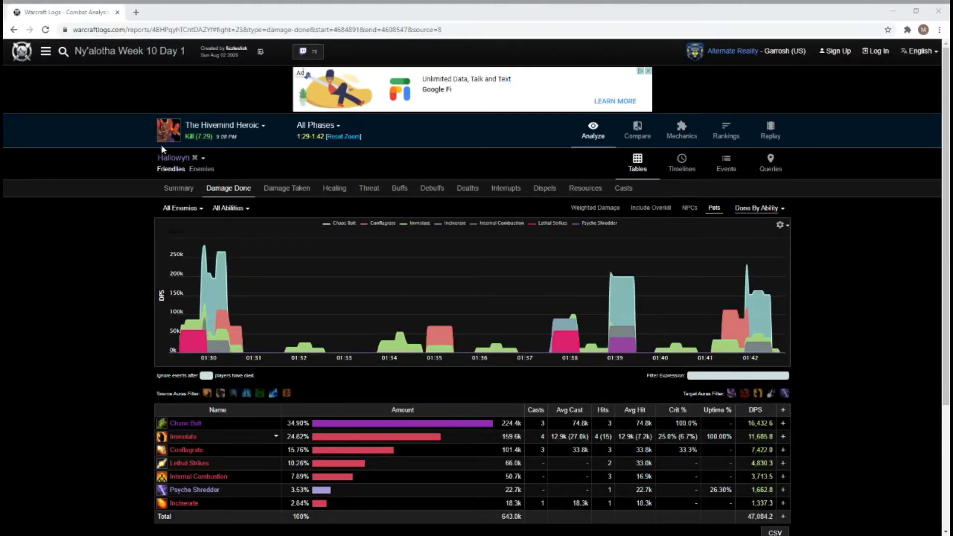
pyautogui.press('super+Down')
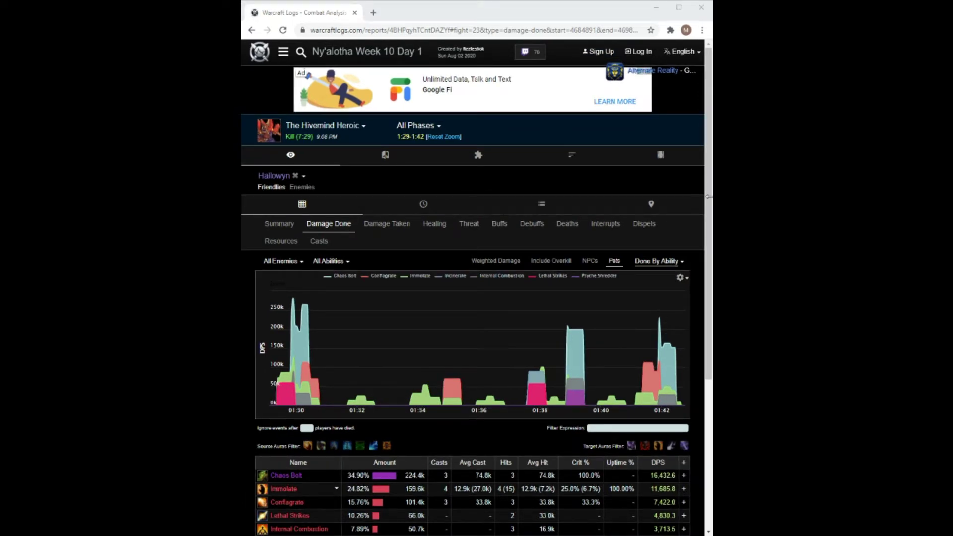
pyautogui.scroll(-2, 491, 207)
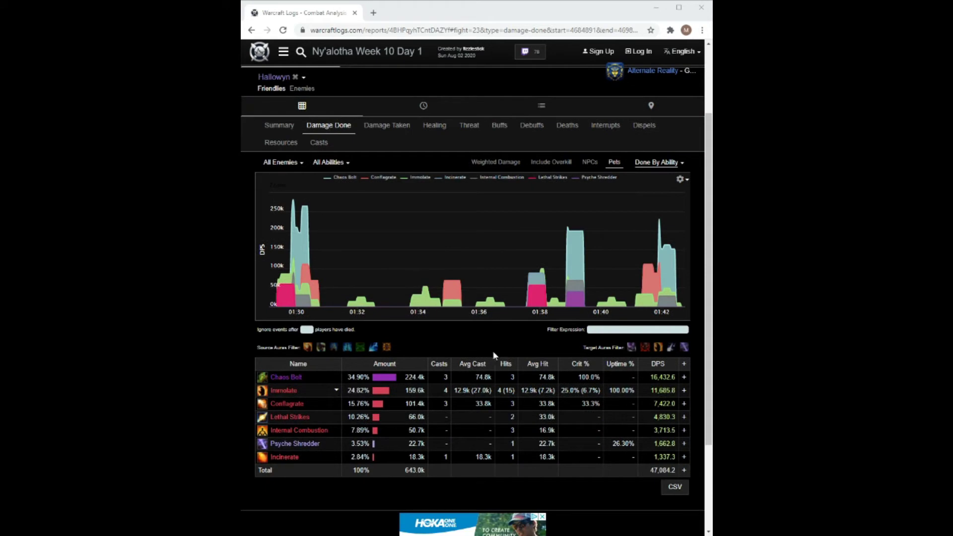
pyautogui.click(678, 8)
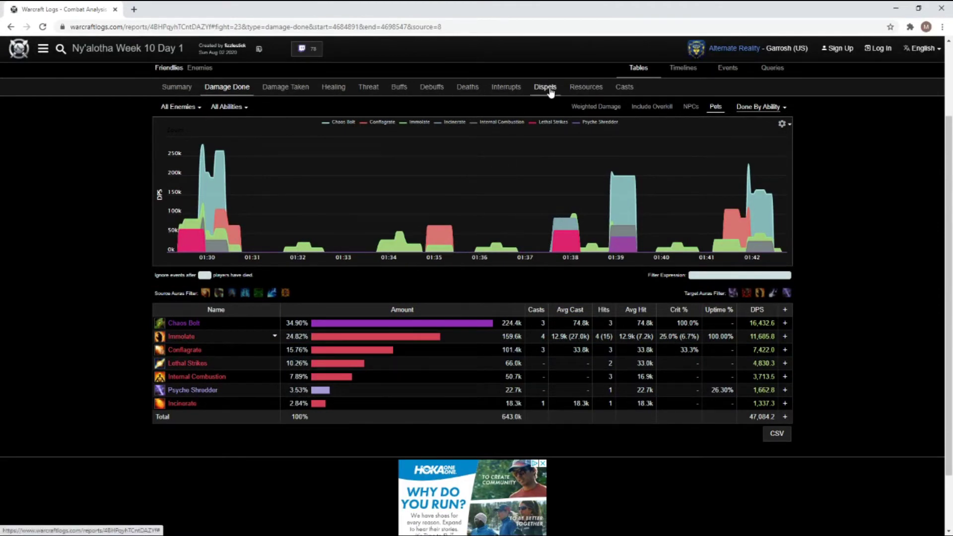
# - View Hallowyn's Resources, Dispels and Deaths, and return to the Damage Done breakdown
pyautogui.click(585, 90)
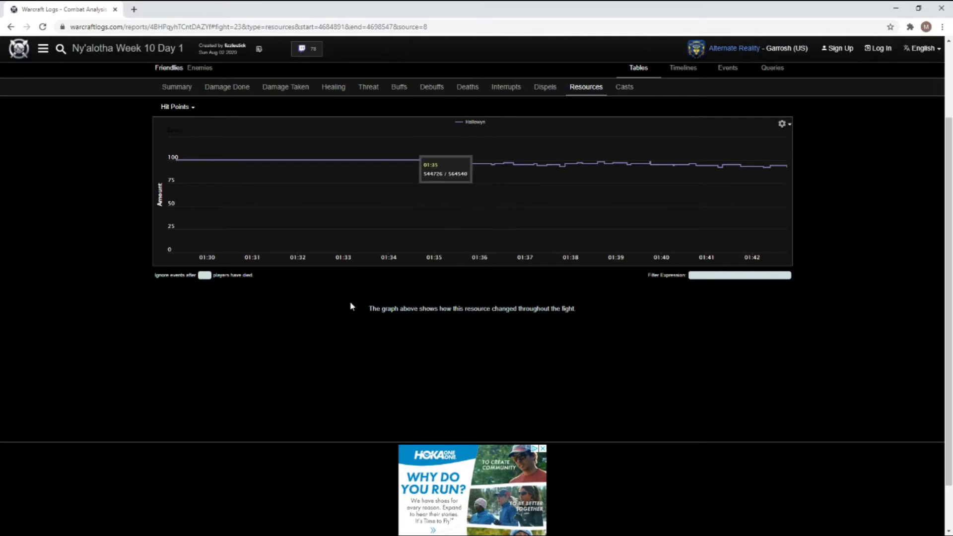
pyautogui.click(537, 90)
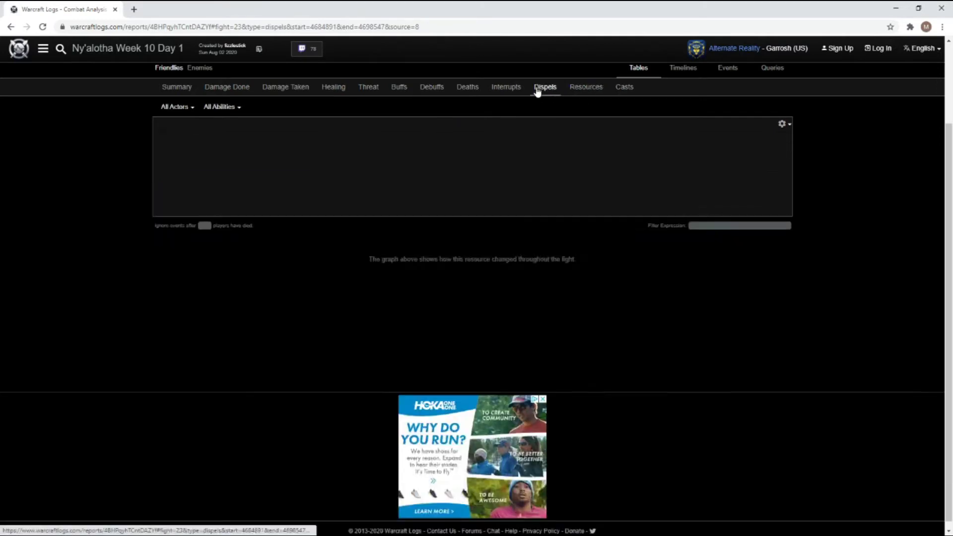
pyautogui.click(466, 88)
pyautogui.click(226, 87)
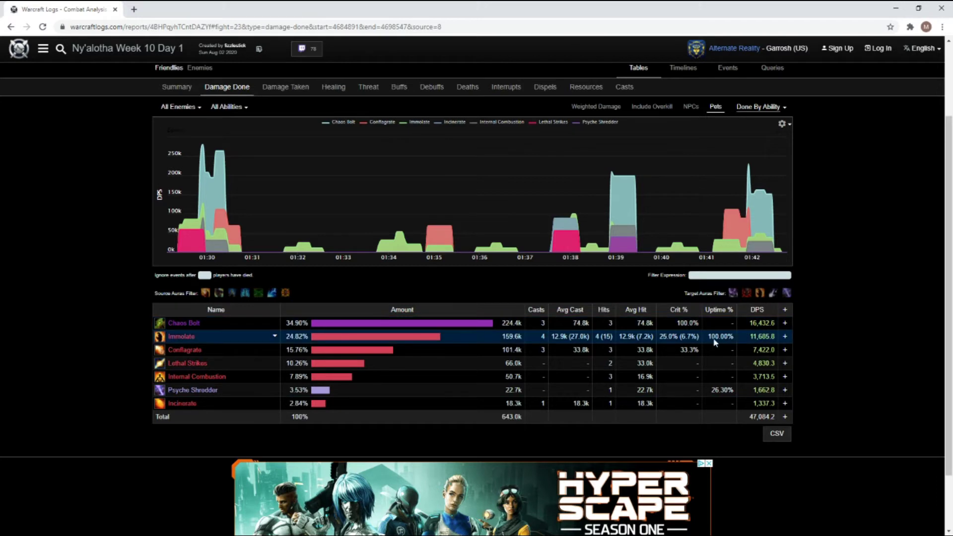
# - Expand the Immolate entry in Hallowyn's breakdown, view the damage done to Ka'zir only, and clear the enemy filter
pyautogui.click(183, 110)
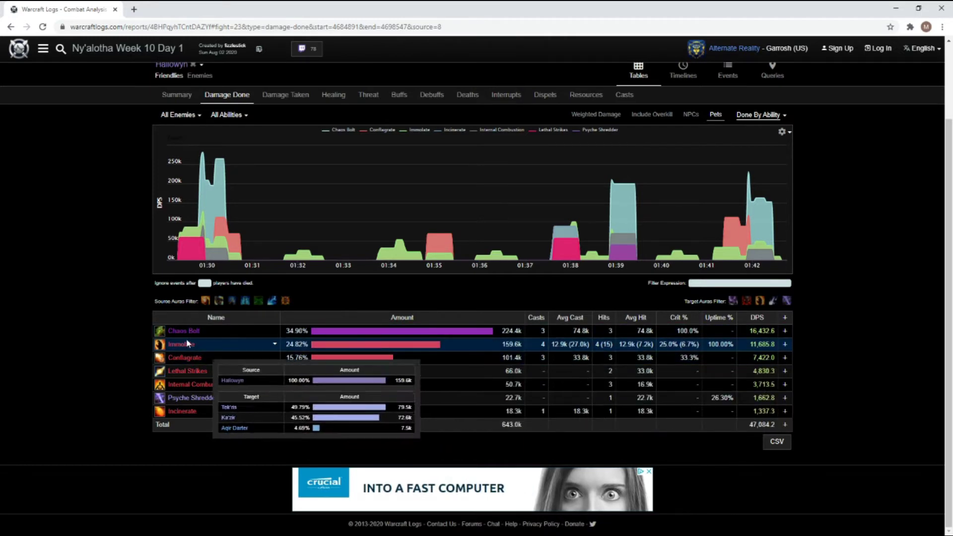
pyautogui.click(274, 344)
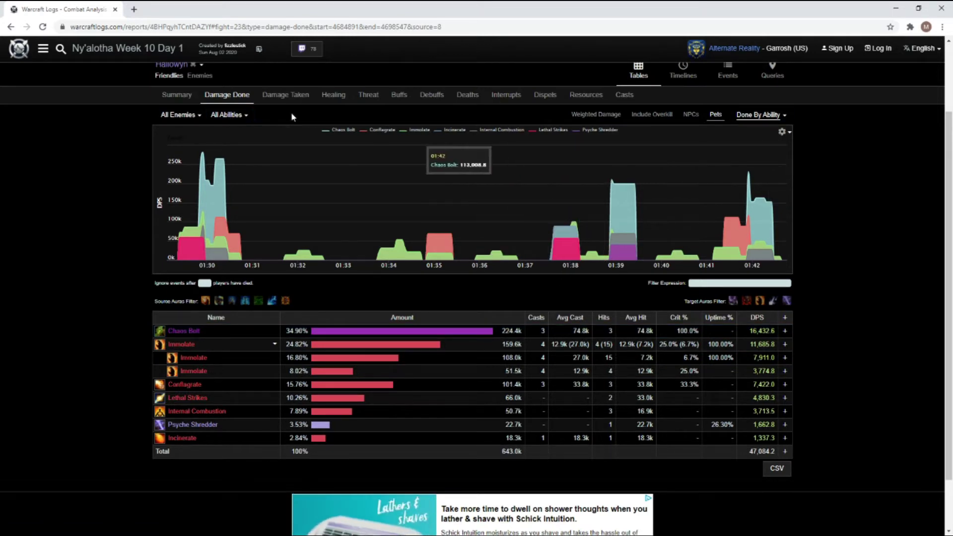
pyautogui.moveTo(197, 118)
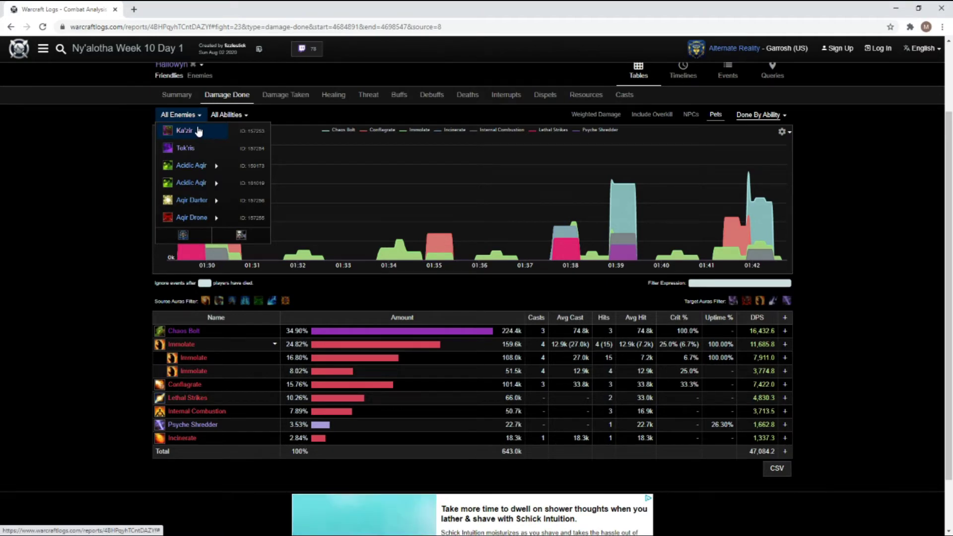
pyautogui.click(198, 131)
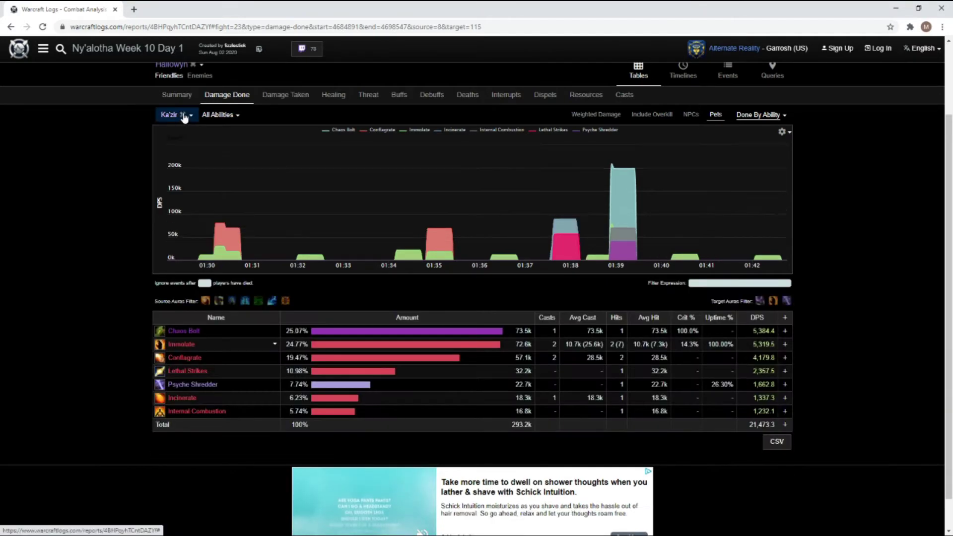
pyautogui.click(184, 118)
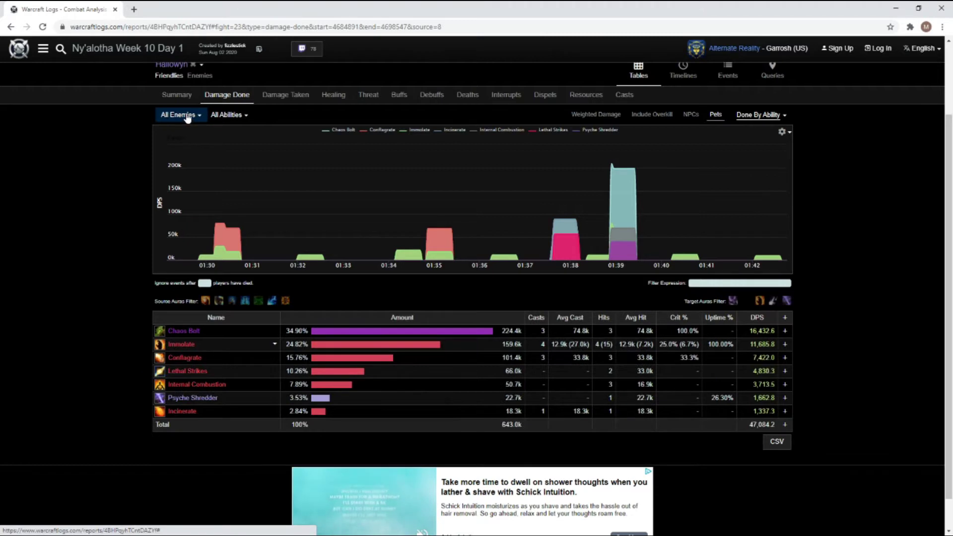
# - Examine the hits, uptime and targets of Hallowyn's damage abilities, and view the casts by spell
pyautogui.click(225, 117)
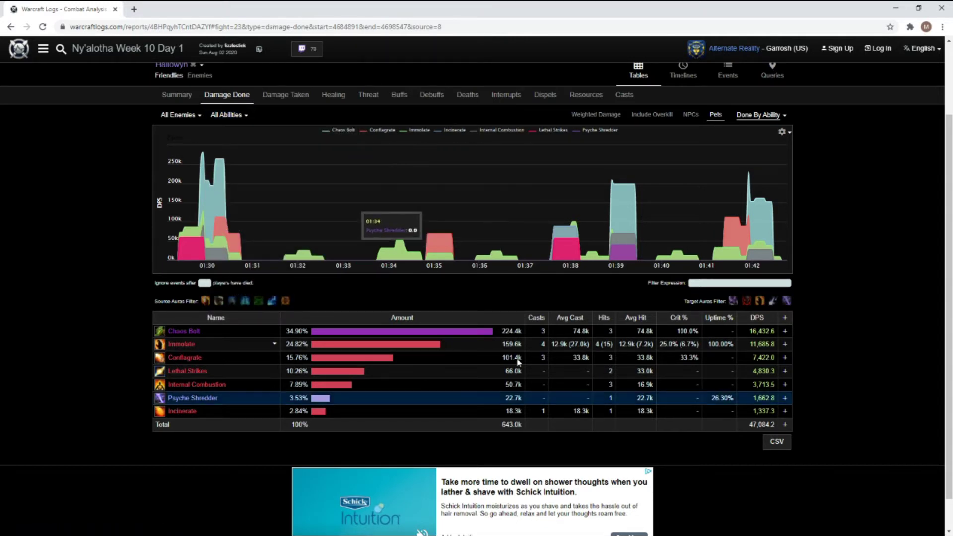
pyautogui.moveTo(614, 345)
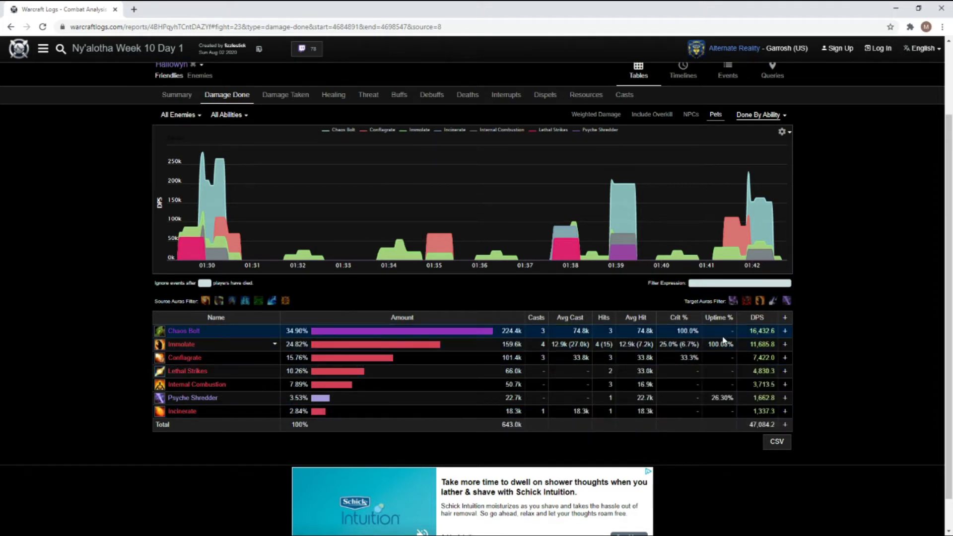
pyautogui.moveTo(380, 343)
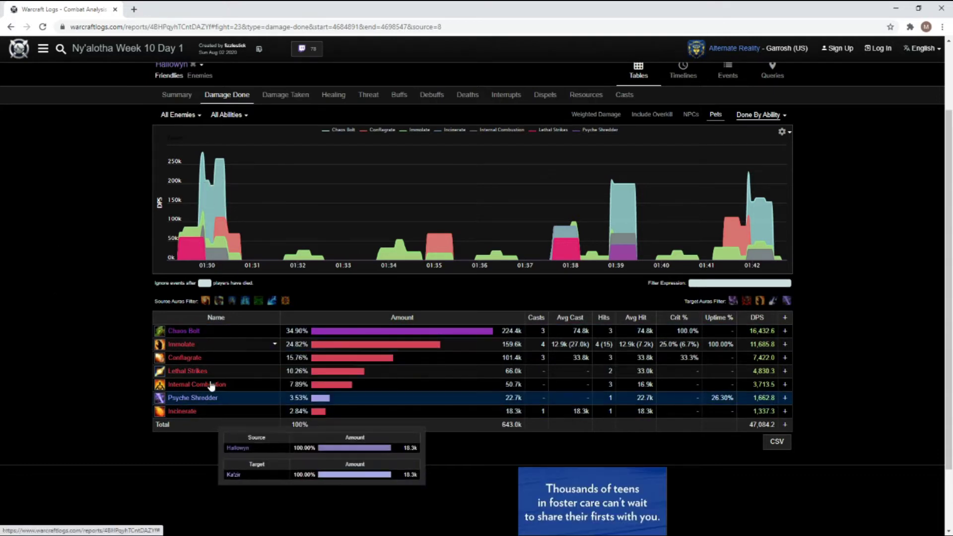
pyautogui.click(625, 96)
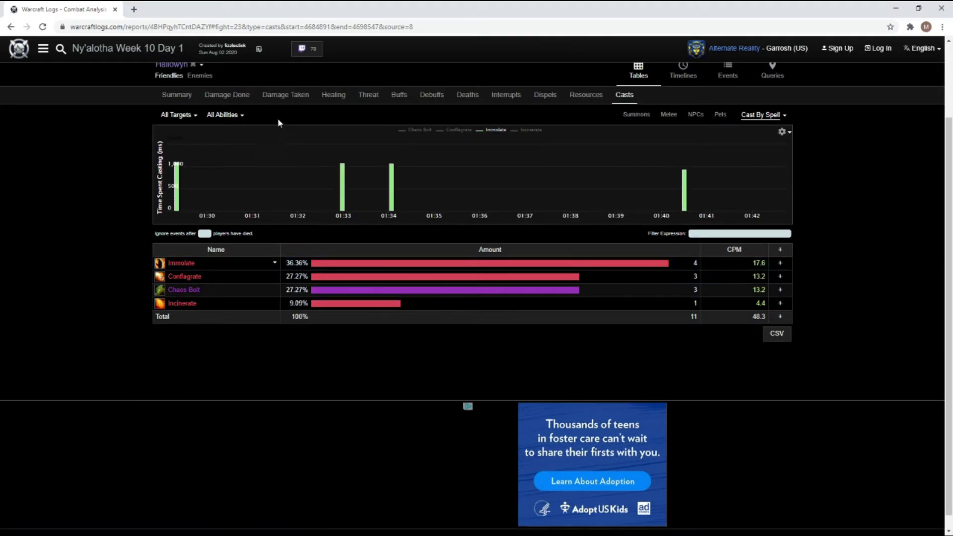
# - Switch the report to the Maut Heroic kill and view Hallowyn's casts for the entire fight
pyautogui.scroll(2, 208, 201)
pyautogui.click(234, 124)
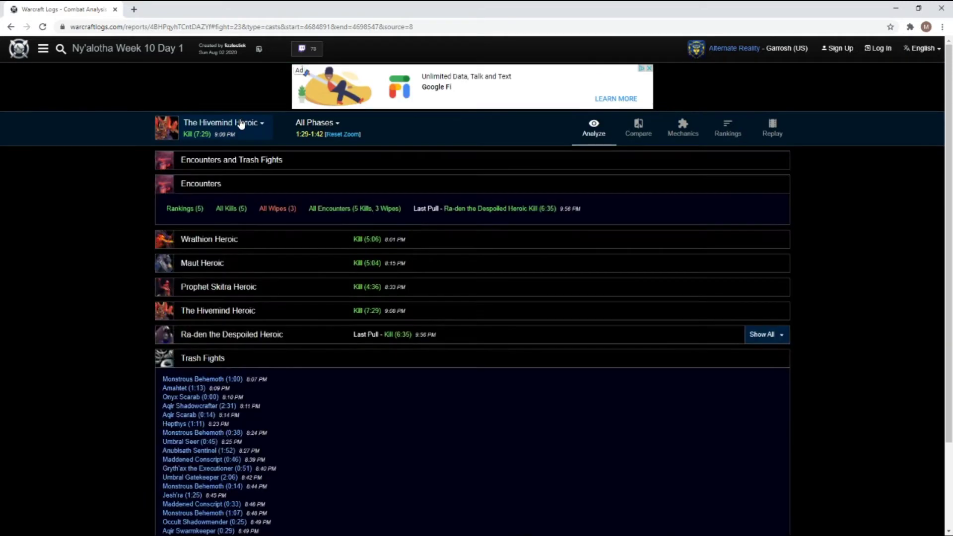
pyautogui.click(205, 263)
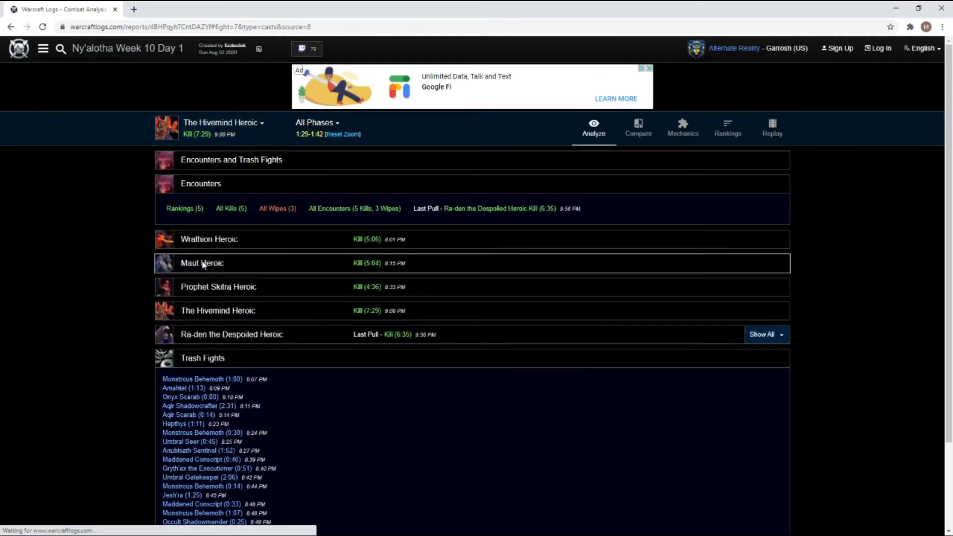
pyautogui.scroll(-1, 57, 268)
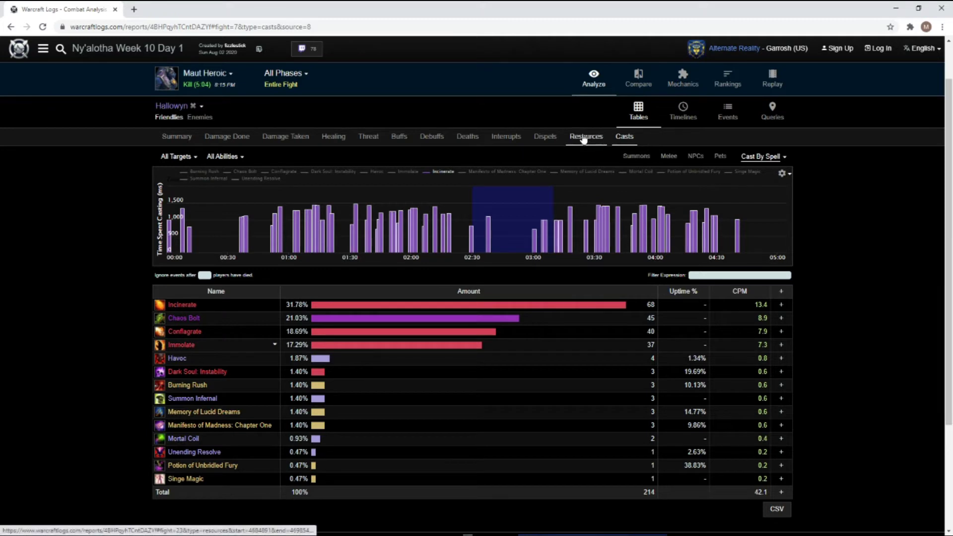
# - View Hallowyn's casts on the Maut Heroic kill as a timeline and as a chronological event list
pyautogui.click(677, 114)
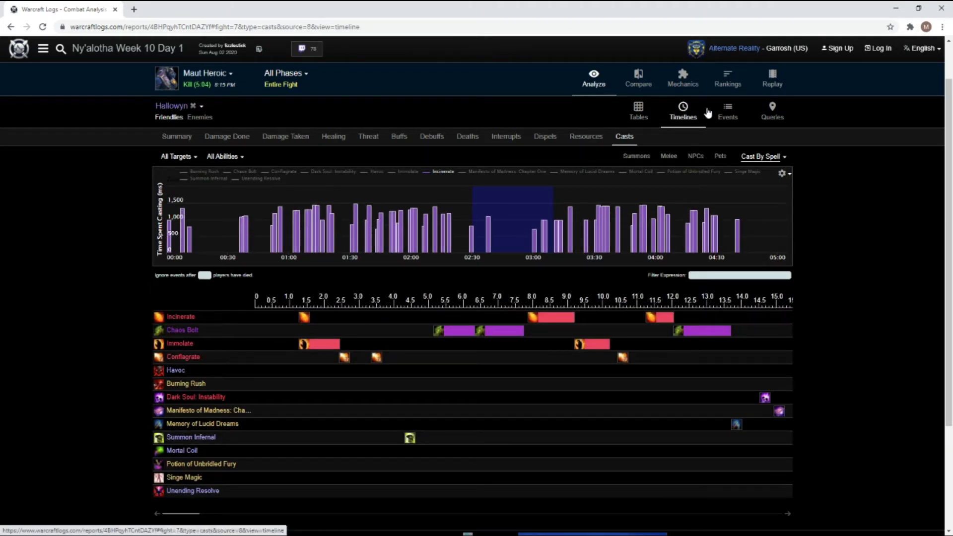
pyautogui.click(726, 113)
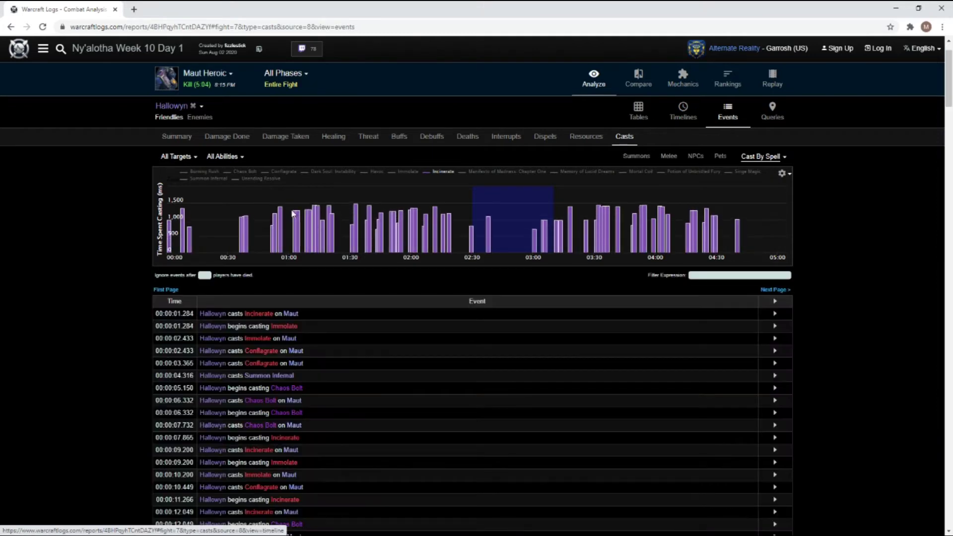
pyautogui.scroll(-2, 125, 199)
pyautogui.scroll(3, 112, 218)
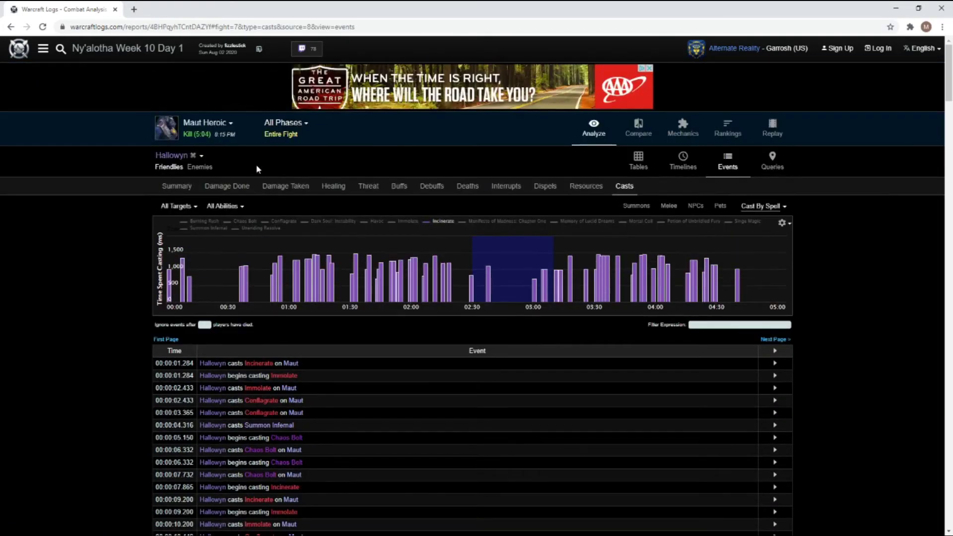
pyautogui.scroll(-4, 96, 236)
pyautogui.scroll(1, 91, 238)
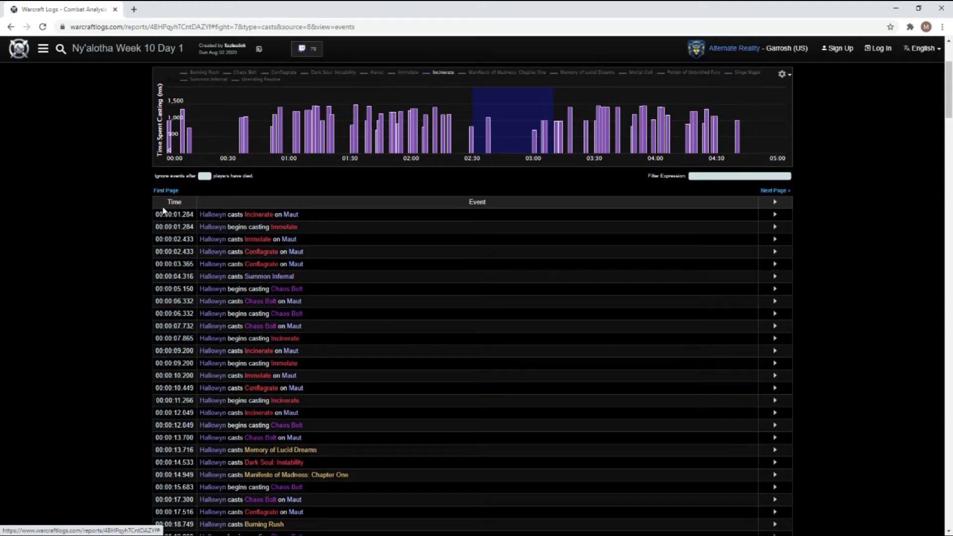
pyautogui.scroll(2, 113, 231)
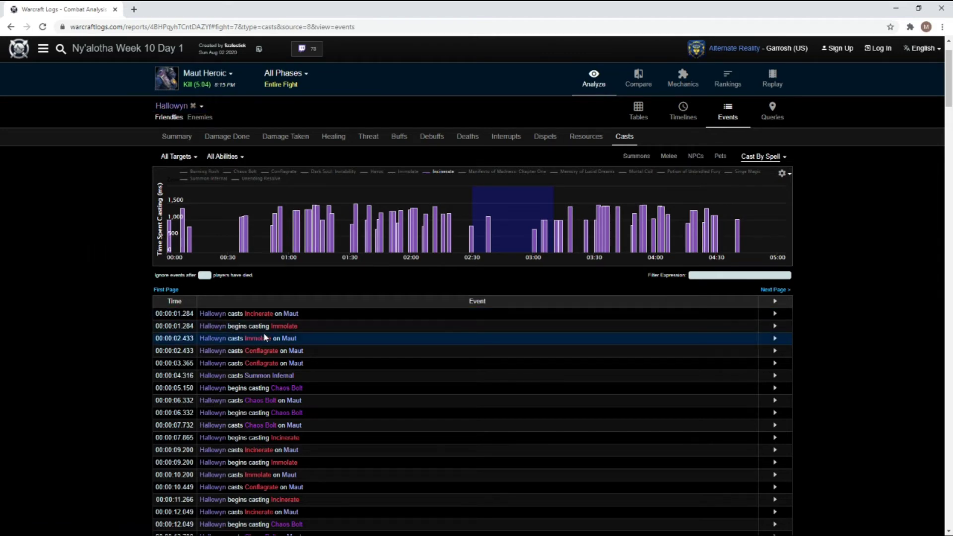
# - Examine the order and timing of Hallowyn's opening casts on Maut in the event list
pyautogui.scroll(-1, 154, 326)
pyautogui.scroll(-3, 154, 326)
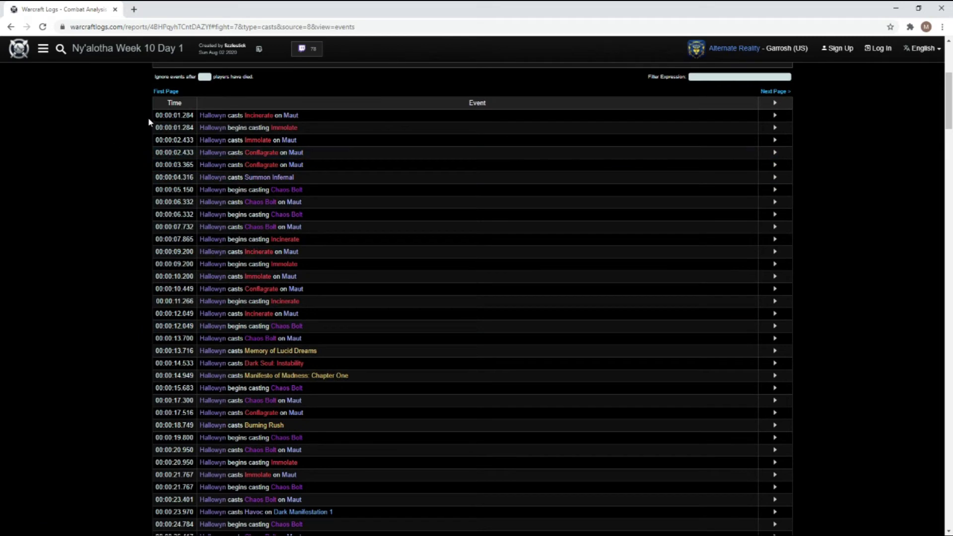
pyautogui.scroll(3, 81, 278)
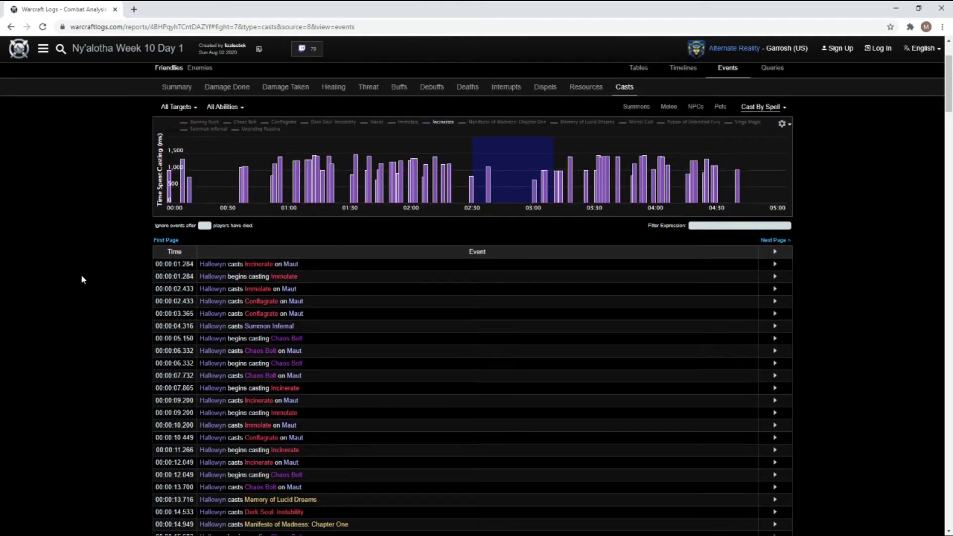
pyautogui.scroll(1, 81, 274)
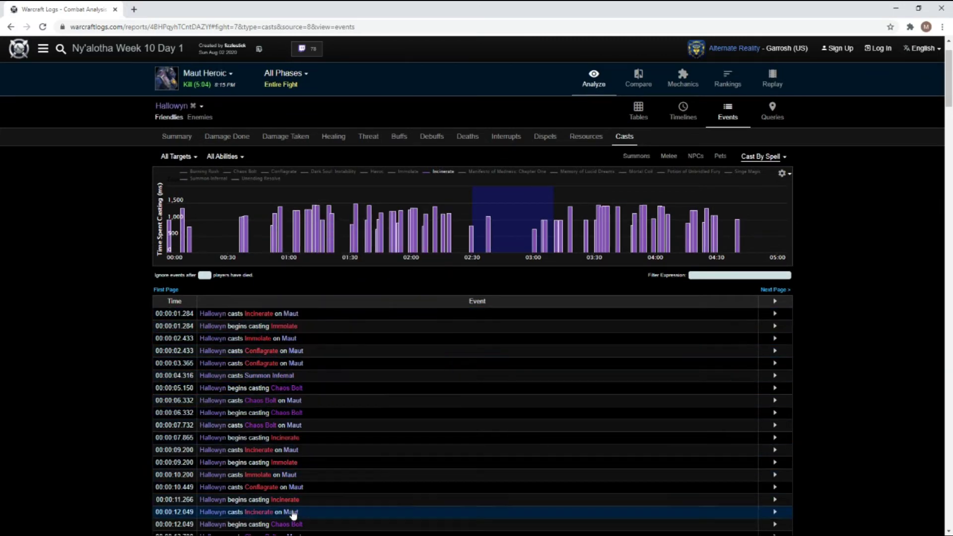
pyautogui.scroll(-2, 93, 314)
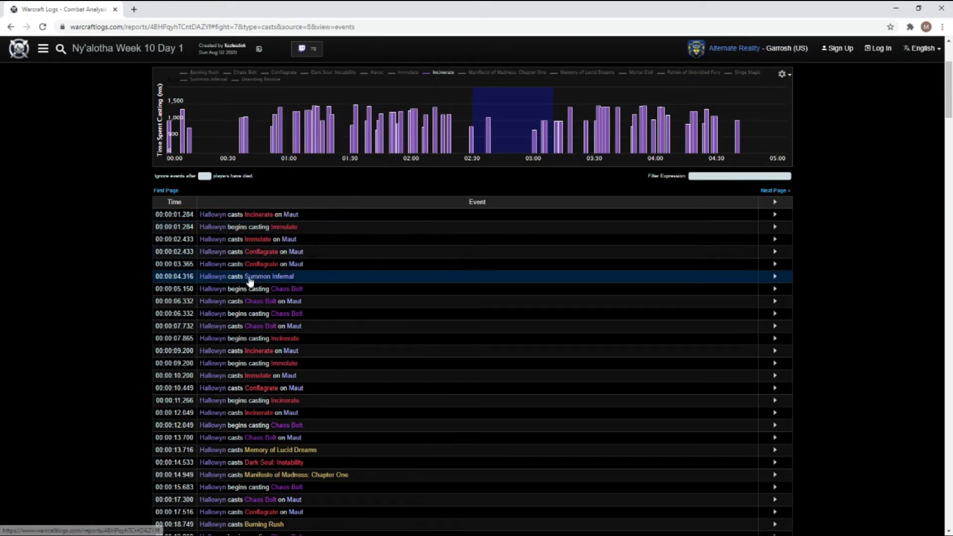
pyautogui.moveTo(294, 314)
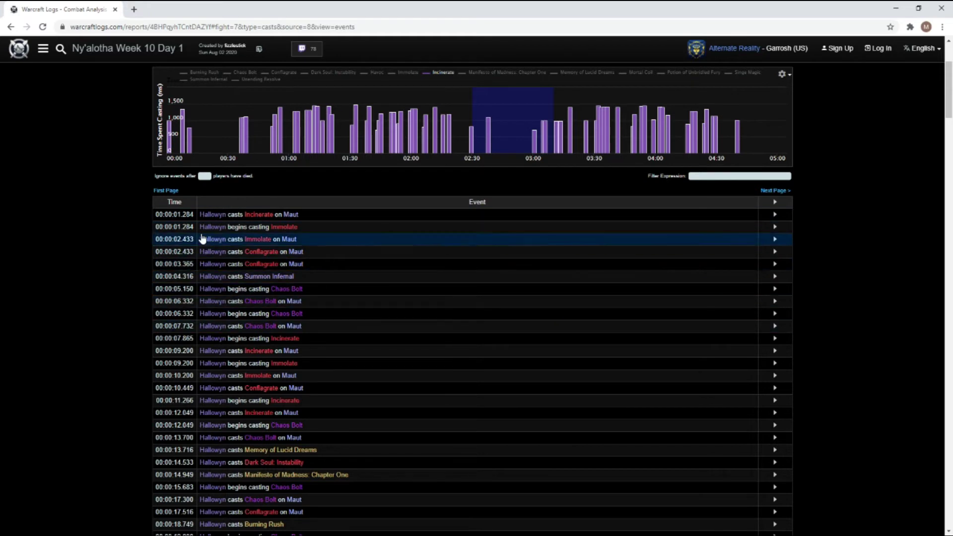
pyautogui.scroll(-1, 124, 277)
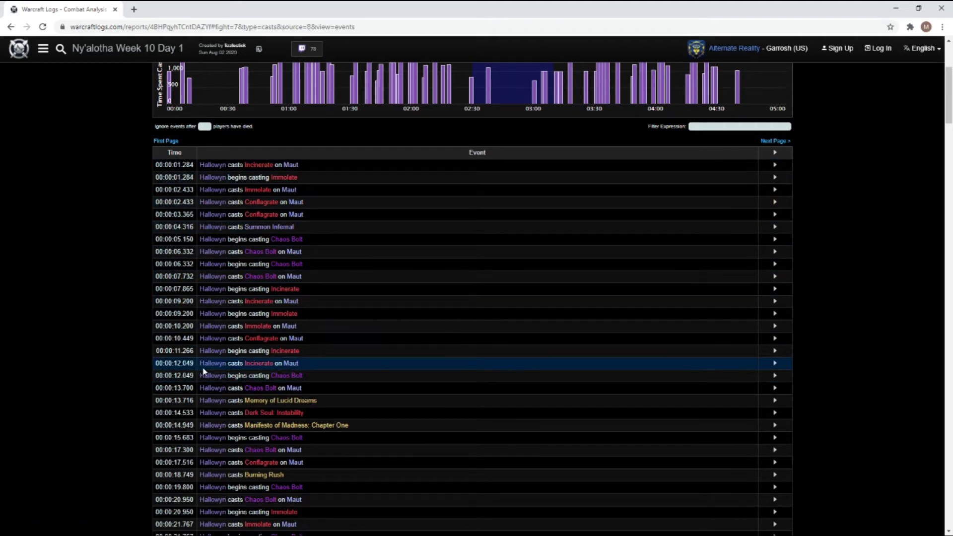
pyautogui.scroll(-1, 198, 360)
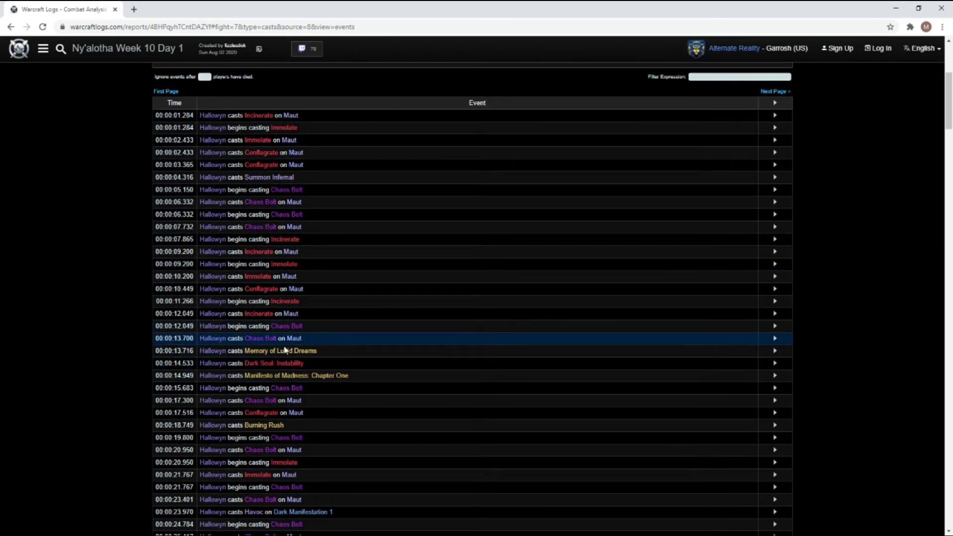
pyautogui.scroll(5, 327, 248)
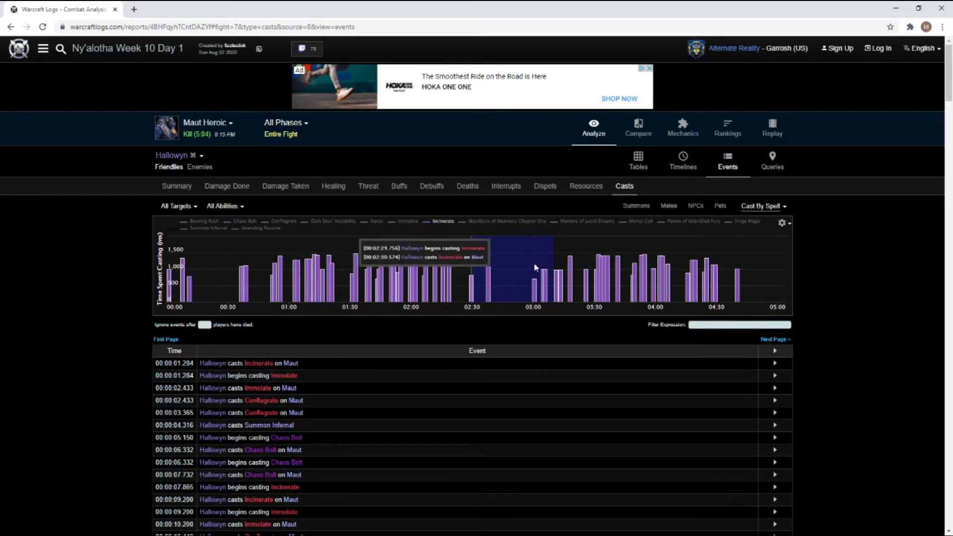
# - Review the cast graph and event list, and return to Hallowyn's cast timeline
pyautogui.scroll(-2, 110, 260)
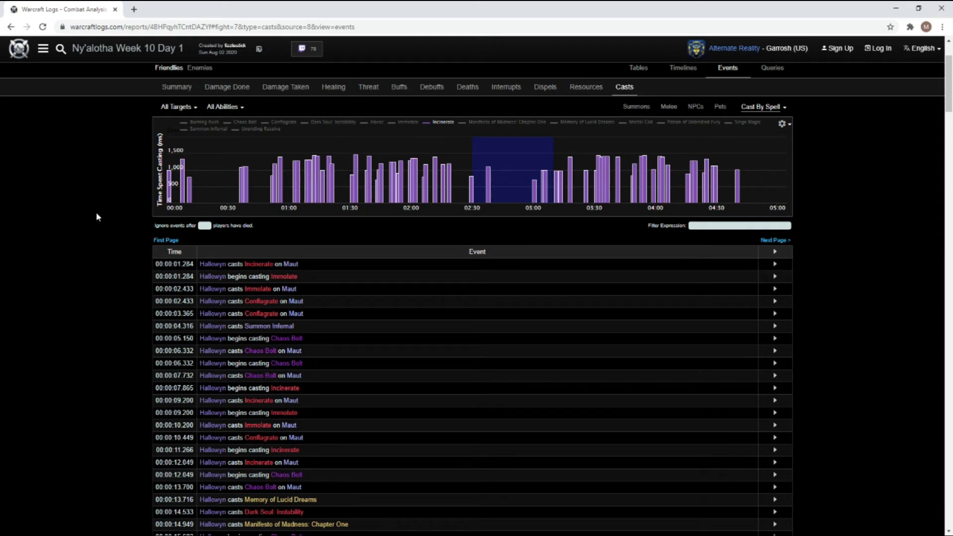
pyautogui.scroll(-1, 40, 250)
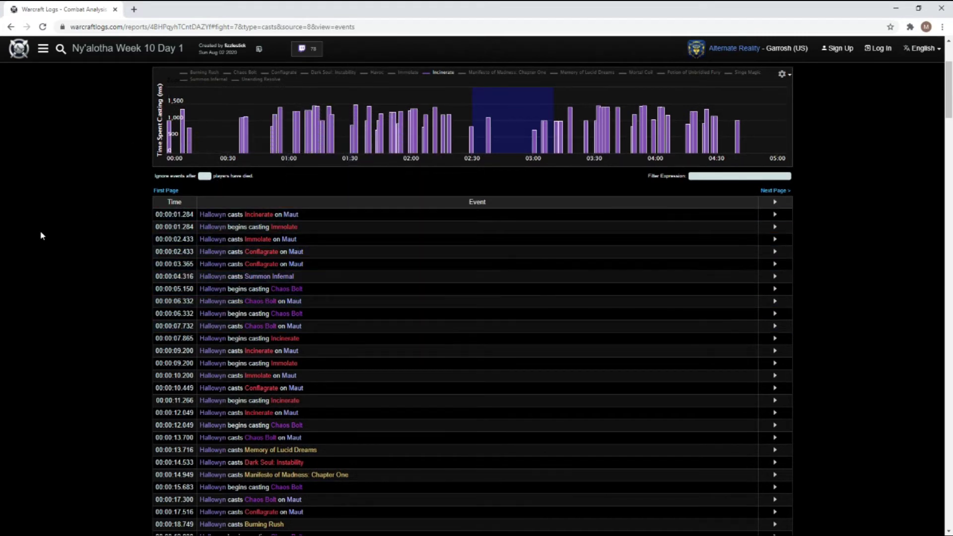
pyautogui.scroll(3, 84, 243)
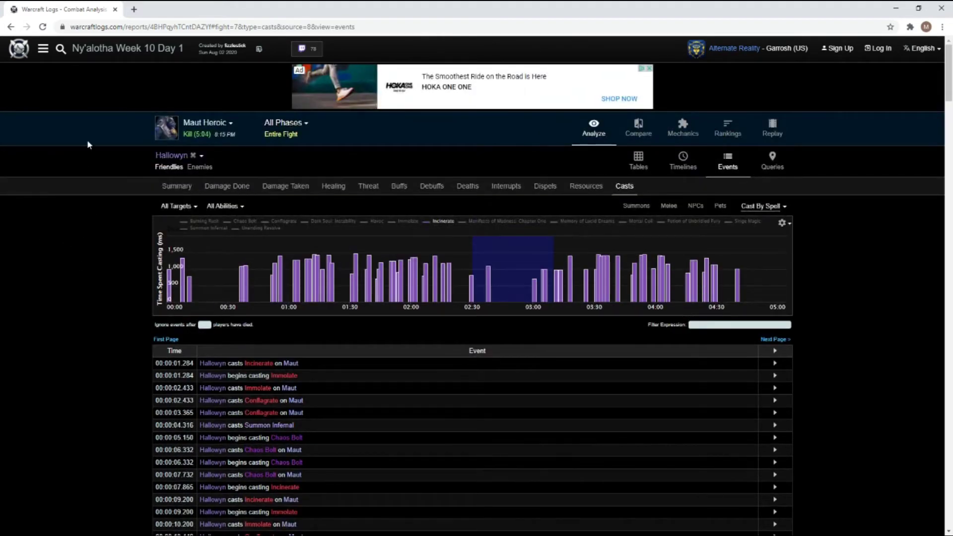
pyautogui.scroll(-2, 114, 251)
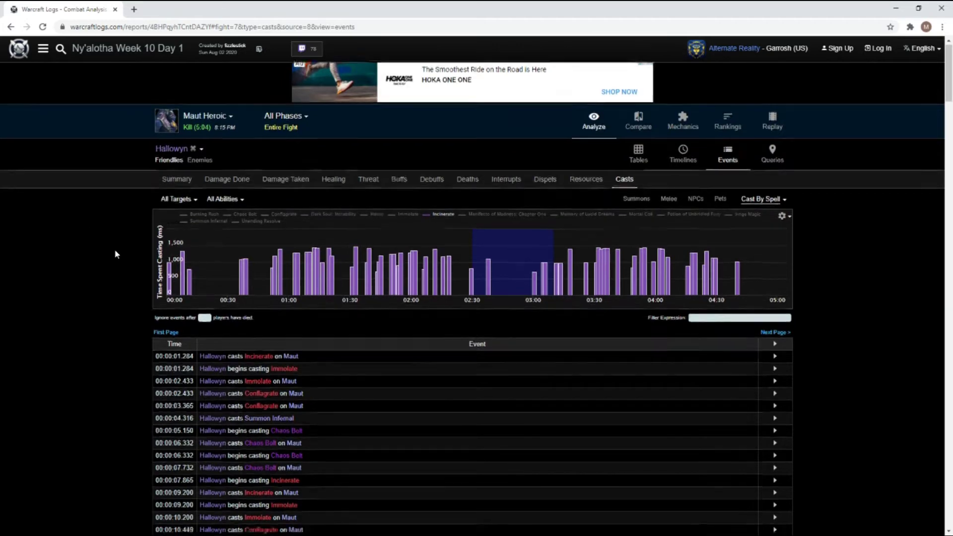
pyautogui.scroll(2, 142, 228)
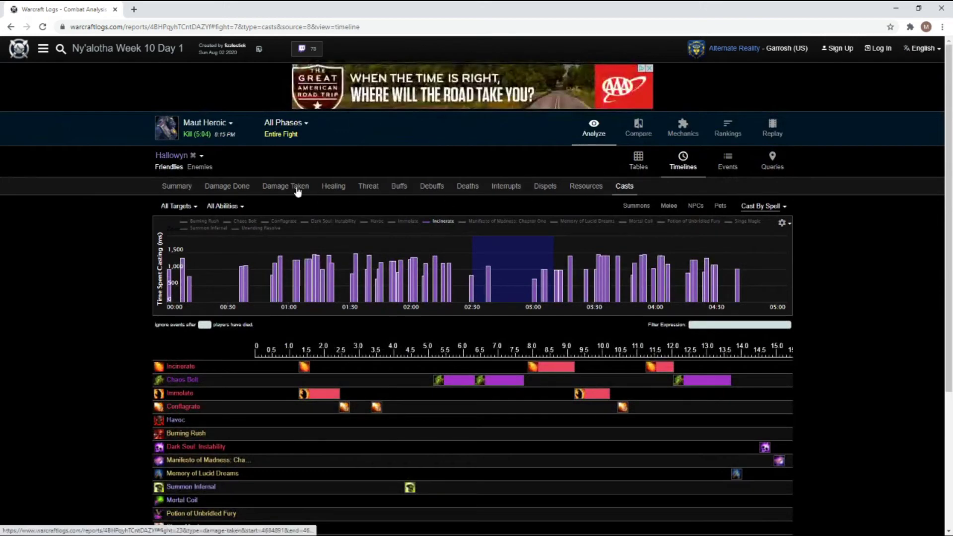
# - View Hallowyn's Damage Done on Maut as a timeline and as a list of damage events
pyautogui.click(218, 190)
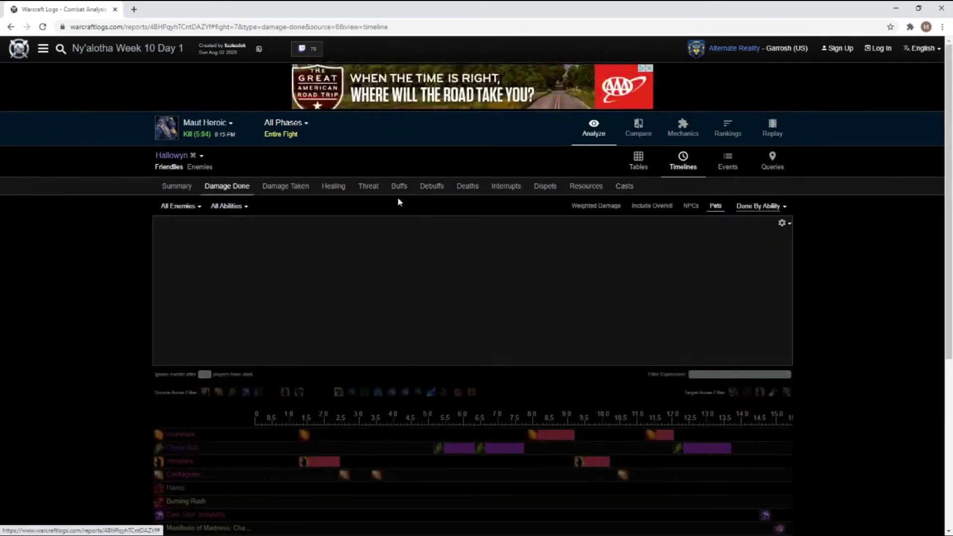
pyautogui.scroll(-2, 161, 217)
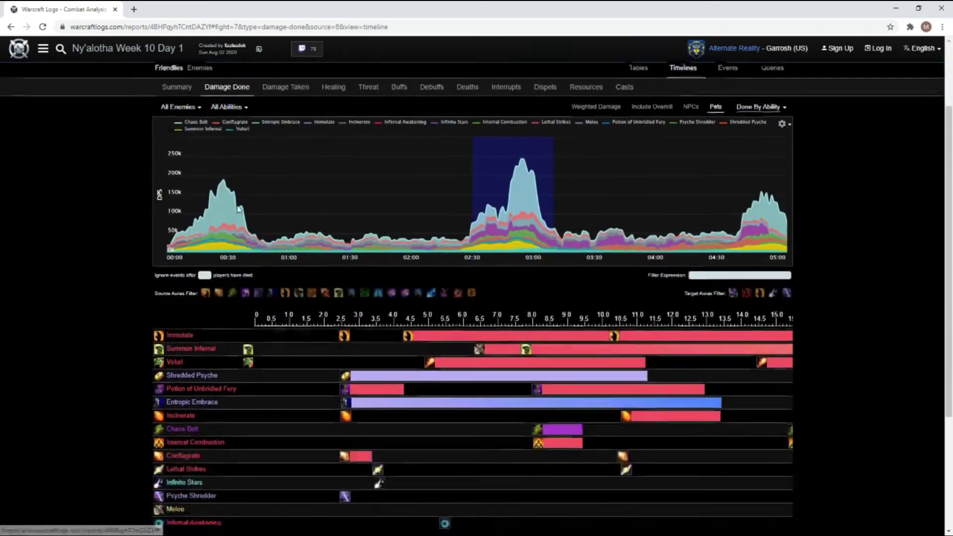
pyautogui.scroll(1, 715, 106)
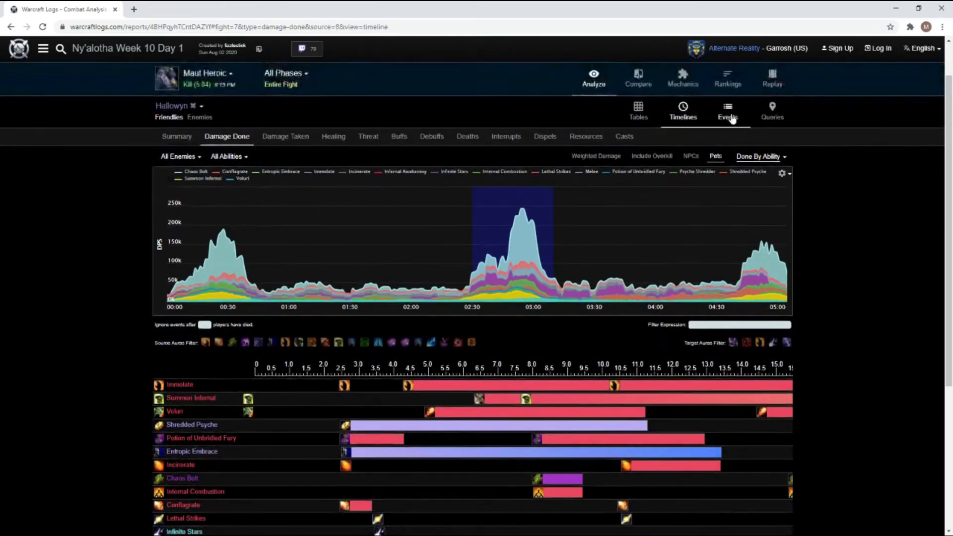
pyautogui.click(733, 117)
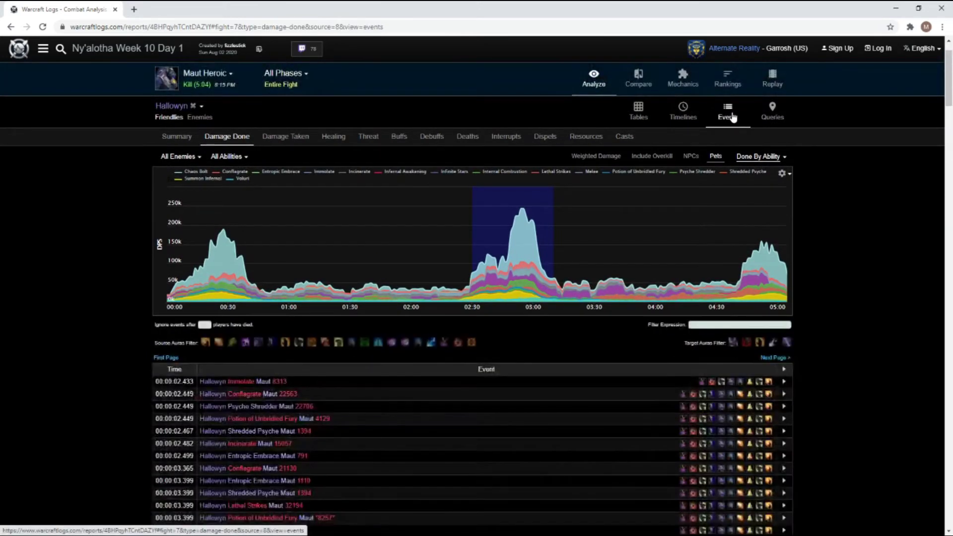
pyautogui.scroll(-1, 716, 122)
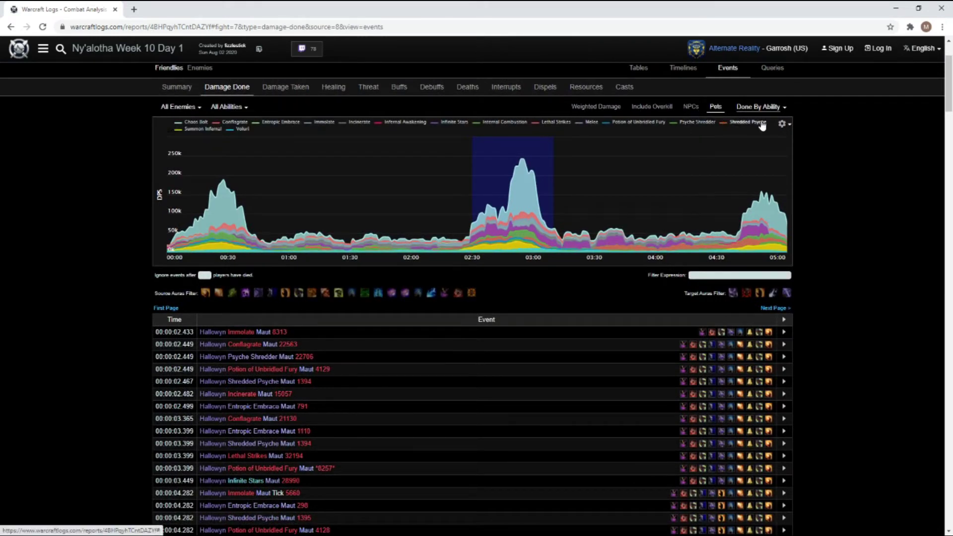
pyautogui.scroll(1, 752, 124)
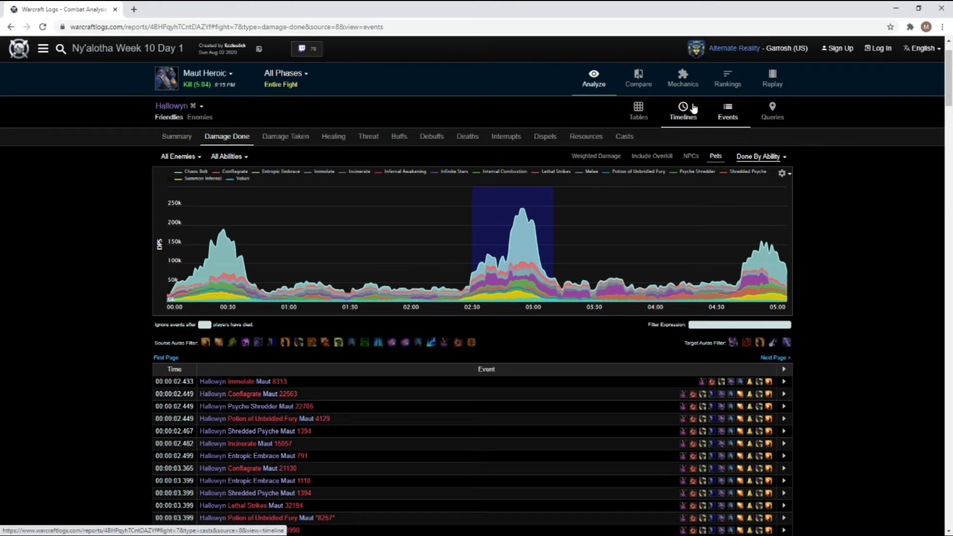
# - View Hallowyn's casts as events and as a timeline, and open the Resources view
pyautogui.click(624, 142)
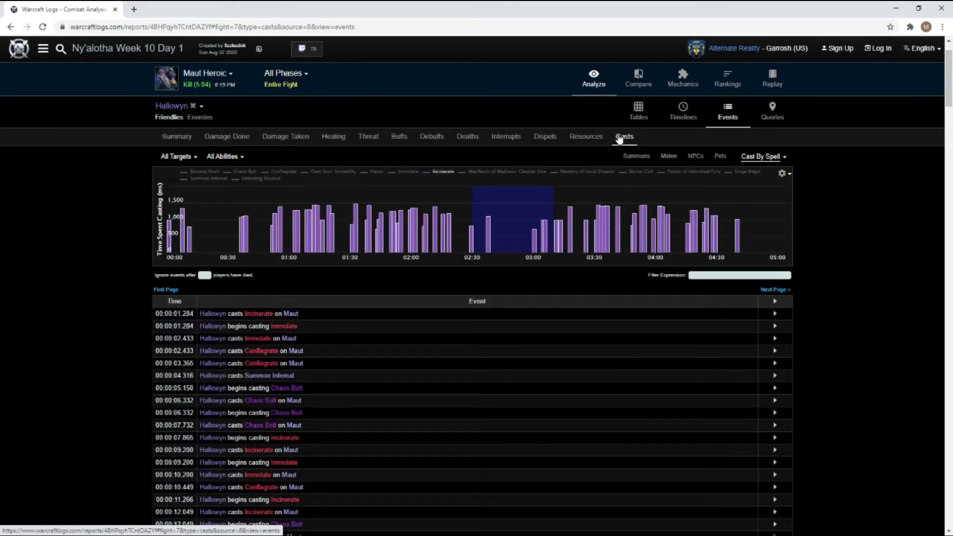
pyautogui.click(678, 113)
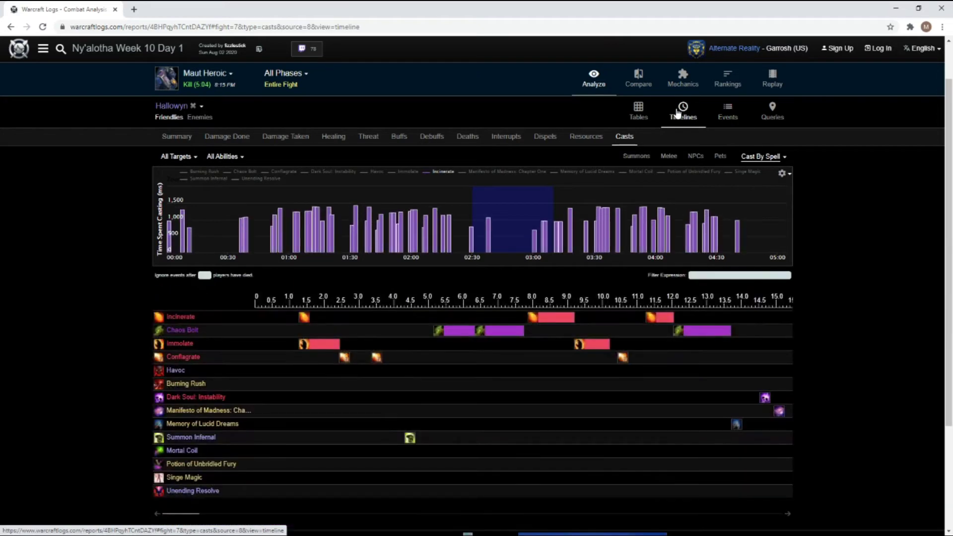
pyautogui.scroll(-2, 60, 193)
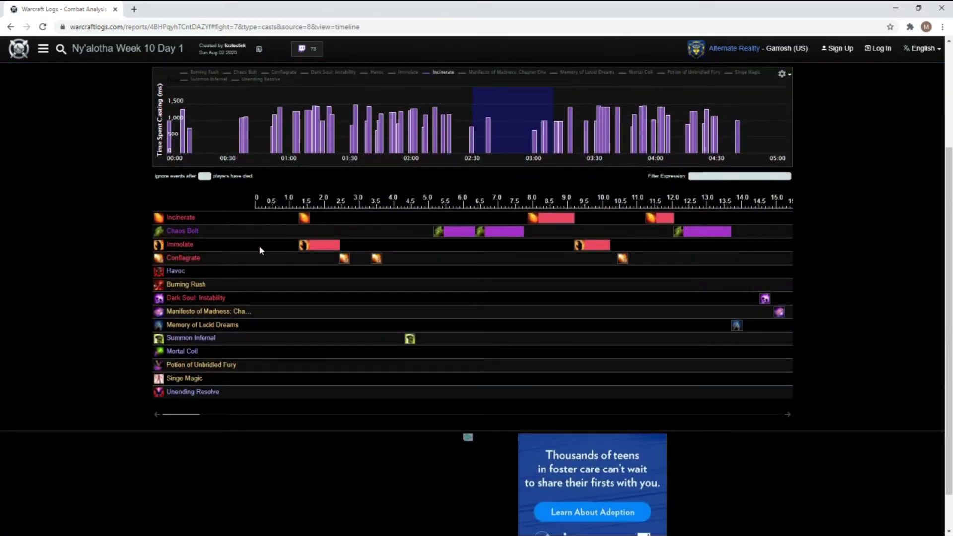
pyautogui.scroll(3, 568, 288)
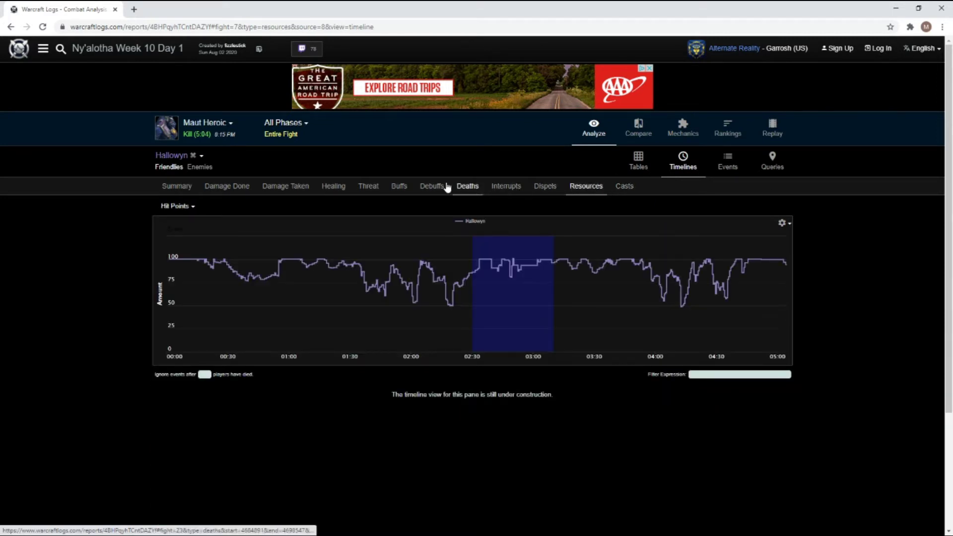
# - Return to Hallowyn's Damage Done timeline and switch it to the table breakdown by ability
pyautogui.click(226, 186)
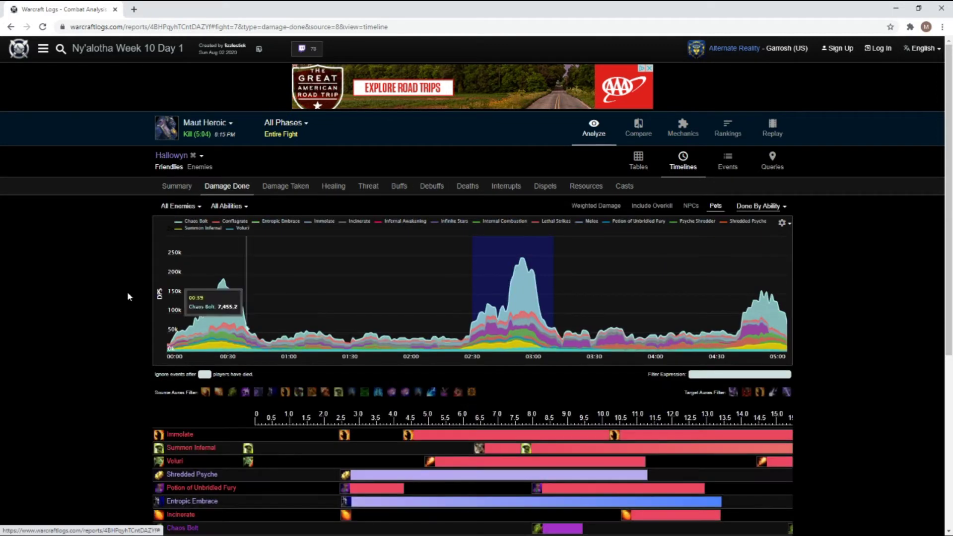
pyautogui.scroll(-2, 238, 193)
pyautogui.scroll(1, 640, 119)
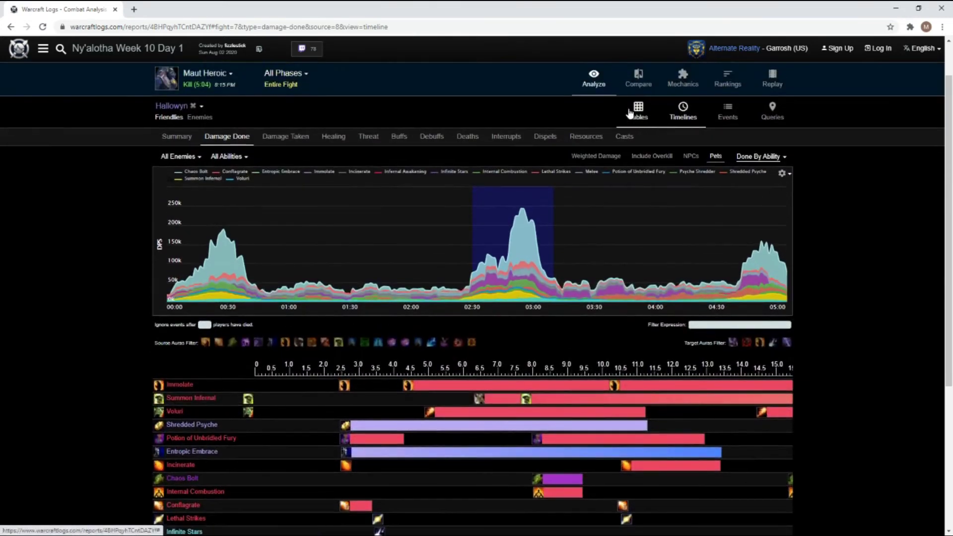
pyautogui.click(629, 113)
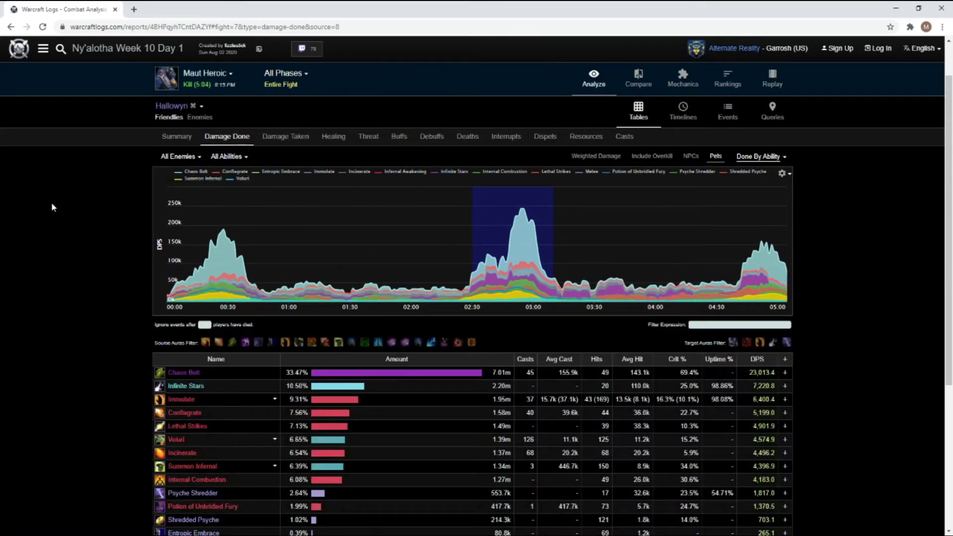
# - Examine the damage spikes in Hallowyn's DPS graph, including the Heroism window, and the damage table by ability
pyautogui.scroll(-2, 51, 203)
pyautogui.scroll(2, 49, 204)
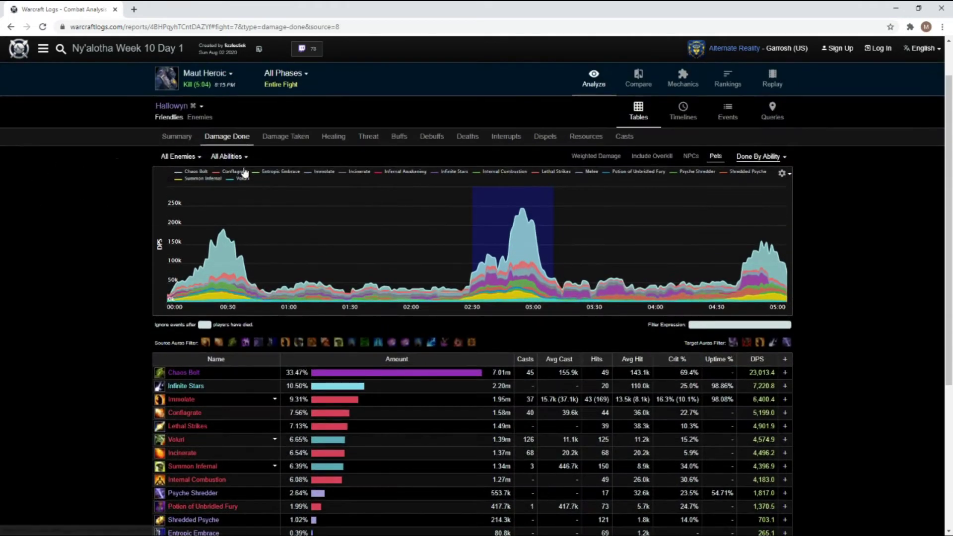
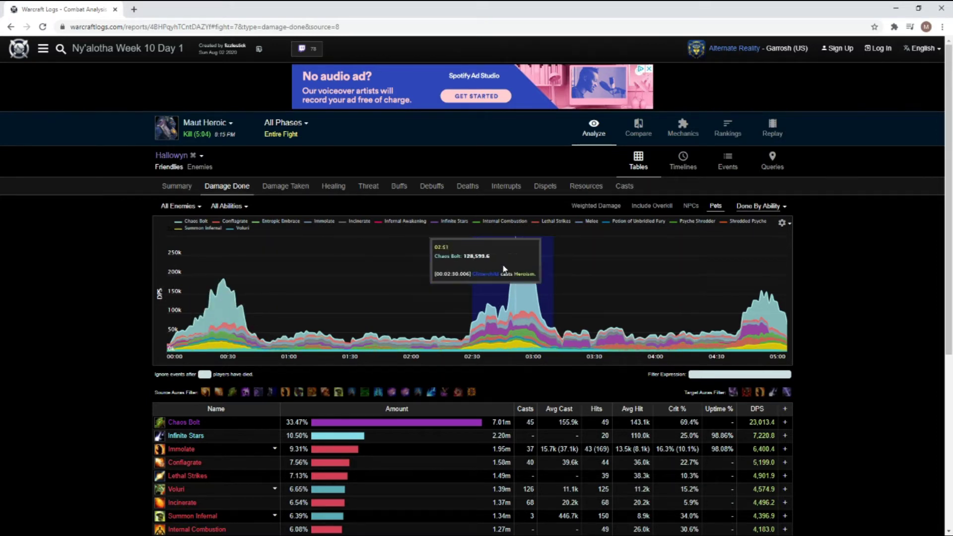
pyautogui.scroll(-2, 148, 256)
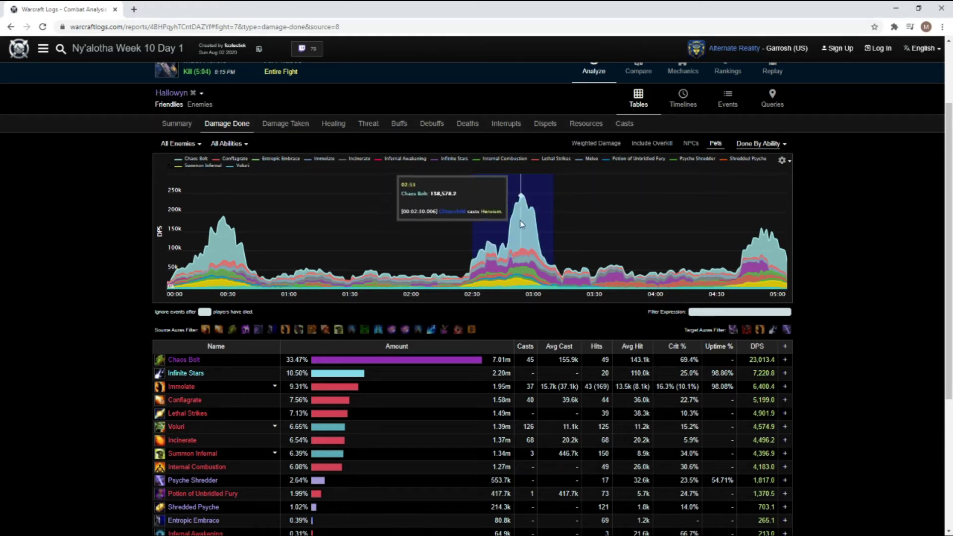
pyautogui.scroll(-2, 82, 225)
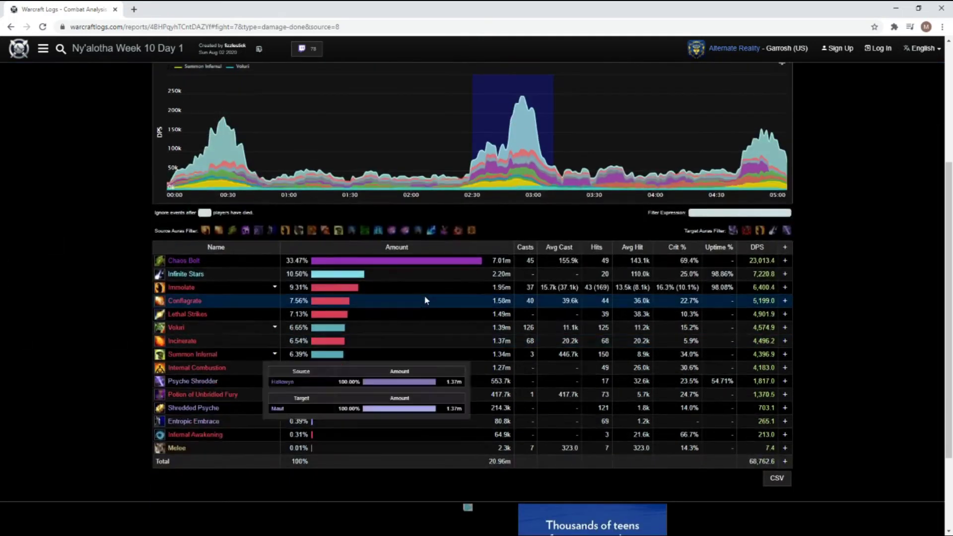
# - Examine the hits, crit, uptime and DPS columns for Infinite Stars, Immolate and the other abilities in Hallowyn's Damage Done table
pyautogui.scroll(2, 425, 300)
pyautogui.scroll(-2, 17, 308)
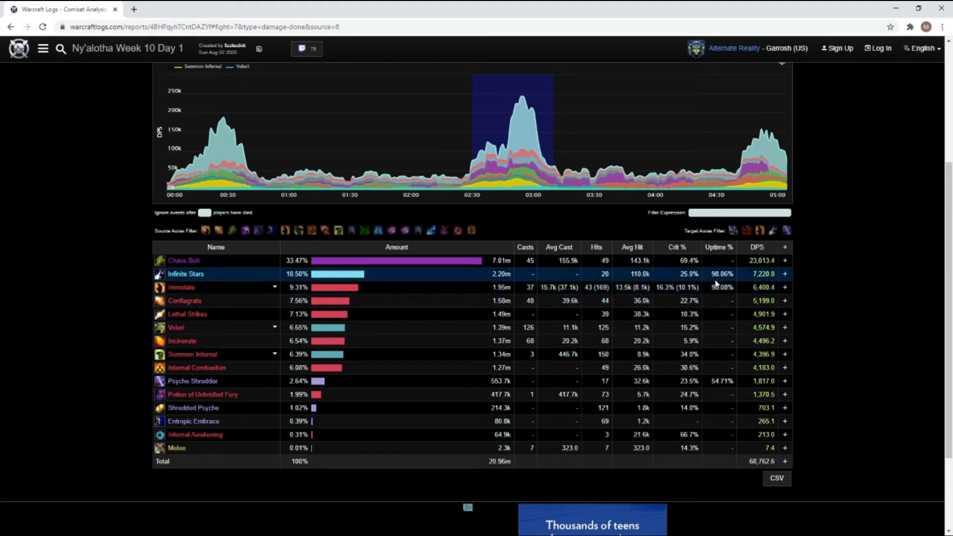
pyautogui.moveTo(335, 291)
pyautogui.moveTo(228, 287)
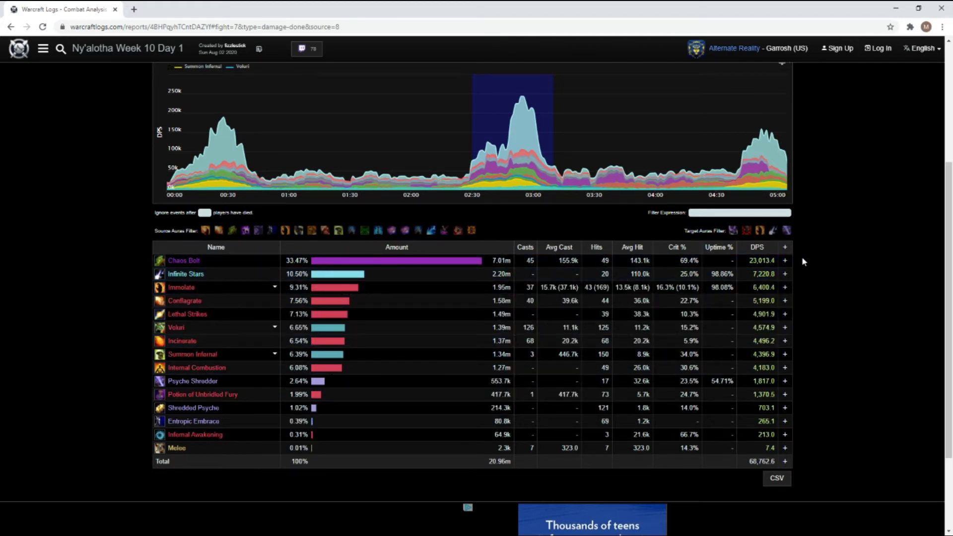
# - Open Hallowyn's Damage Taken view for Maut and examine the abilities that hit the character, including Burning Rush and Devour Magic
pyautogui.scroll(4, 827, 277)
pyautogui.scroll(-2, 827, 277)
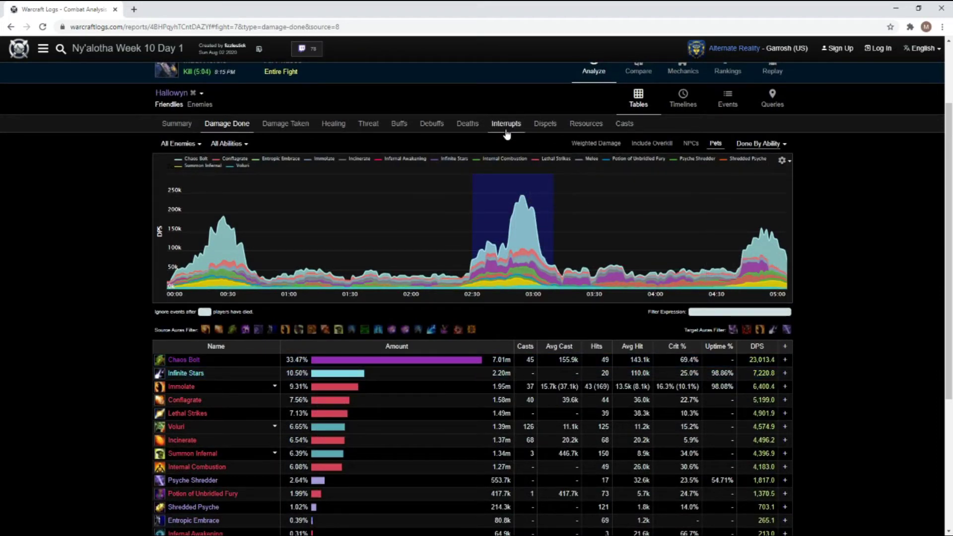
pyautogui.click(292, 124)
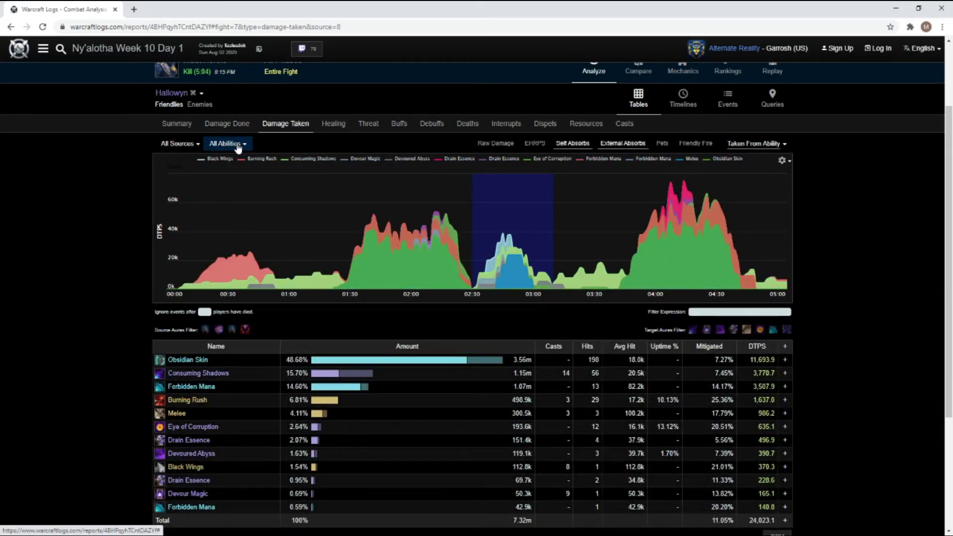
pyautogui.scroll(-1, 101, 209)
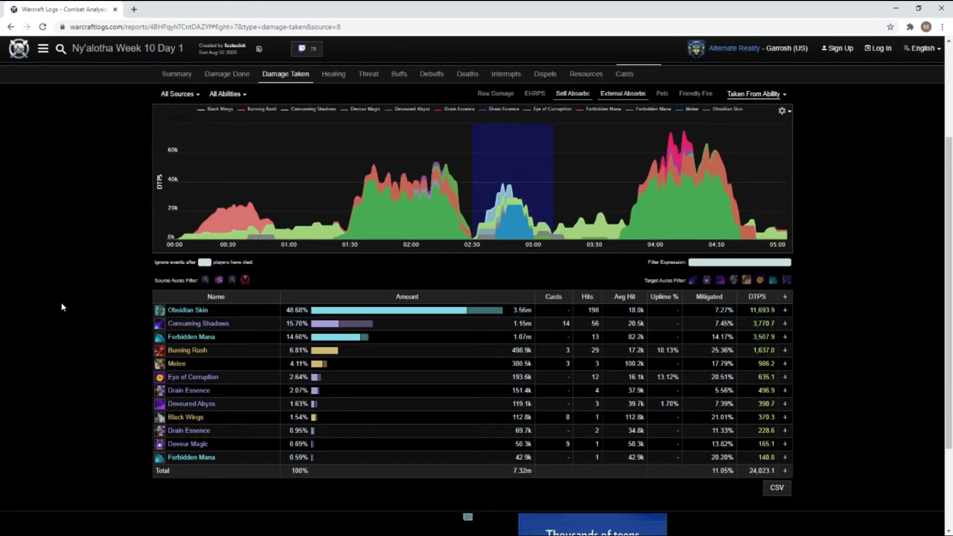
pyautogui.scroll(-1, 62, 304)
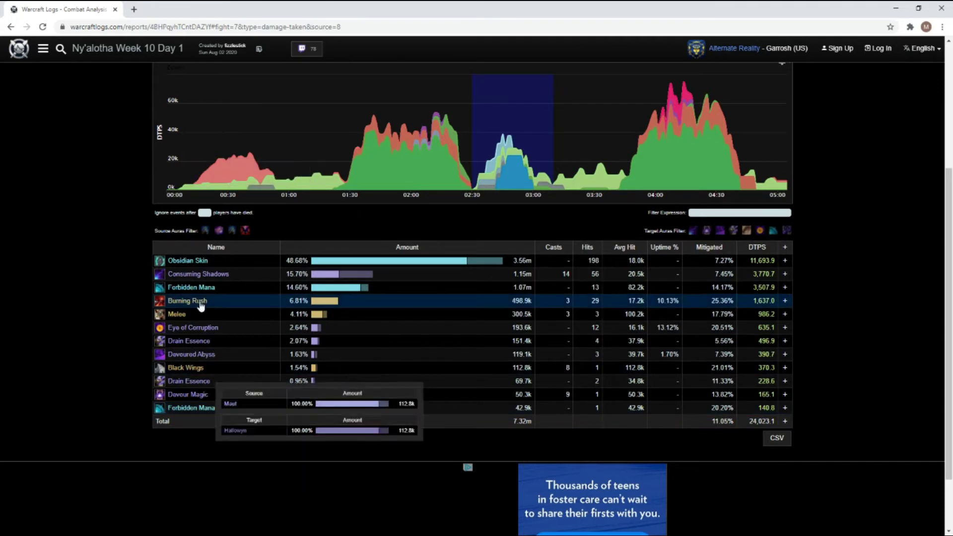
pyautogui.moveTo(485, 266)
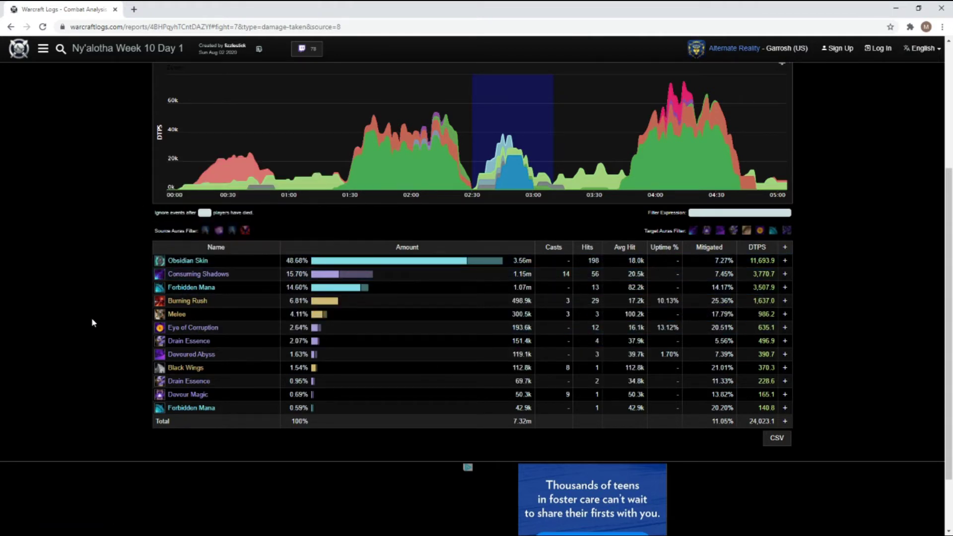
pyautogui.moveTo(215, 329)
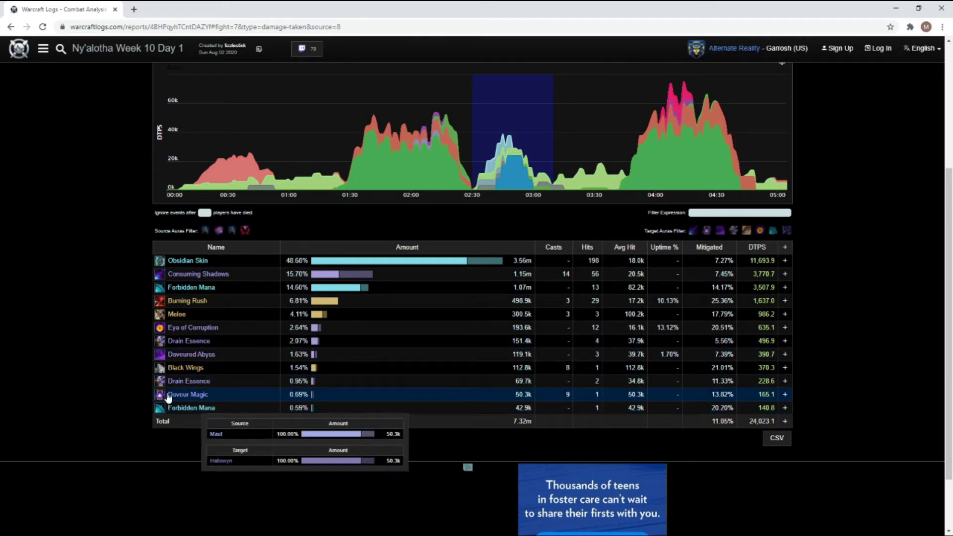
# - Switch the report to the Prophet Skitra Heroic fight and review Hallowyn's damage taken by ability
pyautogui.scroll(4, 222, 187)
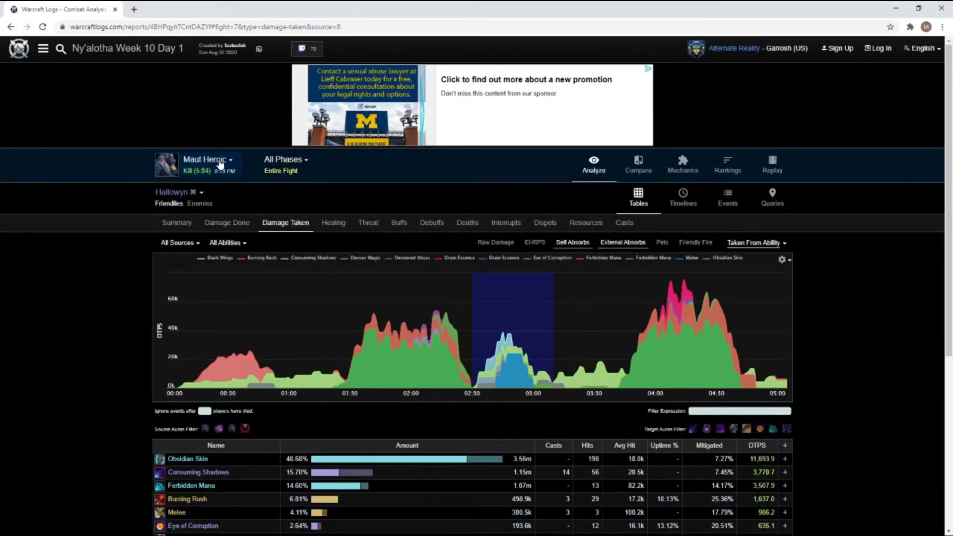
pyautogui.click(218, 167)
pyautogui.click(214, 331)
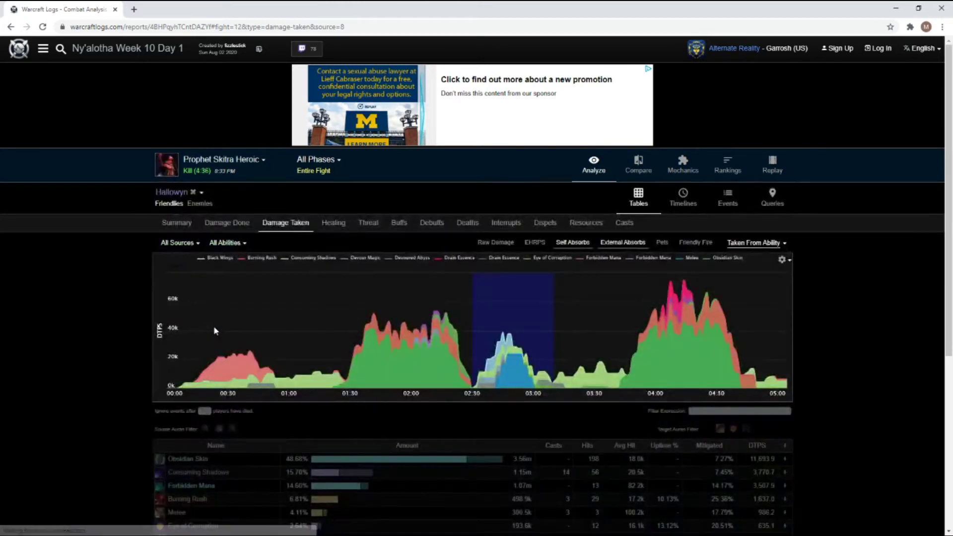
pyautogui.scroll(-3, 90, 297)
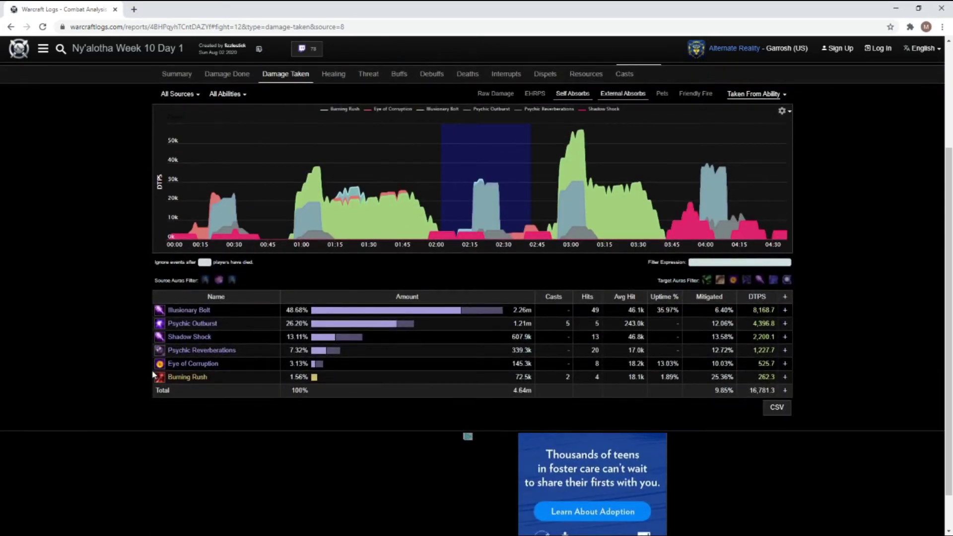
pyautogui.moveTo(228, 357)
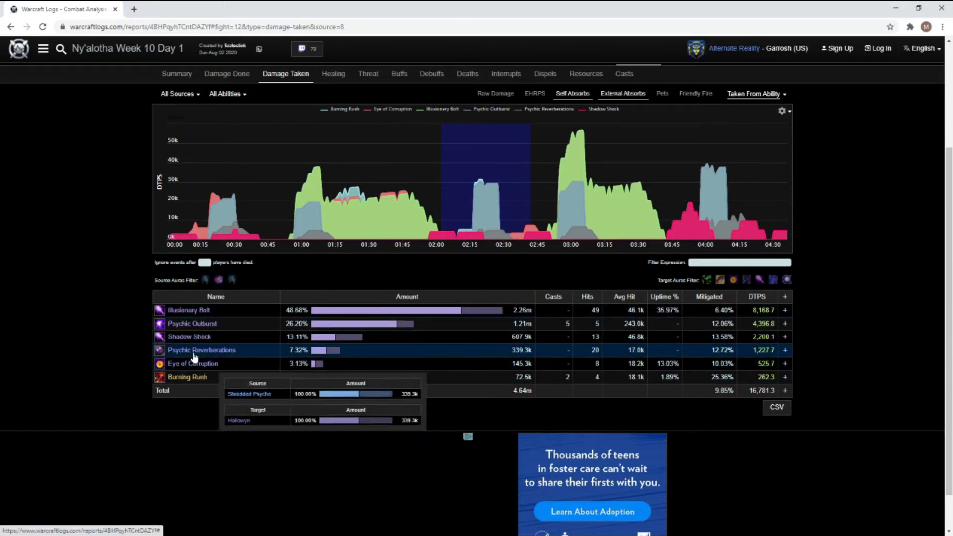
# - Switch the report to the Ra-den the Despoiled Heroic fight and review Hallowyn's damage taken by ability
pyautogui.scroll(3, 196, 352)
pyautogui.click(240, 159)
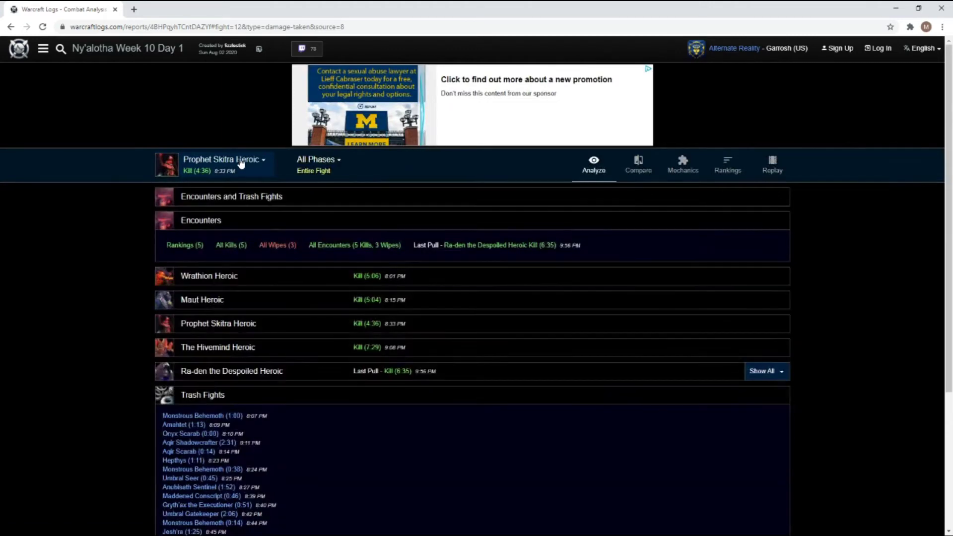
pyautogui.click(227, 373)
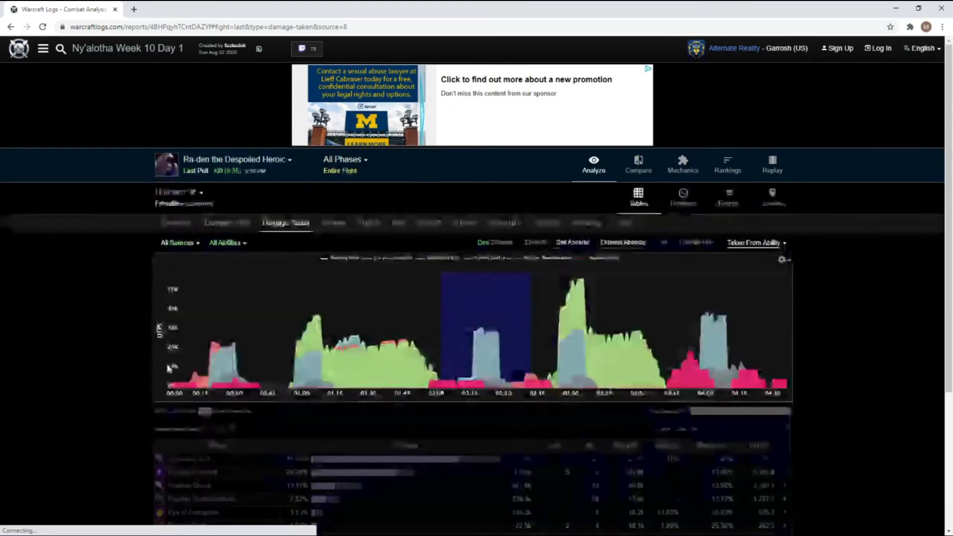
pyautogui.scroll(-3, 23, 331)
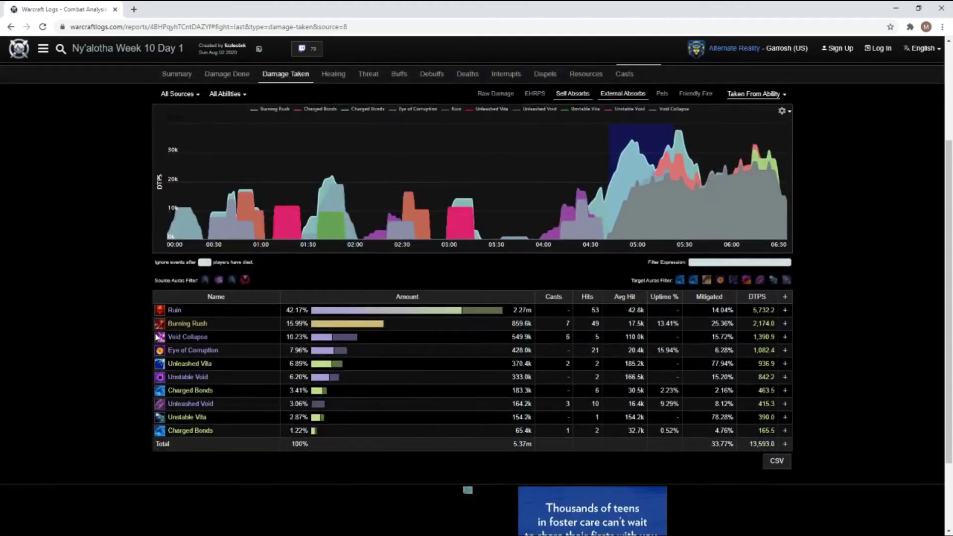
pyautogui.scroll(2, 218, 317)
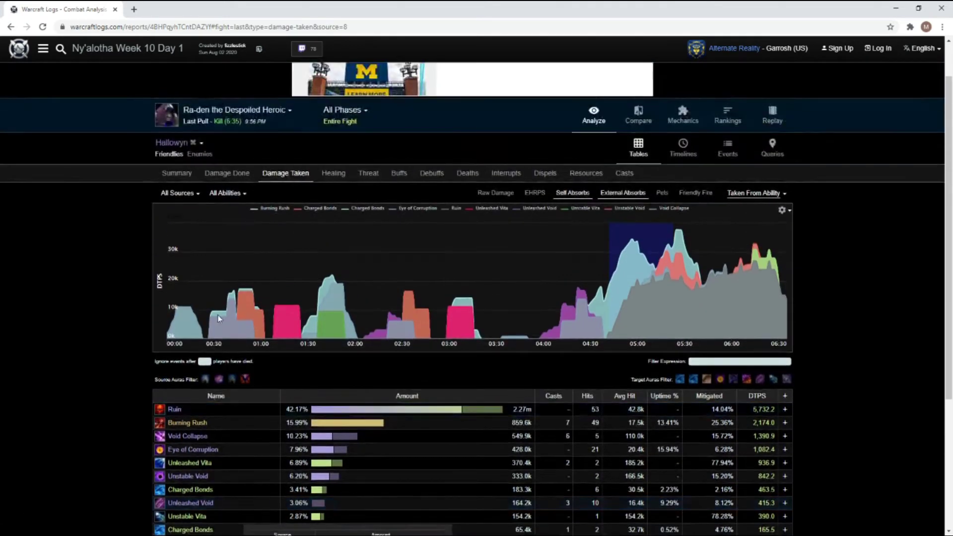
# - Return to the Maut Heroic fight and examine the graph and table of Hallowyn's damage taken by ability
pyautogui.click(221, 113)
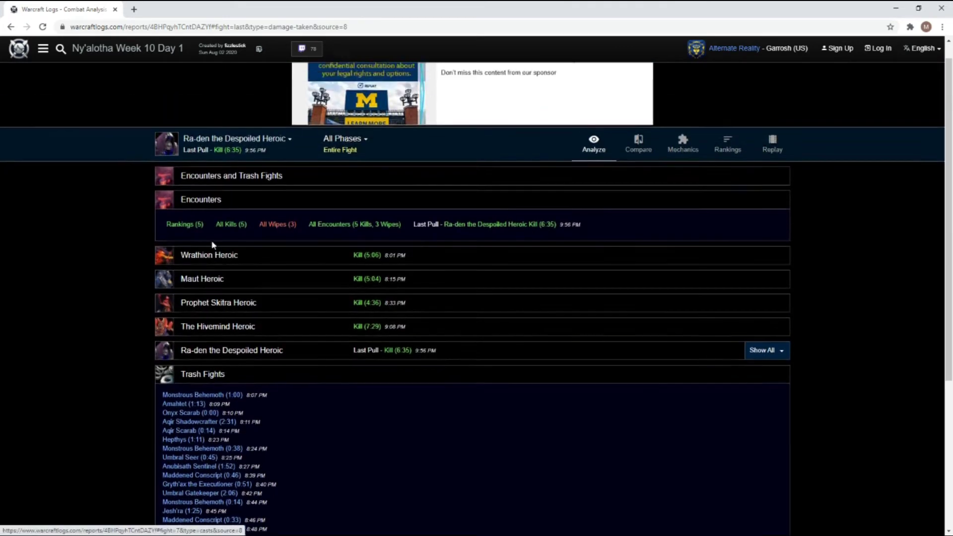
pyautogui.scroll(-2, 222, 282)
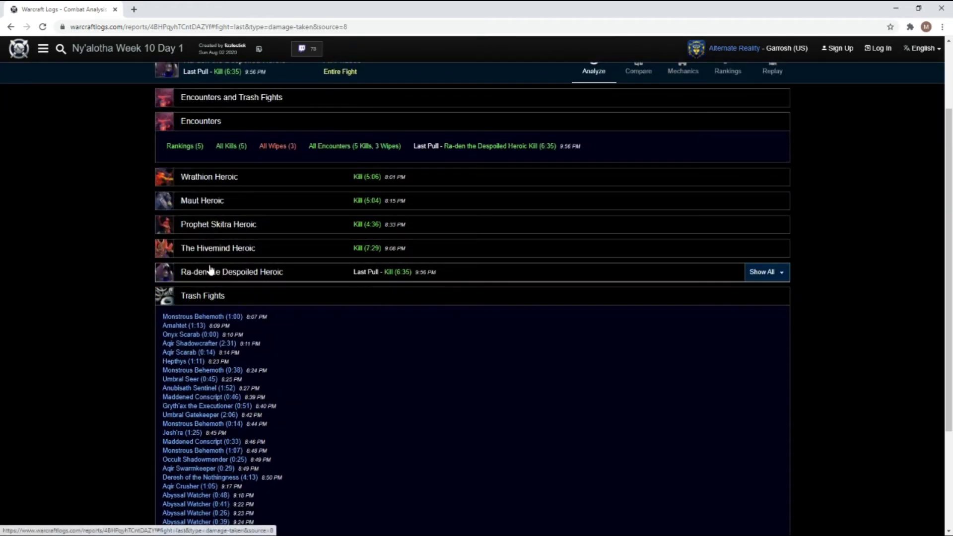
pyautogui.click(202, 206)
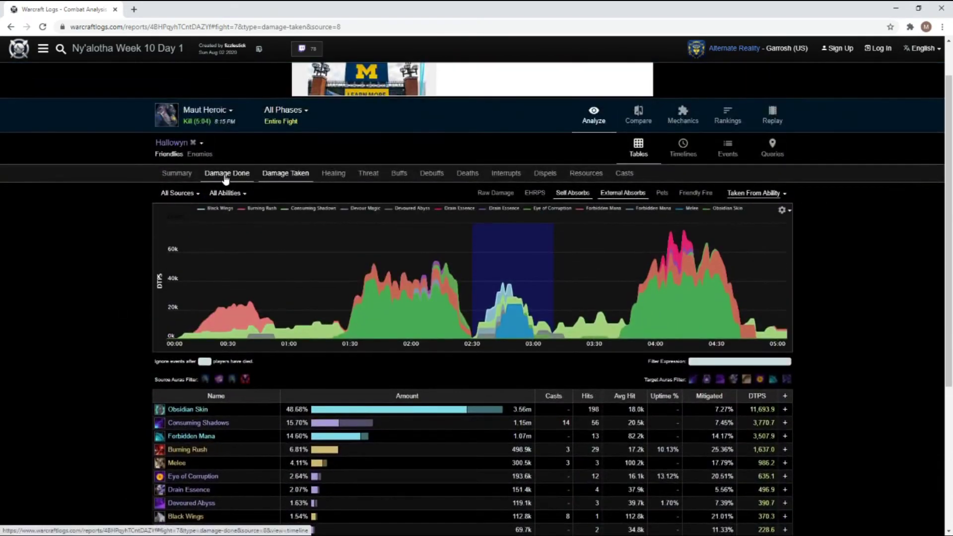
pyautogui.click(225, 176)
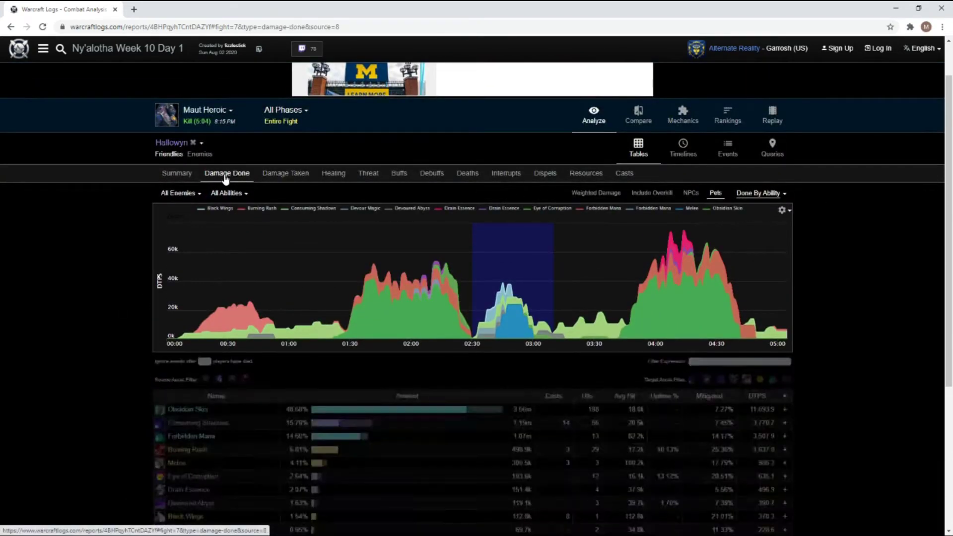
pyautogui.scroll(-2, 99, 257)
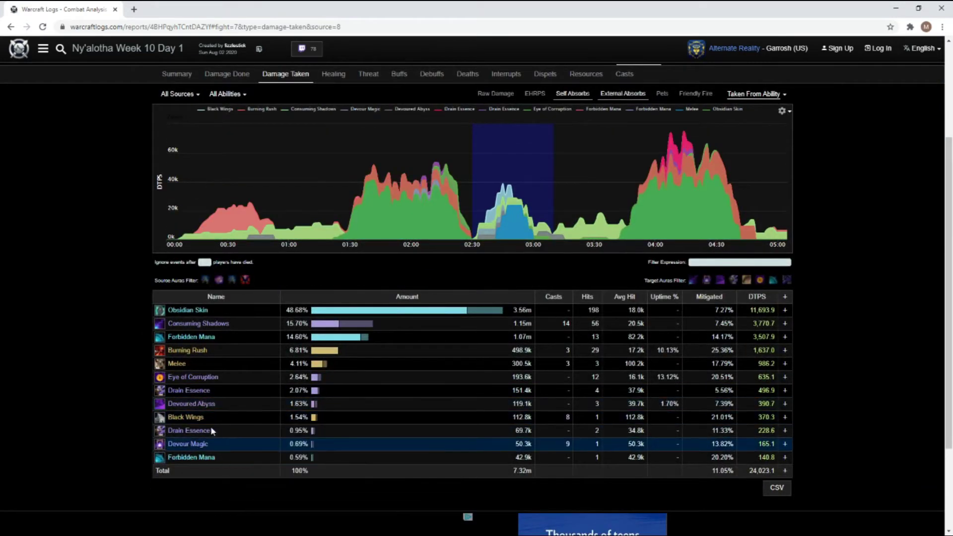
pyautogui.moveTo(162, 418)
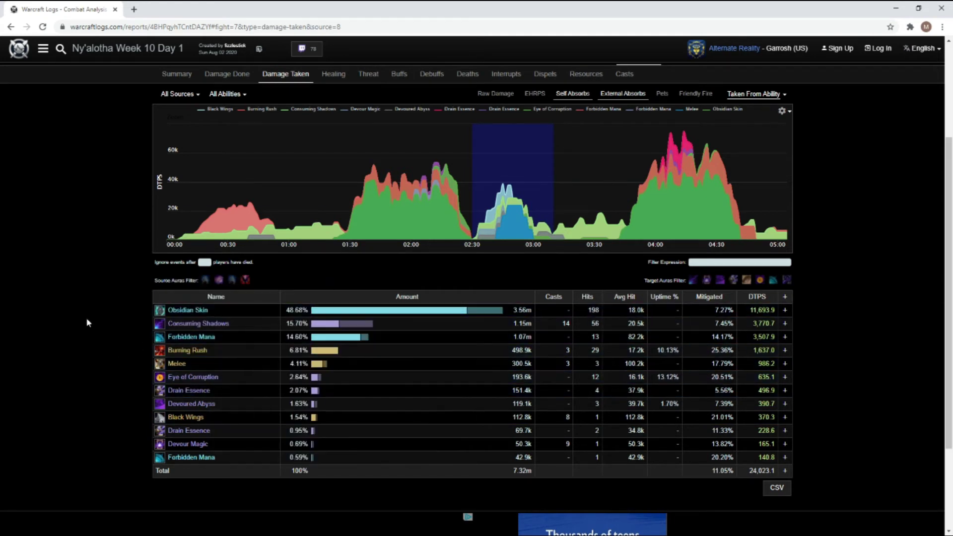
pyautogui.moveTo(206, 419)
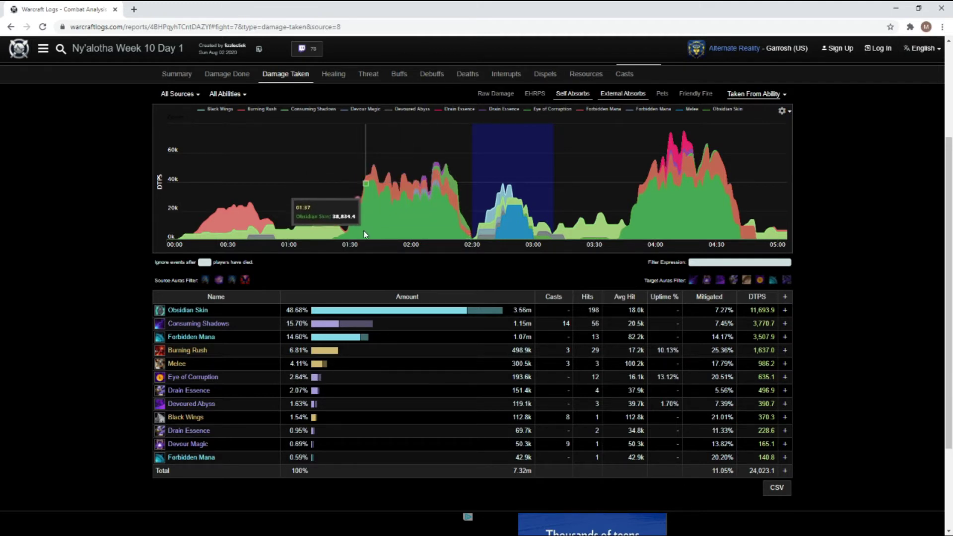
pyautogui.scroll(-2, 133, 325)
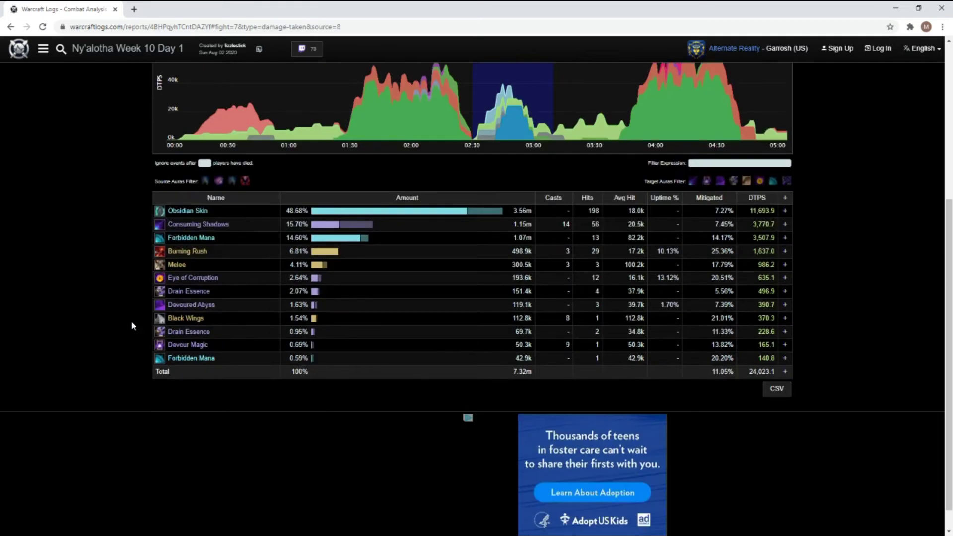
# - Open Hallowyn's Healing view for Maut and examine the healing sources and the tooltips of Chaotic Energies, Lucid Dreams and the imp
pyautogui.scroll(4, 372, 210)
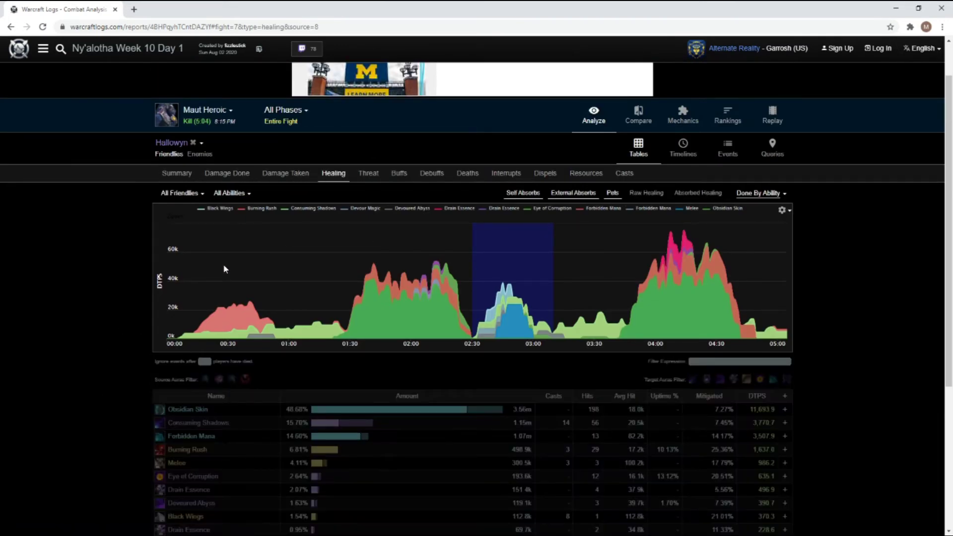
pyautogui.scroll(-4, 81, 274)
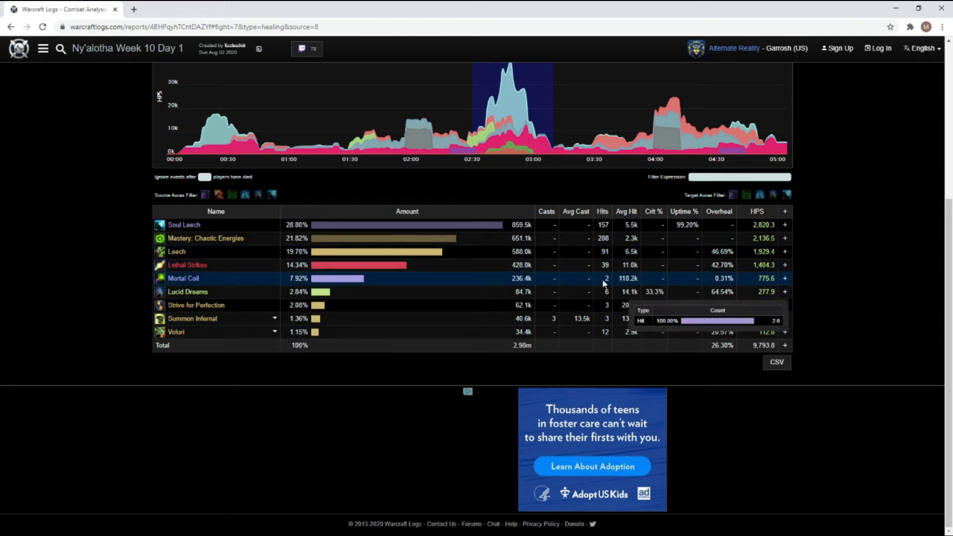
pyautogui.scroll(2, 494, 146)
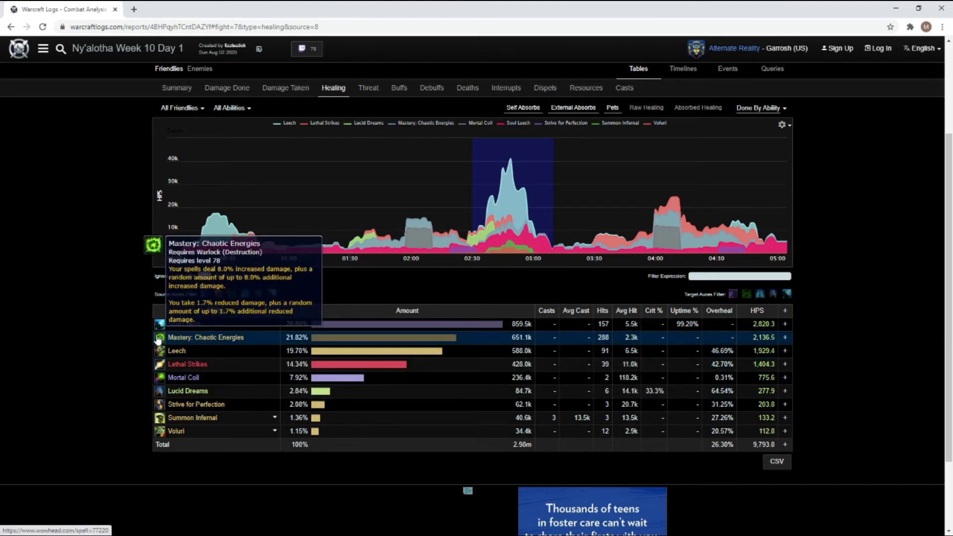
pyautogui.scroll(-1, 128, 307)
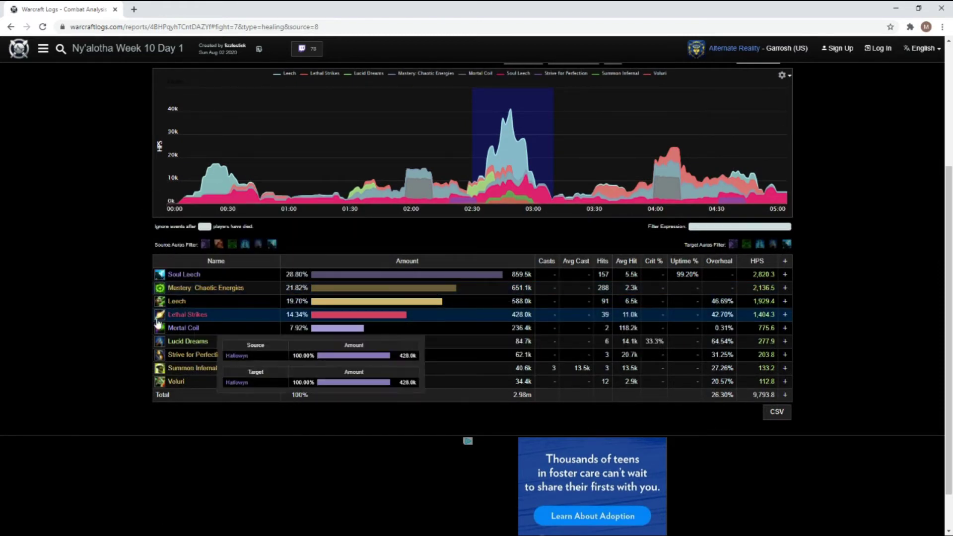
pyautogui.moveTo(361, 314)
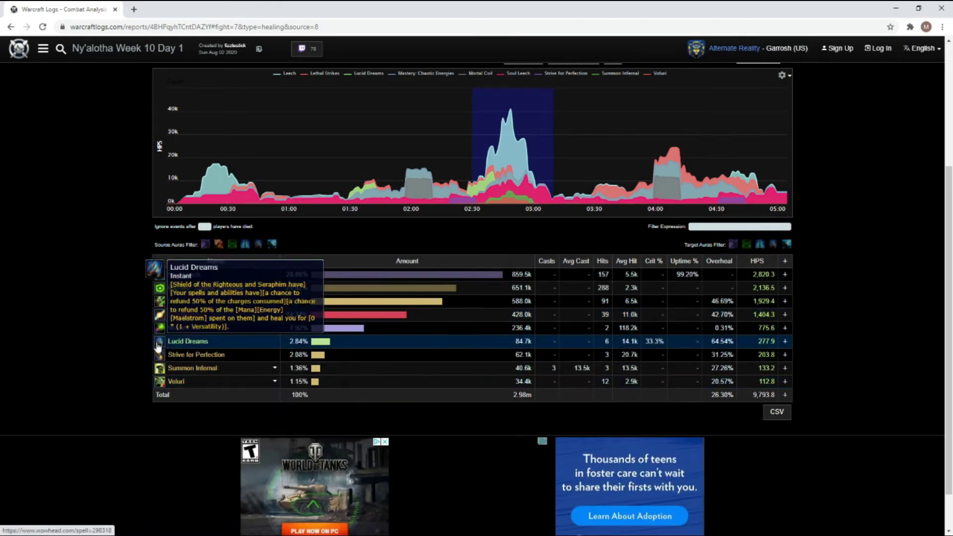
pyautogui.scroll(-1, 130, 340)
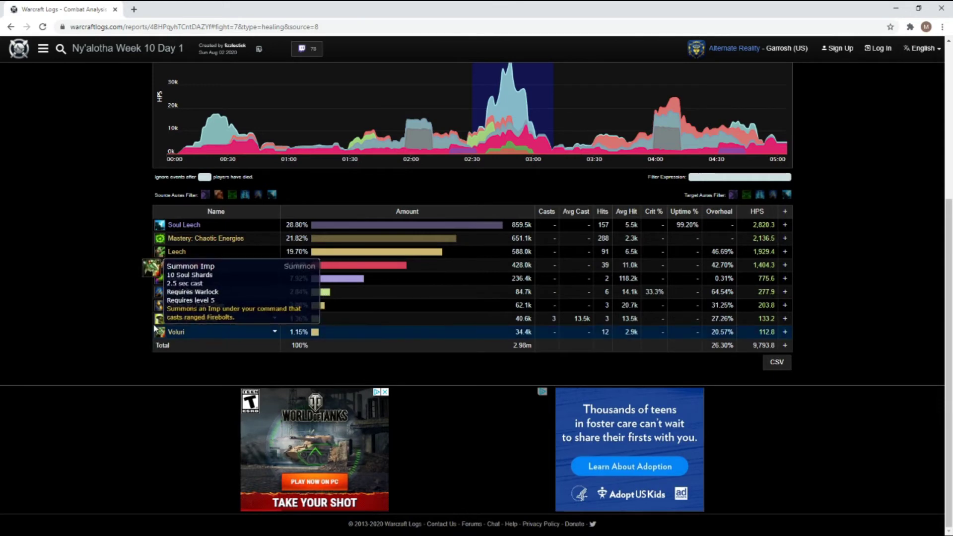
pyautogui.moveTo(345, 252)
# - Open Hallowyn's Buffs view for Maut and review the uptimes of the group cooldowns, individual cooldowns and damage buffs
pyautogui.scroll(2, 346, 252)
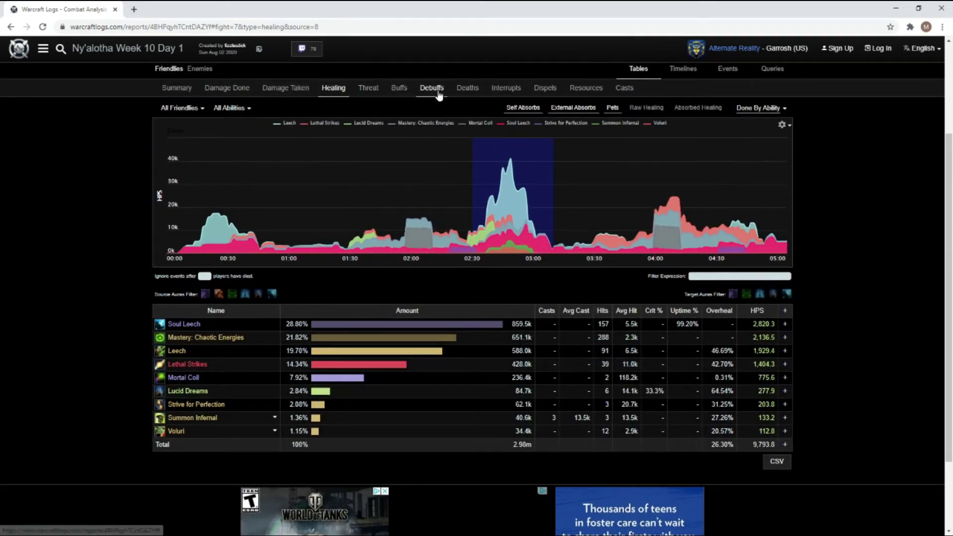
pyautogui.click(395, 92)
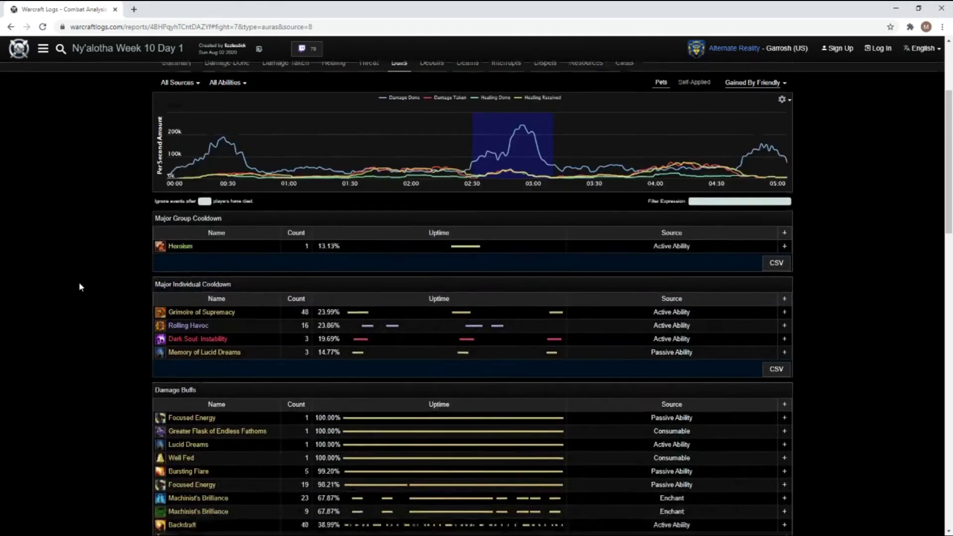
pyautogui.scroll(-3, 76, 281)
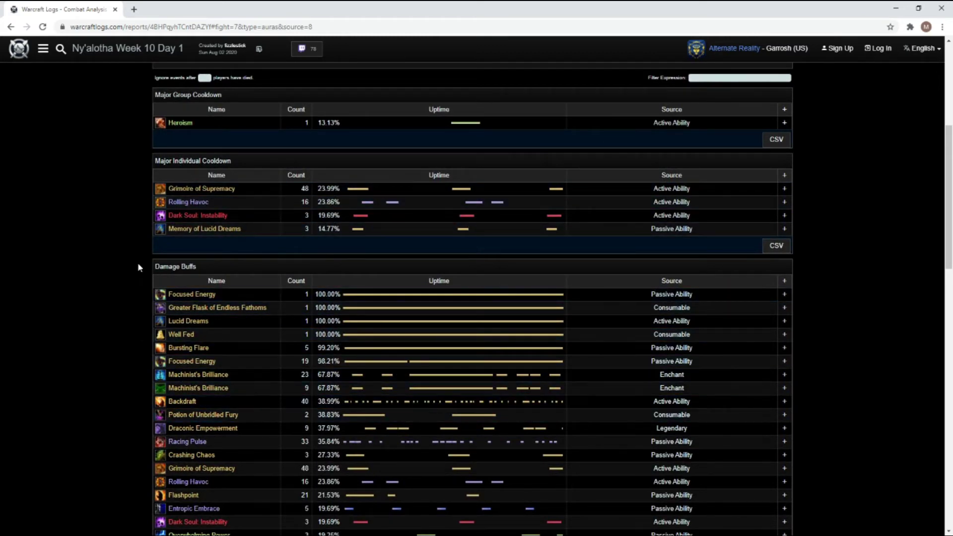
pyautogui.scroll(-1, 115, 295)
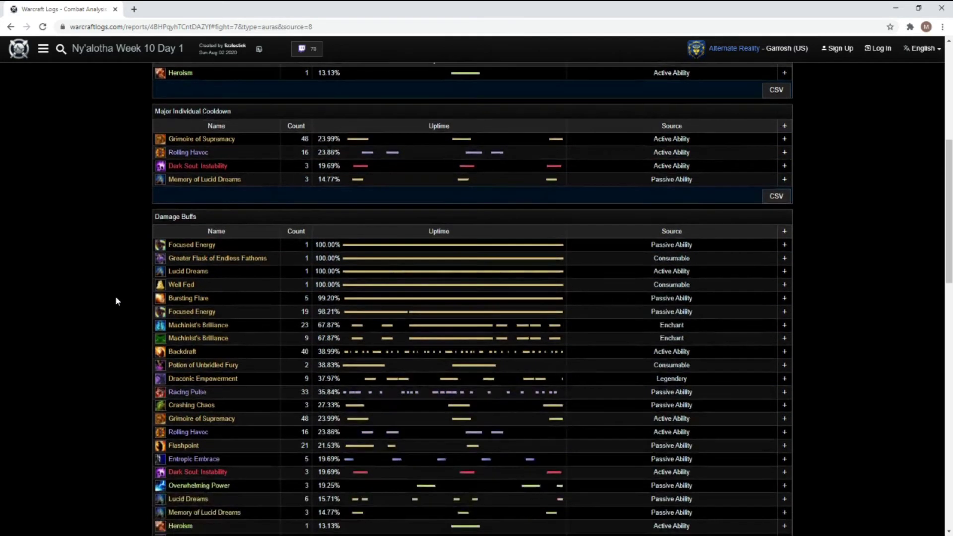
pyautogui.scroll(1, 115, 295)
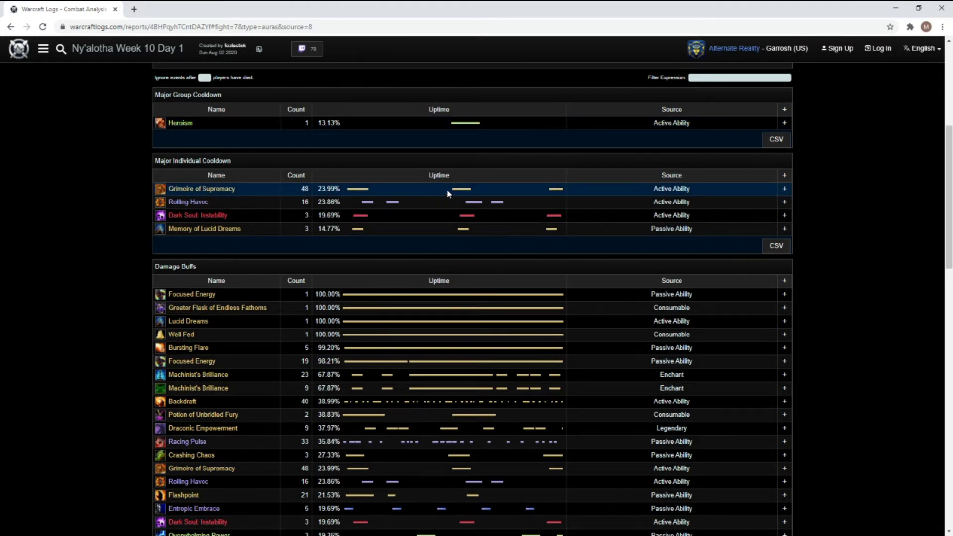
# - Examine the Destruction Warlock's major cooldown and damage buff uptimes in the Maut Heroic fight
pyautogui.moveTo(165, 193)
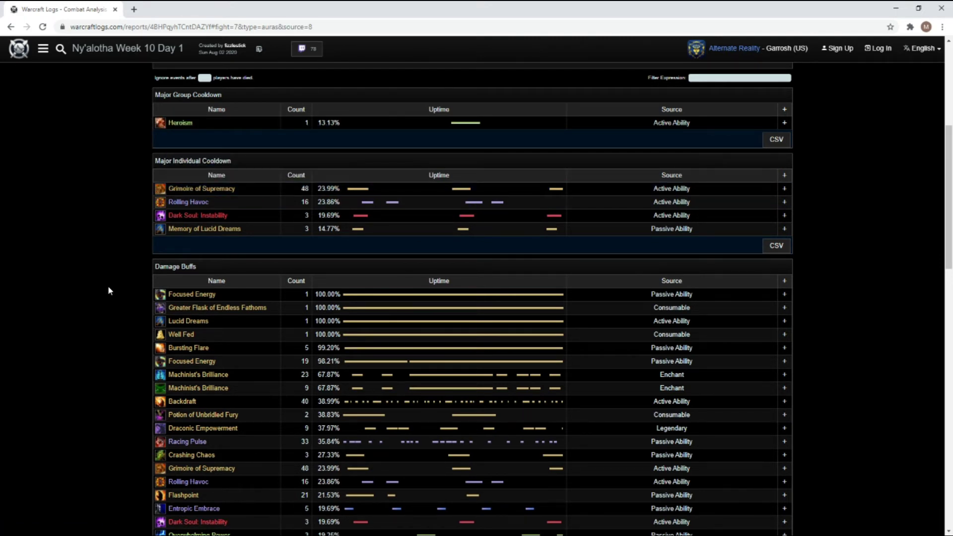
pyautogui.scroll(2, 108, 291)
pyautogui.scroll(-1, 108, 288)
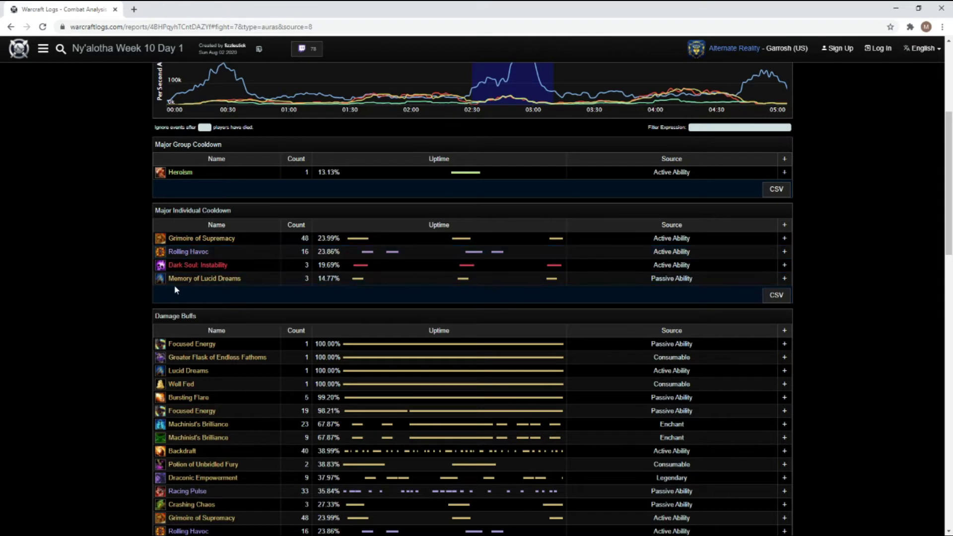
pyautogui.scroll(-1, 102, 261)
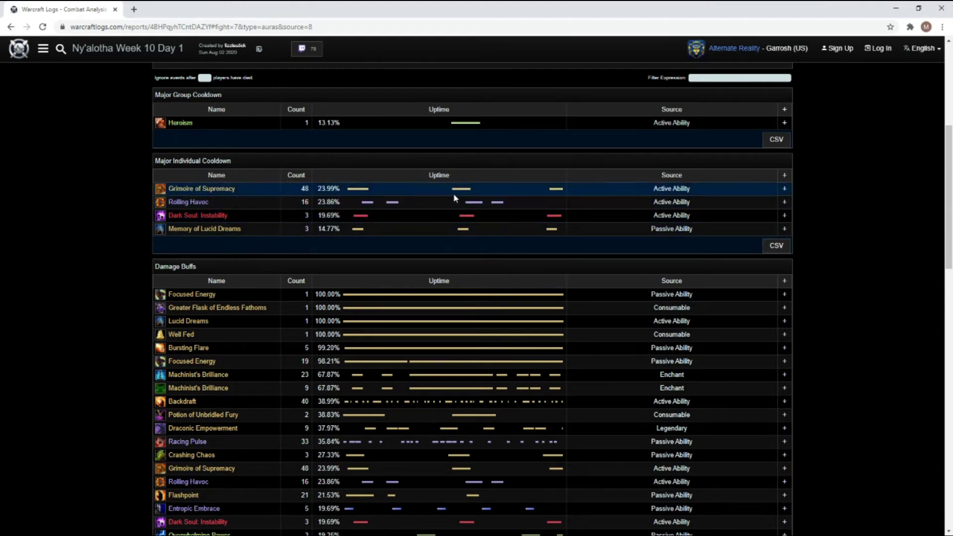
pyautogui.scroll(-1, 67, 319)
pyautogui.scroll(-2, 44, 322)
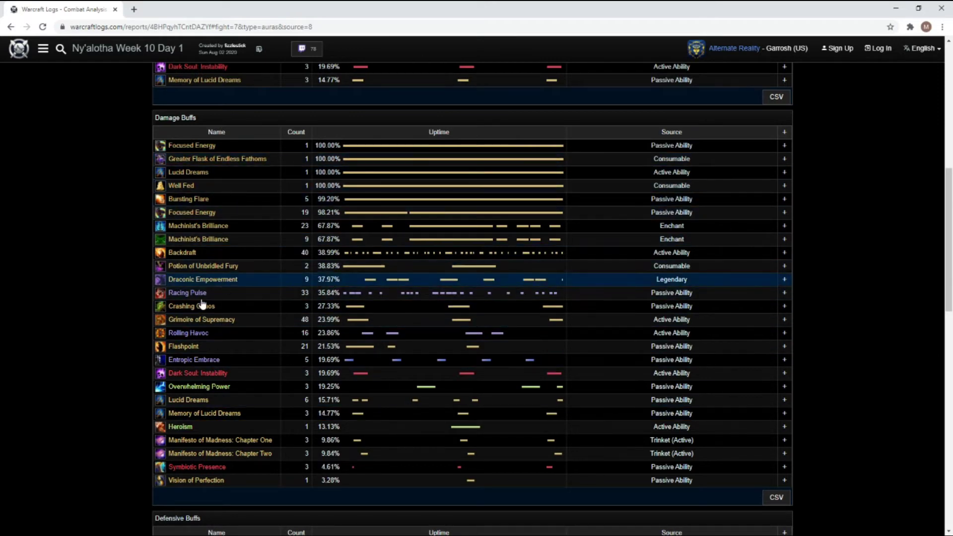
pyautogui.scroll(-1, 110, 333)
pyautogui.scroll(-1, 111, 367)
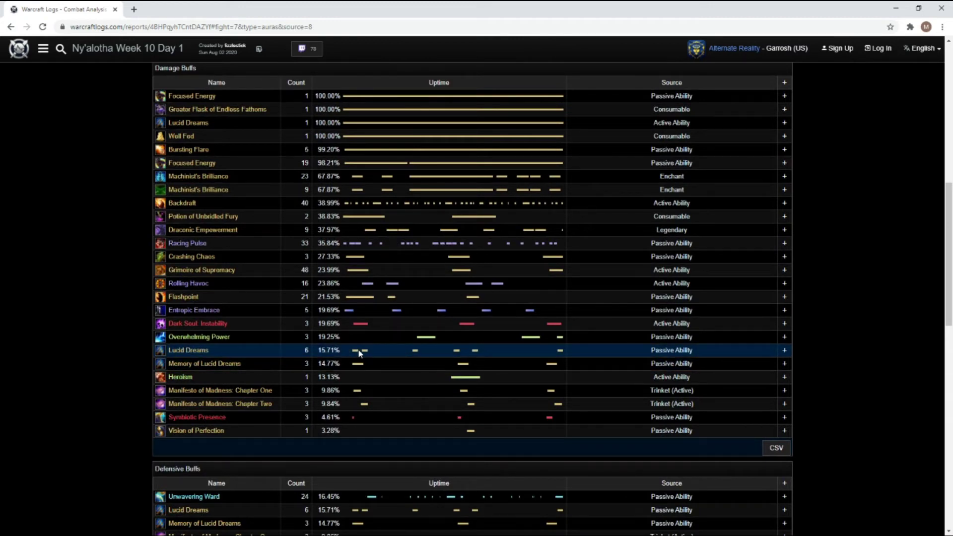
pyautogui.scroll(-2, 127, 342)
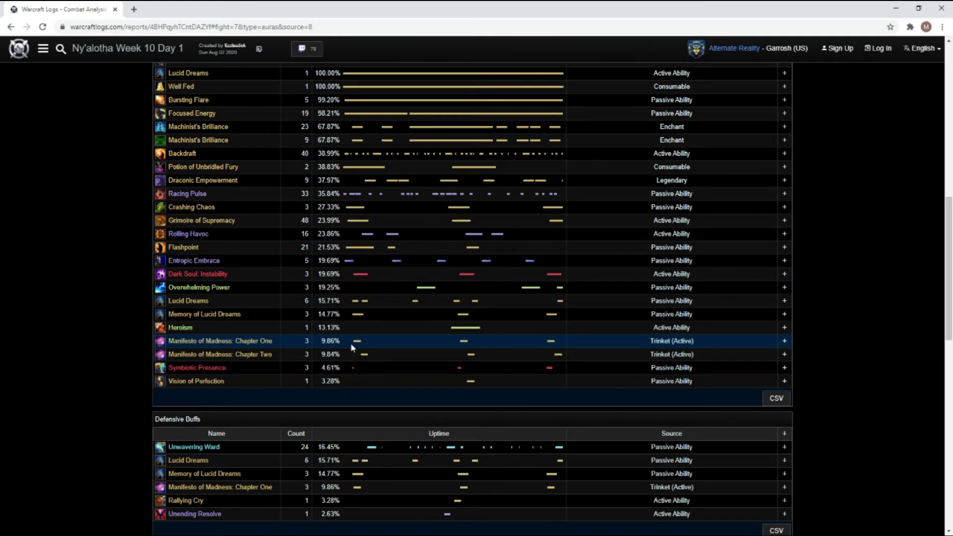
pyautogui.scroll(6, 352, 343)
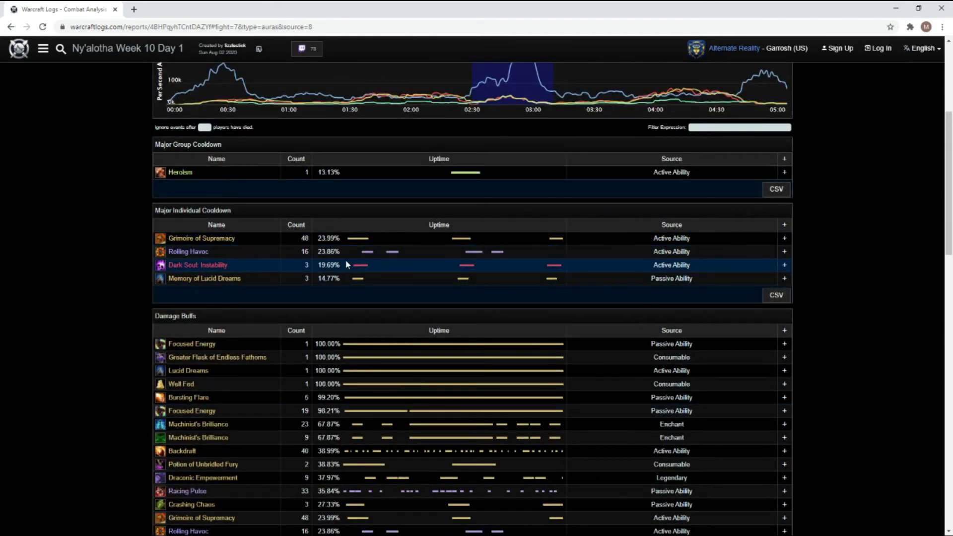
pyautogui.scroll(-6, 379, 304)
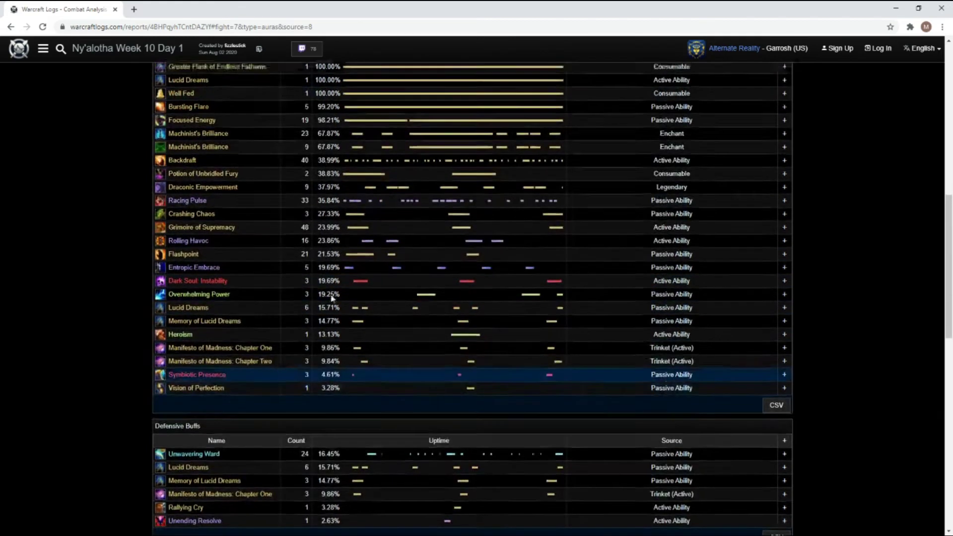
pyautogui.scroll(3, 421, 315)
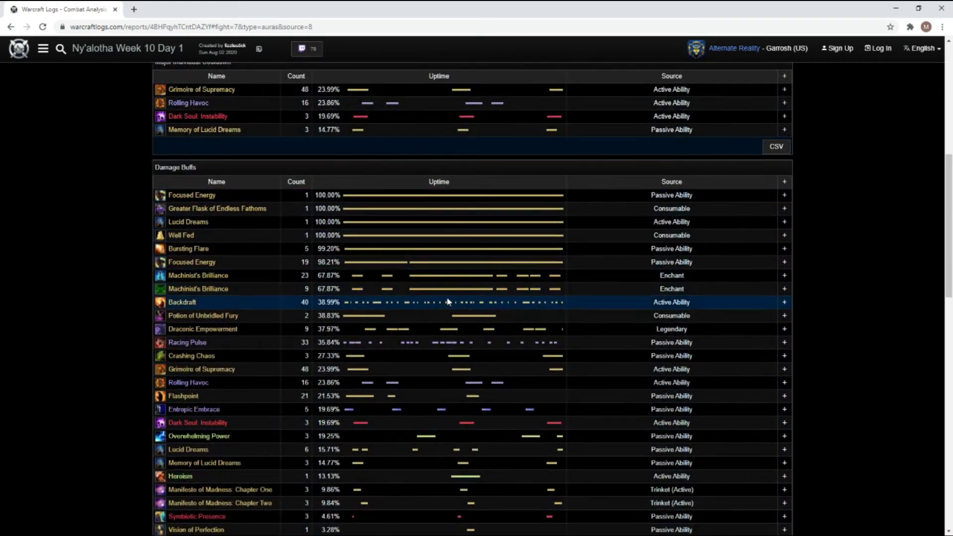
pyautogui.scroll(-5, 448, 301)
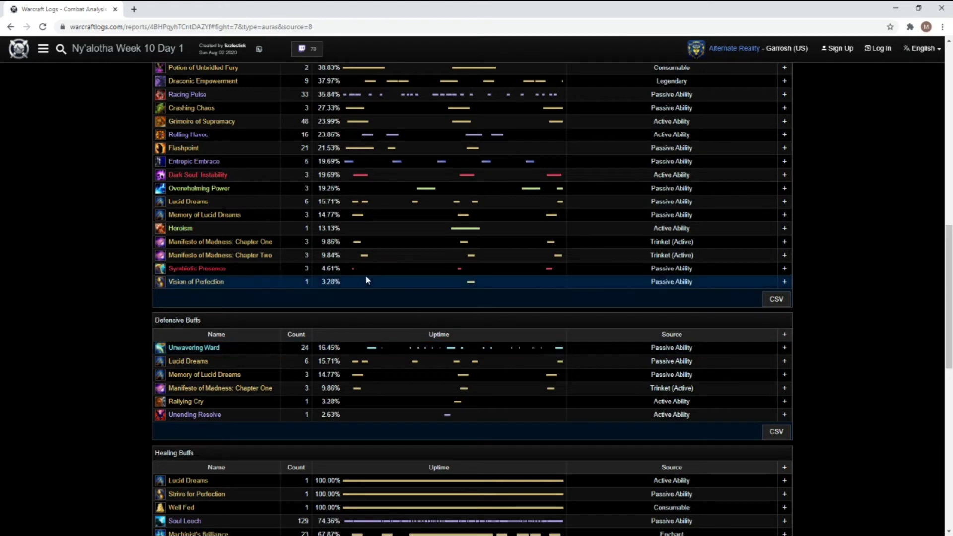
pyautogui.scroll(3, 378, 297)
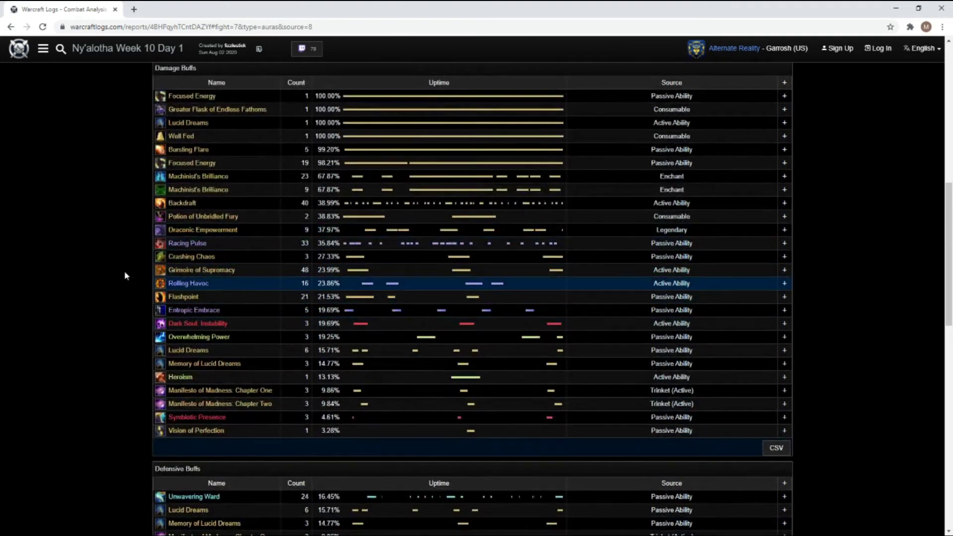
# - Review the defensive, healing, movement and raid buff tables of the same player
pyautogui.scroll(-3, 91, 260)
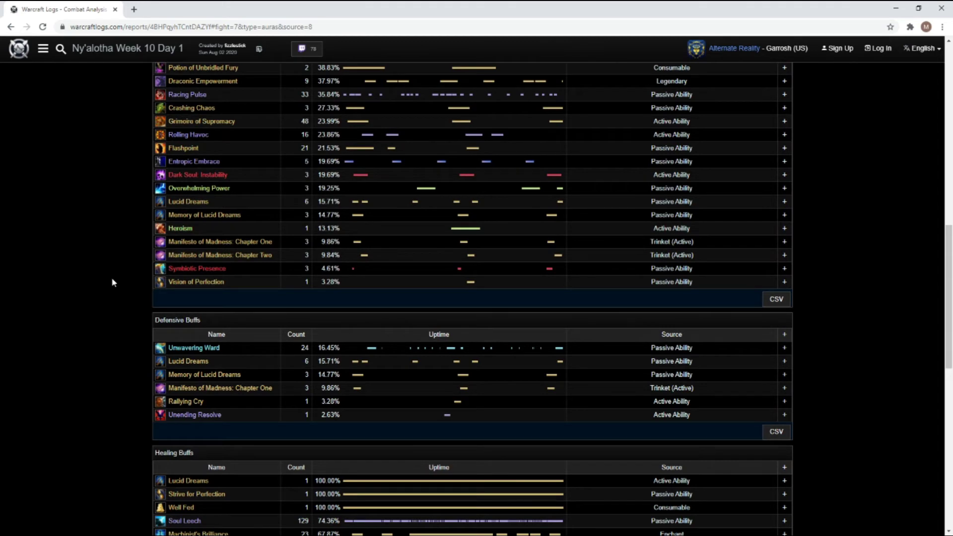
pyautogui.scroll(-3, 90, 290)
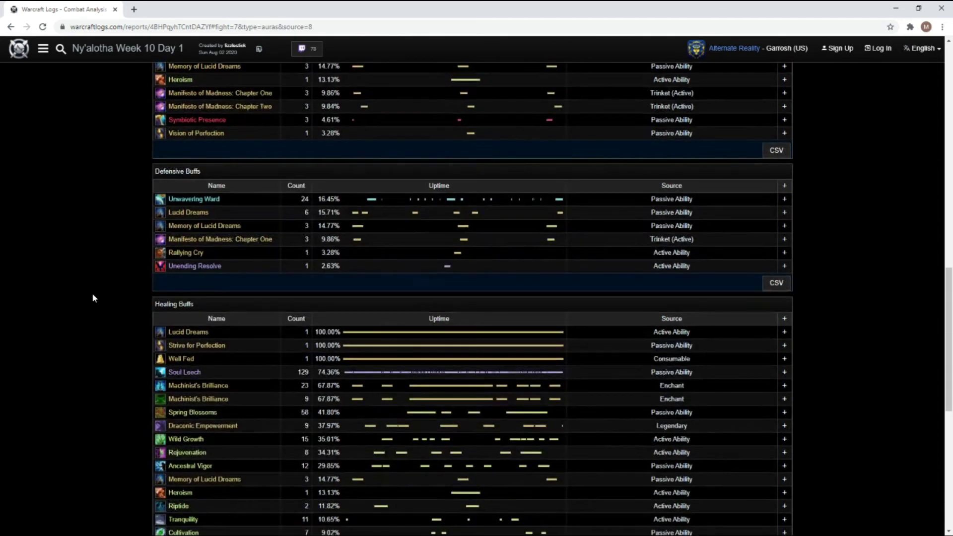
pyautogui.scroll(-1, 89, 293)
pyautogui.scroll(-3, 88, 292)
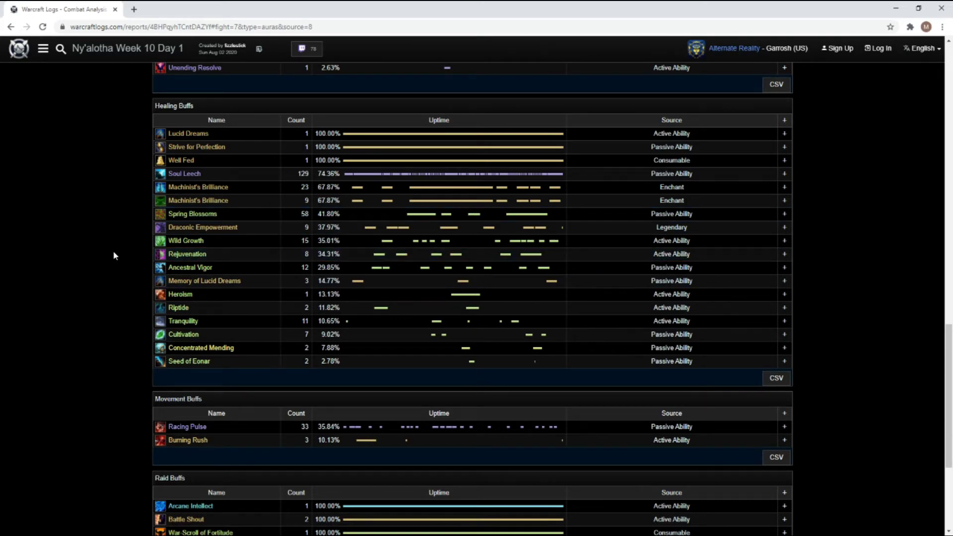
pyautogui.scroll(-5, 114, 255)
pyautogui.scroll(8, 421, 341)
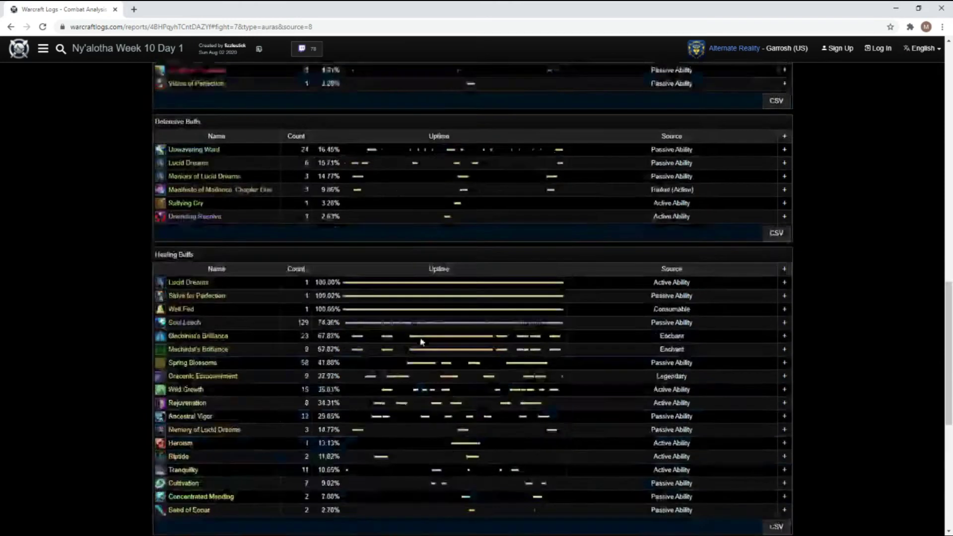
# - Show the deaths of all players in the Maut Heroic fight by removing the single-player filter
pyautogui.scroll(15, 421, 341)
pyautogui.click(467, 188)
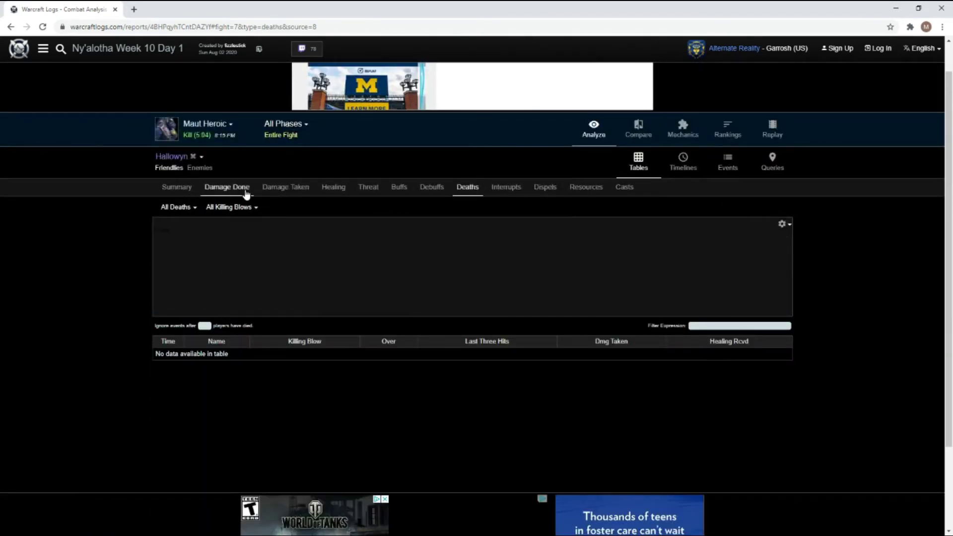
pyautogui.click(193, 156)
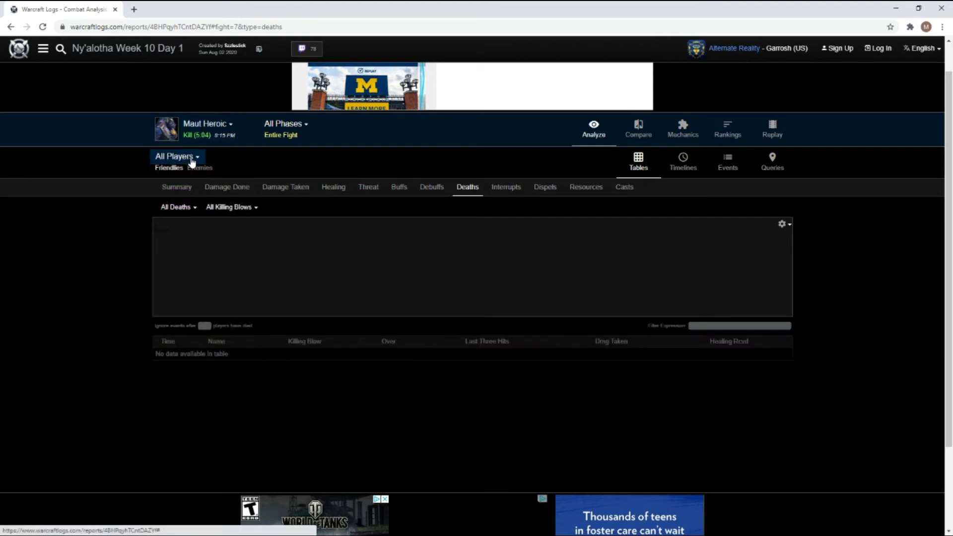
pyautogui.scroll(-2, 58, 247)
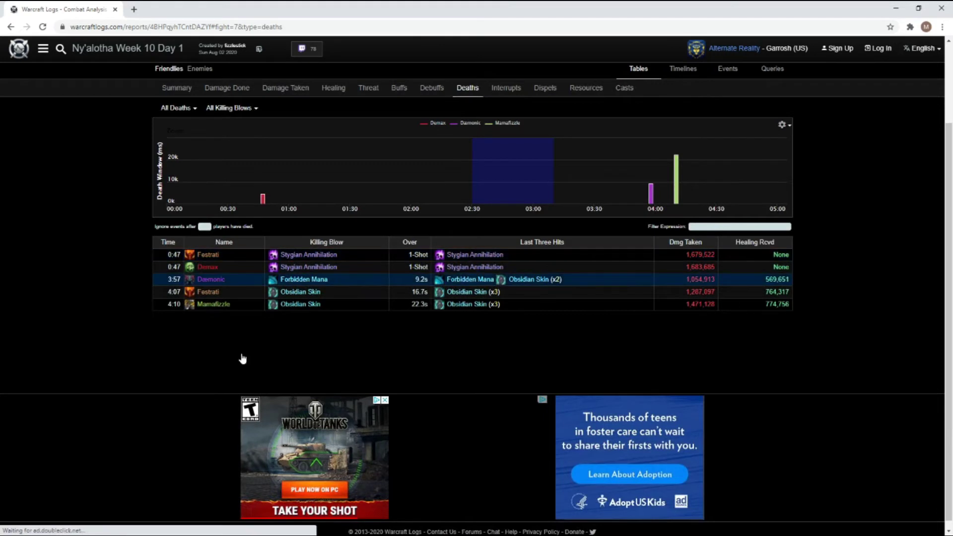
# - Examine each death's time, killing blow, last three hits, damage taken and healing received in the table and graph
pyautogui.click(405, 271)
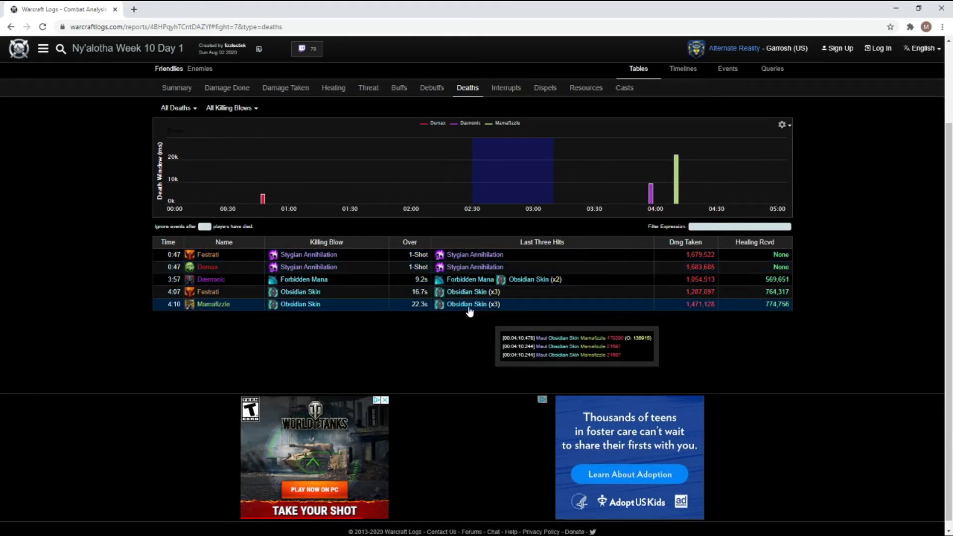
pyautogui.moveTo(466, 308)
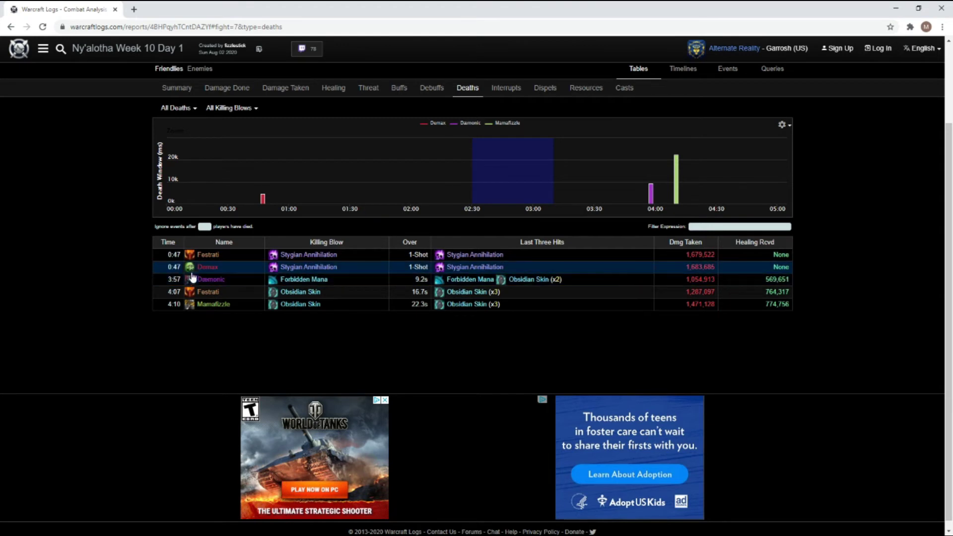
pyautogui.moveTo(290, 262)
pyautogui.moveTo(273, 272)
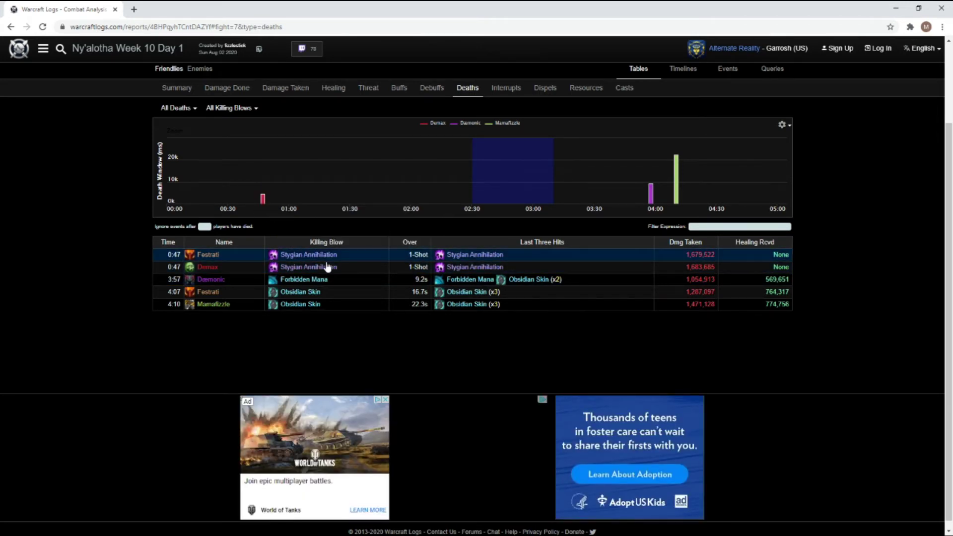
pyautogui.scroll(2, 353, 203)
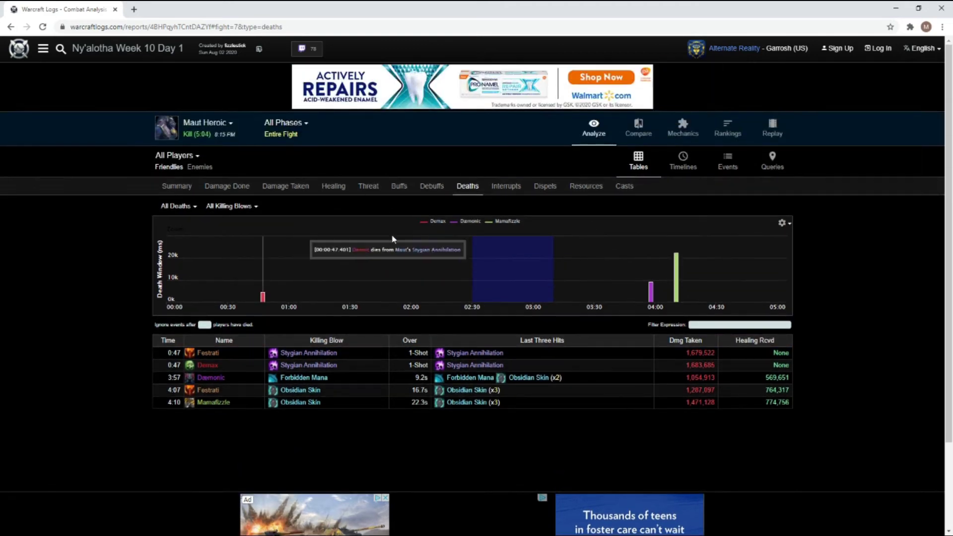
pyautogui.scroll(-2, 96, 308)
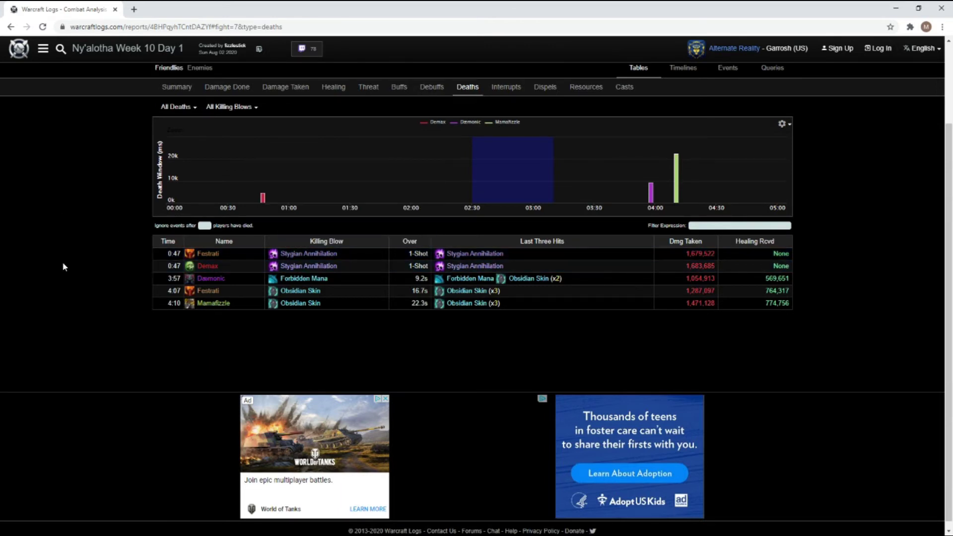
pyautogui.scroll(2, 63, 266)
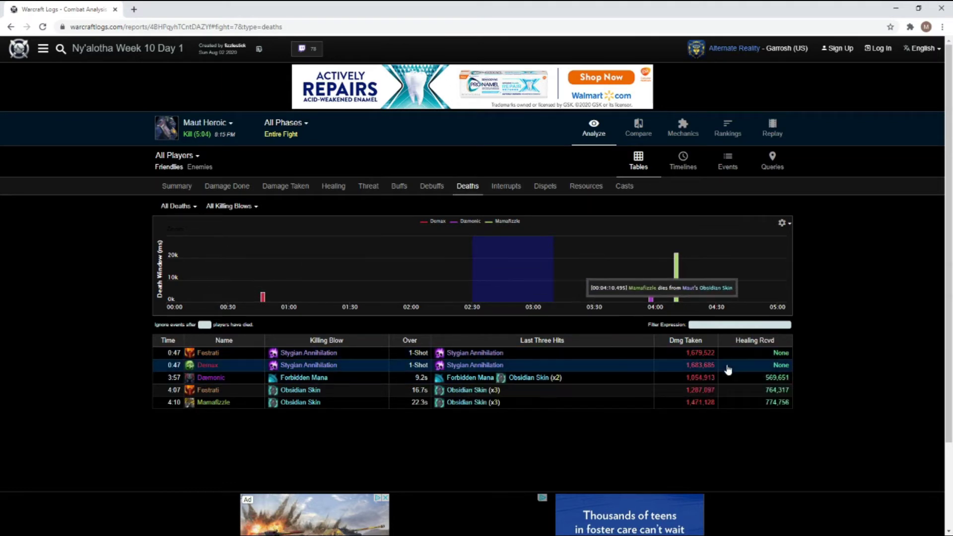
pyautogui.moveTo(697, 378)
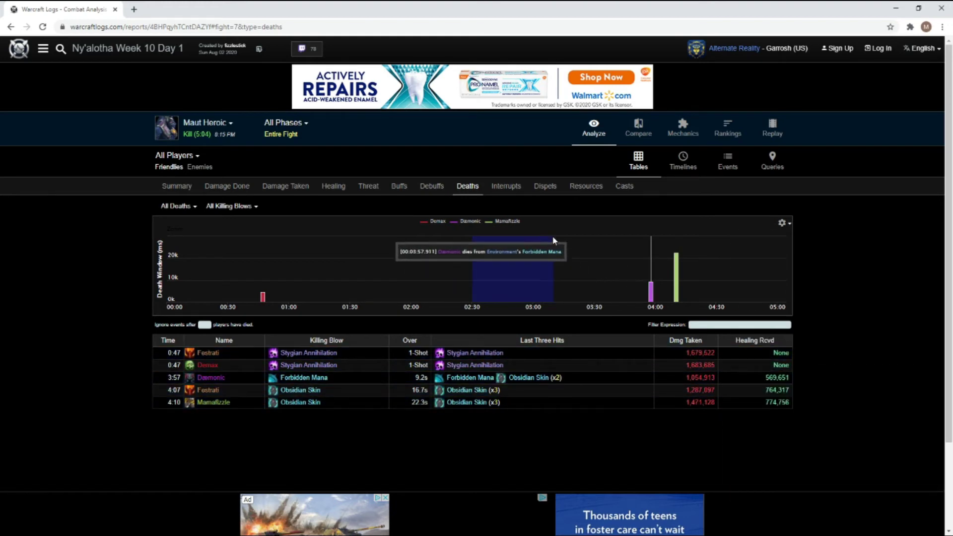
# - View the interrupts and the Drain Essence dispels made by all friendlies in the fight
pyautogui.click(507, 191)
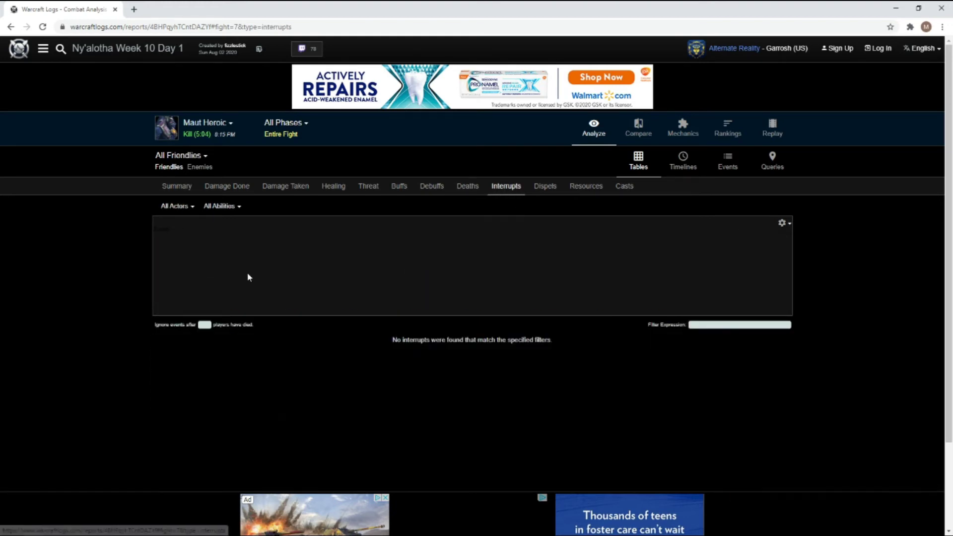
pyautogui.scroll(-2, 249, 278)
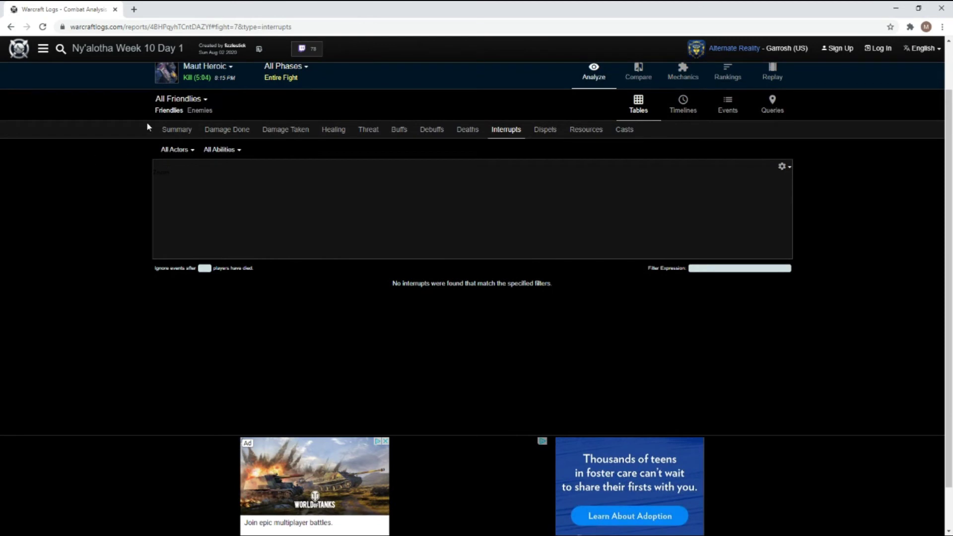
pyautogui.moveTo(158, 111); pyautogui.dragTo(204, 111)
pyautogui.click(545, 130)
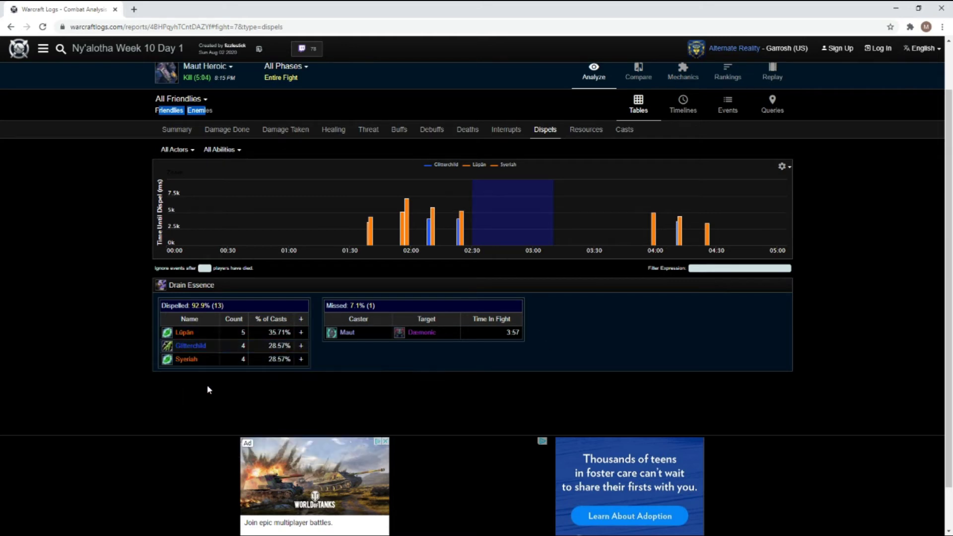
pyautogui.moveTo(175, 335)
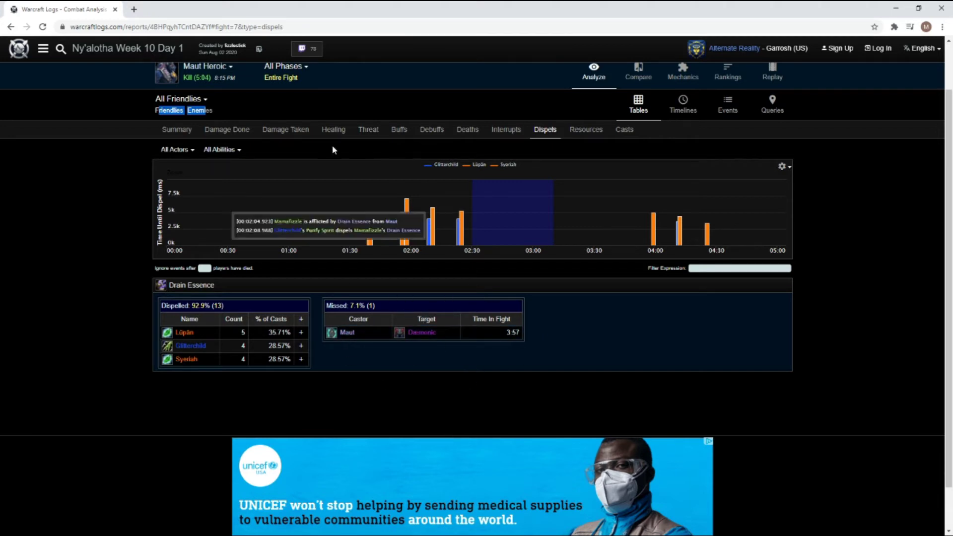
# - Display the hit points resource graph for the Destruction Warlock only
pyautogui.click(587, 131)
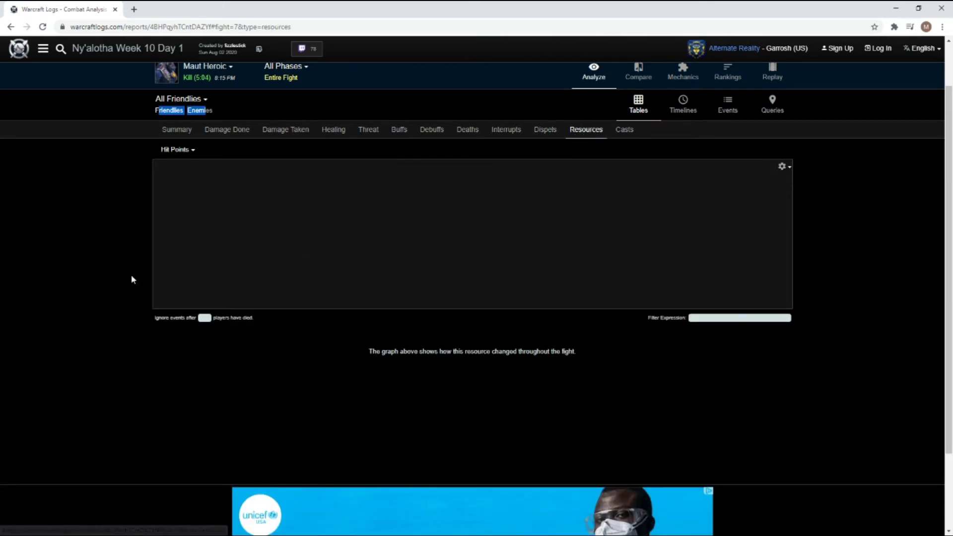
pyautogui.click(192, 99)
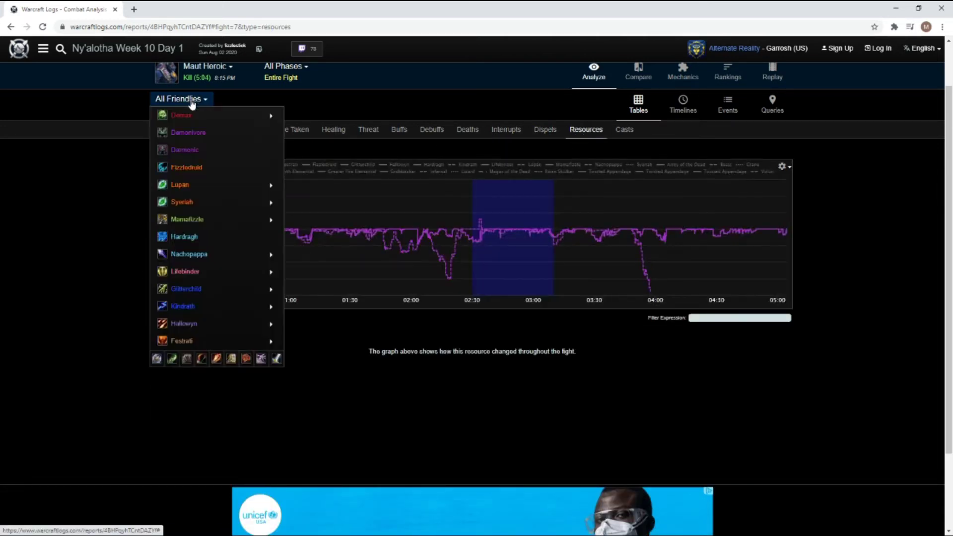
pyautogui.click(195, 323)
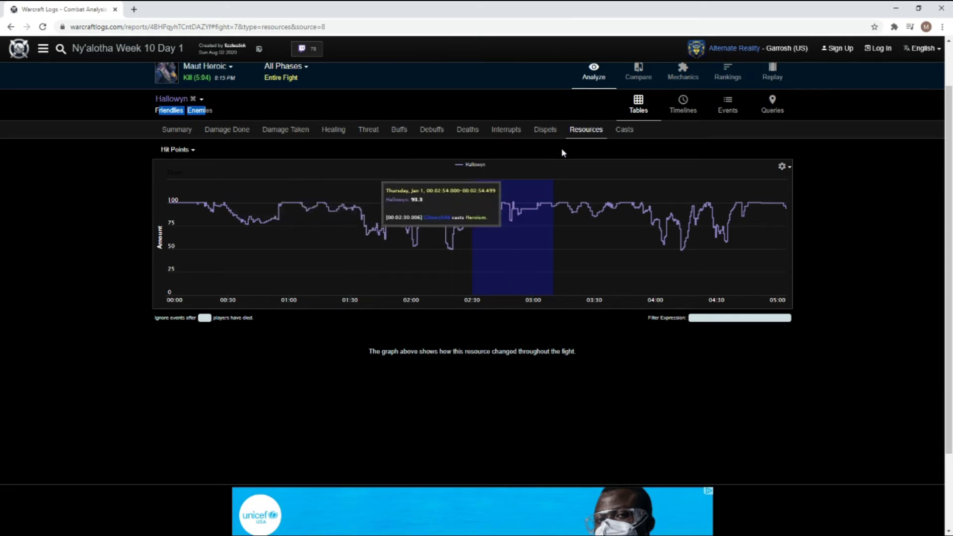
# - Review the Destruction Warlock's casts by spell, including amounts, uptime and casts per minute
pyautogui.click(625, 130)
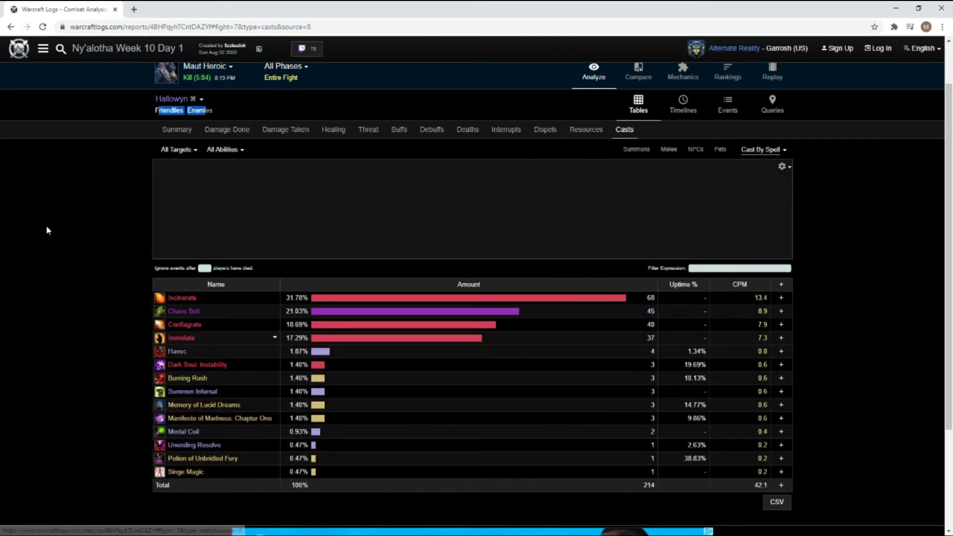
pyautogui.scroll(-2, 55, 231)
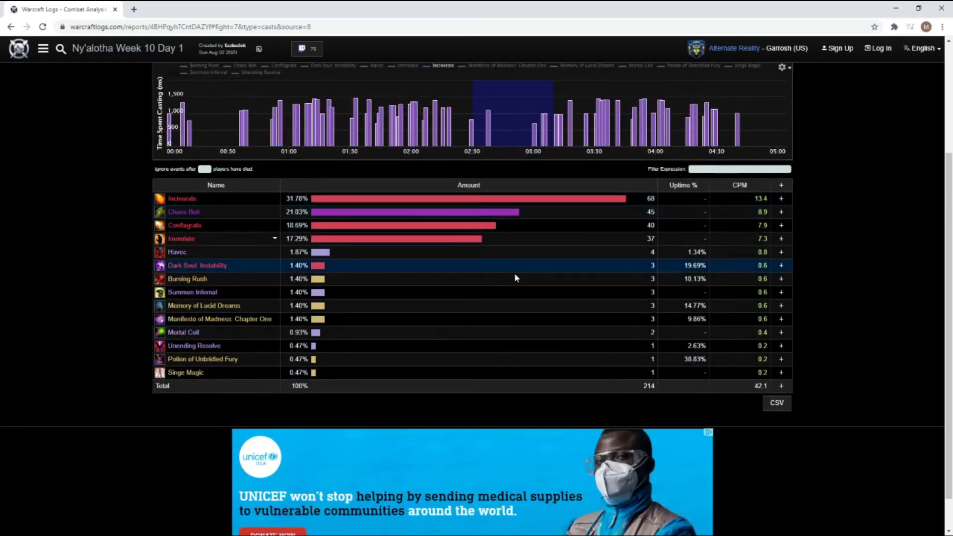
pyautogui.scroll(3, 514, 272)
pyautogui.scroll(-2, 707, 360)
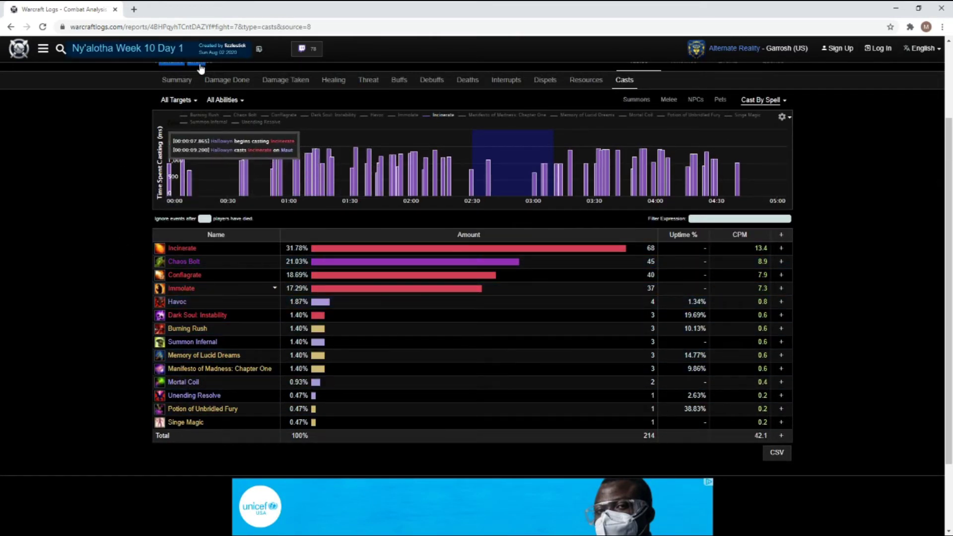
# - Open the comparison options for the Maut Heroic kill and choose the Destruction Warlock as the first player
pyautogui.scroll(2, 447, 198)
pyautogui.click(638, 129)
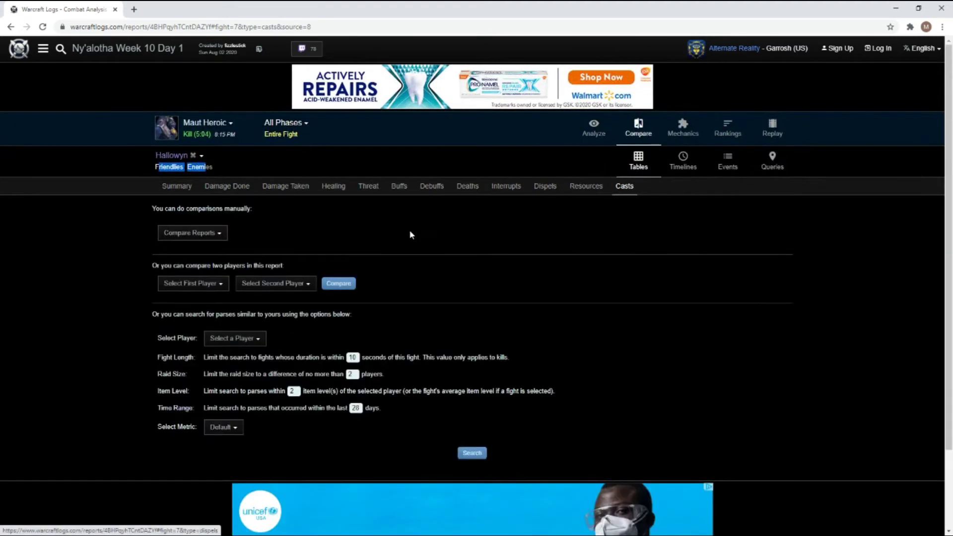
pyautogui.click(215, 234)
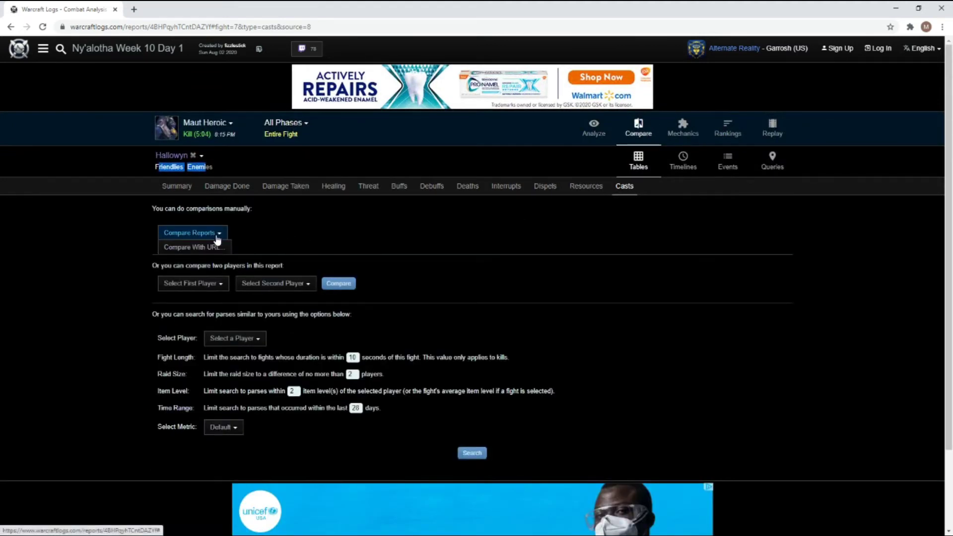
pyautogui.click(264, 233)
pyautogui.click(221, 286)
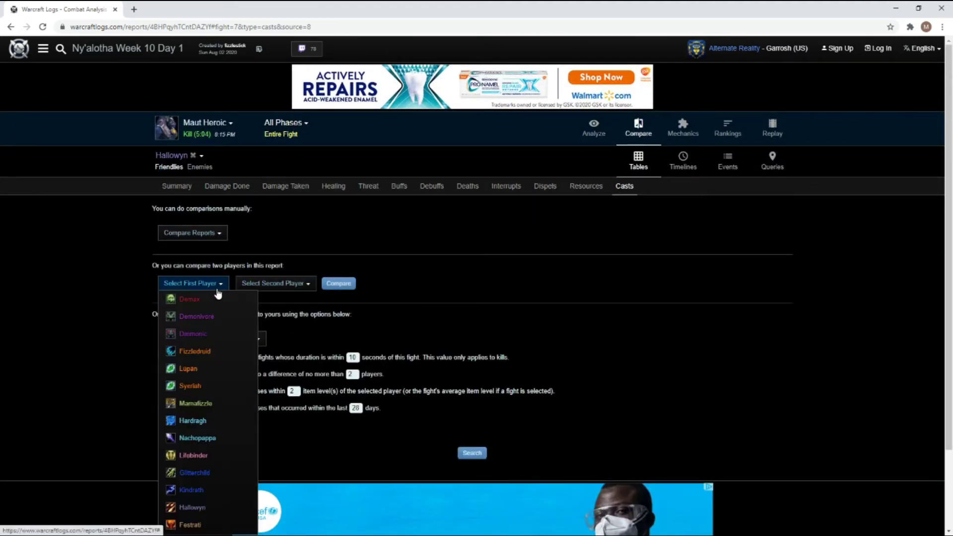
pyautogui.click(201, 507)
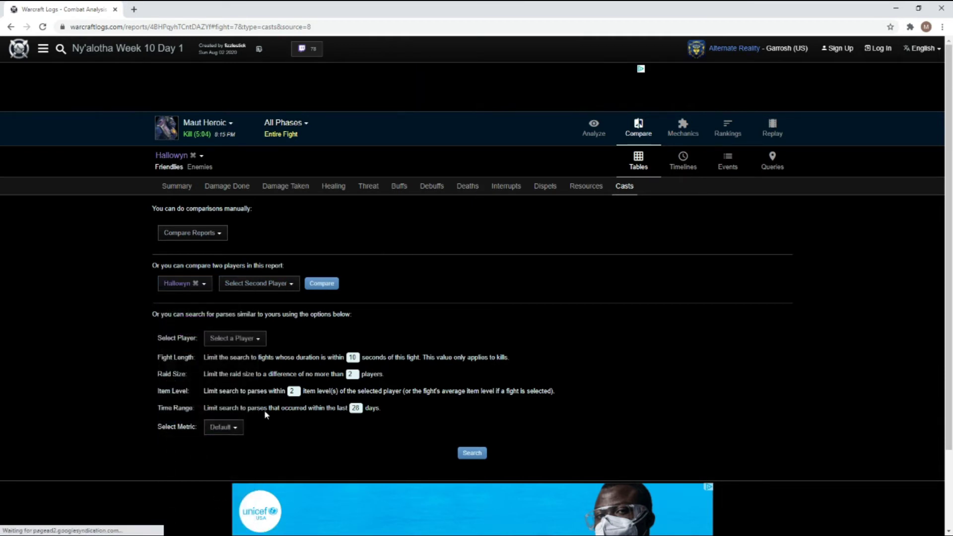
# - Review the choices for the second player and the criteria for finding similar parses
pyautogui.click(280, 288)
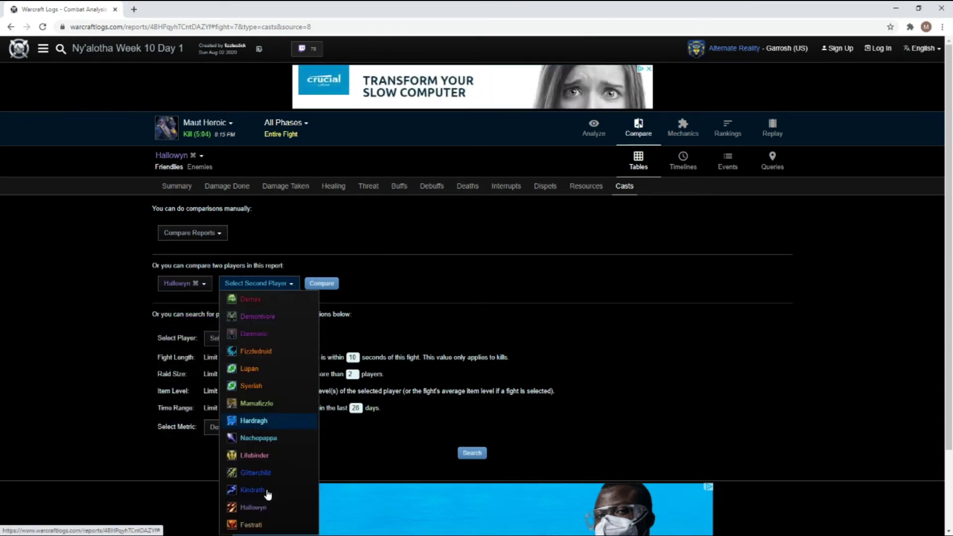
pyautogui.click(391, 277)
pyautogui.click(297, 284)
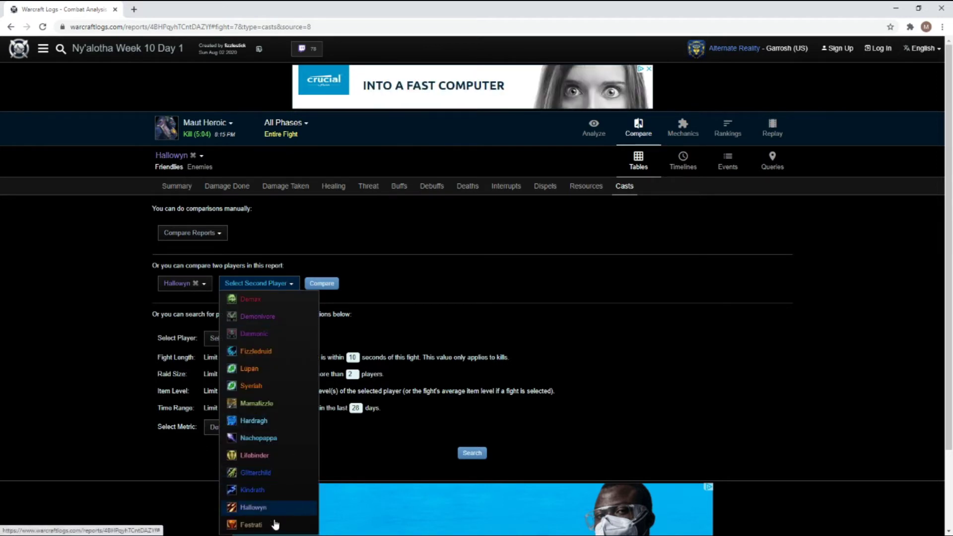
pyautogui.click(246, 282)
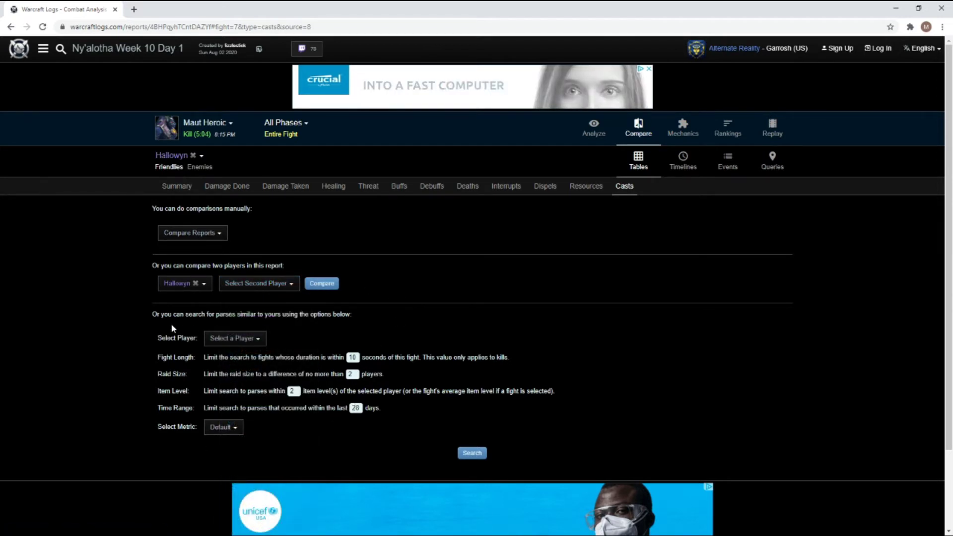
pyautogui.click(245, 335)
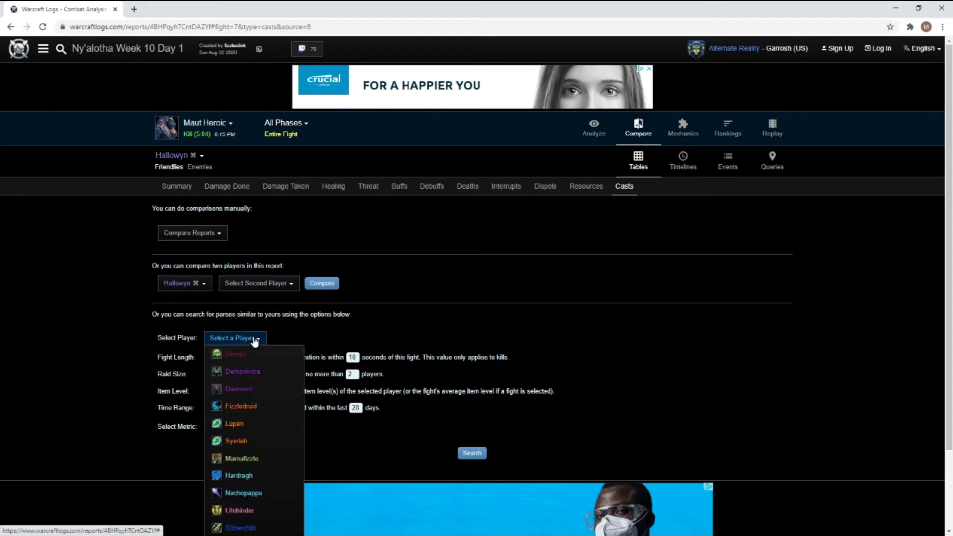
pyautogui.click(54, 294)
pyautogui.scroll(-1, 110, 220)
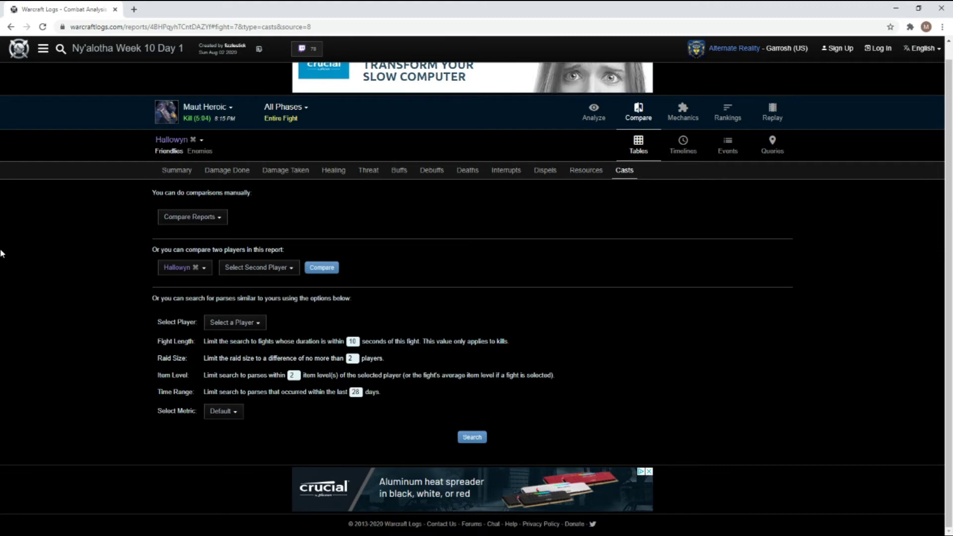
# - Look over the report's list of fights and return to the comparison options
pyautogui.click(257, 267)
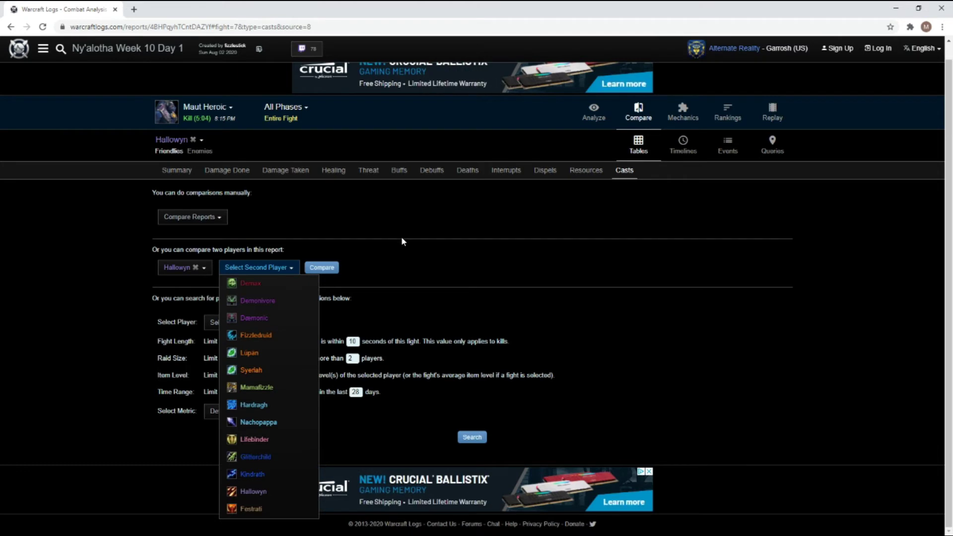
pyautogui.click(217, 111)
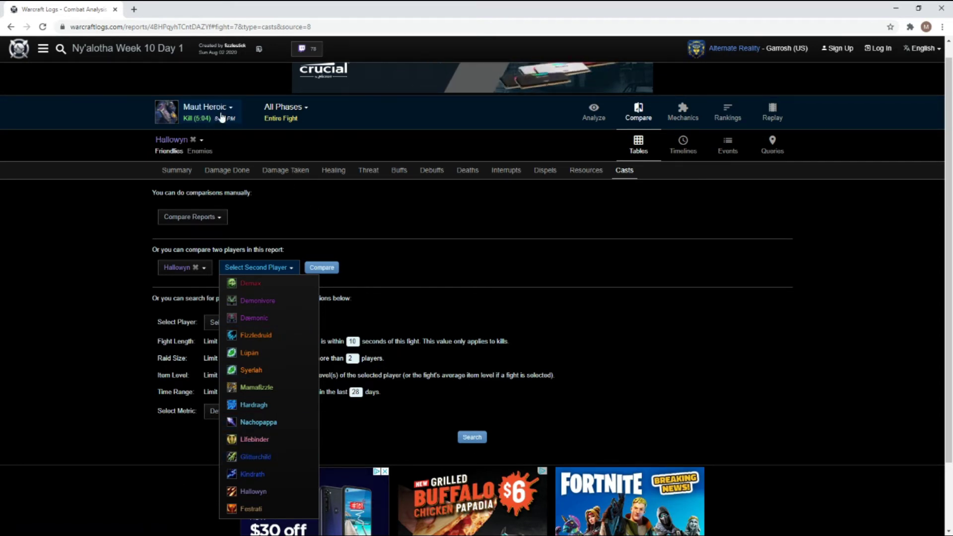
pyautogui.click(208, 106)
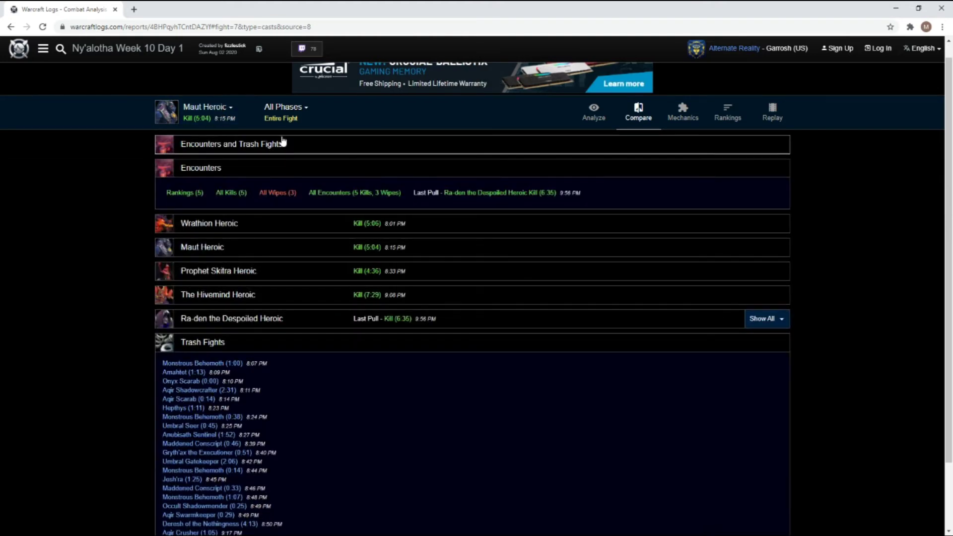
pyautogui.click(634, 122)
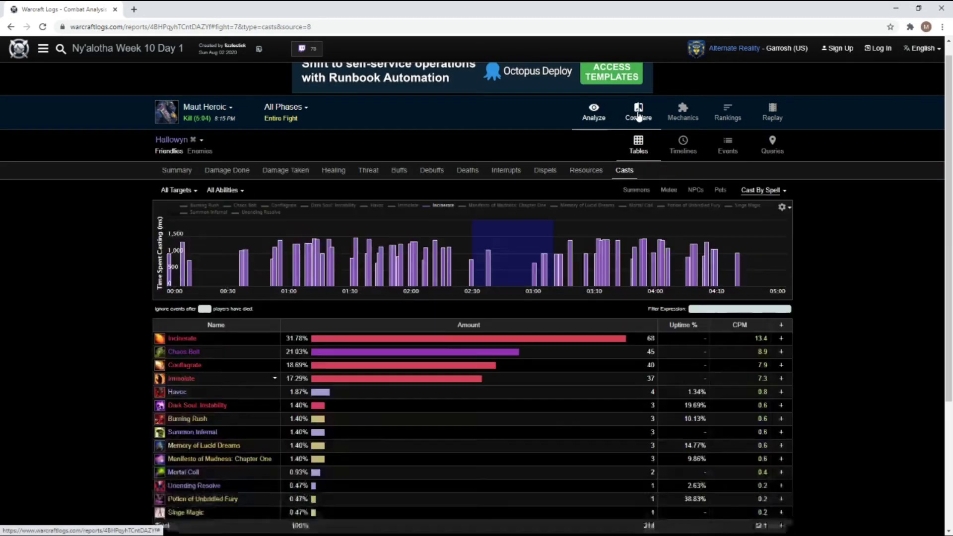
pyautogui.click(638, 118)
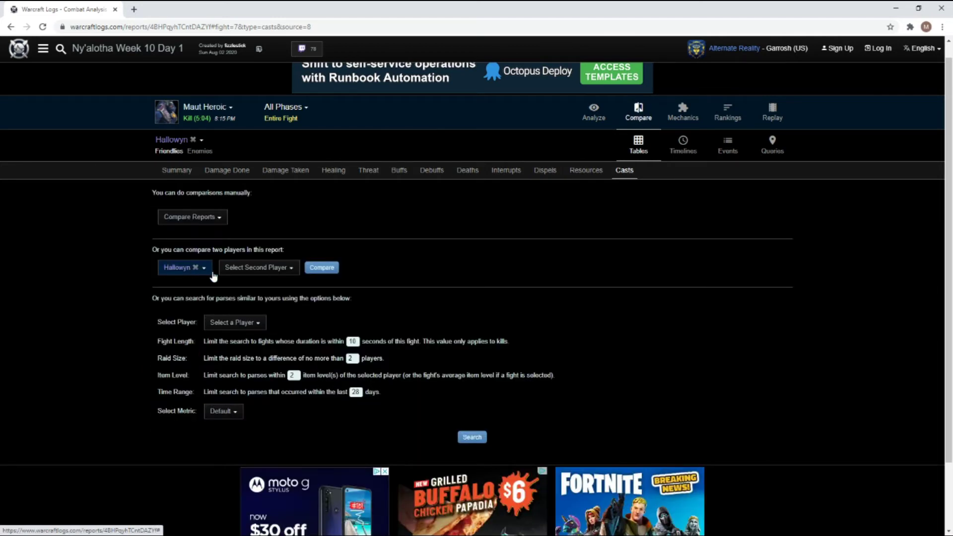
# - Examine which raid members are available as the second player to compare with the Destruction Warlock
pyautogui.click(256, 268)
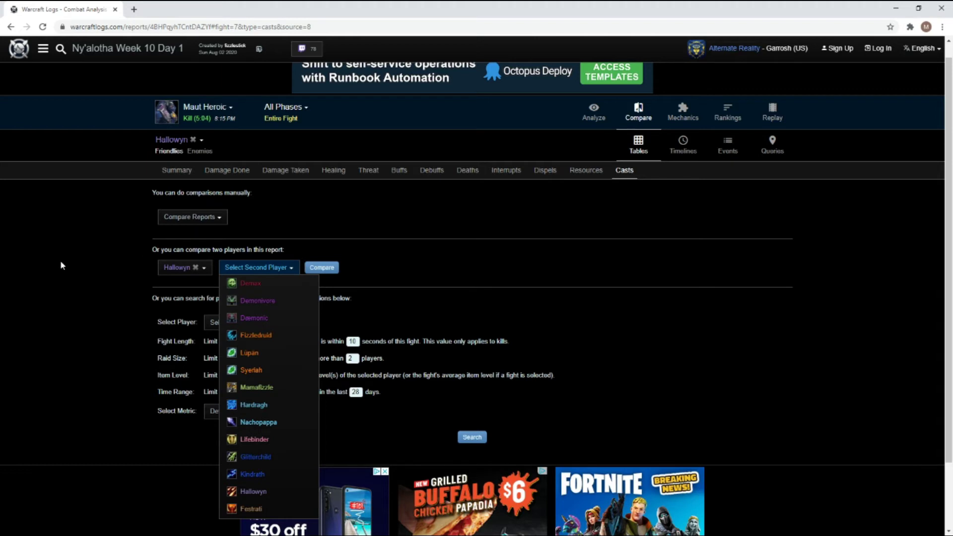
pyautogui.scroll(-1, 58, 291)
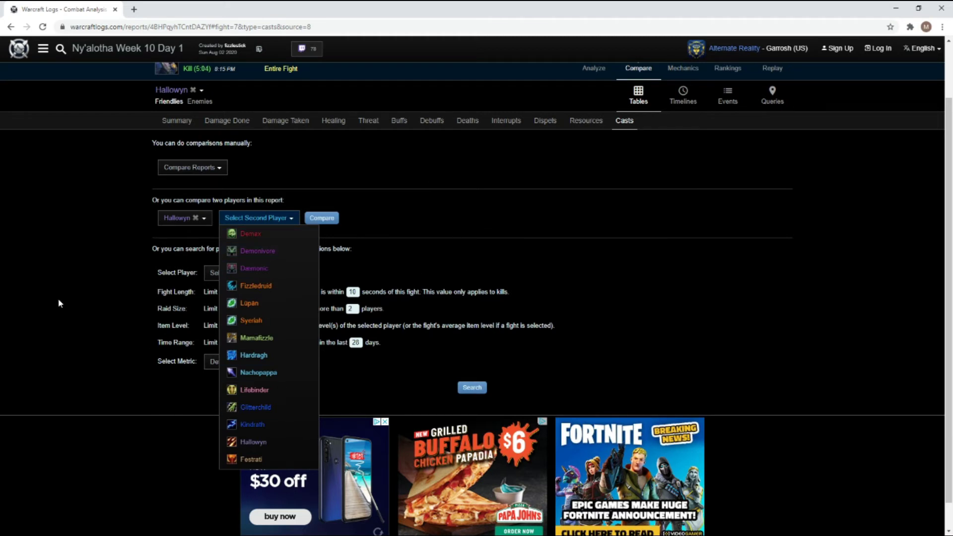
pyautogui.scroll(-1, 104, 325)
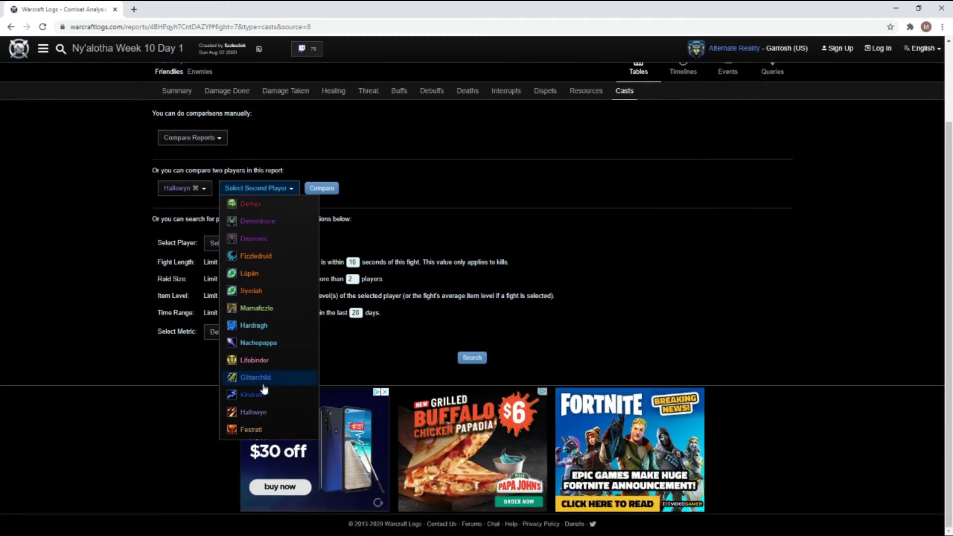
pyautogui.scroll(3, 149, 347)
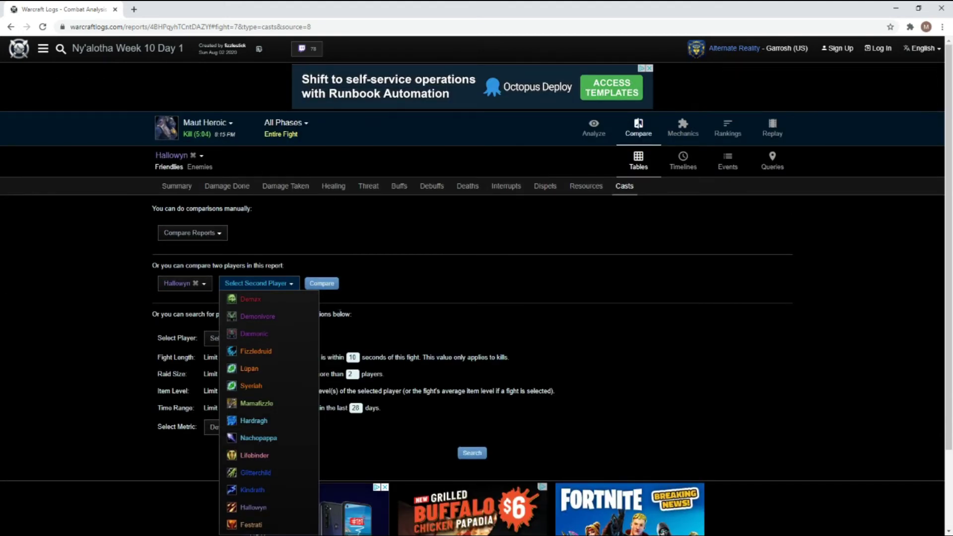
pyautogui.scroll(-3, 275, 292)
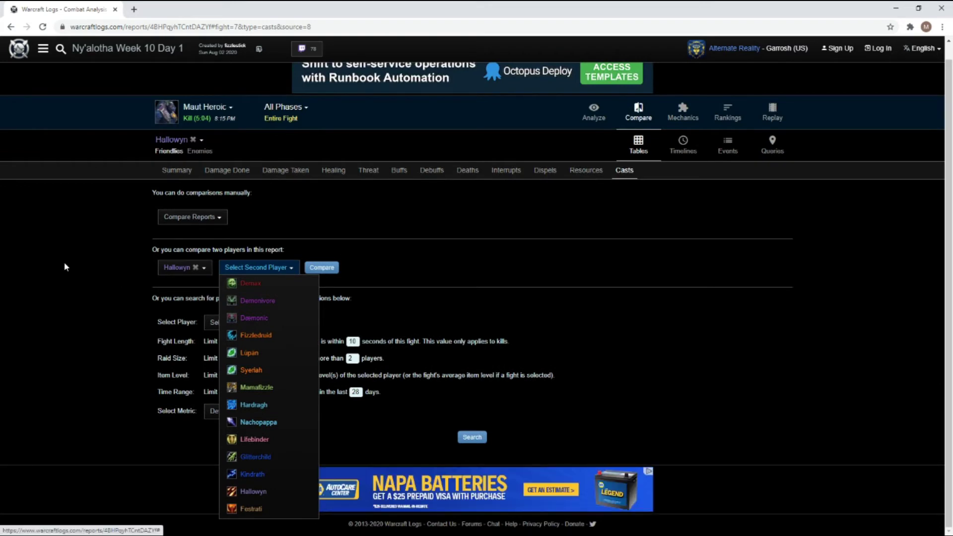
pyautogui.click(79, 295)
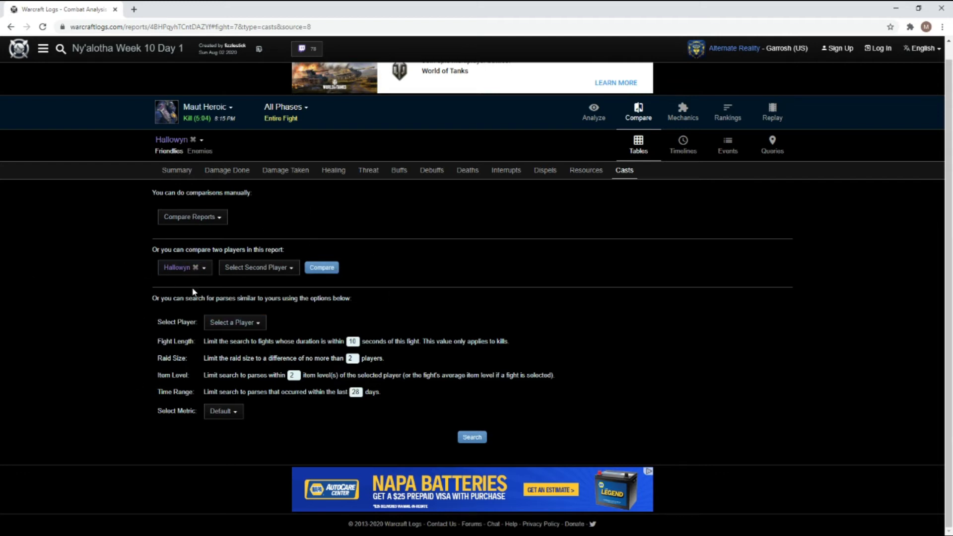
# - Review the report's boss encounters and trash fights in the fight list
pyautogui.click(228, 107)
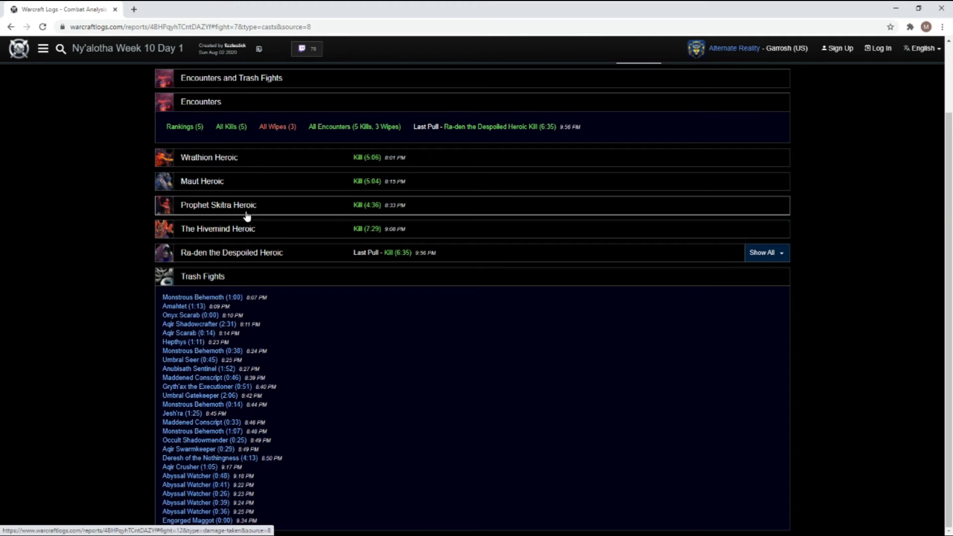
pyautogui.click(117, 259)
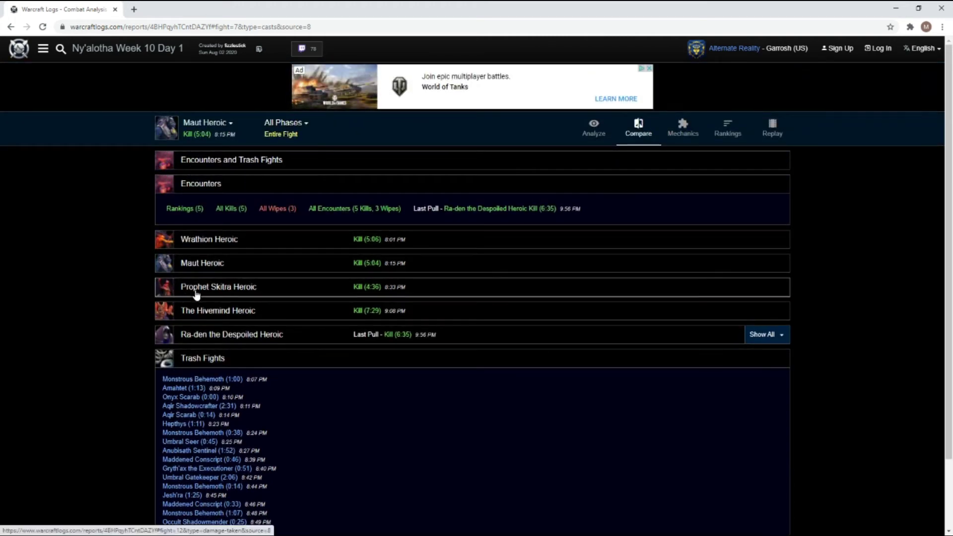
pyautogui.scroll(-1, 199, 285)
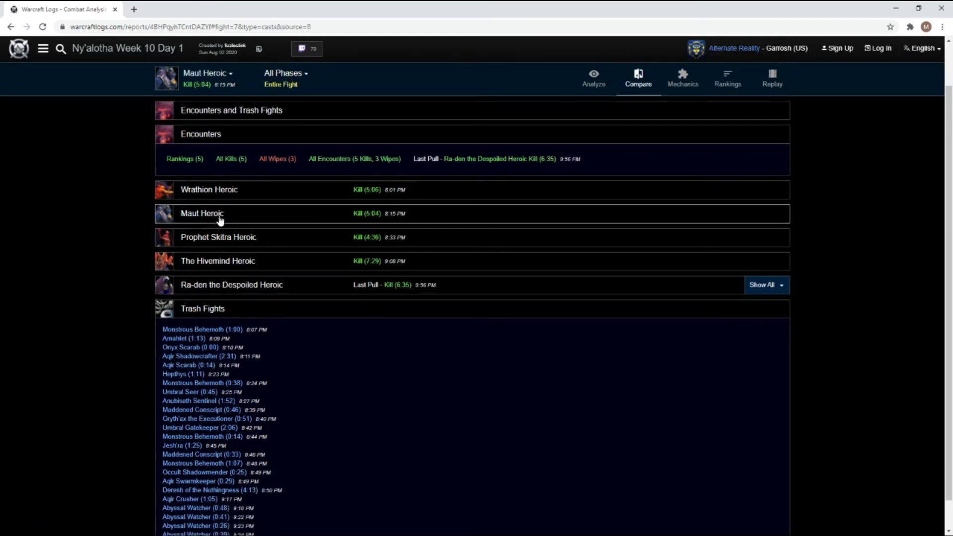
pyautogui.scroll(1, 181, 138)
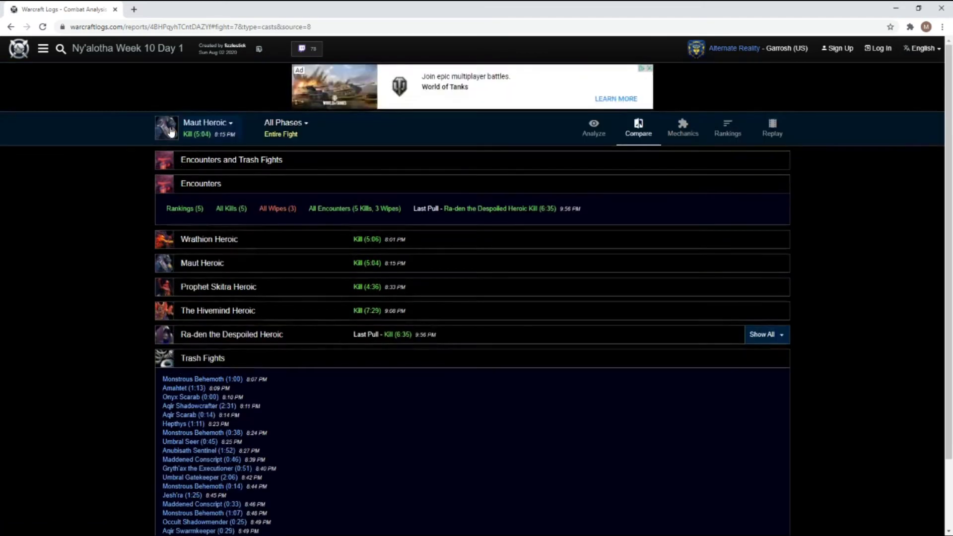
pyautogui.click(42, 51)
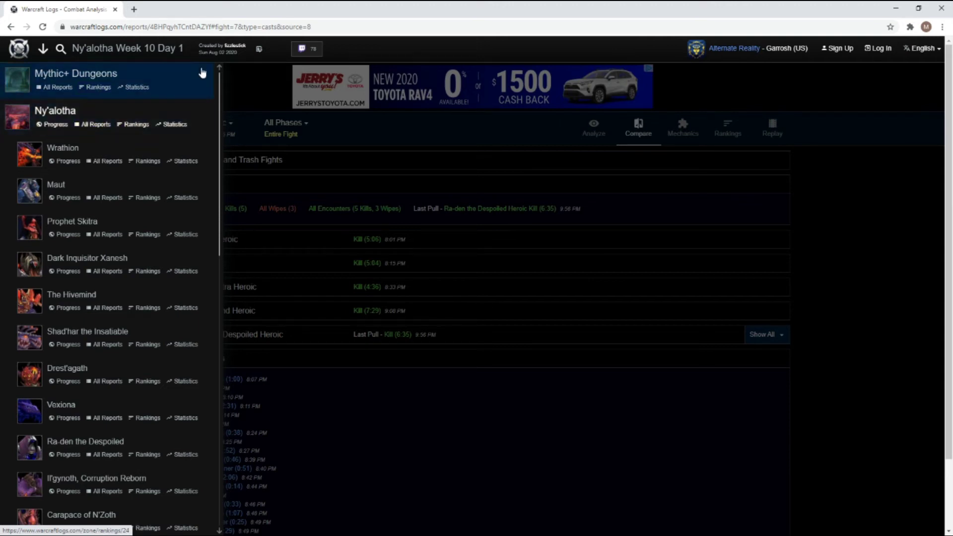
pyautogui.click(236, 89)
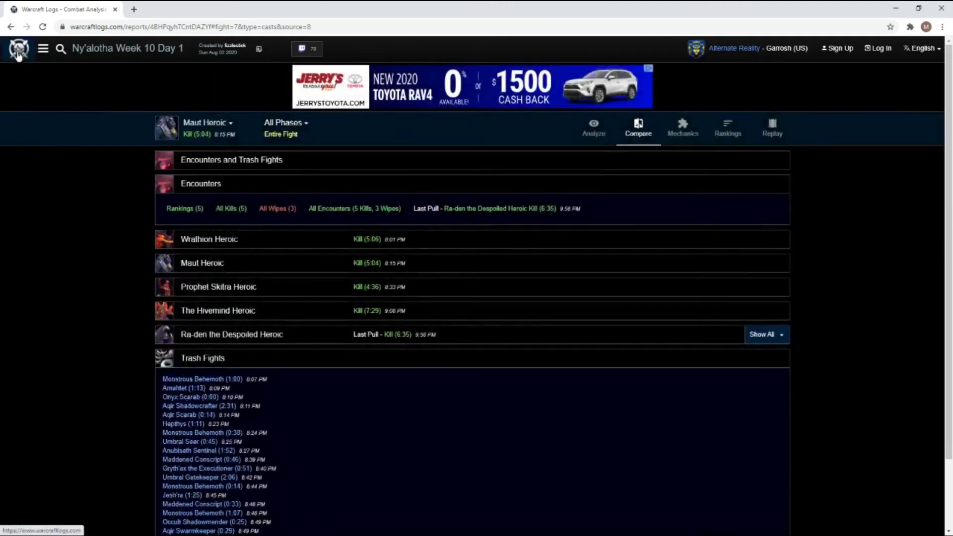
pyautogui.click(10, 27)
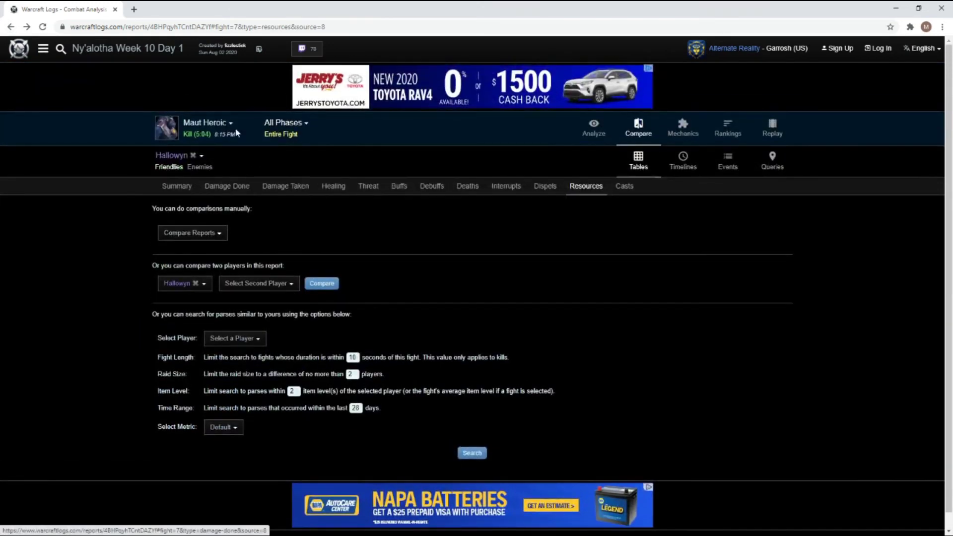
pyautogui.click(210, 124)
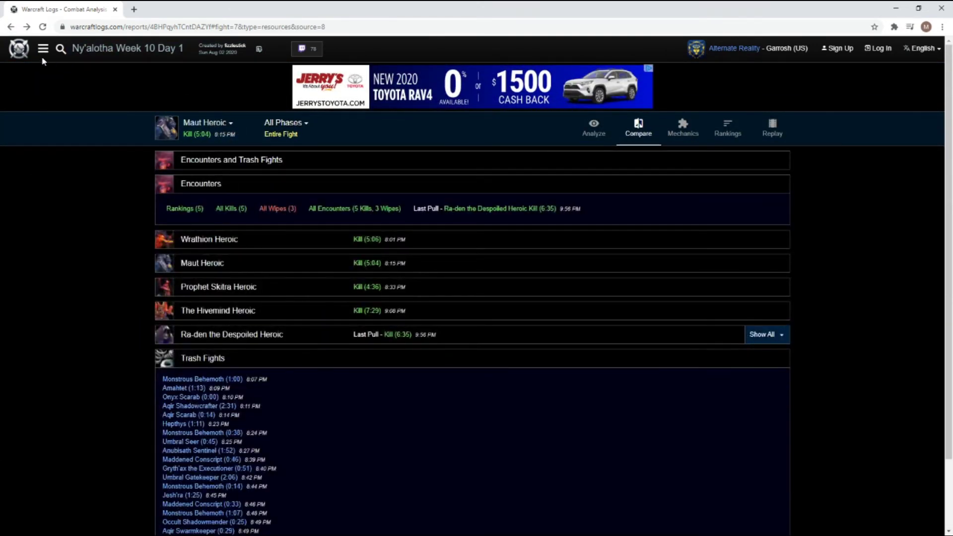
pyautogui.click(222, 130)
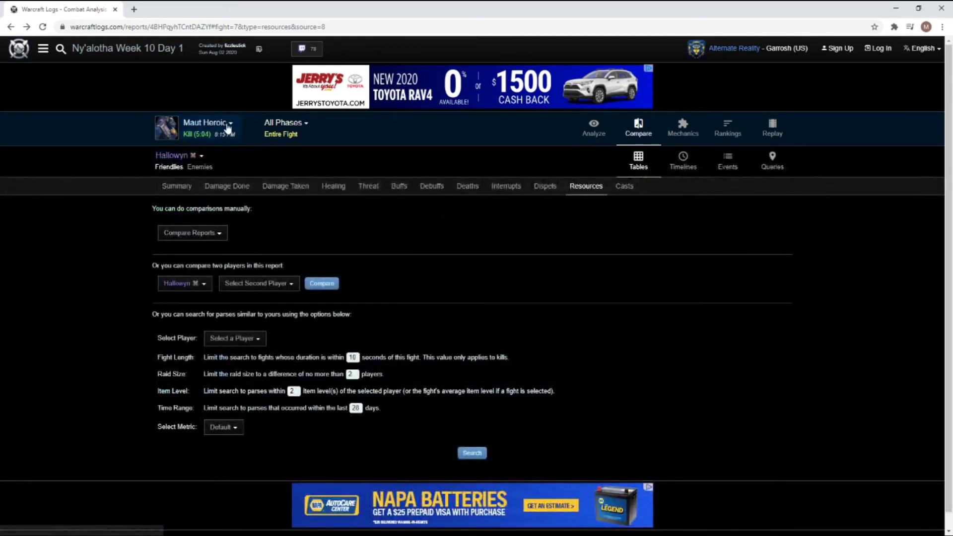
pyautogui.click(227, 128)
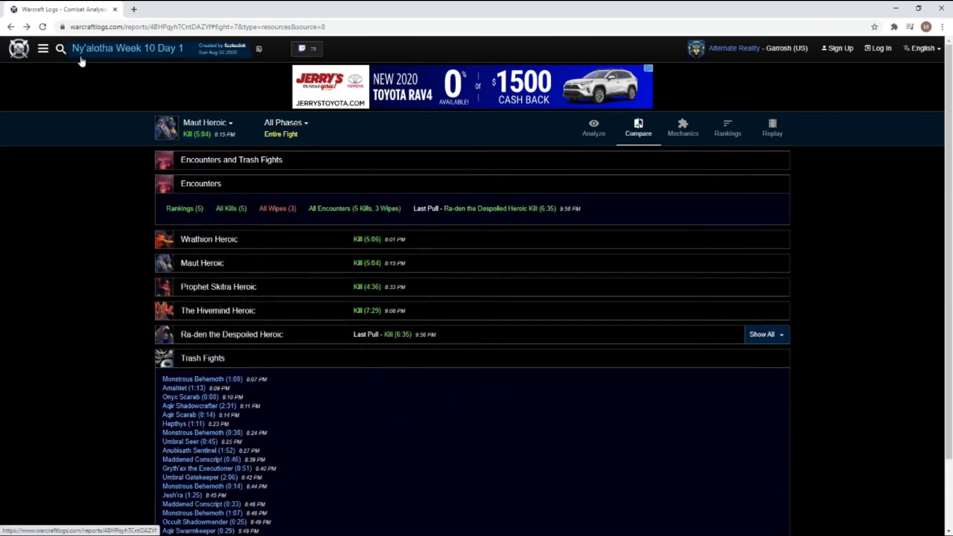
pyautogui.click(42, 49)
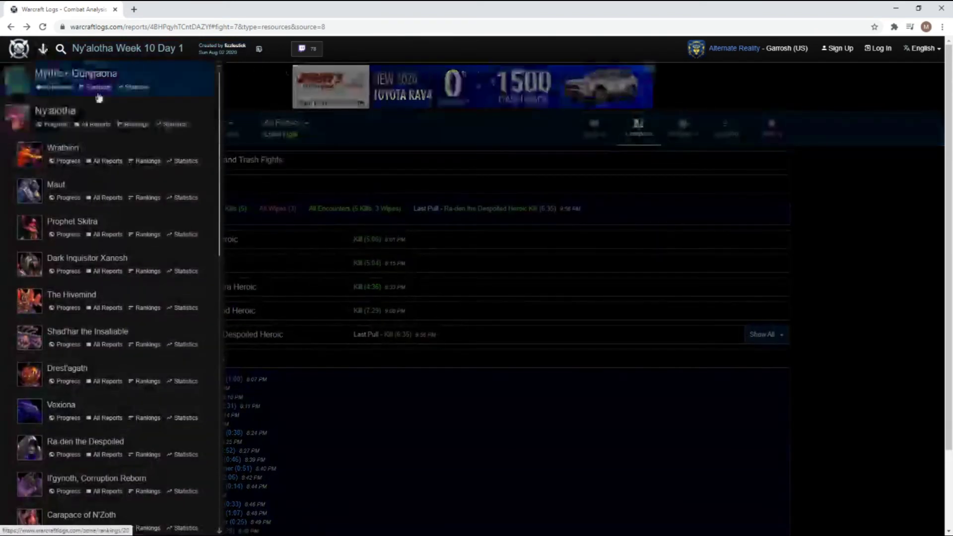
pyautogui.click(308, 54)
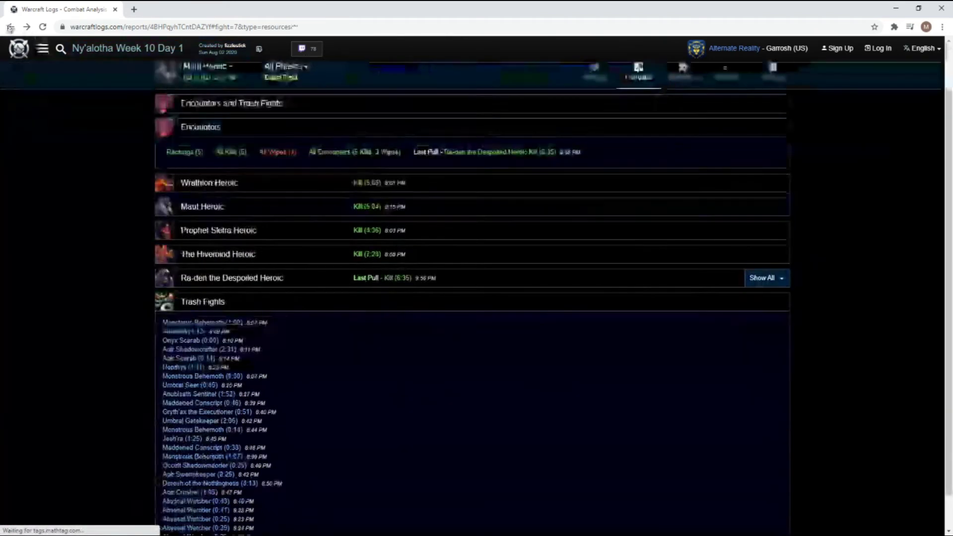
pyautogui.click(10, 27)
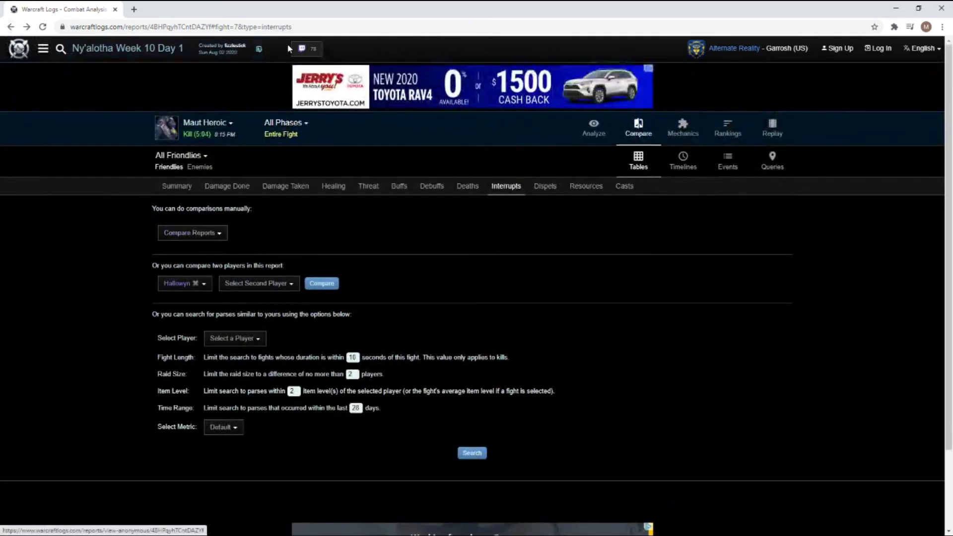
# - Search the site for the Warlock's character by name and open the profile on US - Garrosh
pyautogui.click(131, 52)
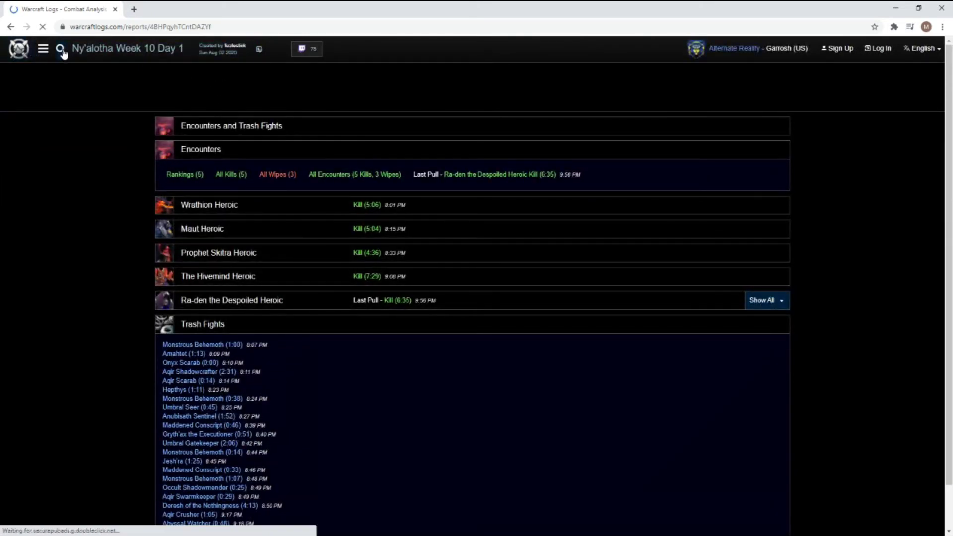
pyautogui.click(61, 49)
pyautogui.write('h')
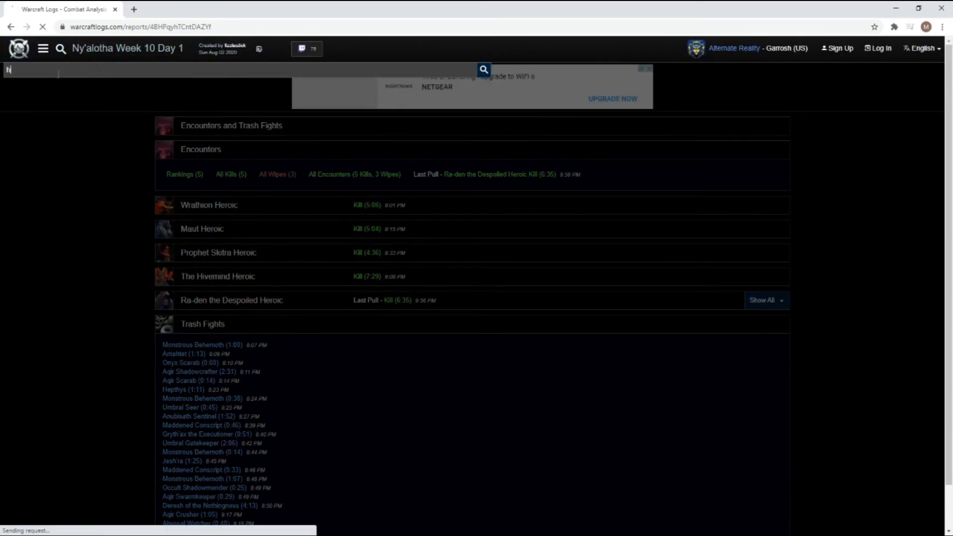
pyautogui.write('allowyn')
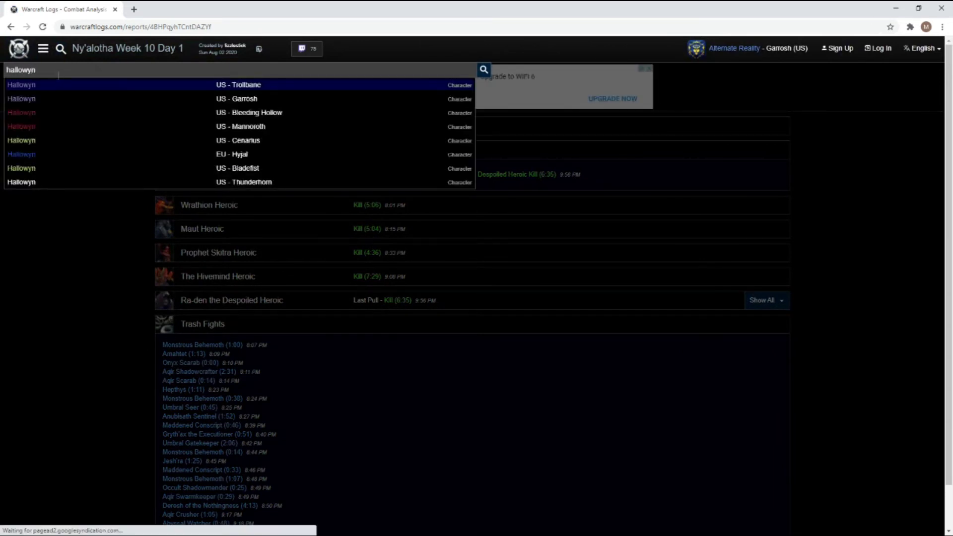
pyautogui.click(5, 99)
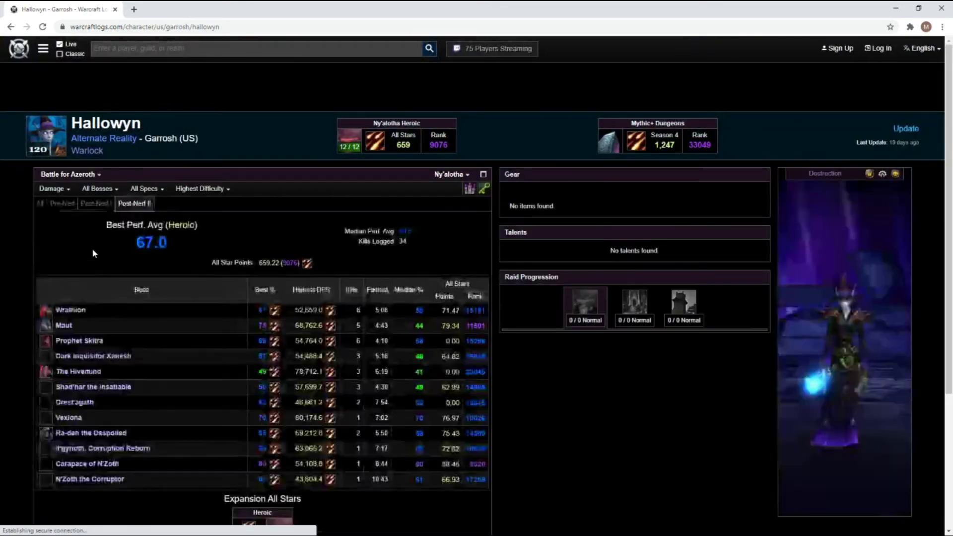
# - Examine the Warlock's logged Heroic kills of The Hivemind and return to the character's boss overview
pyautogui.scroll(-1, 123, 253)
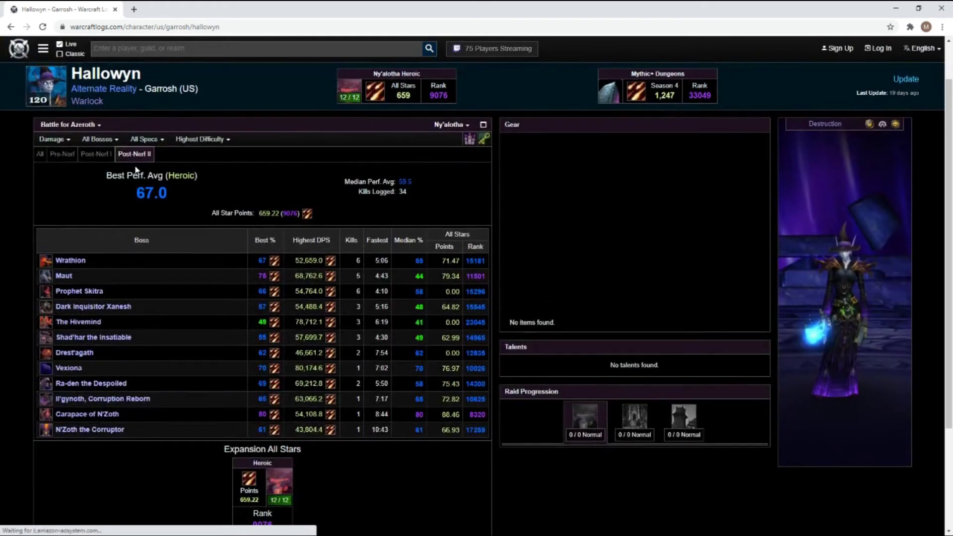
pyautogui.click(84, 321)
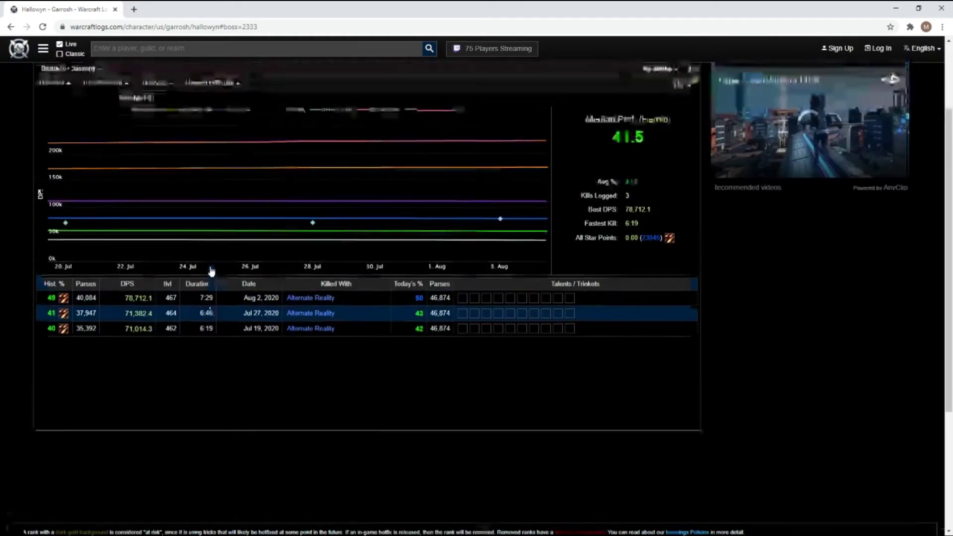
pyautogui.scroll(1, 211, 268)
pyautogui.scroll(1, 212, 271)
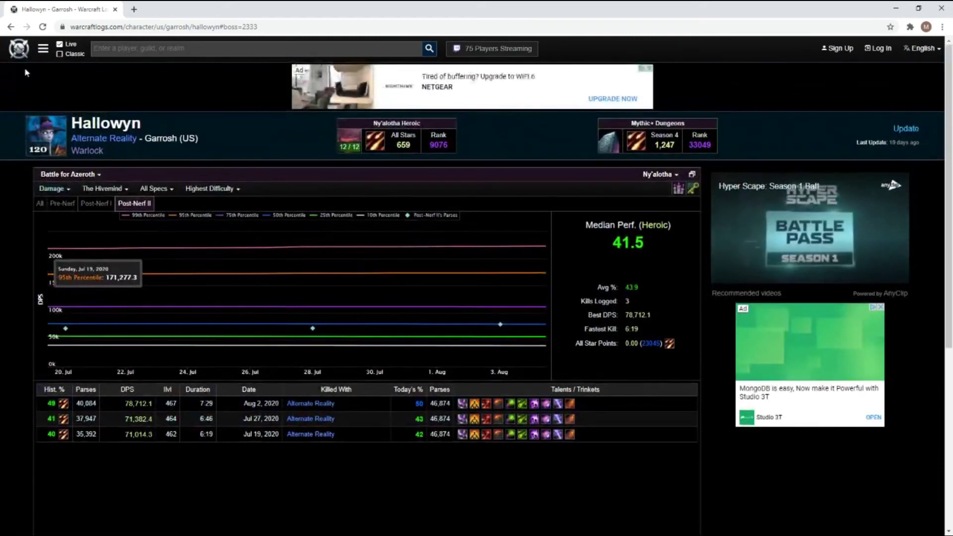
pyautogui.click(10, 28)
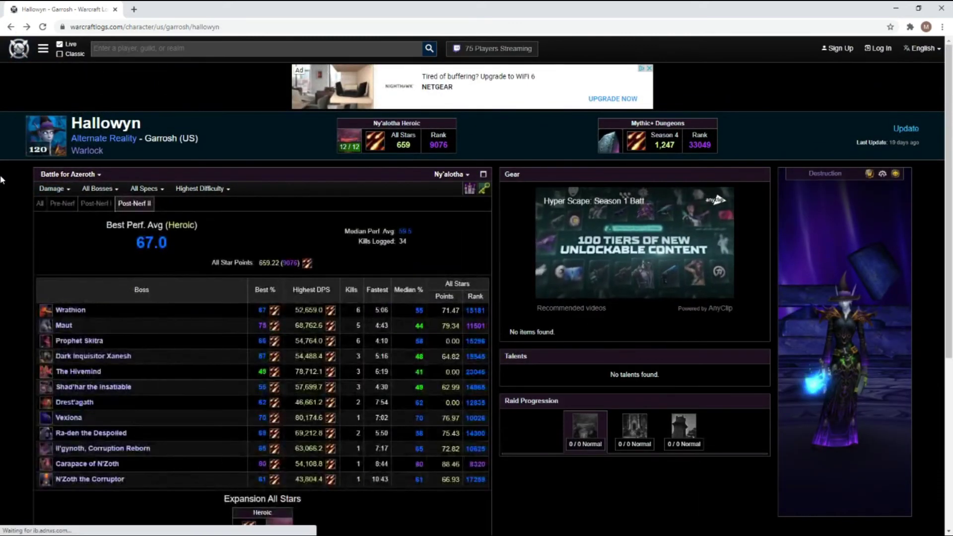
# - Open the Warlock's Vexiona kill history and the report for the Aug 17, 2020 kill
pyautogui.scroll(-1, 5, 208)
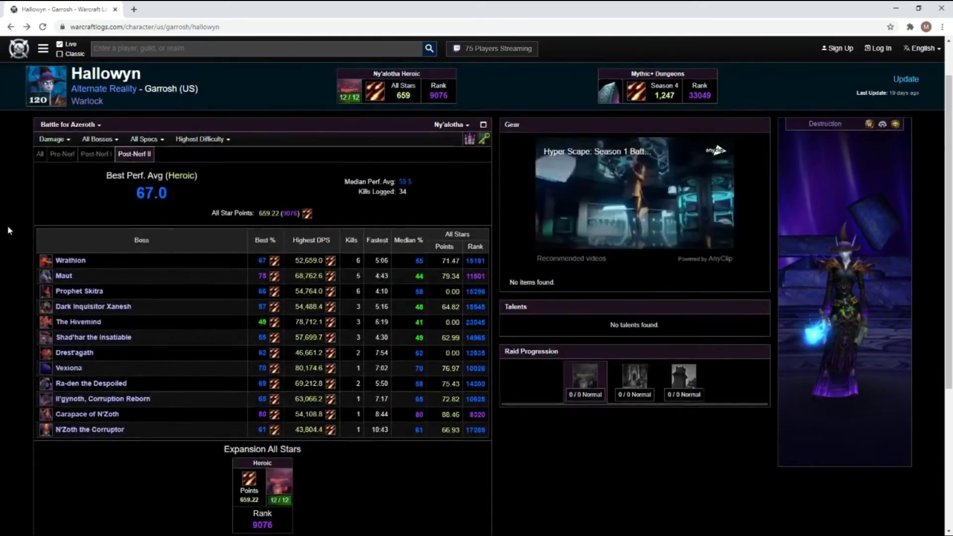
pyautogui.click(69, 369)
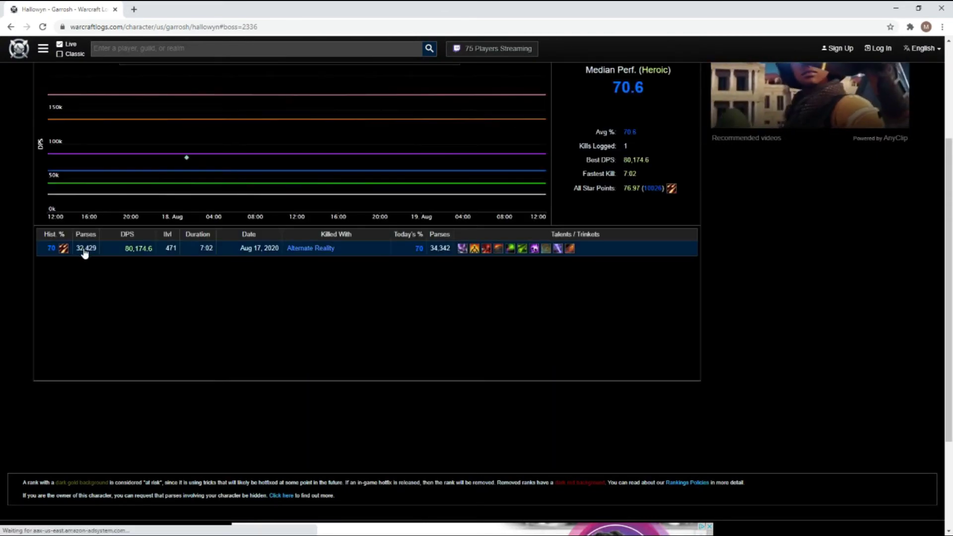
pyautogui.click(84, 251)
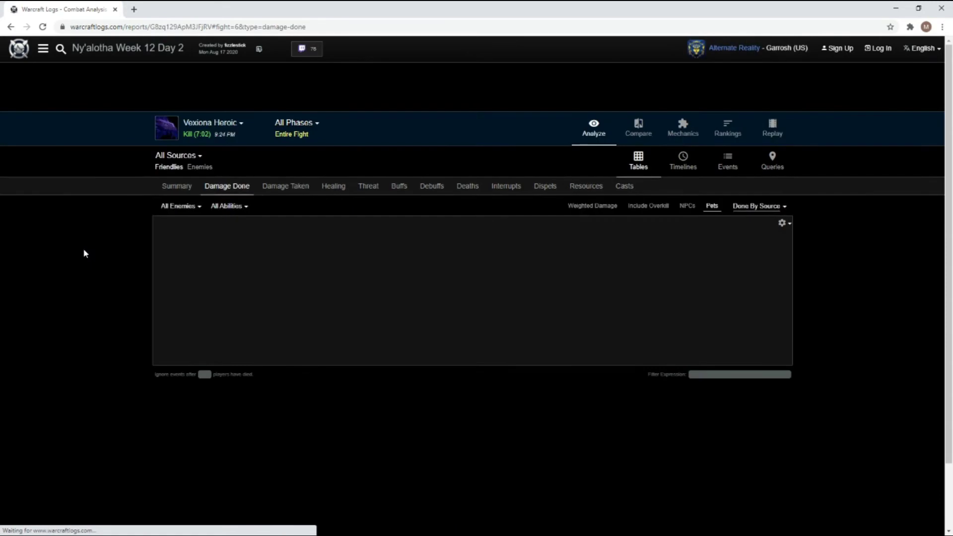
# - Review the raid members' parses, item levels and DPS in the Vexiona Heroic Damage Done table
pyautogui.scroll(-2, 84, 256)
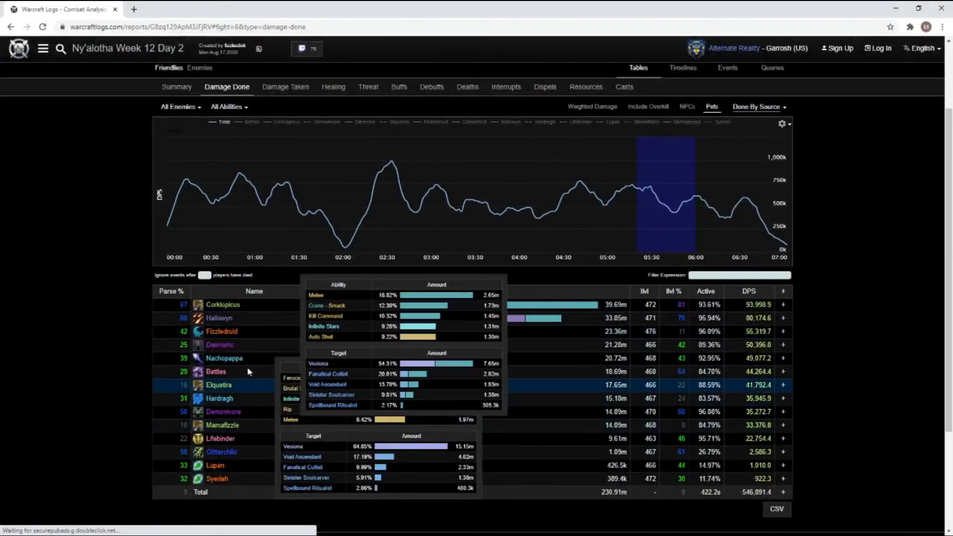
pyautogui.scroll(-1, 74, 315)
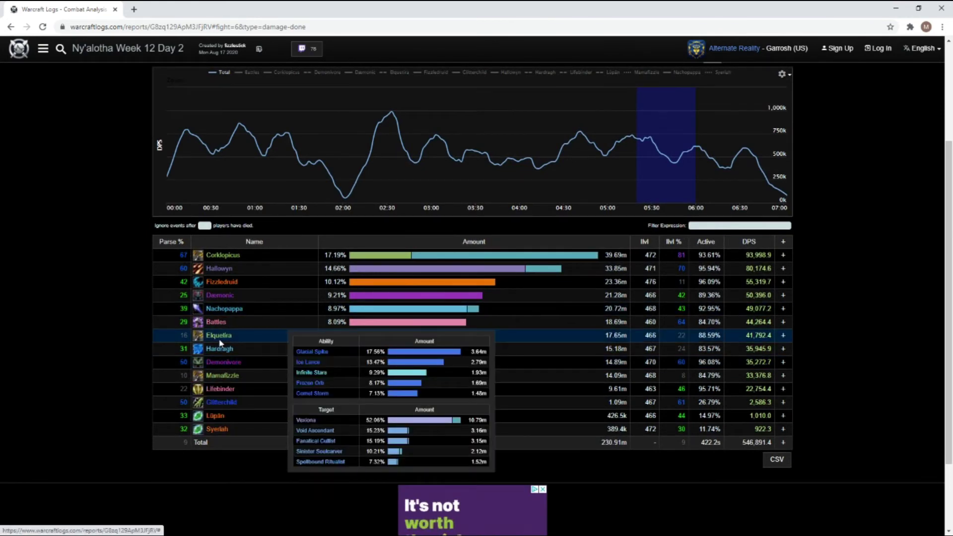
pyautogui.scroll(1, 565, 228)
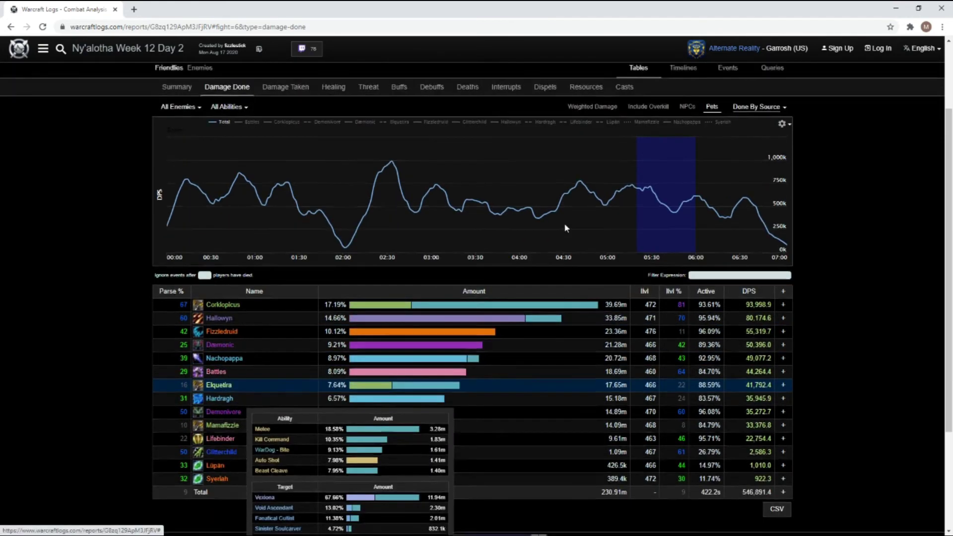
pyautogui.scroll(2, 566, 228)
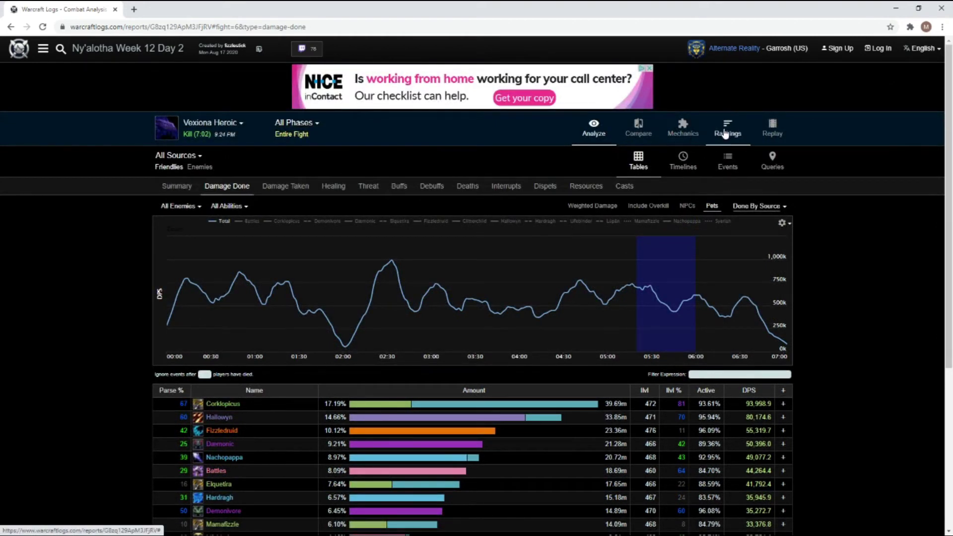
# - Compare two Hunters in the Vexiona report, with the item level 468 one as first player and the item level 472 one as second
pyautogui.click(638, 130)
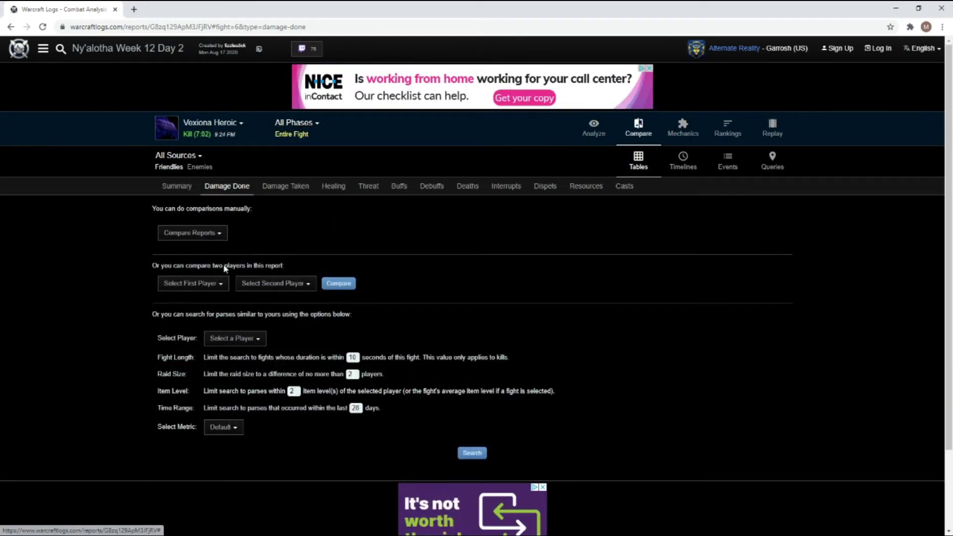
pyautogui.click(216, 283)
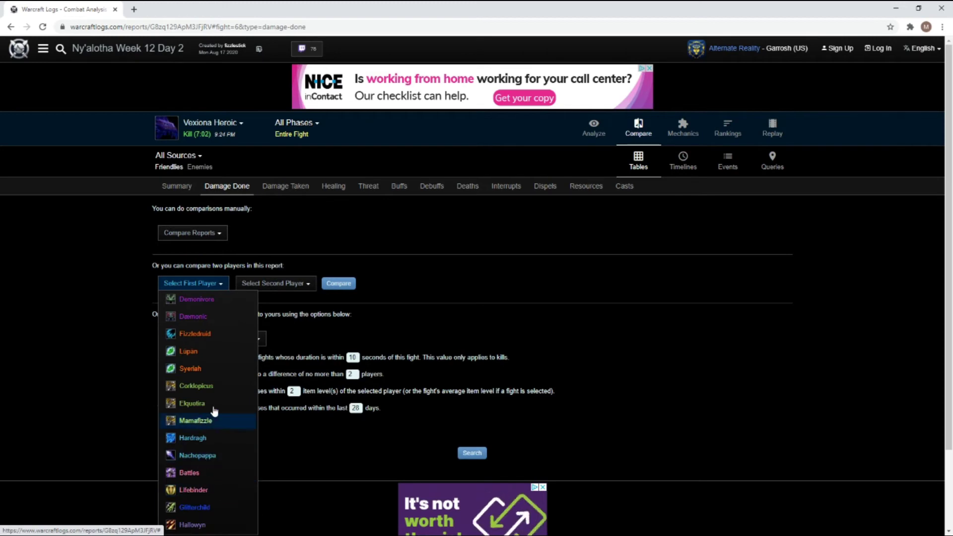
pyautogui.click(211, 420)
pyautogui.click(278, 283)
pyautogui.click(274, 389)
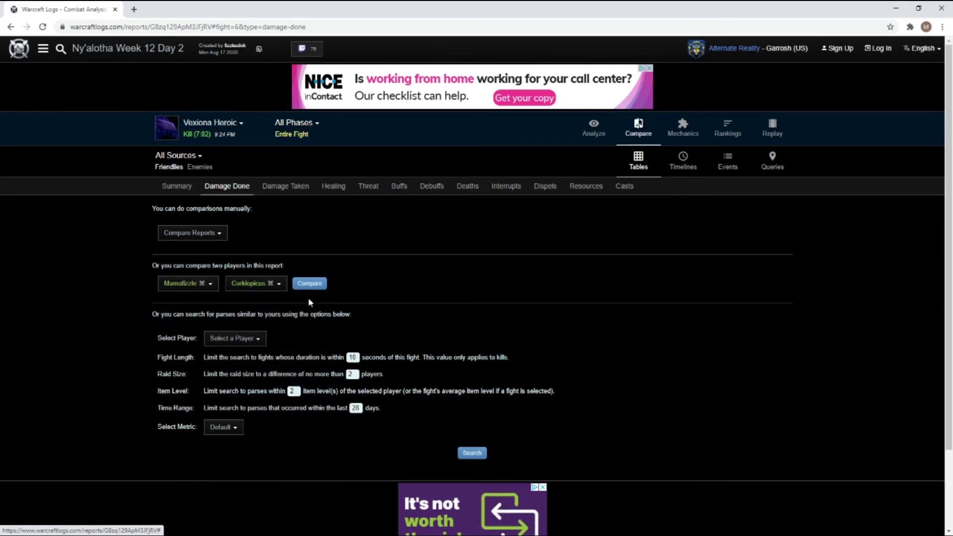
pyautogui.click(309, 284)
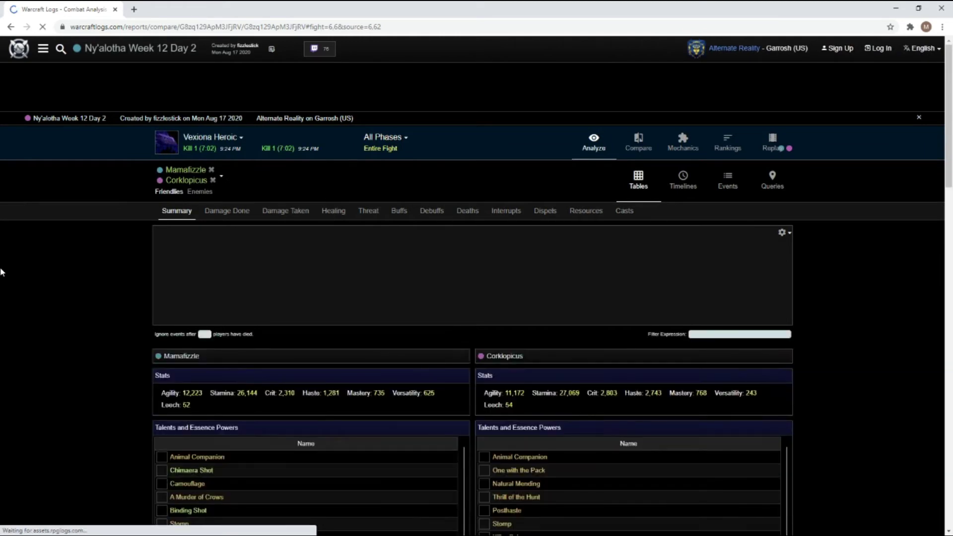
# - Examine the damage graph, talents, Azerite powers and gear of the two Hunters side by side
pyautogui.scroll(-3, 3, 263)
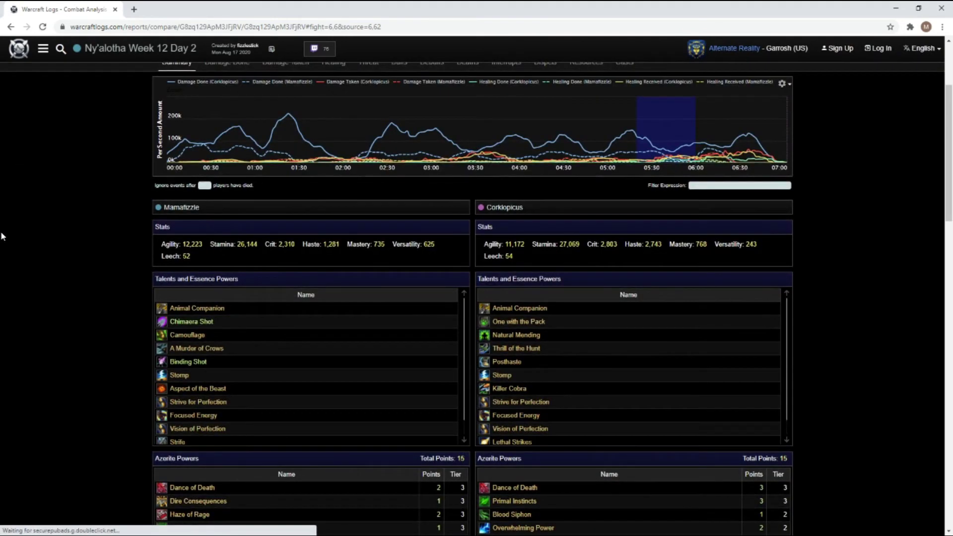
pyautogui.scroll(-2, 2, 222)
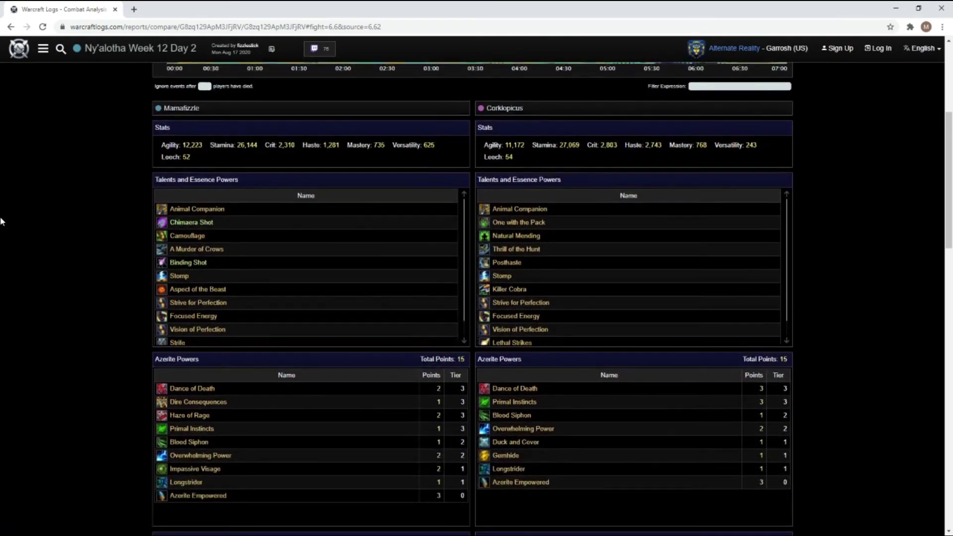
pyautogui.scroll(2, 2, 221)
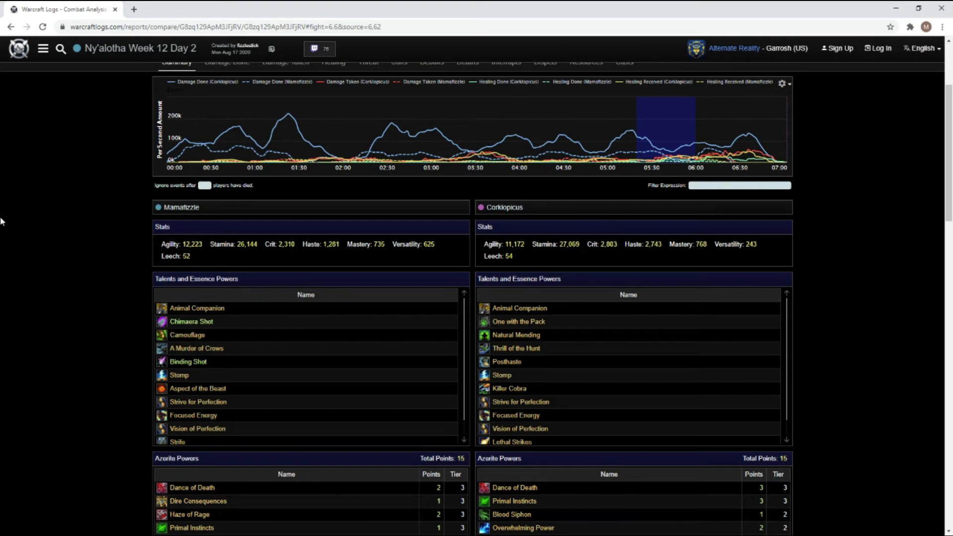
pyautogui.scroll(1, 3, 222)
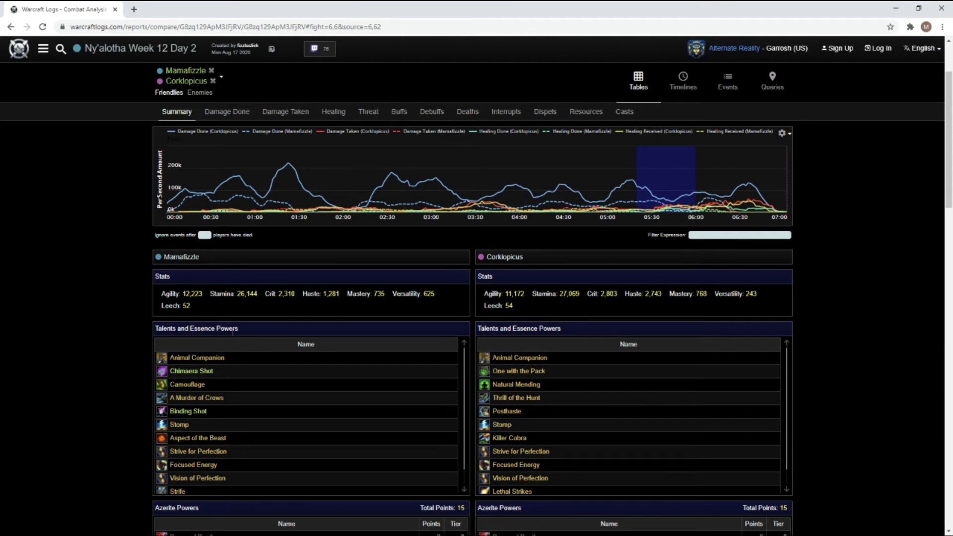
pyautogui.scroll(-1, 233, 337)
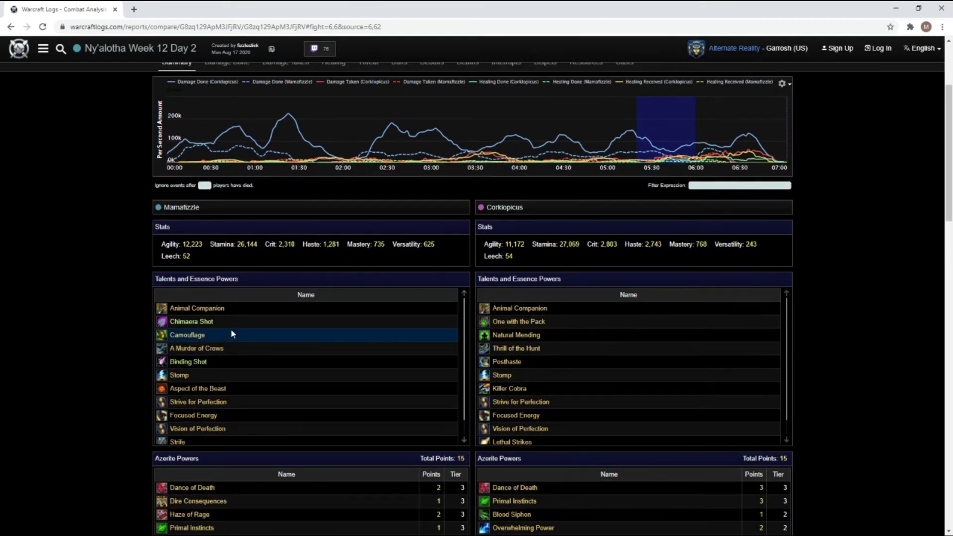
pyautogui.scroll(-3, 126, 291)
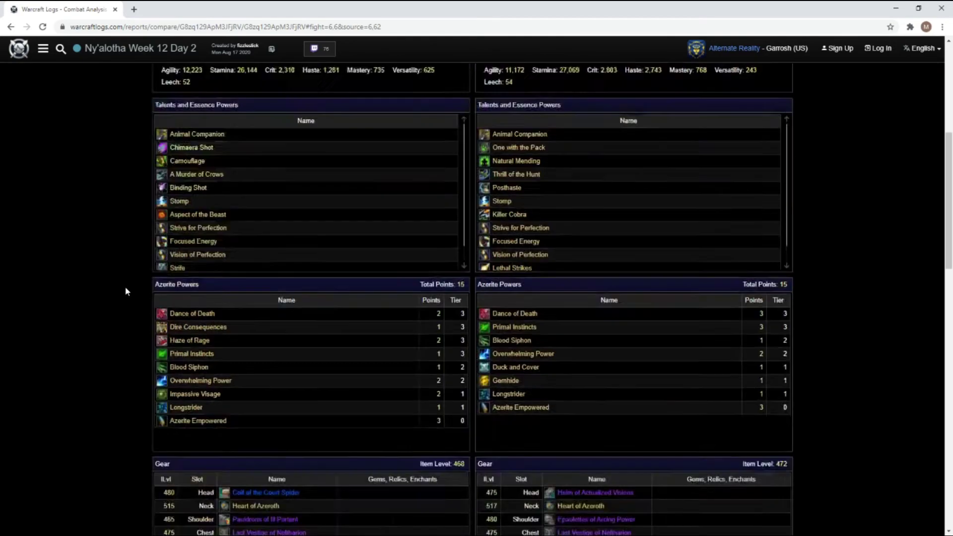
pyautogui.scroll(-3, 126, 291)
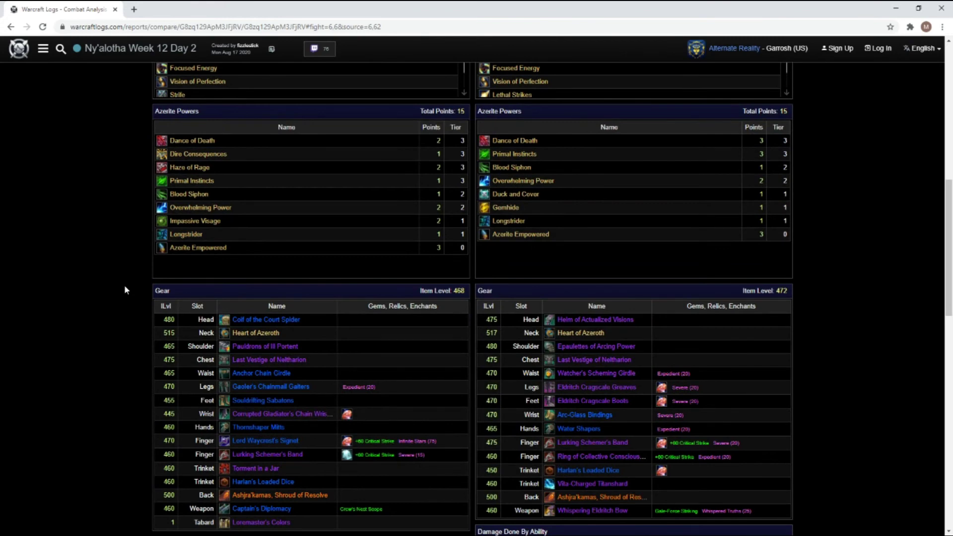
pyautogui.scroll(8, 124, 290)
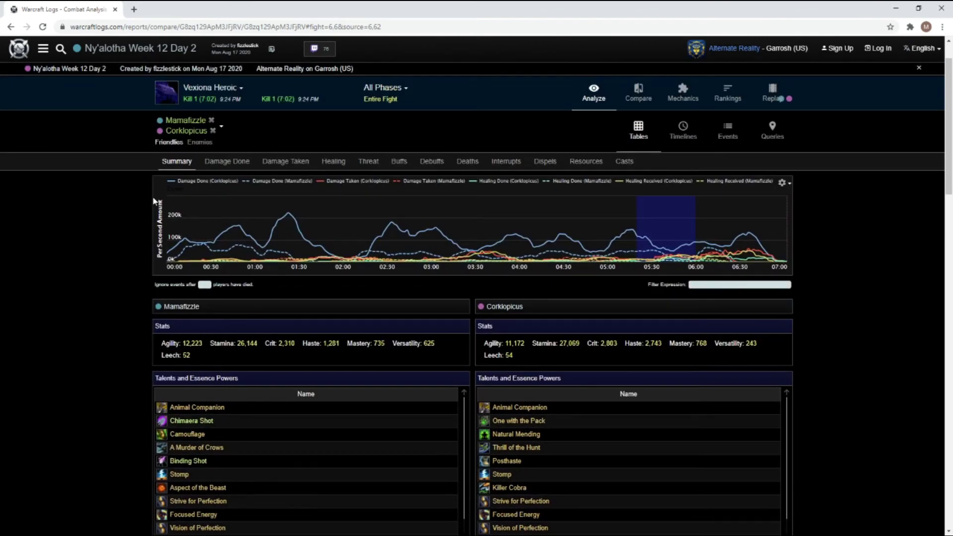
# - Compare the two Hunters' Agility, Stamina, Crit, Haste and Mastery, highlighting the values in both Stats sections
pyautogui.scroll(-4, 106, 239)
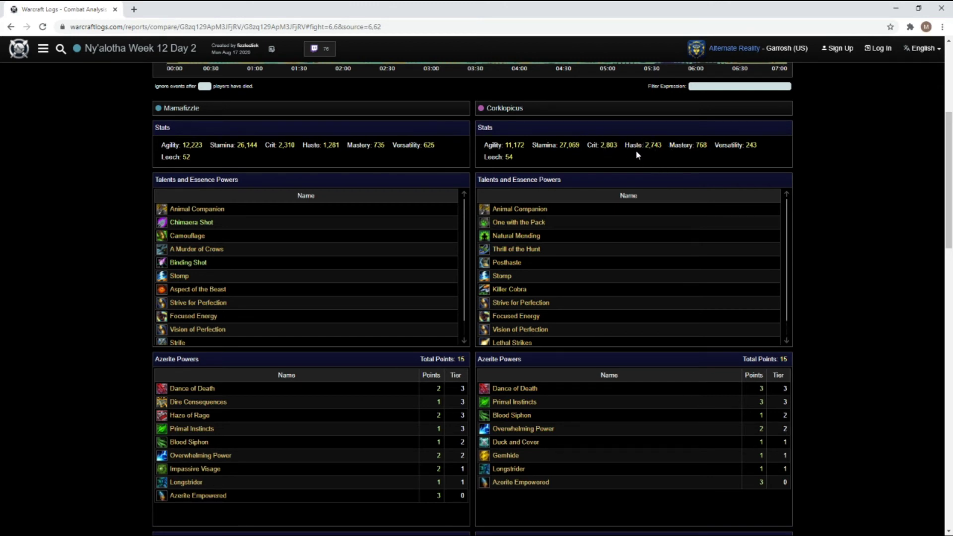
pyautogui.moveTo(627, 144); pyautogui.dragTo(660, 146)
pyautogui.click(662, 147)
pyautogui.moveTo(484, 146); pyautogui.dragTo(692, 146)
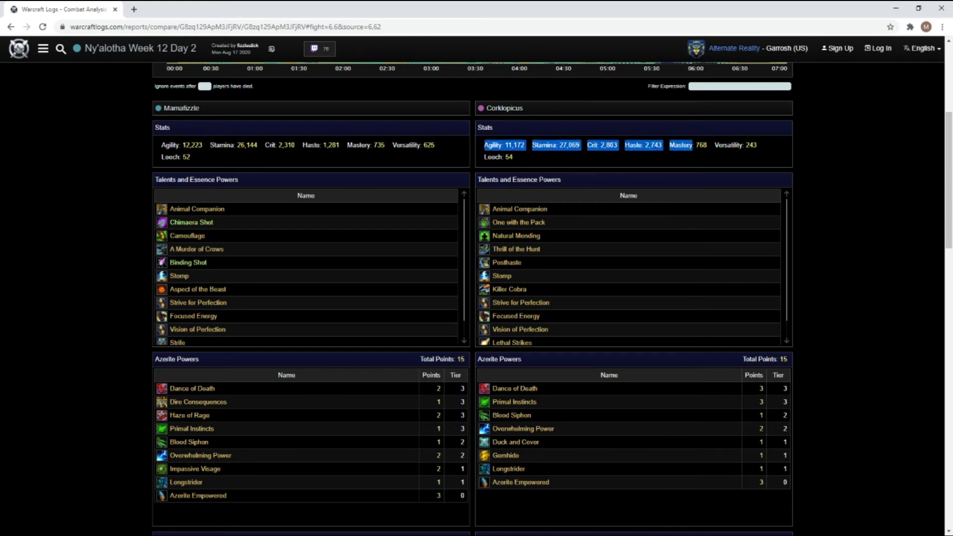
pyautogui.click(631, 163)
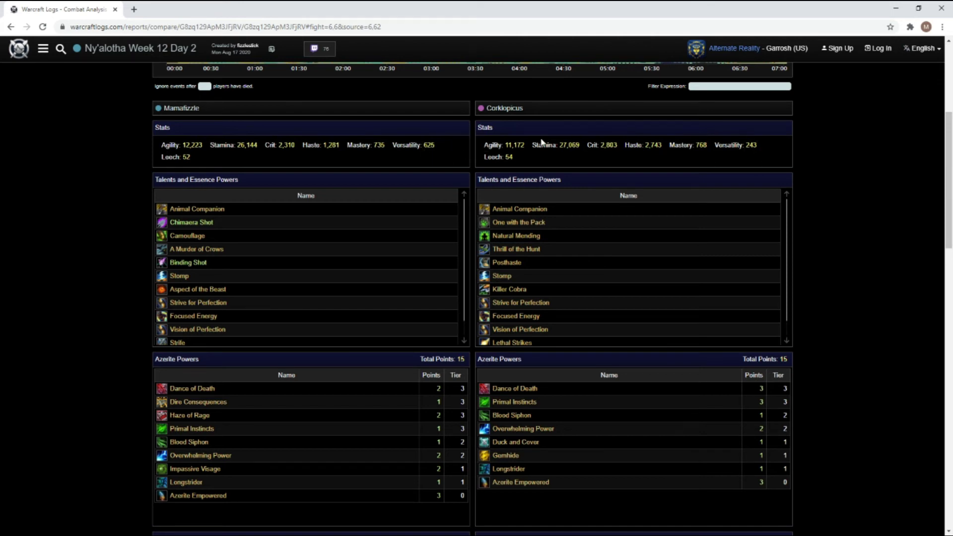
pyautogui.moveTo(660, 143); pyautogui.dragTo(633, 144)
pyautogui.moveTo(161, 144); pyautogui.dragTo(319, 145)
pyautogui.click(324, 145)
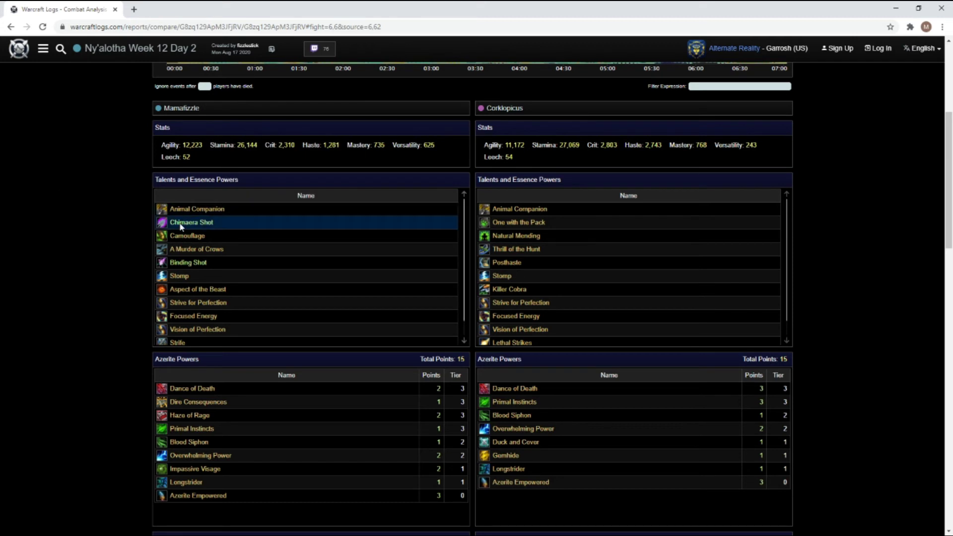
# - Compare the two Hunters' talents and essence powers, reading the descriptions of One with the Pack and Natural Mending
pyautogui.scroll(-1, 135, 215)
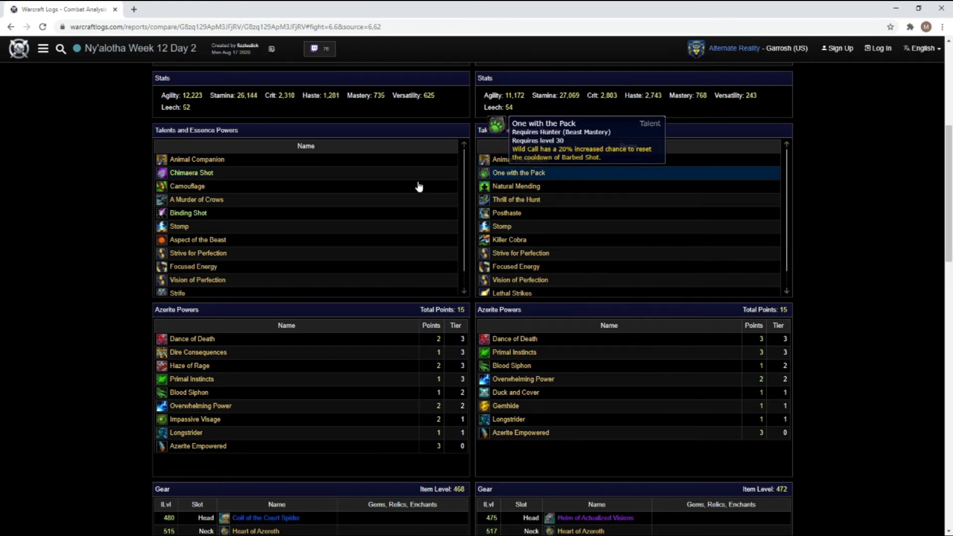
pyautogui.moveTo(184, 175)
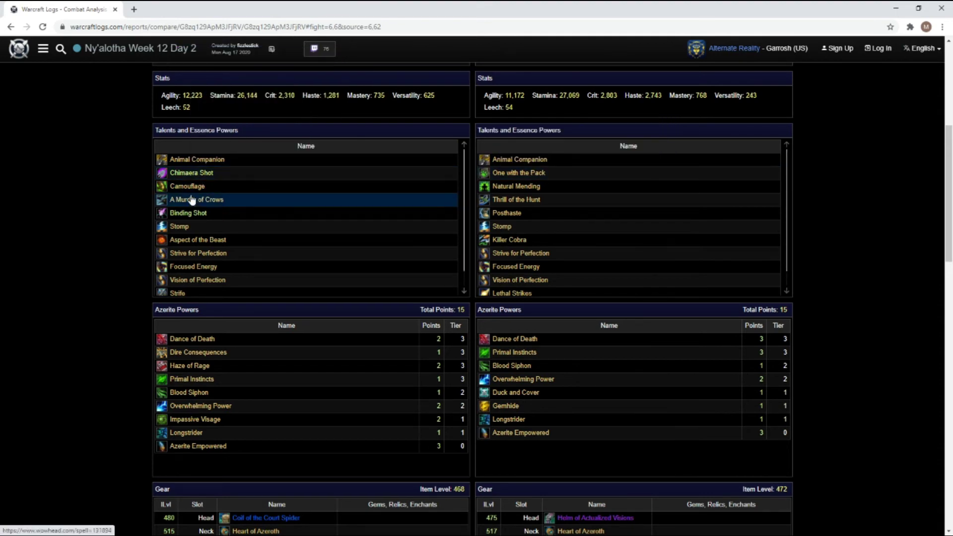
pyautogui.moveTo(182, 192)
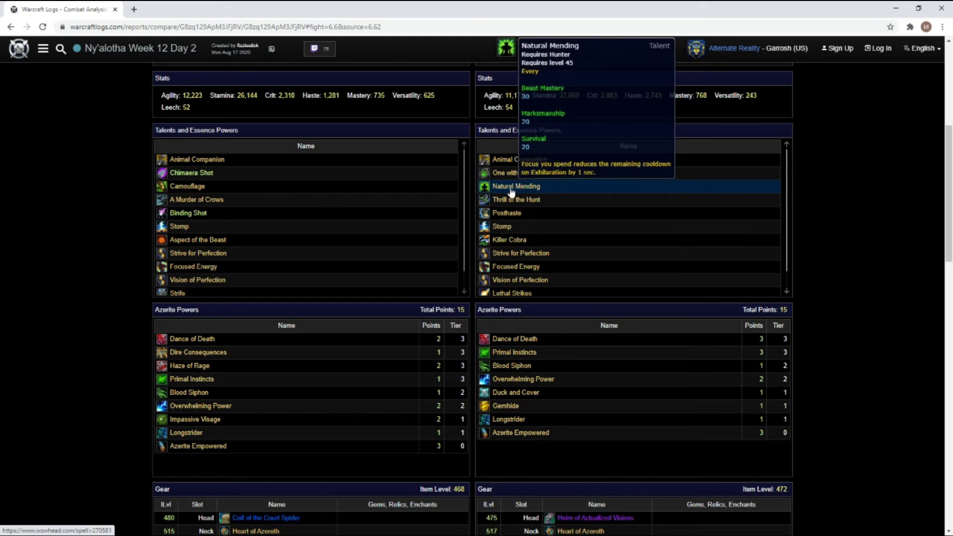
pyautogui.scroll(-1, 422, 203)
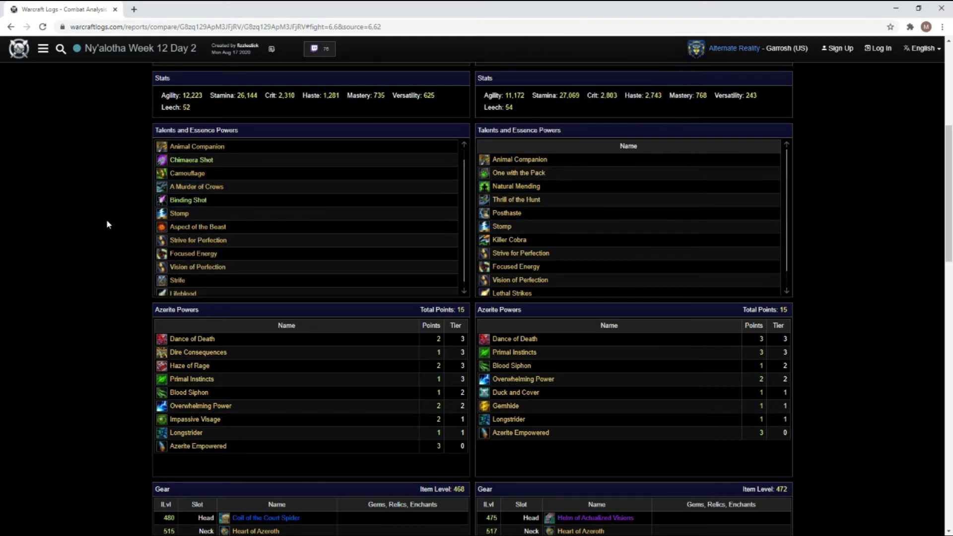
# - Compare the essence powers at the end of both Hunters' talent lists and read the description of Blood-Soaked
pyautogui.scroll(-1, 107, 223)
pyautogui.scroll(1, 107, 223)
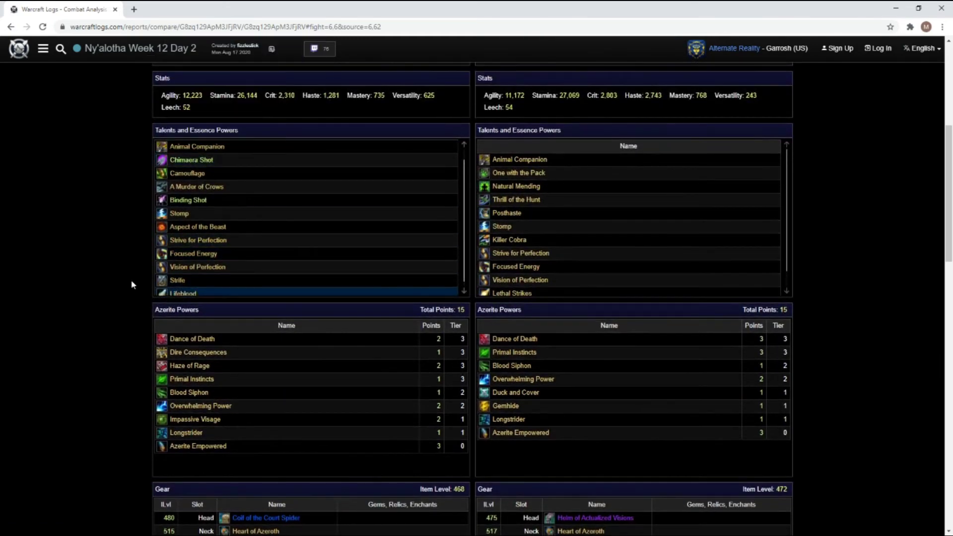
pyautogui.scroll(-1, 367, 226)
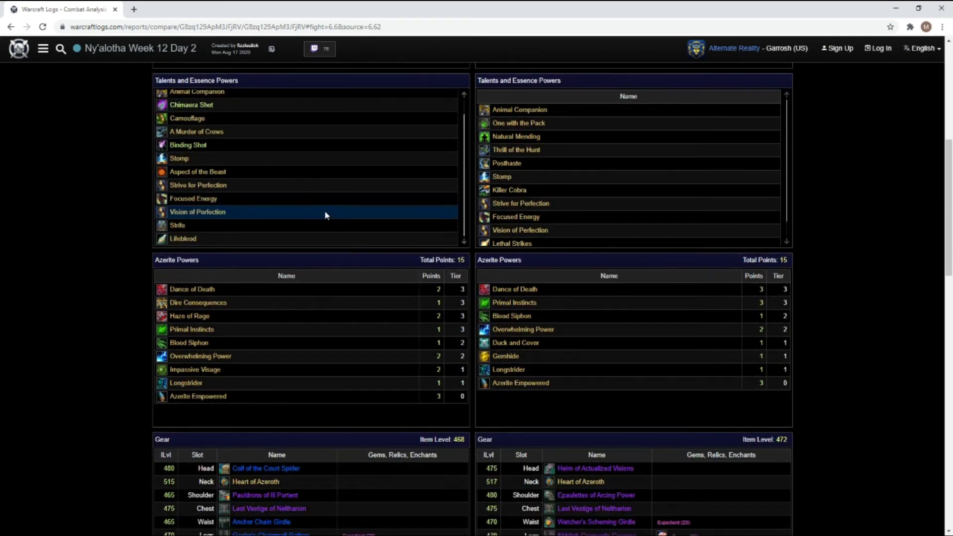
pyautogui.scroll(-1, 553, 198)
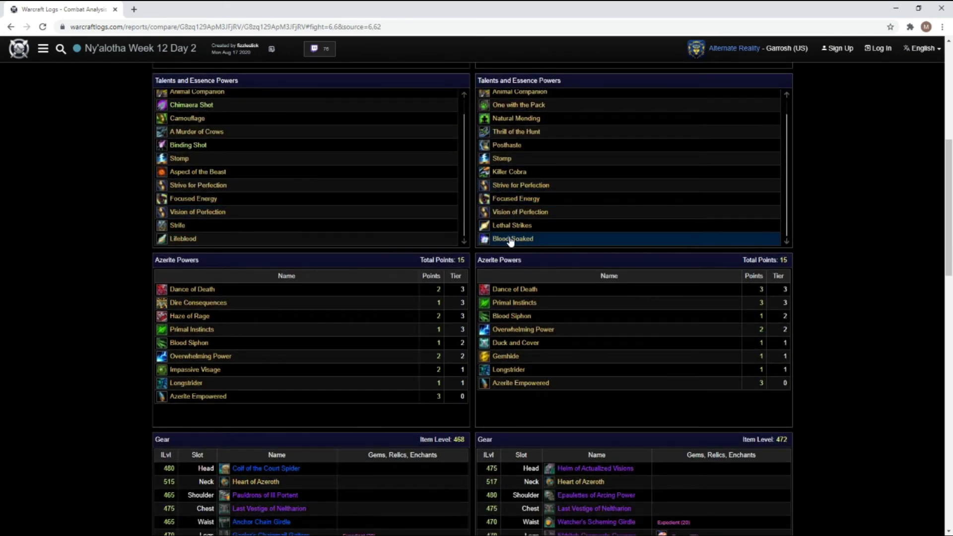
pyautogui.moveTo(503, 241)
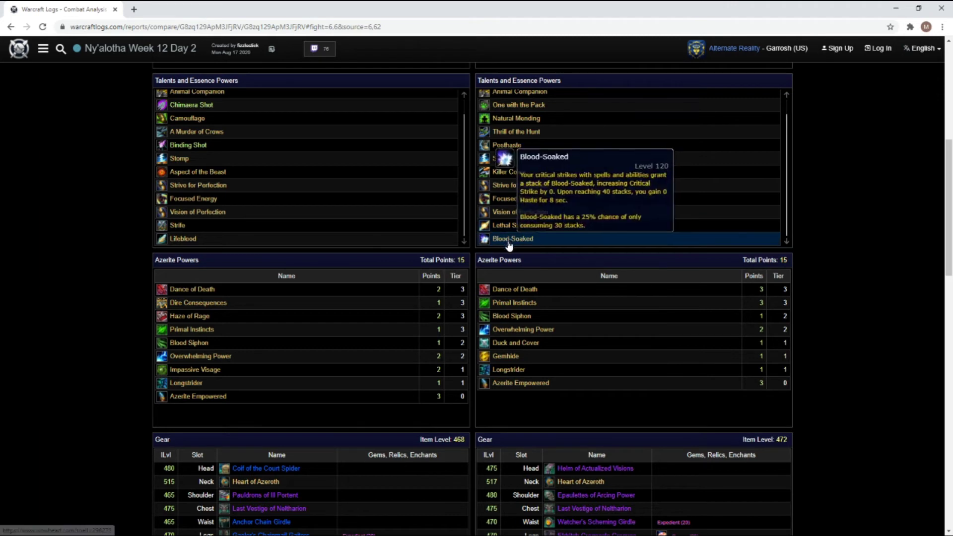
pyautogui.moveTo(170, 234)
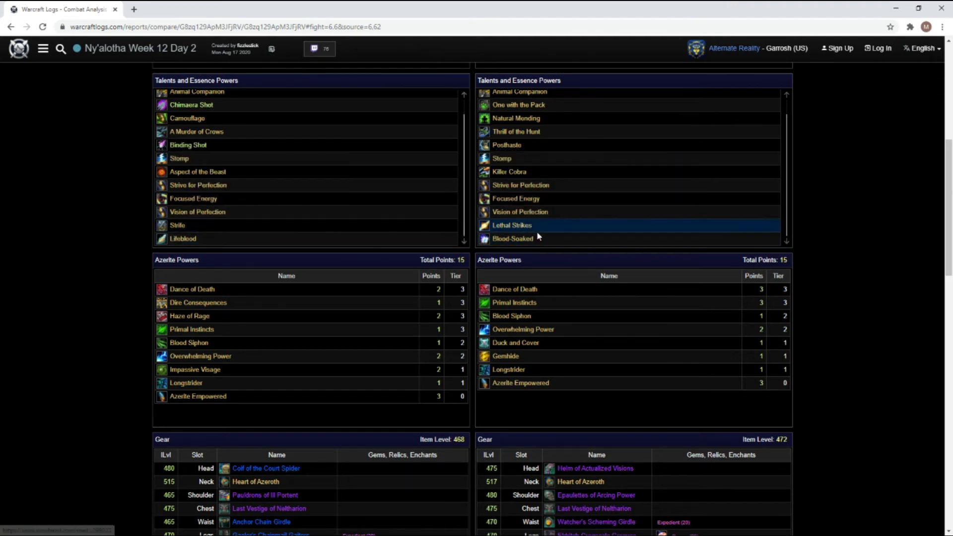
pyautogui.scroll(1, 538, 238)
pyautogui.scroll(1, 216, 183)
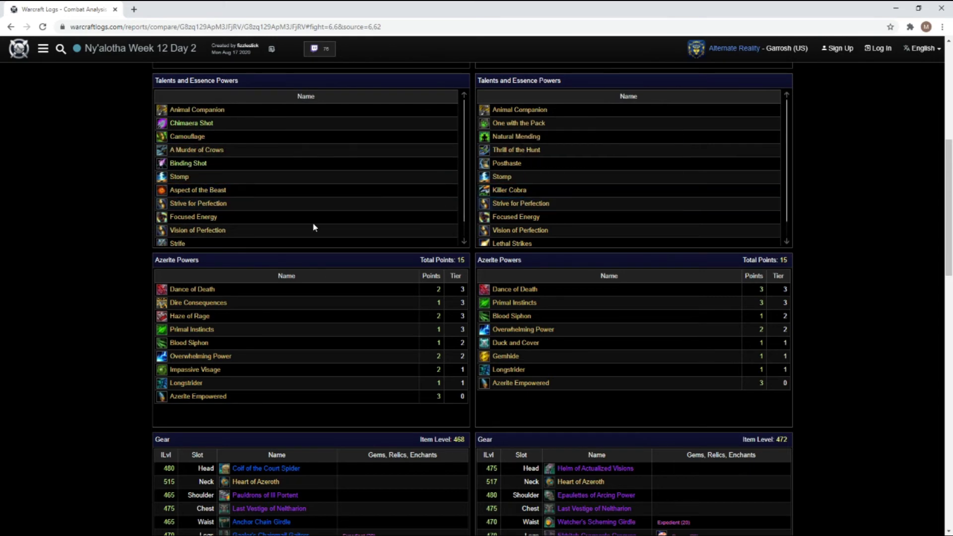
pyautogui.scroll(-2, 60, 250)
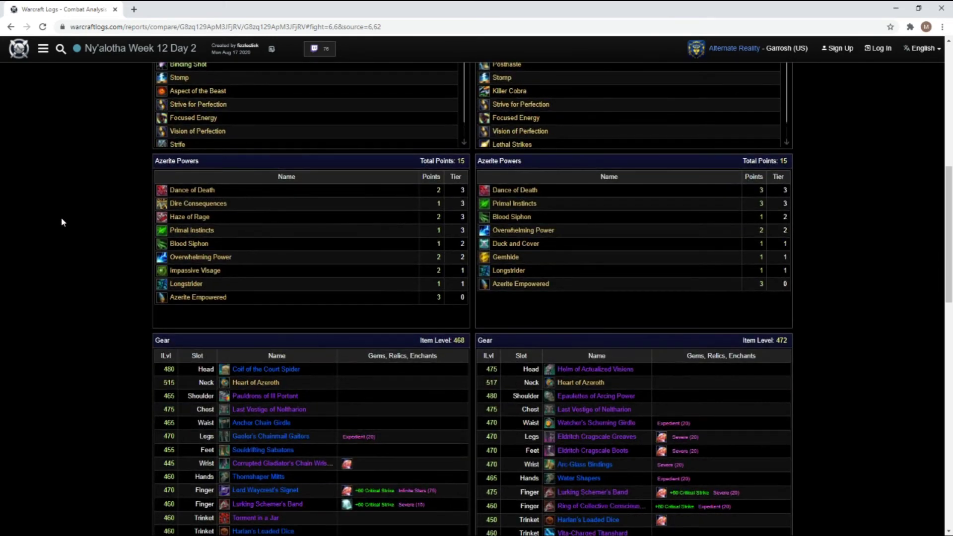
pyautogui.scroll(3, 93, 270)
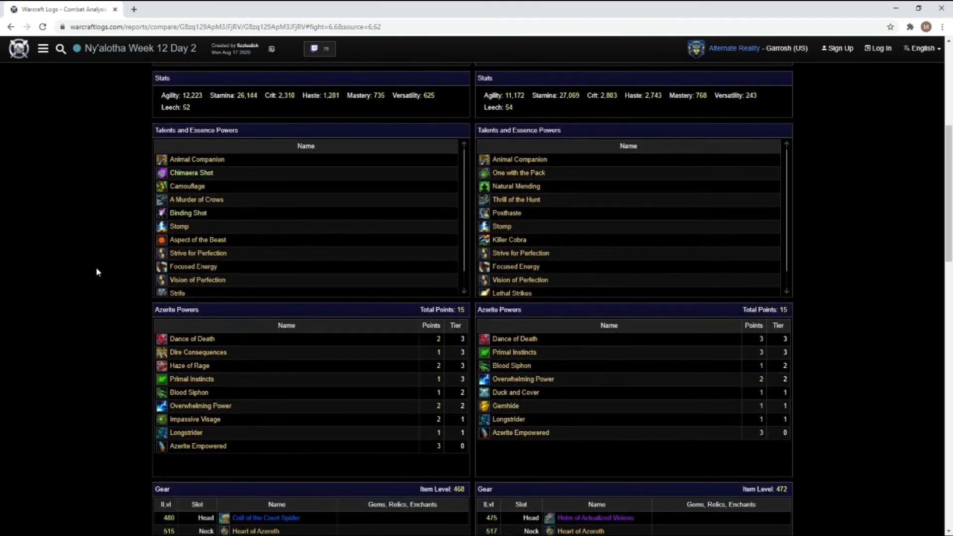
# - Read the Focused Energy and Lethal Strikes descriptions for the second Hunter and compare them with the first Hunter's essence powers
pyautogui.scroll(-1, 527, 226)
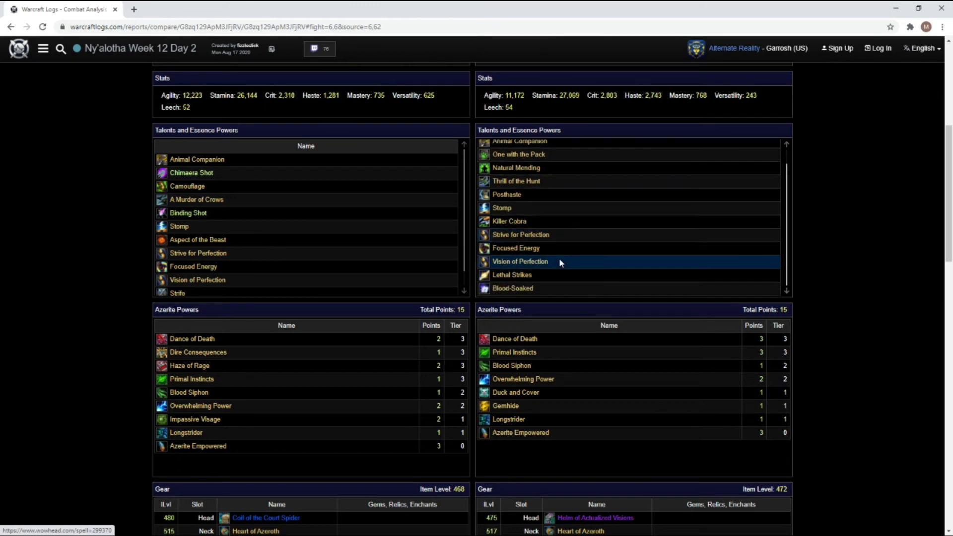
pyautogui.scroll(-1, 555, 258)
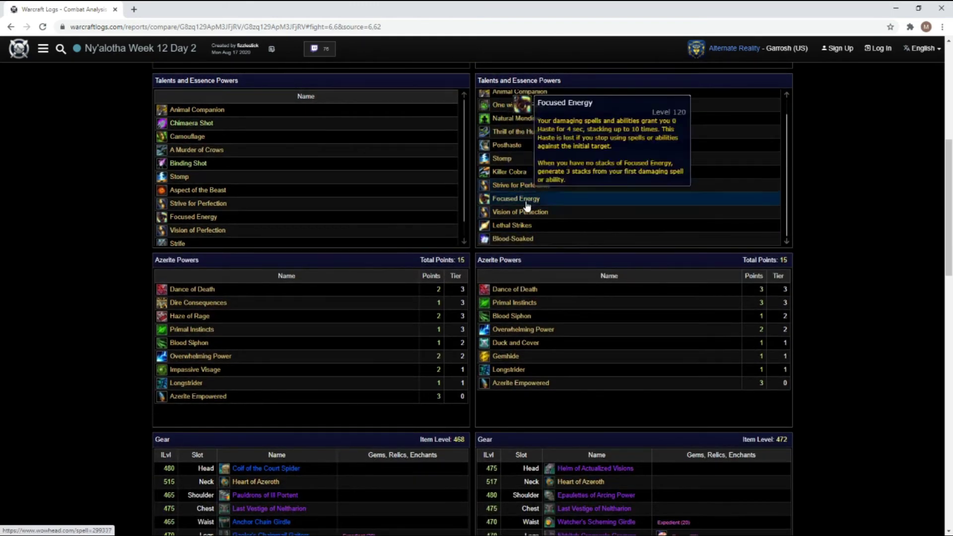
pyautogui.moveTo(526, 216)
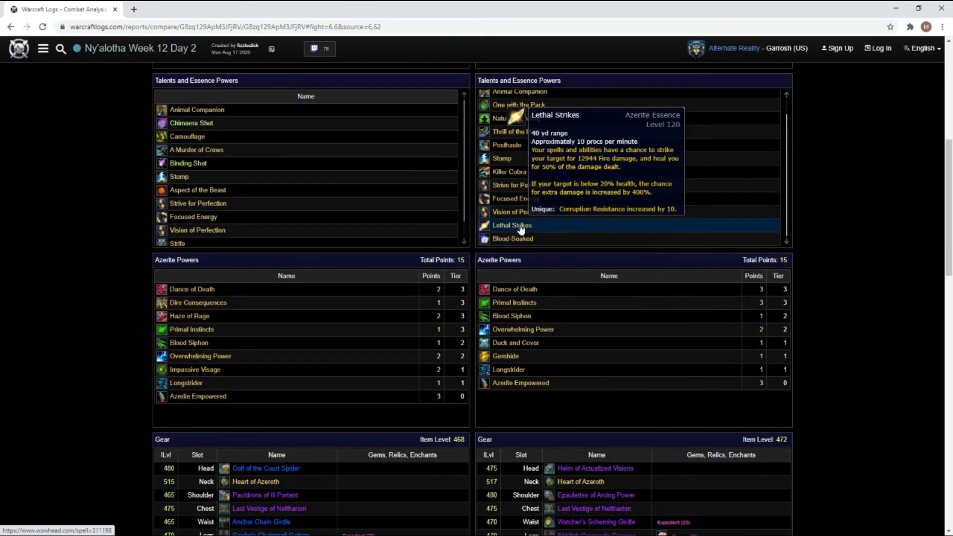
pyautogui.scroll(-1, 231, 224)
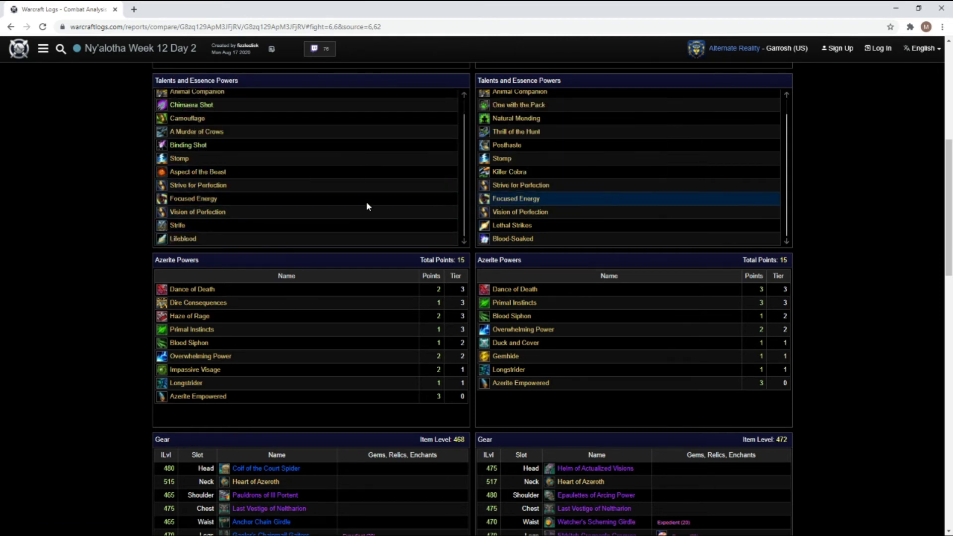
pyautogui.moveTo(194, 192)
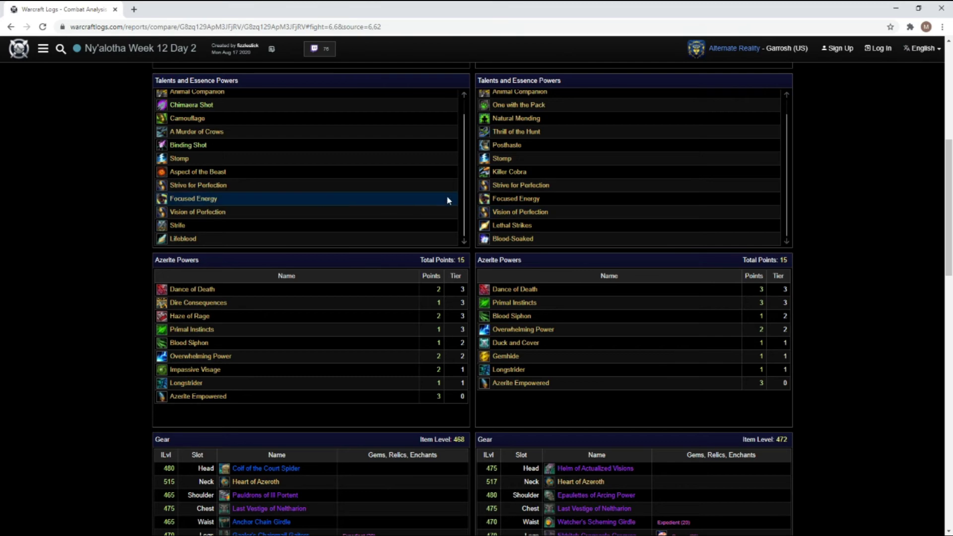
pyautogui.scroll(2, 555, 256)
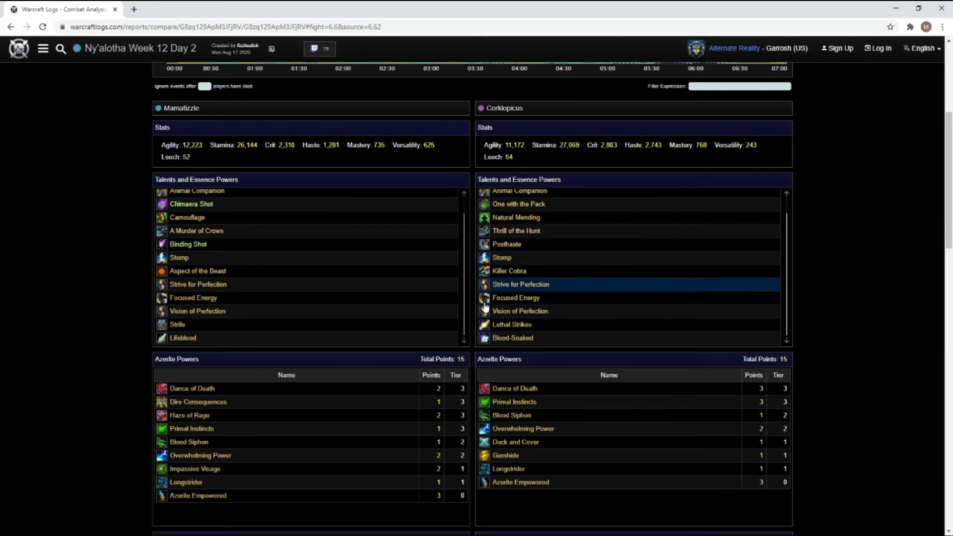
pyautogui.scroll(-1, 493, 277)
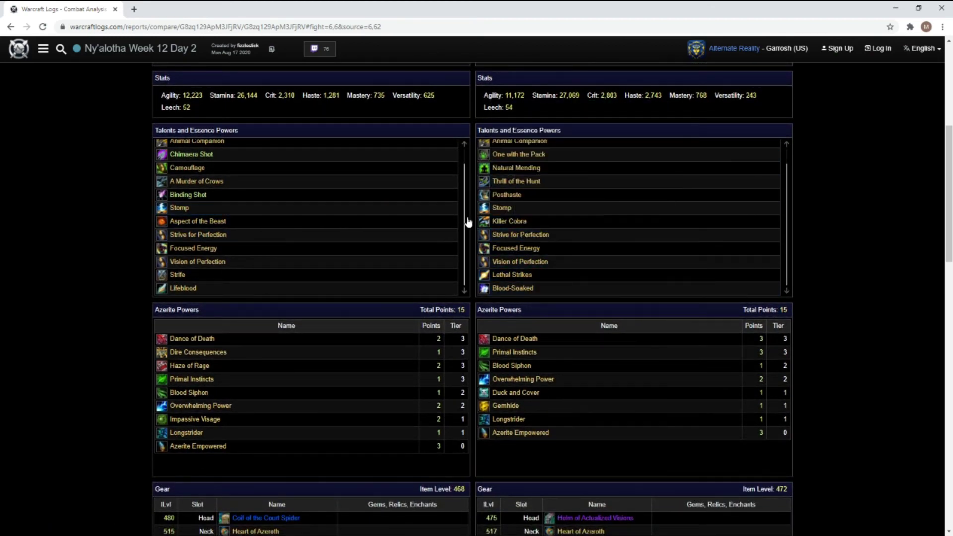
# - Compare the two Hunters' Azerite powers, including Duck and Cover, and their gear, focusing on the trinkets and weapons
pyautogui.scroll(-3, 100, 209)
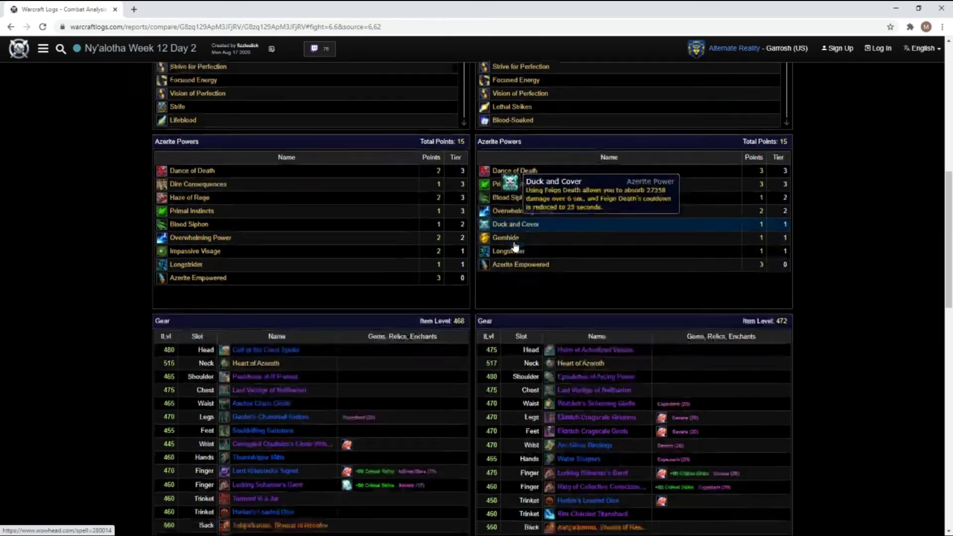
pyautogui.scroll(-3, 513, 249)
pyautogui.scroll(-1, 577, 289)
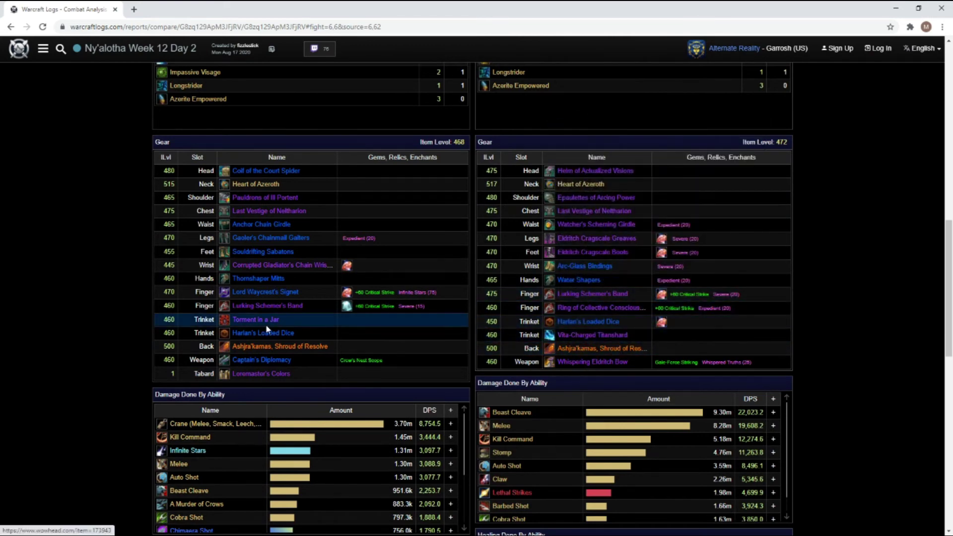
pyautogui.moveTo(273, 321)
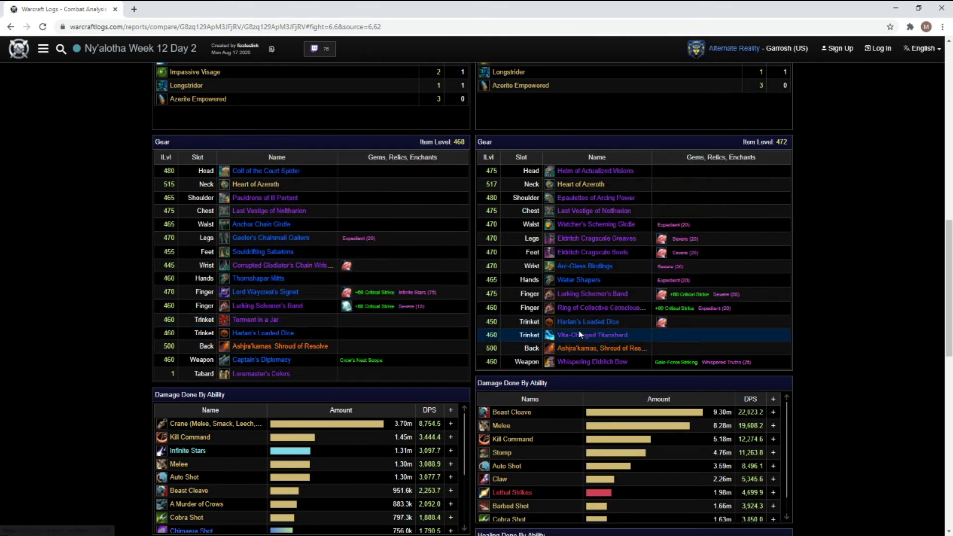
pyautogui.moveTo(575, 335)
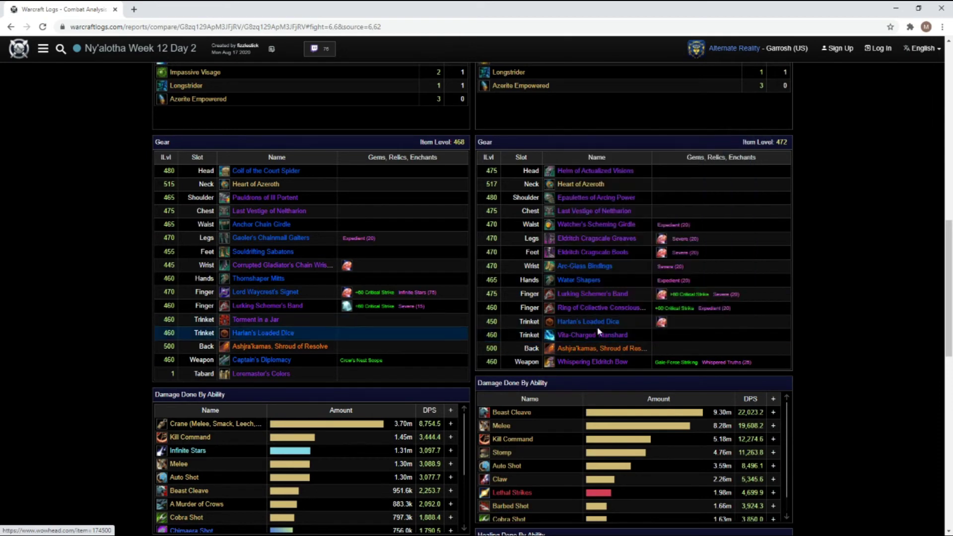
pyautogui.moveTo(263, 362)
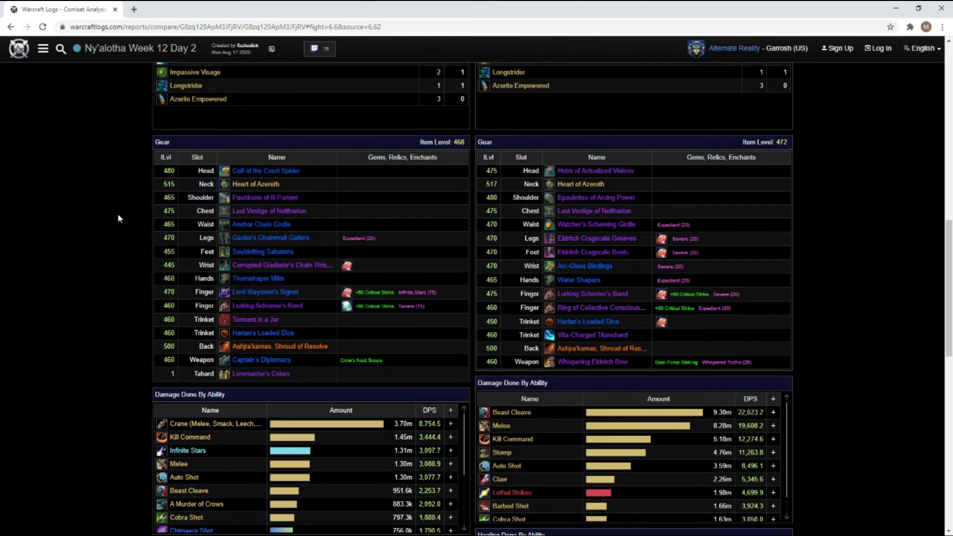
# - Compare both Hunters' damage done by ability, cross-checking it against their trinkets, back items and weapons
pyautogui.scroll(-4, 2, 242)
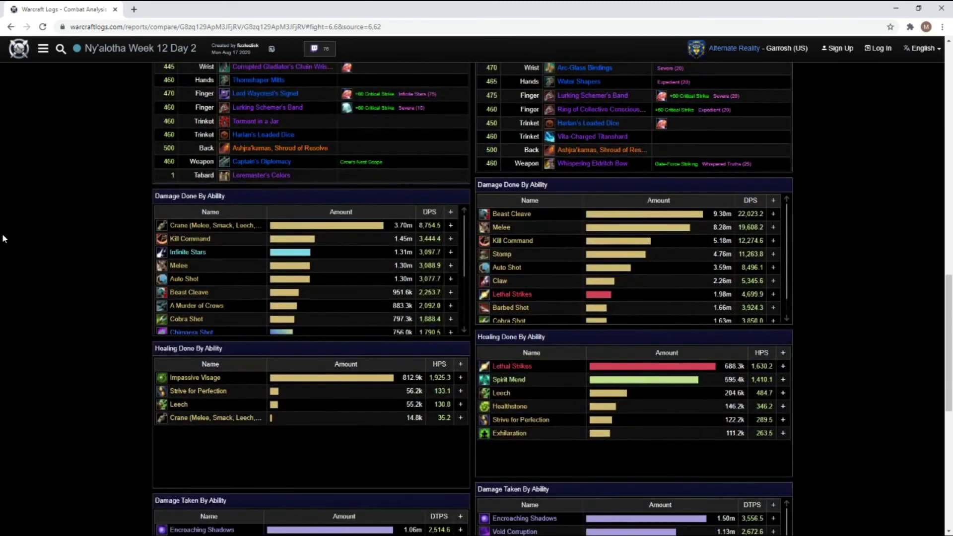
pyautogui.scroll(-1, 75, 233)
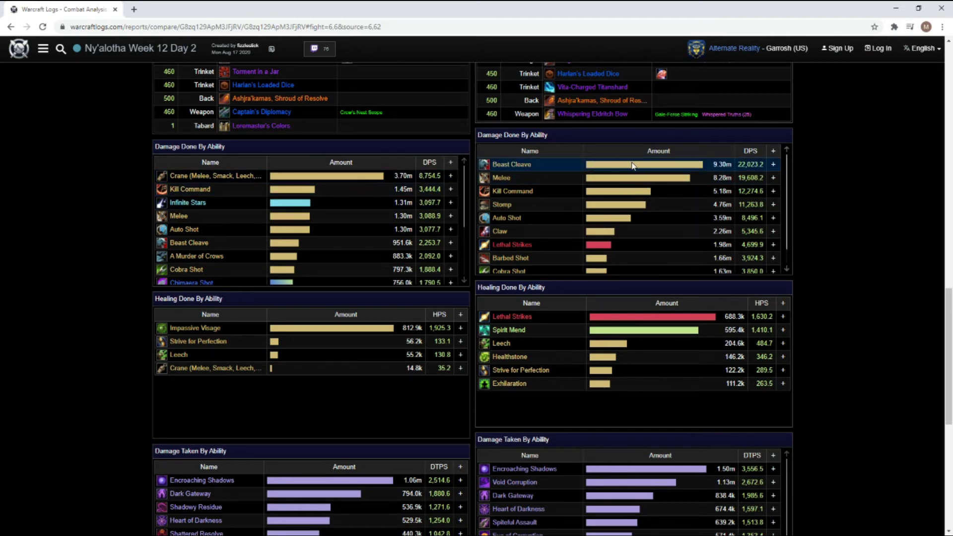
pyautogui.moveTo(485, 169)
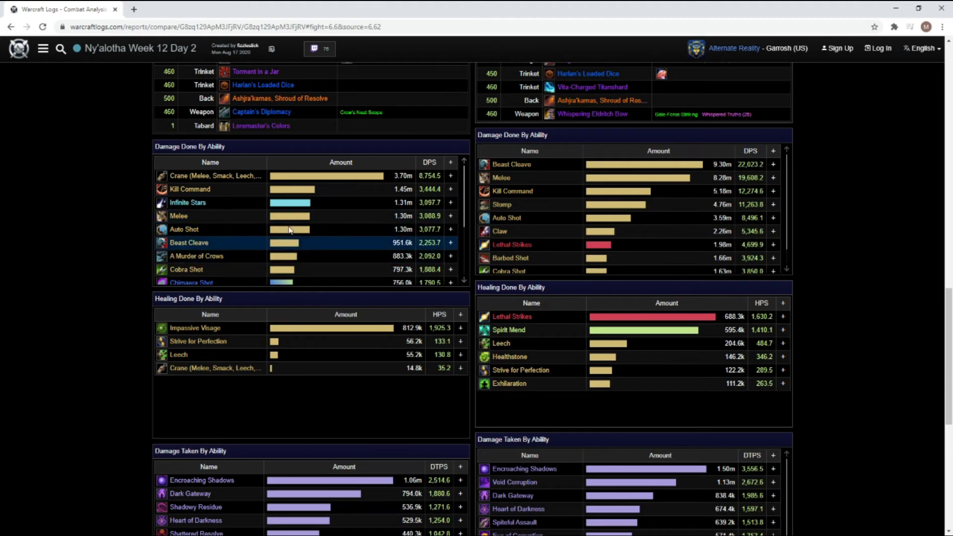
pyautogui.scroll(-1, 230, 275)
pyautogui.scroll(4, 232, 259)
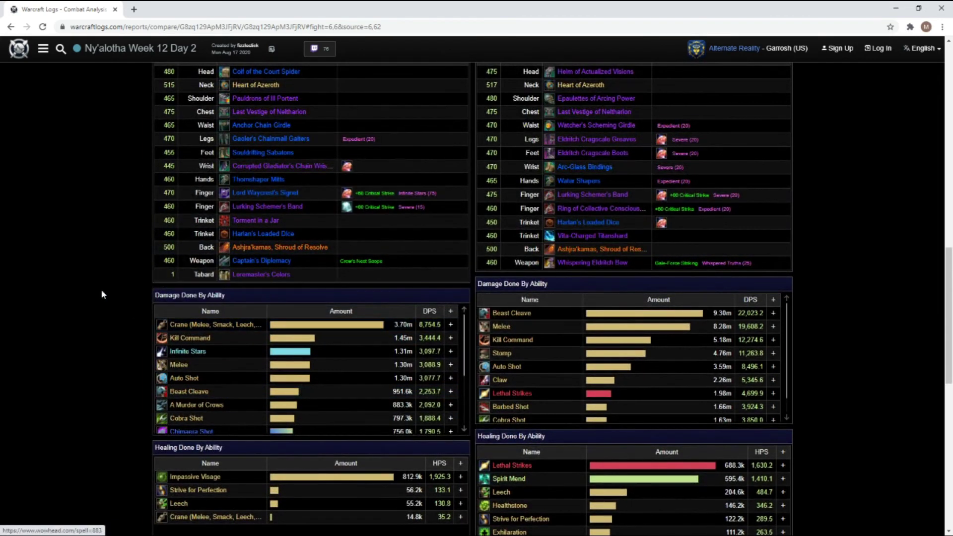
pyautogui.scroll(-3, 99, 288)
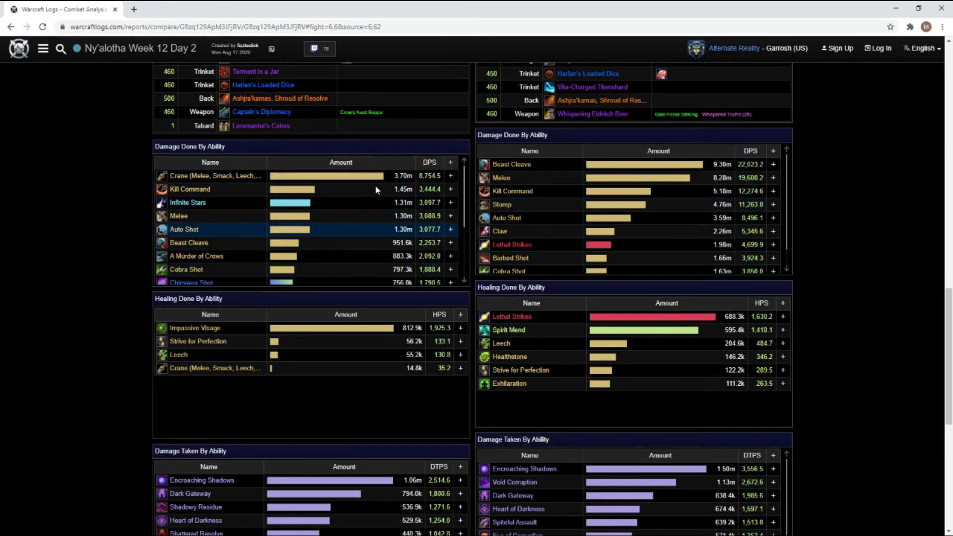
pyautogui.scroll(-2, 321, 231)
pyautogui.scroll(3, 323, 236)
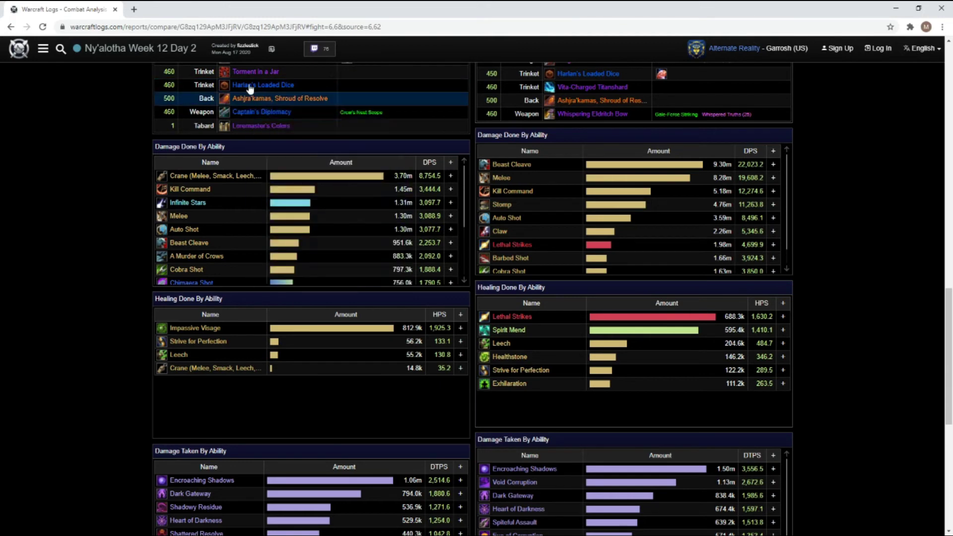
pyautogui.moveTo(238, 111)
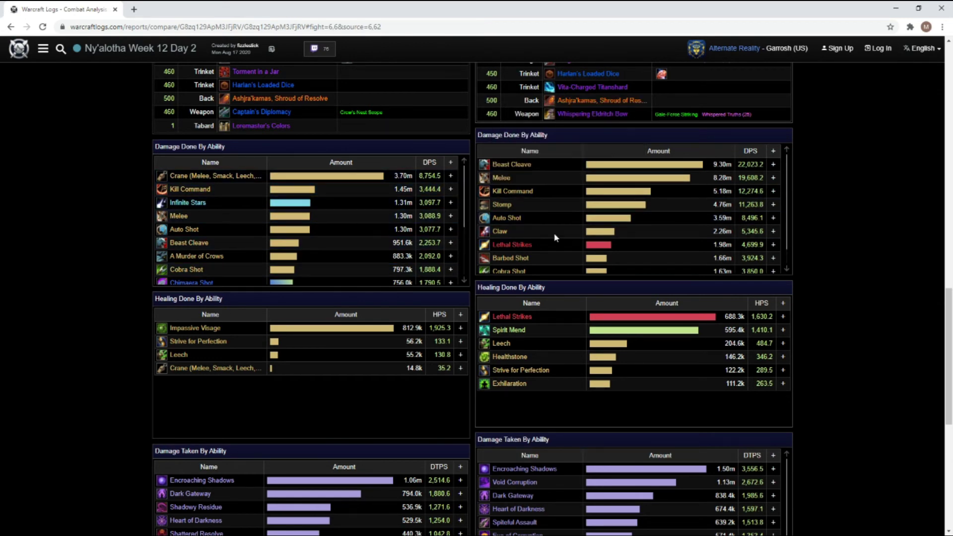
# - Examine the first Hunter's remaining damage abilities and compare both Hunters' healing done, damage taken and deaths
pyautogui.scroll(-4, 323, 184)
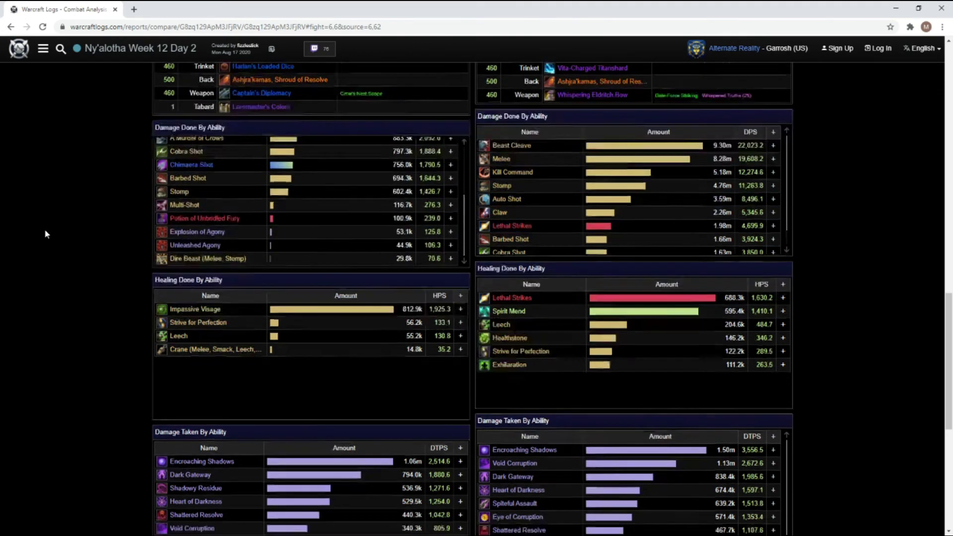
pyautogui.scroll(-5, 45, 233)
pyautogui.scroll(1, 44, 223)
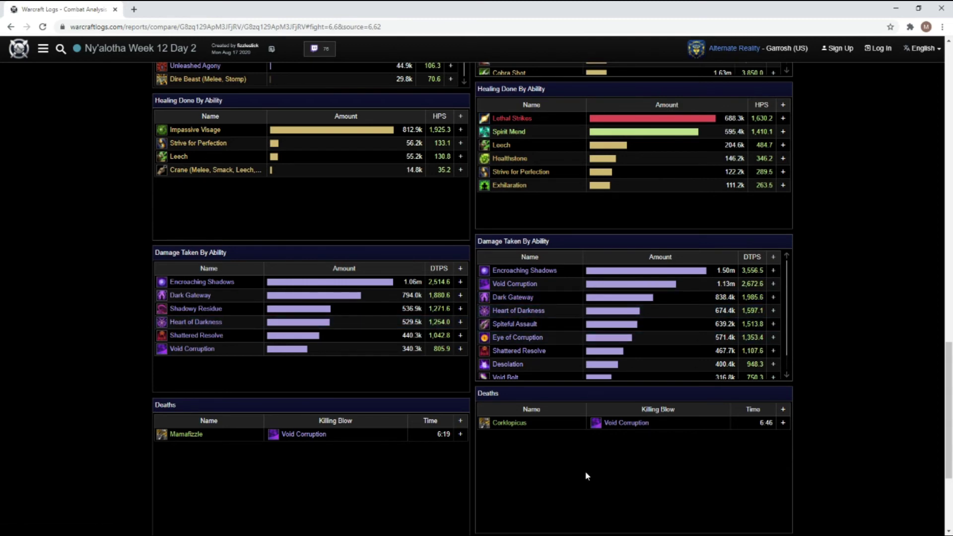
pyautogui.scroll(-2, 576, 461)
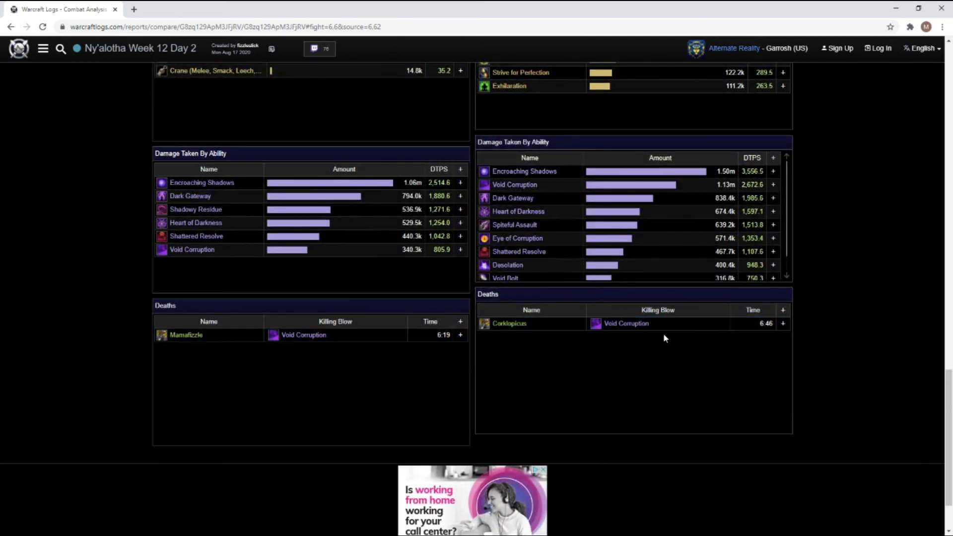
pyautogui.scroll(4, 336, 355)
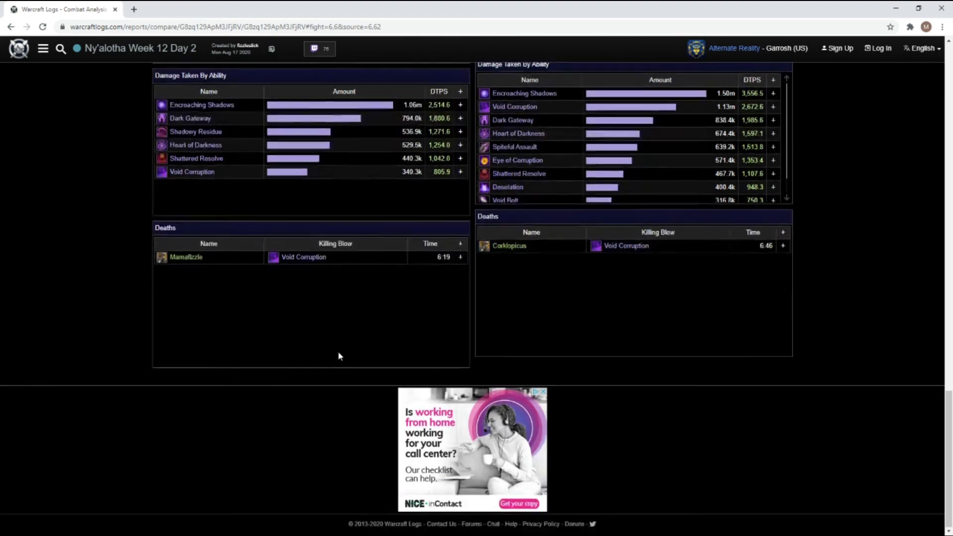
# - Review the damage graph above the comparison and recheck both Hunters' stats, talents, Azerite powers and gear
pyautogui.scroll(15, 548, 282)
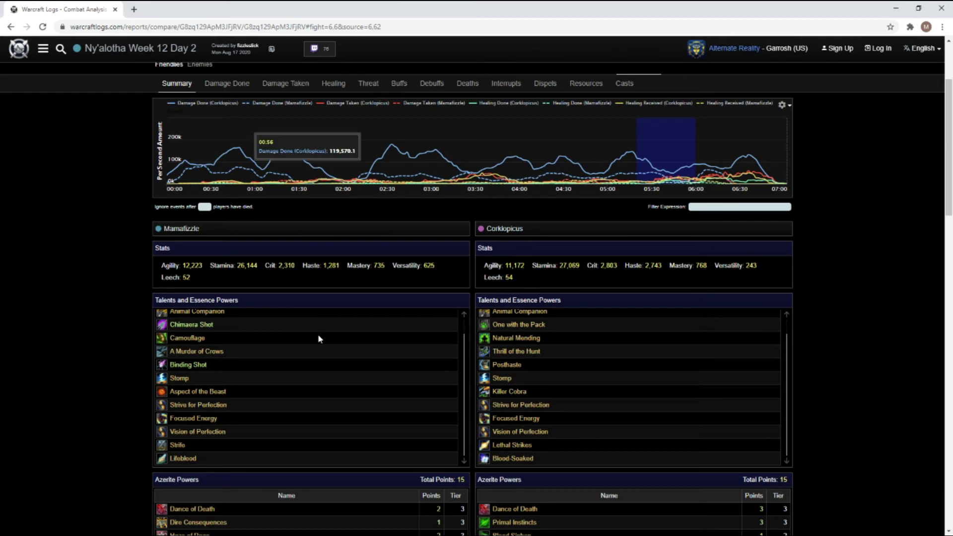
pyautogui.scroll(-3, 447, 298)
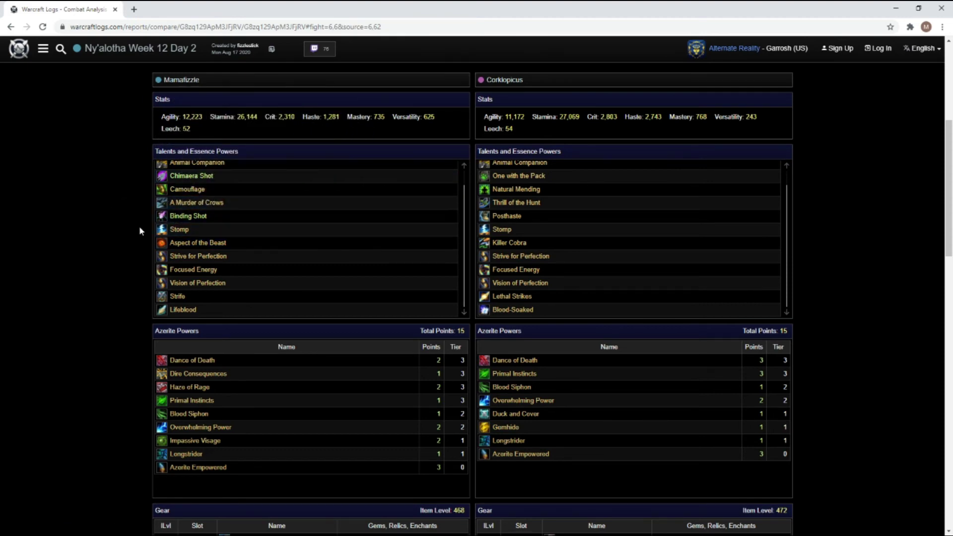
pyautogui.scroll(-4, 69, 254)
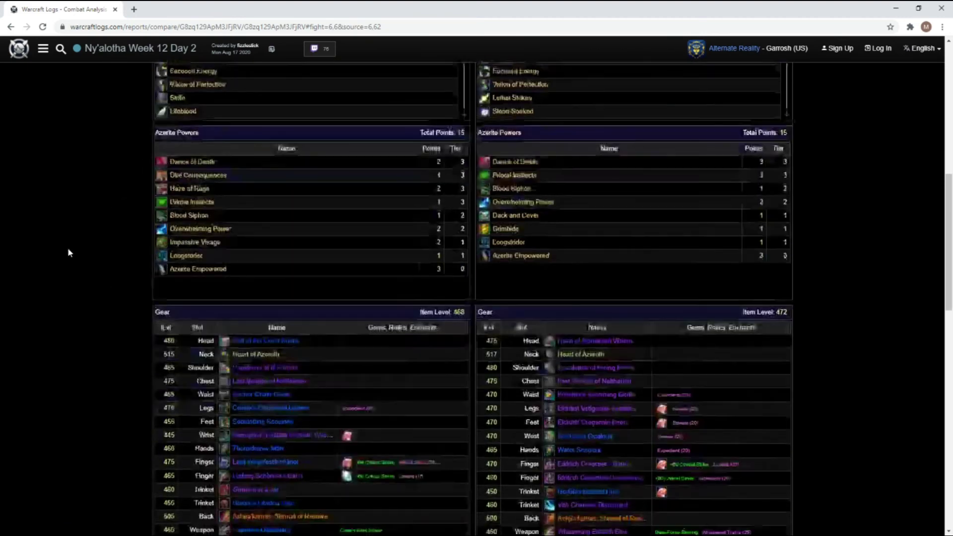
pyautogui.scroll(-4, 68, 252)
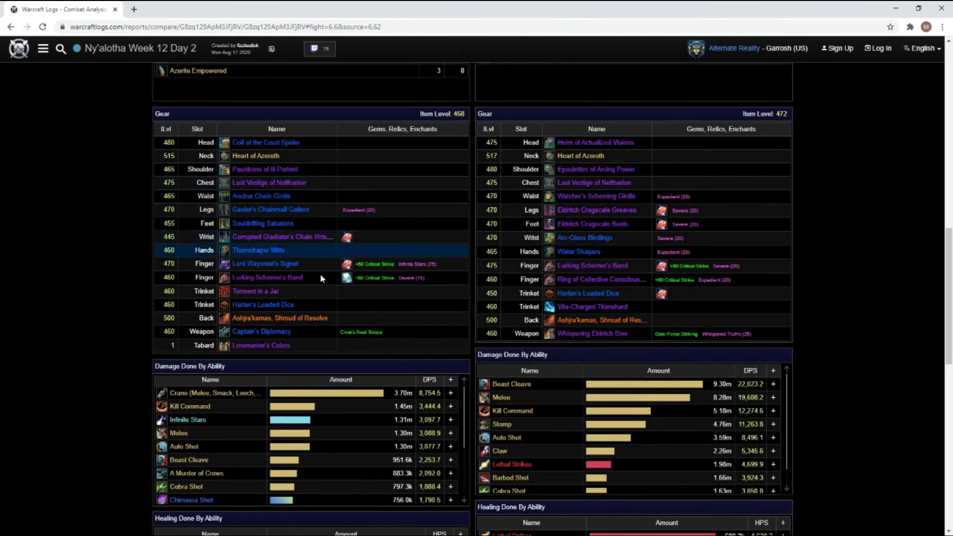
# - Compare both Hunters' damage done, healing done and damage taken by ability
pyautogui.scroll(-3, 317, 297)
pyautogui.scroll(-1, 402, 355)
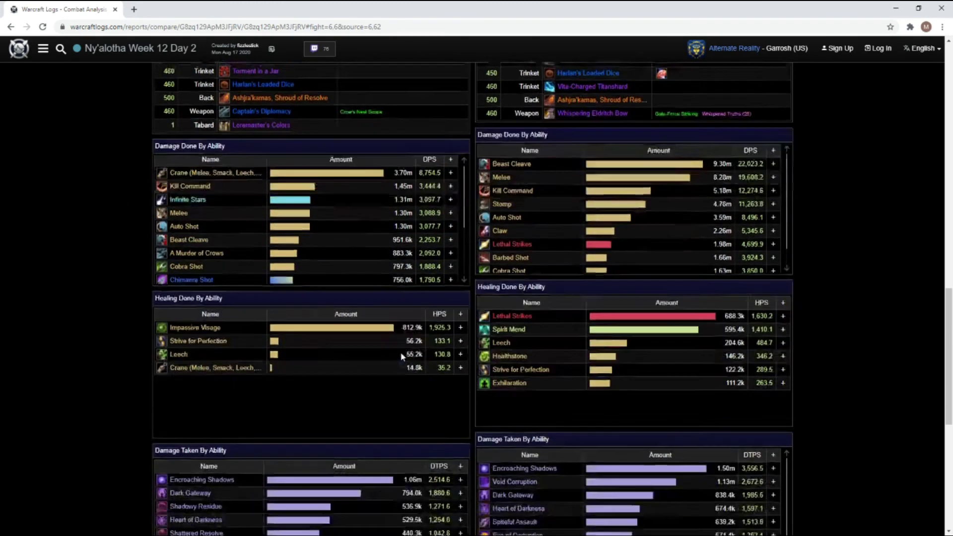
pyautogui.scroll(-1, 402, 355)
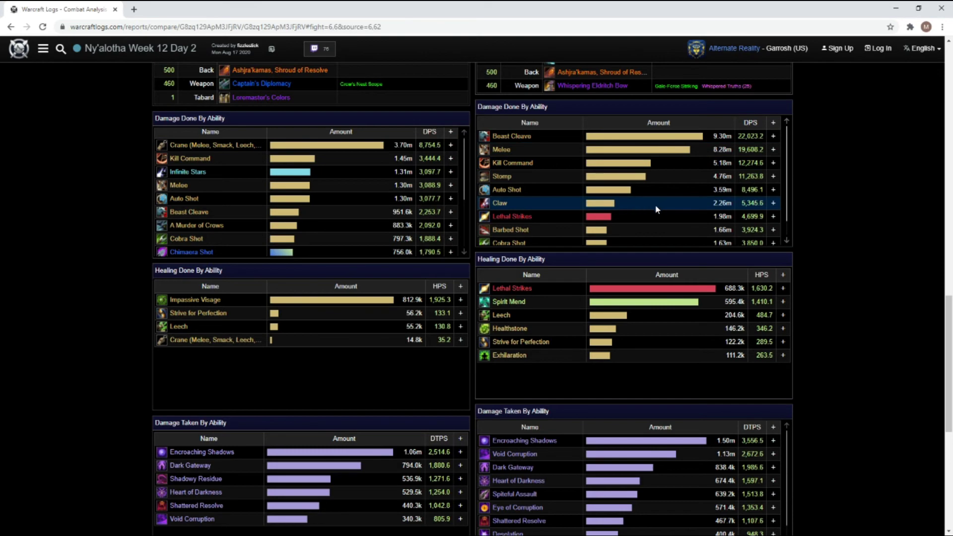
pyautogui.scroll(-1, 72, 310)
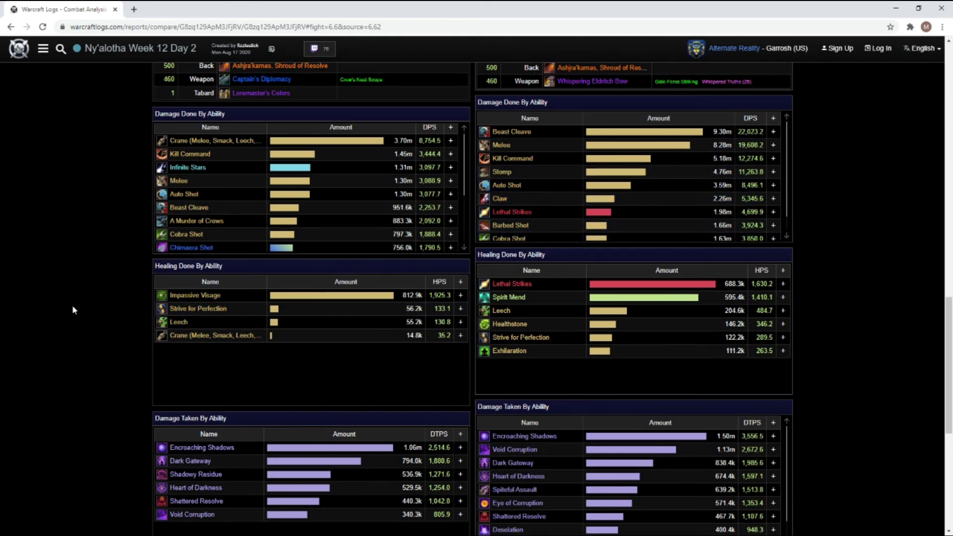
# - Cross-check both Hunters' gear, including rings, trinkets and weapons, against their damage and healing by ability
pyautogui.scroll(6, 106, 310)
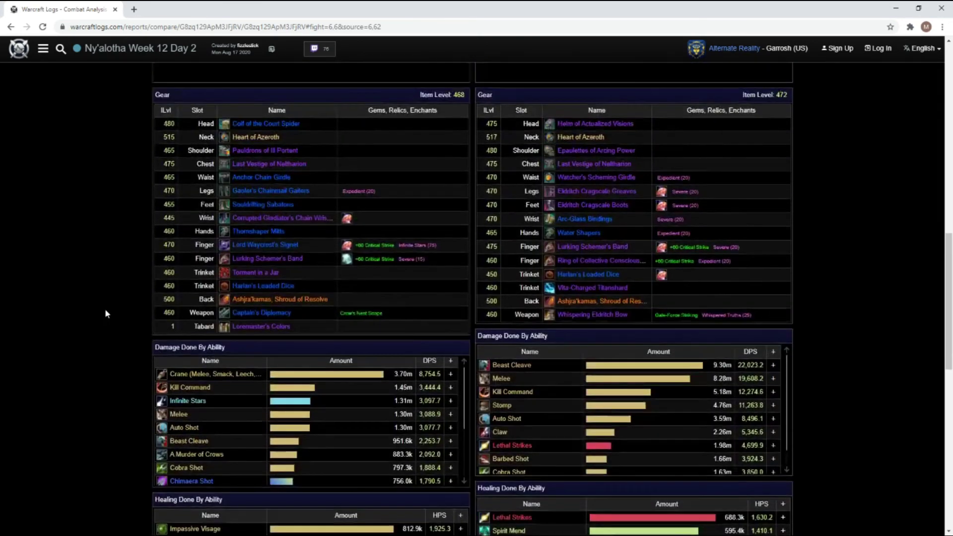
pyautogui.scroll(1, 105, 314)
pyautogui.scroll(-3, 134, 271)
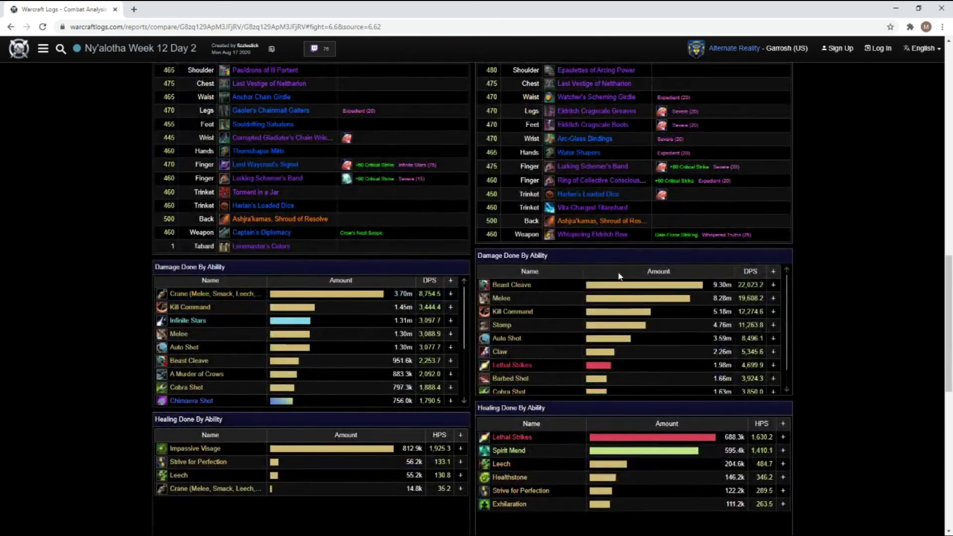
pyautogui.scroll(-1, 620, 288)
pyautogui.scroll(1, 621, 288)
pyautogui.scroll(-3, 259, 298)
pyautogui.scroll(3, 246, 311)
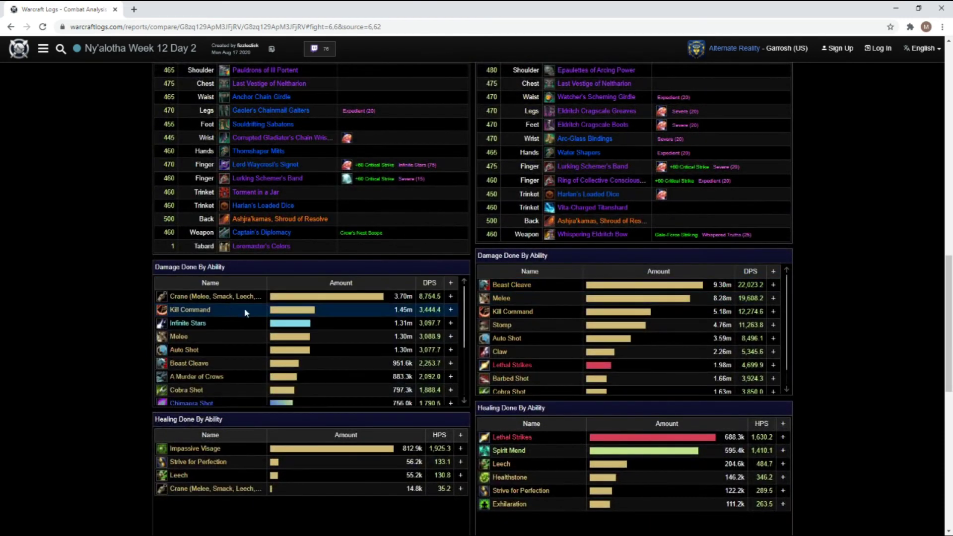
pyautogui.scroll(-2, 85, 201)
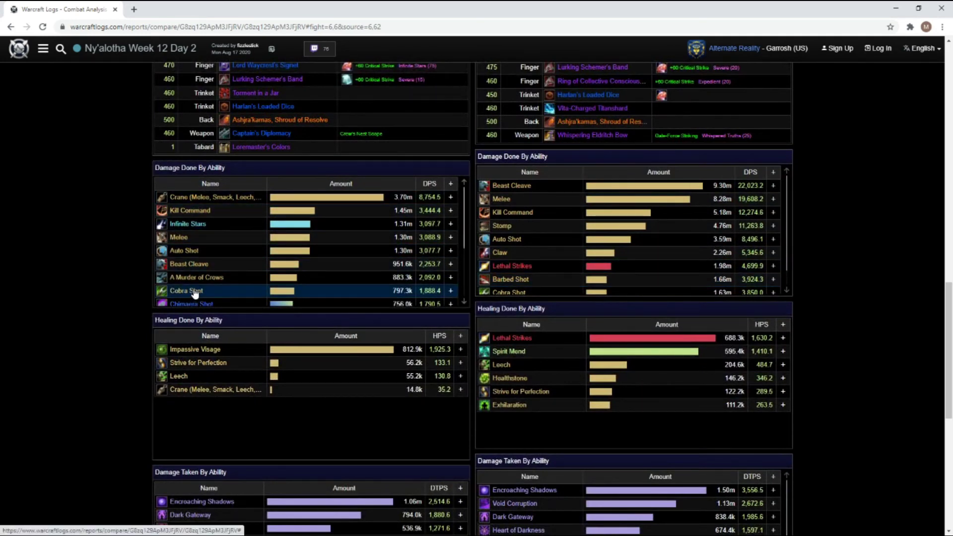
pyautogui.scroll(2, 193, 265)
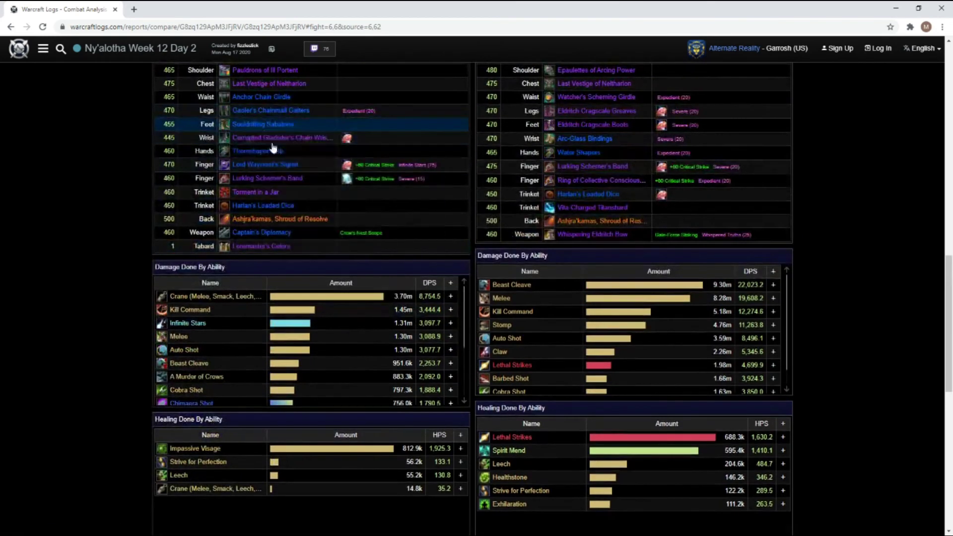
pyautogui.scroll(3, 424, 197)
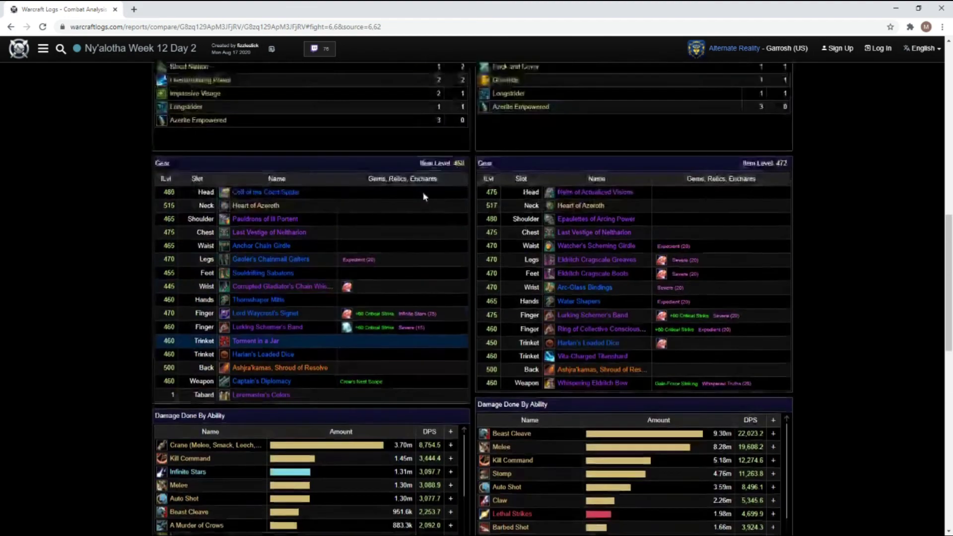
# - Open the replay of the Vexiona Heroic kill, play it, and examine the raid members' positions on the Twilight Landing map
pyautogui.scroll(12, 424, 197)
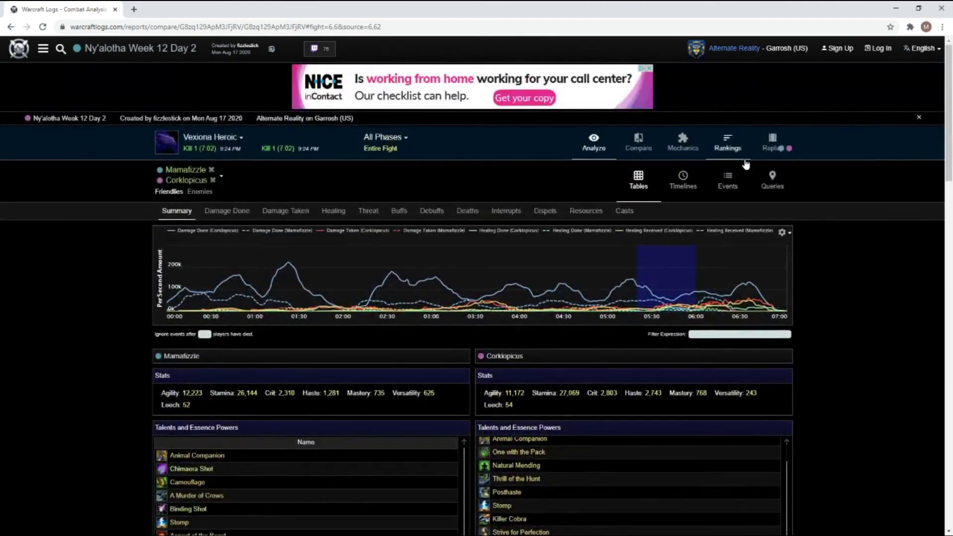
pyautogui.click(772, 146)
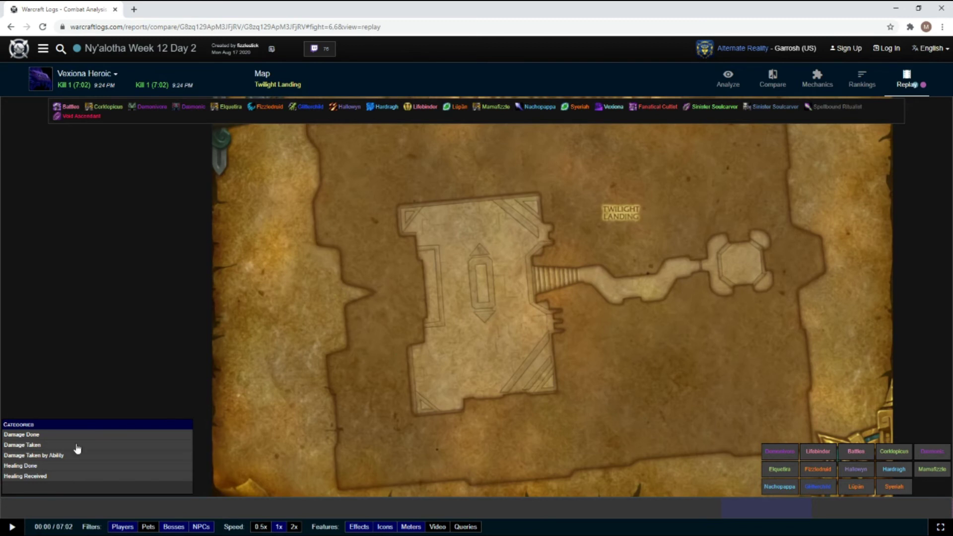
pyautogui.click(13, 527)
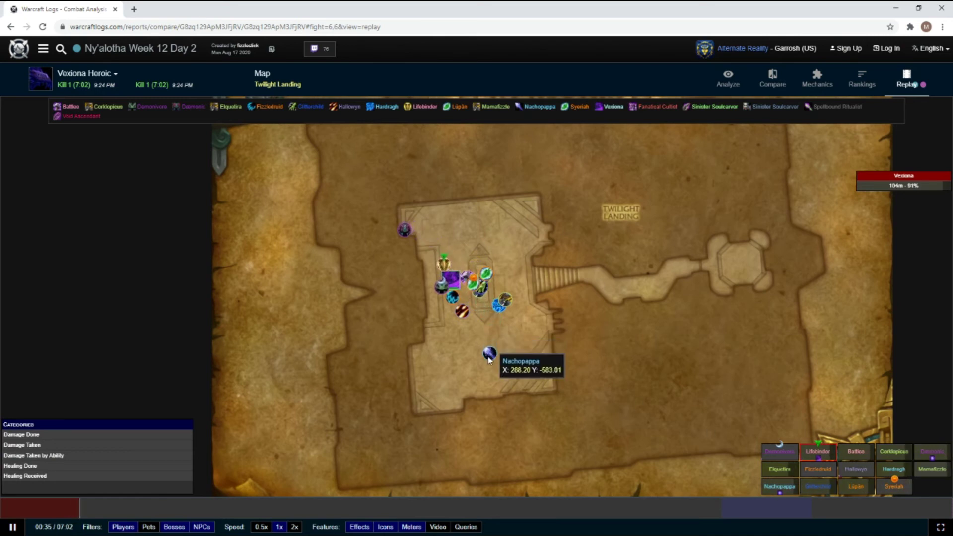
pyautogui.moveTo(396, 237)
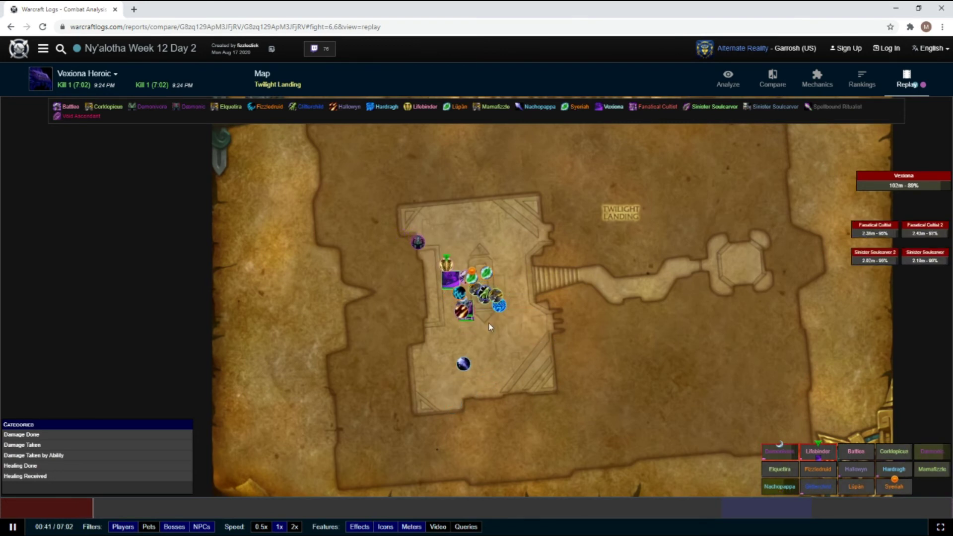
pyautogui.moveTo(488, 309)
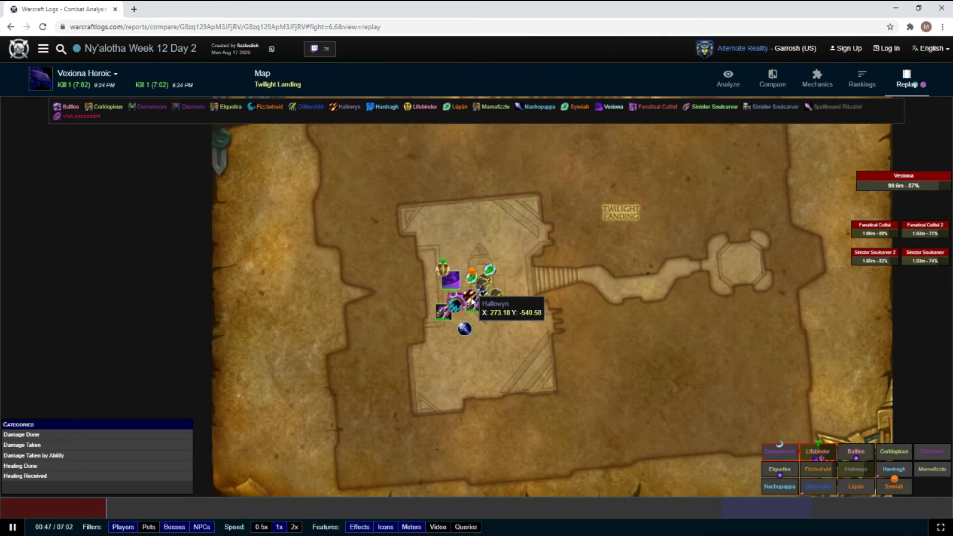
pyautogui.moveTo(449, 290)
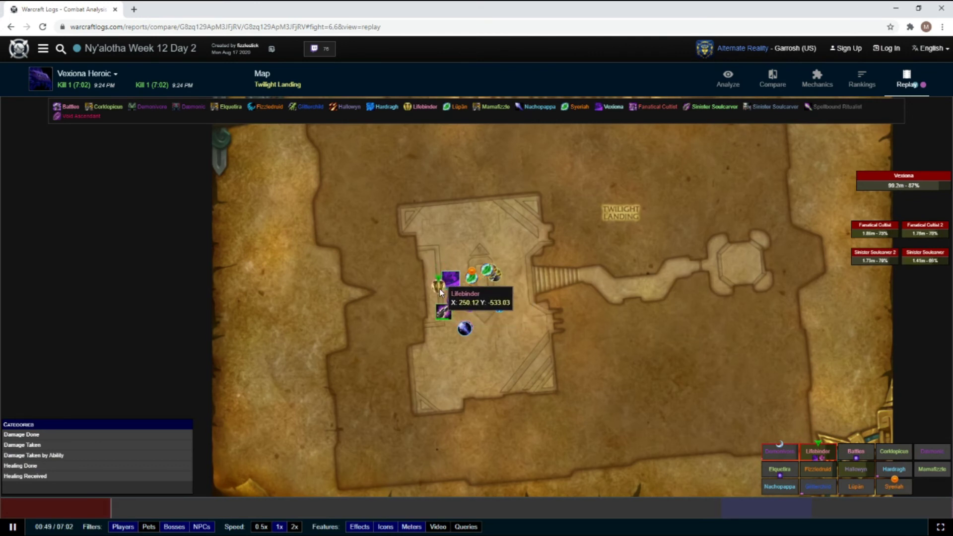
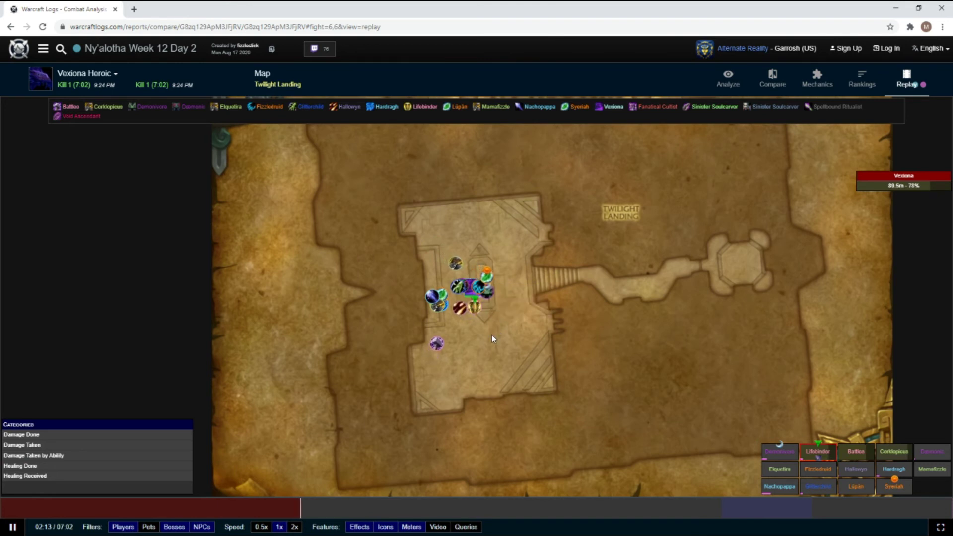
pyautogui.moveTo(450, 301)
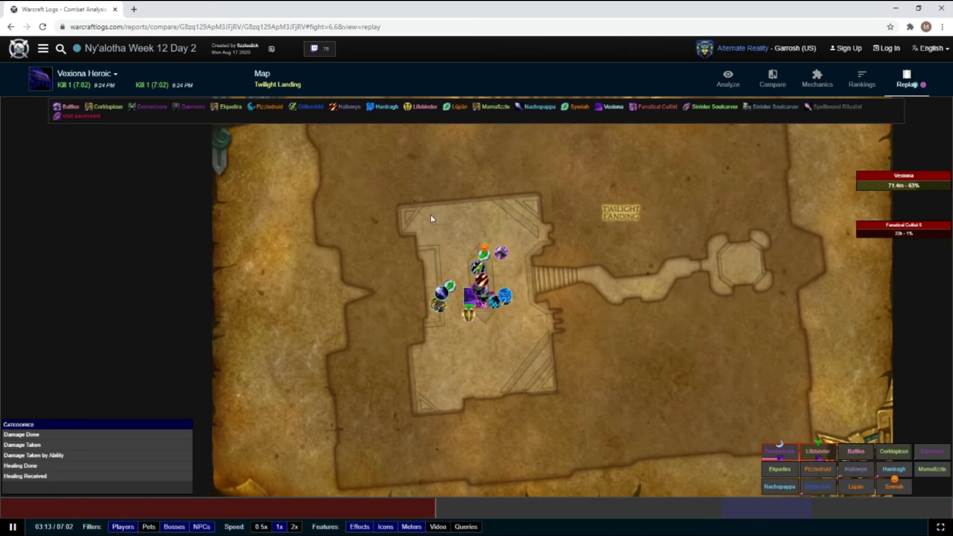
# - Return to the site's home page, view its introduction, and open the Ny'alotha raid rankings
pyautogui.click(18, 50)
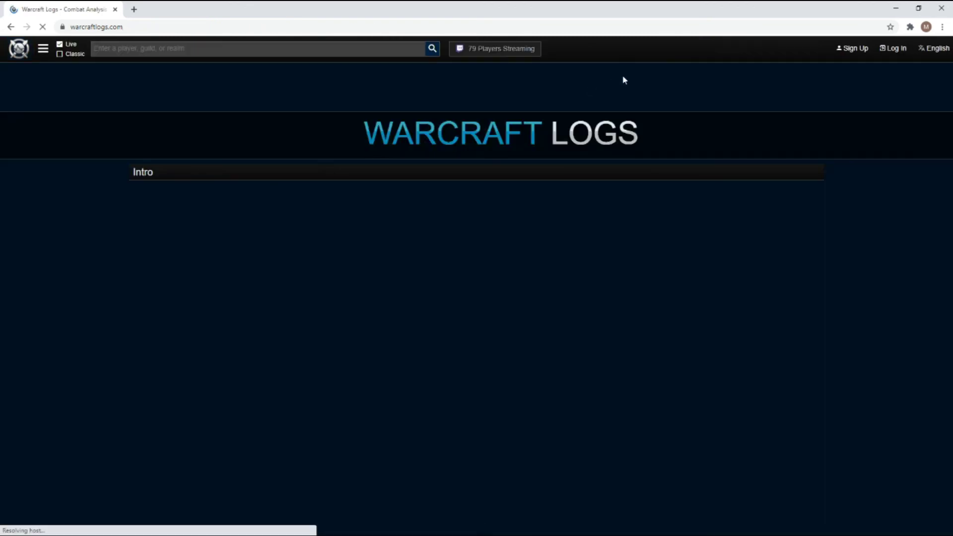
pyautogui.scroll(-3, 57, 140)
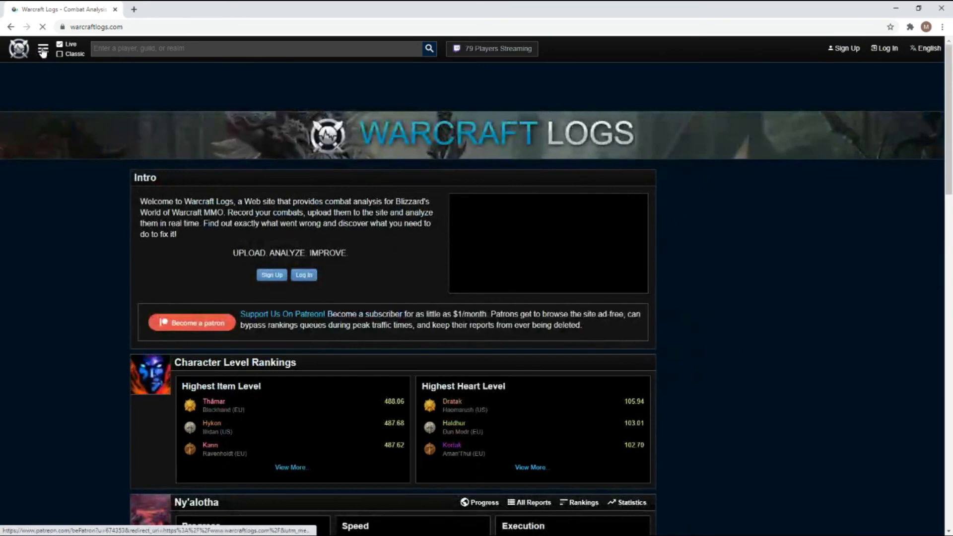
pyautogui.click(43, 49)
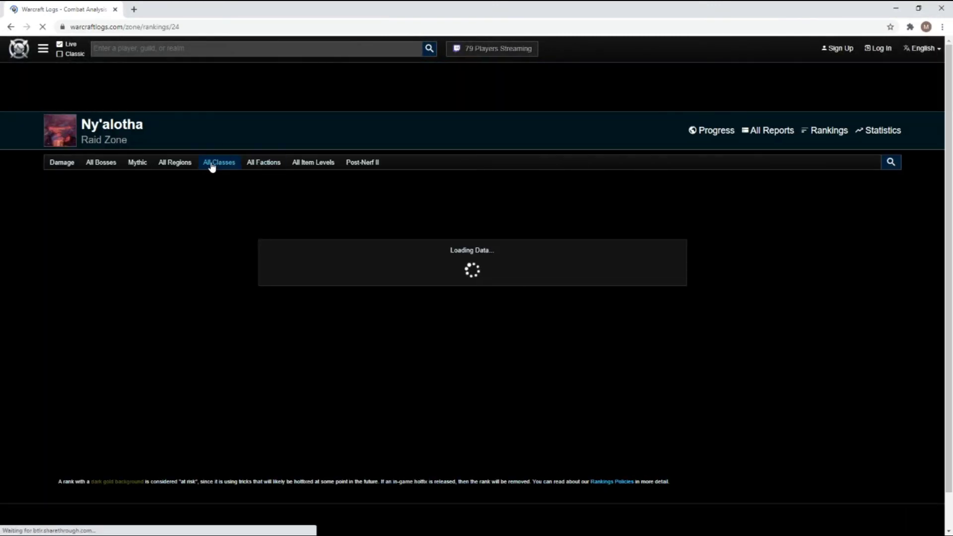
# - Search for the Warlock's character name, open the US - Garrosh character's profile, and review its Ny'alotha boss performance
pyautogui.click(154, 47)
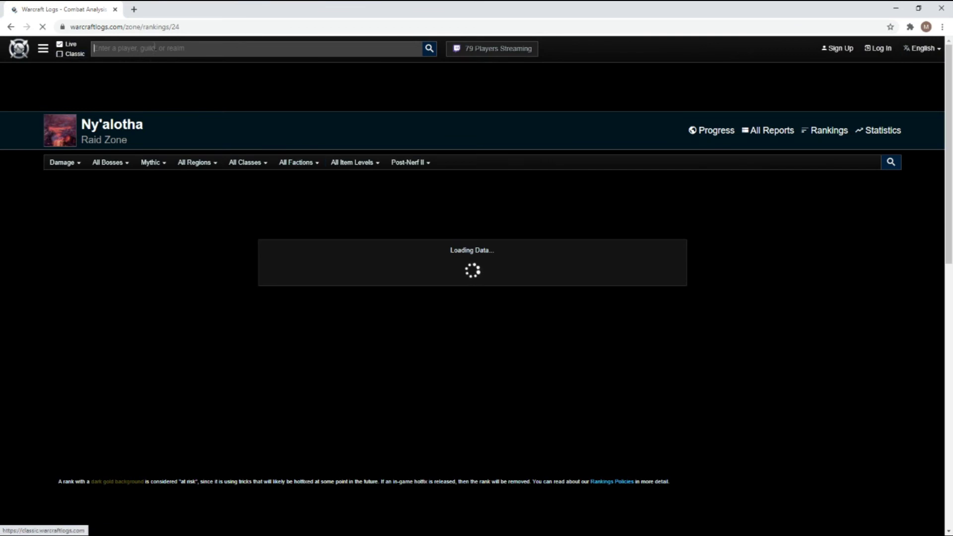
pyautogui.write('h')
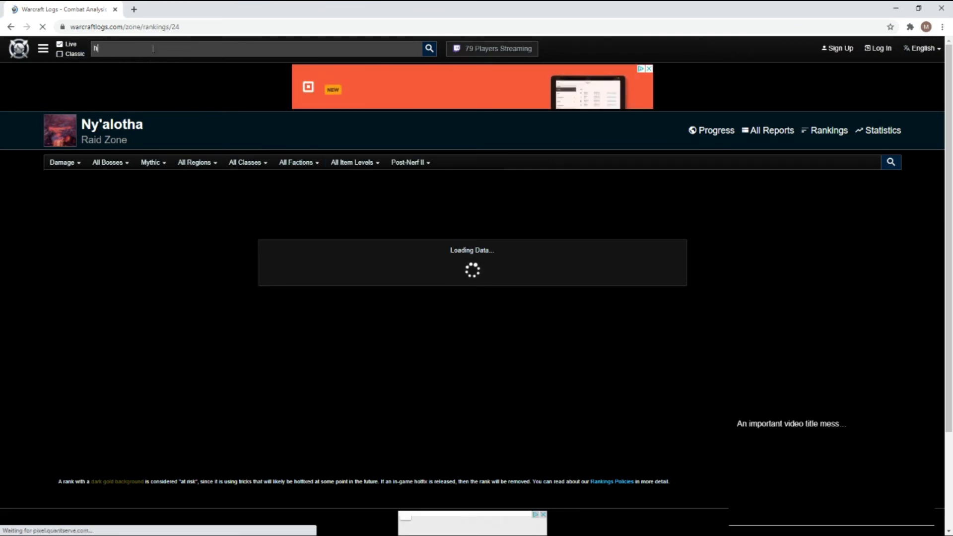
pyautogui.write('allowyn')
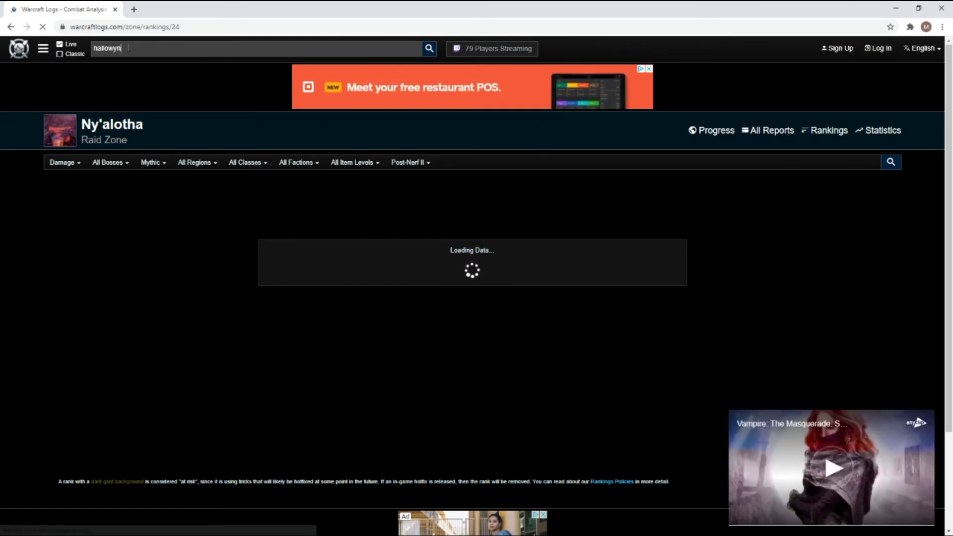
pyautogui.press('Return')
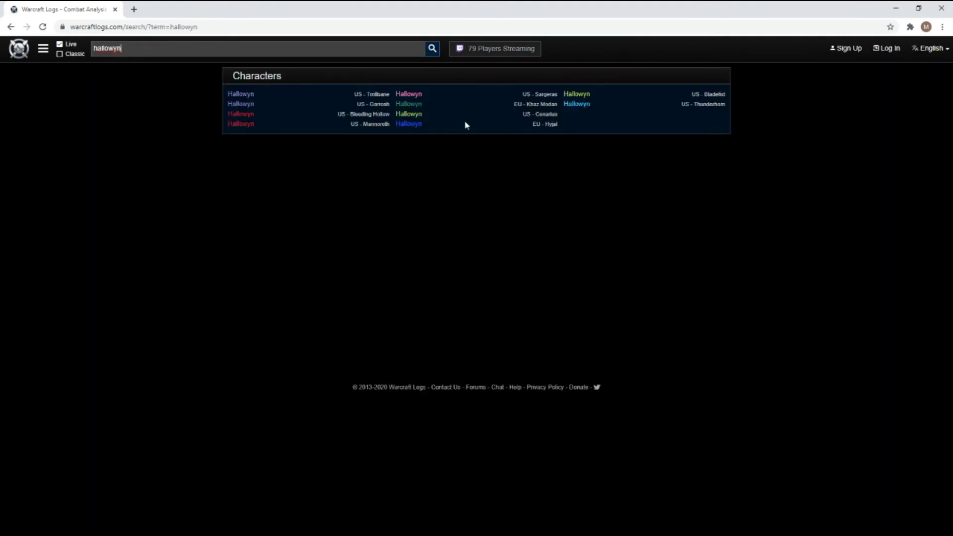
pyautogui.click(249, 105)
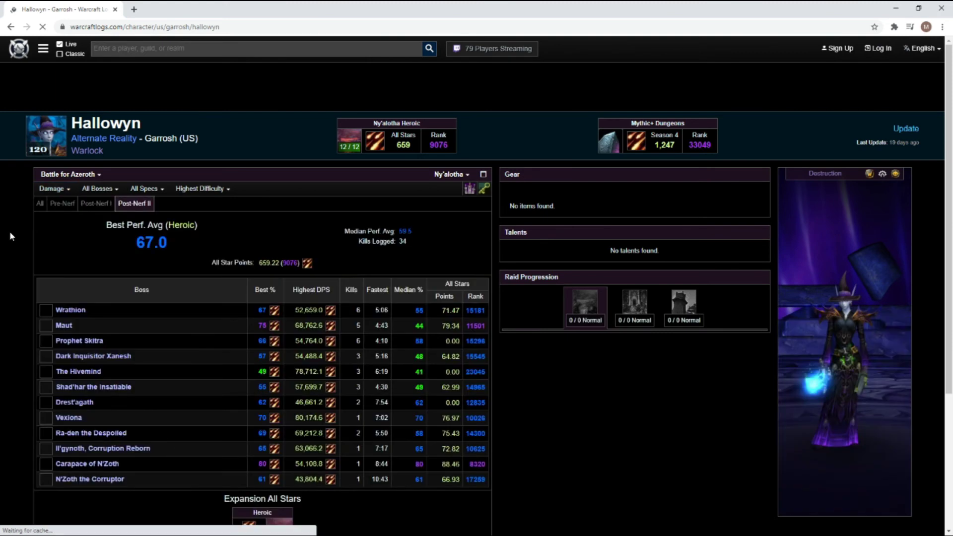
pyautogui.scroll(-2, 8, 234)
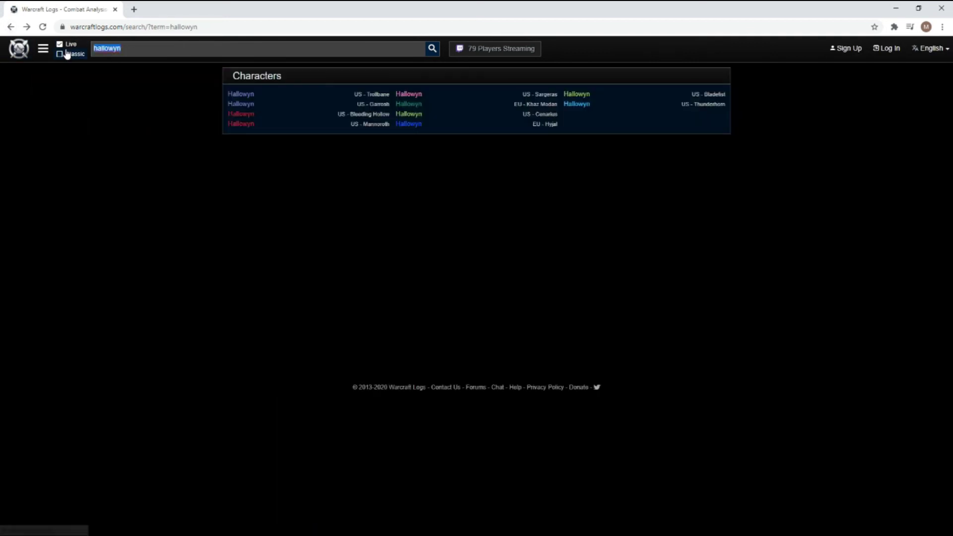
# - Open the Ny'alotha raid rankings and filter them by the Warlock class's Destruction specialization
pyautogui.click(43, 52)
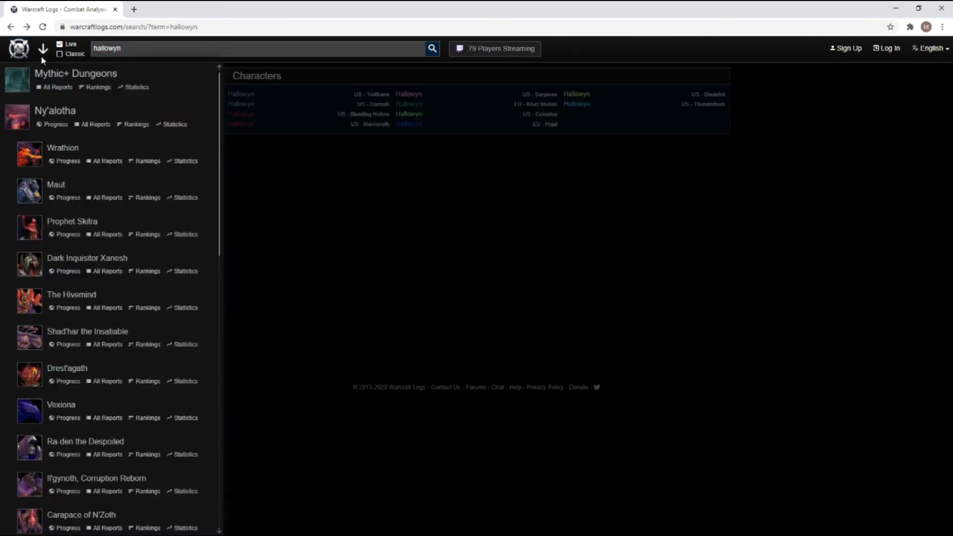
pyautogui.click(135, 126)
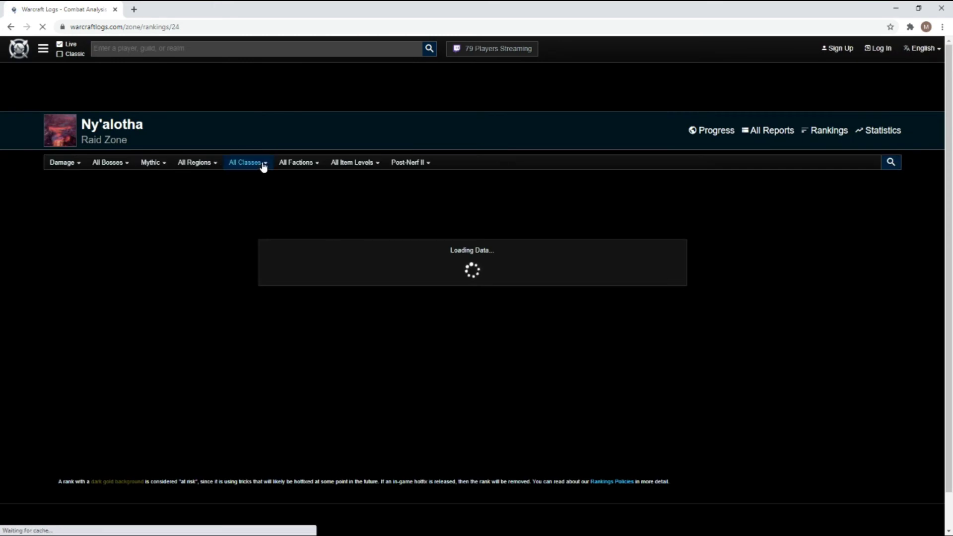
pyautogui.click(263, 165)
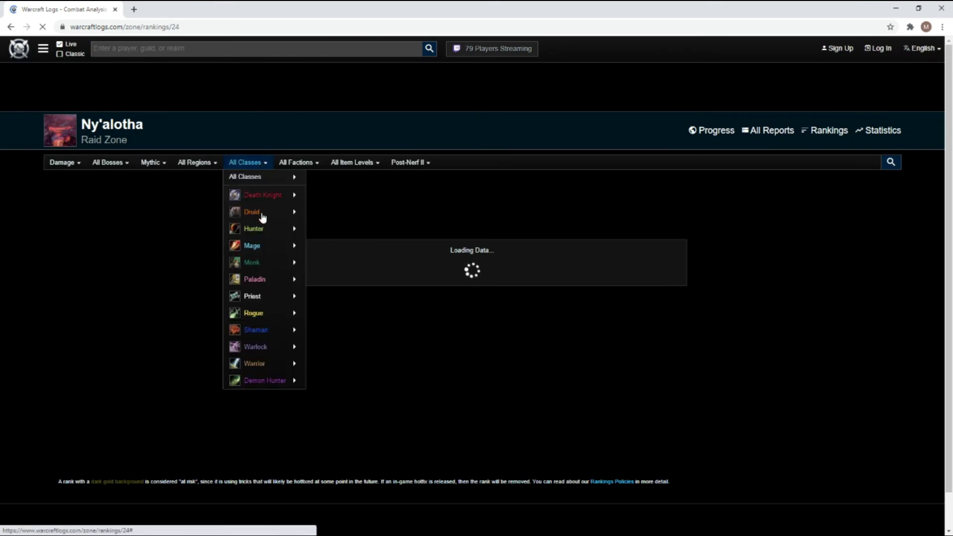
pyautogui.moveTo(261, 353)
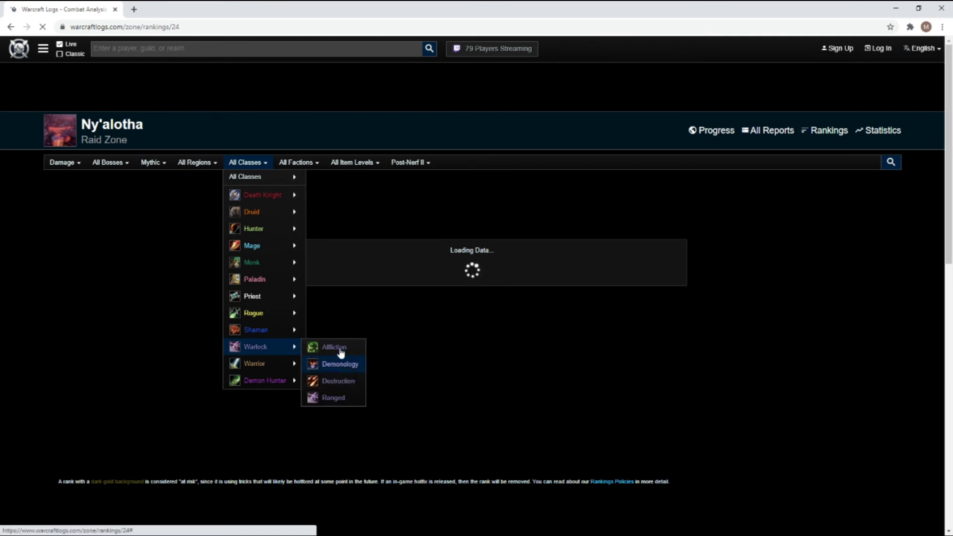
pyautogui.click(336, 382)
# - Set the rankings difficulty to Heroic and review the All Stars and the Wrathion and Maut rankings
pyautogui.click(153, 164)
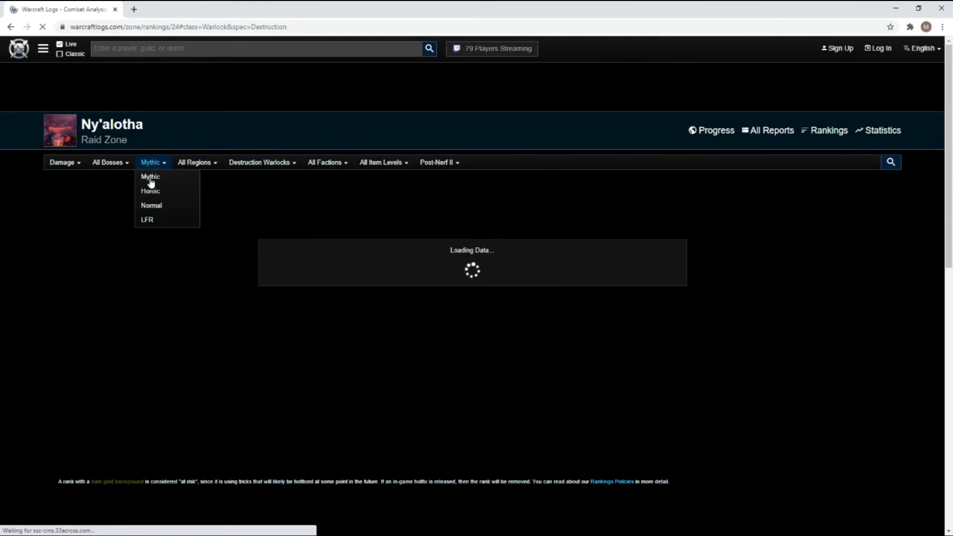
pyautogui.click(149, 180)
pyautogui.click(157, 172)
pyautogui.click(150, 192)
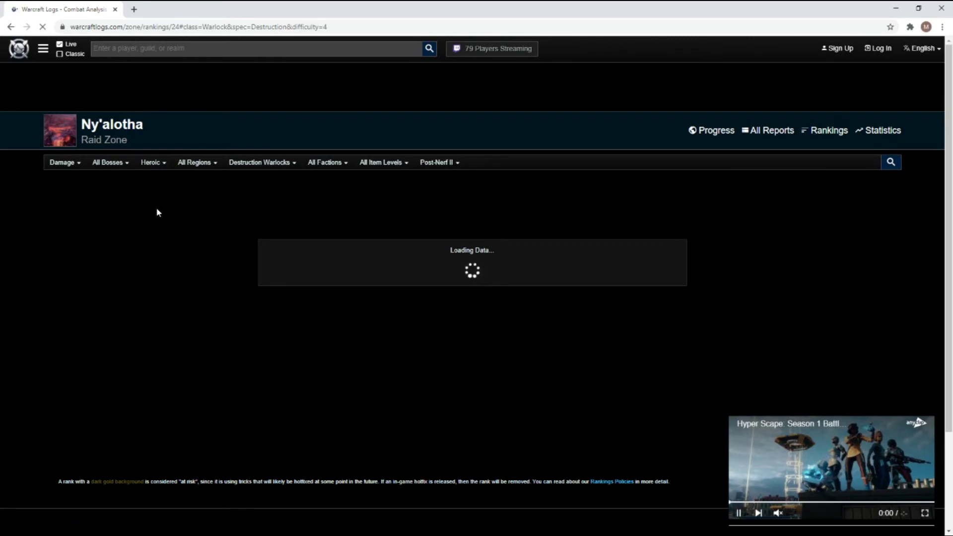
pyautogui.scroll(-3, 151, 214)
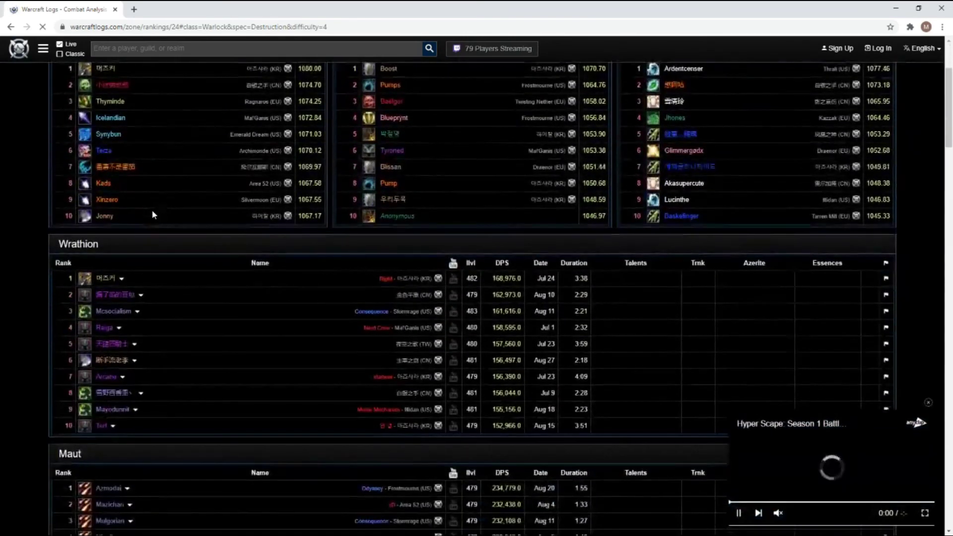
pyautogui.scroll(-4, 149, 212)
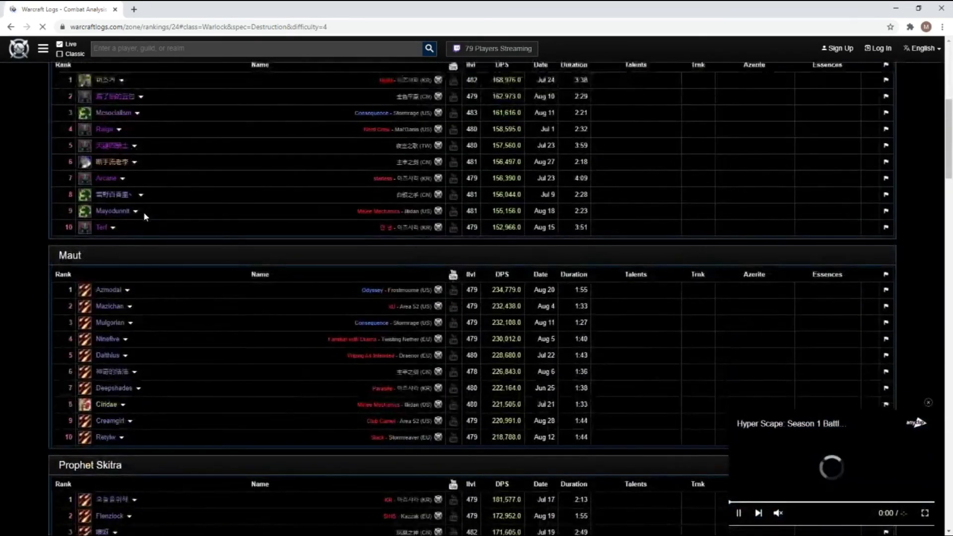
pyautogui.scroll(7, 144, 212)
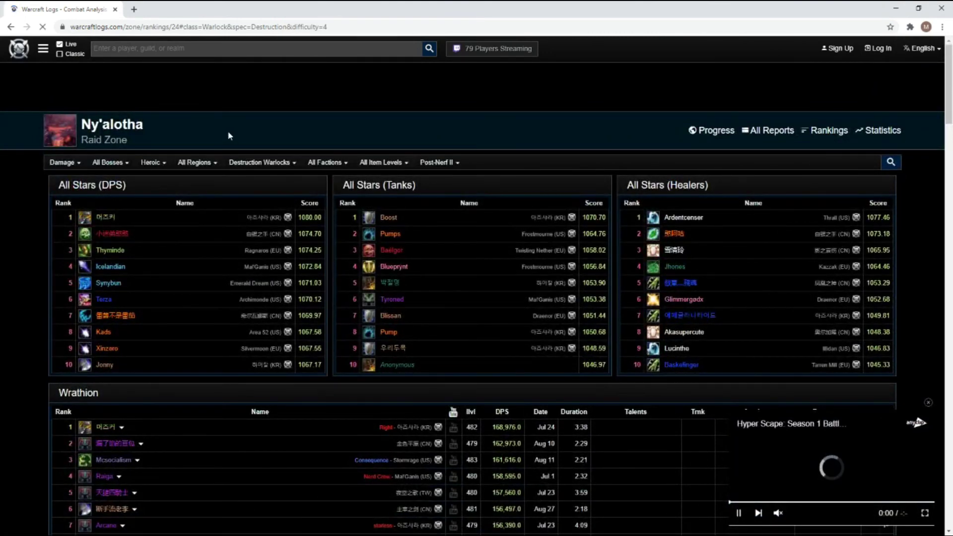
# - Look over the boss rankings down to The Hivemind and filter the Heroic Ny'alotha rankings by the Warlock class
pyautogui.scroll(-2, 196, 132)
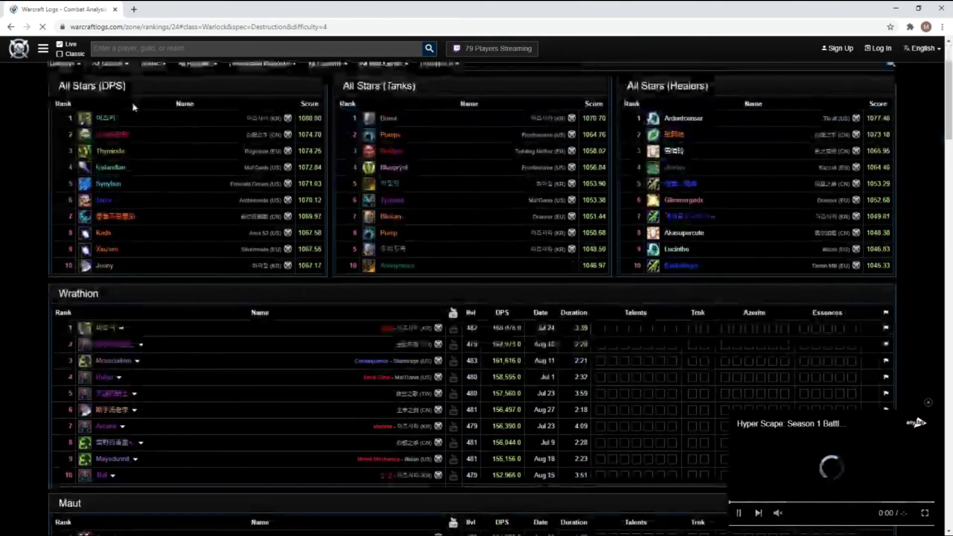
pyautogui.scroll(-9, 24, 153)
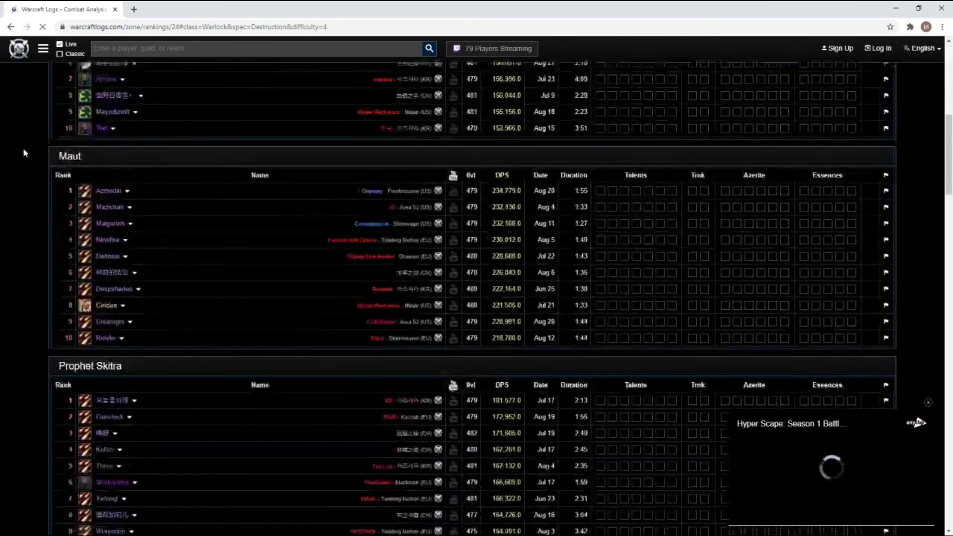
pyautogui.scroll(-9, 23, 185)
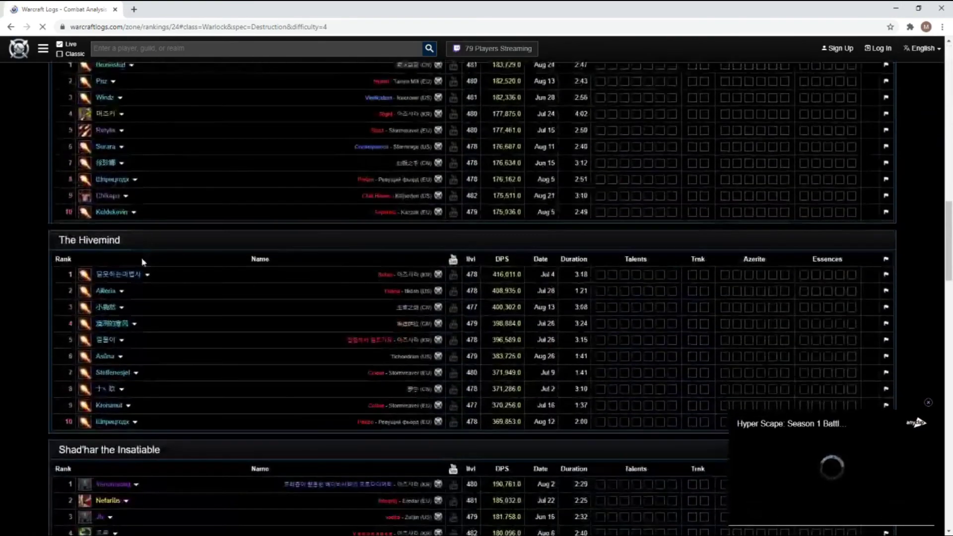
pyautogui.scroll(20, 308, 186)
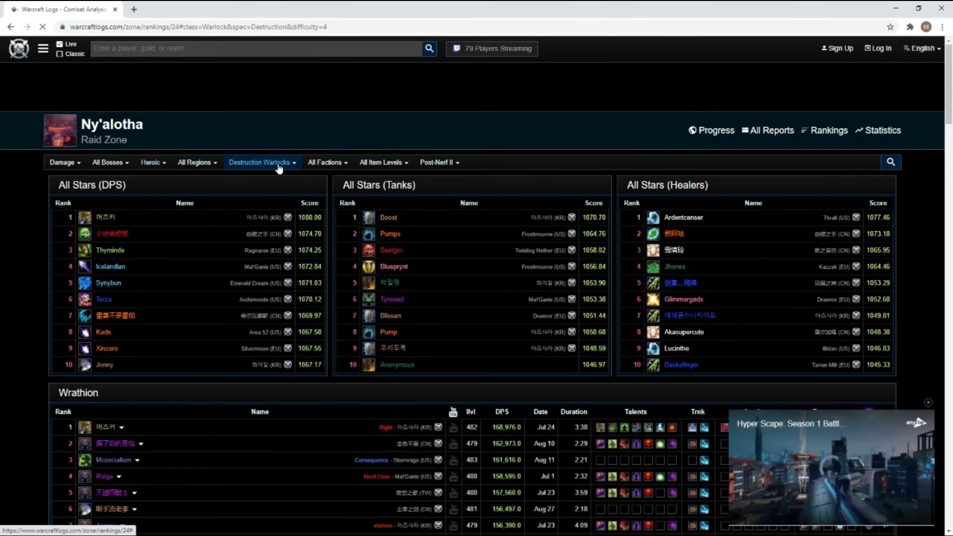
pyautogui.click(265, 162)
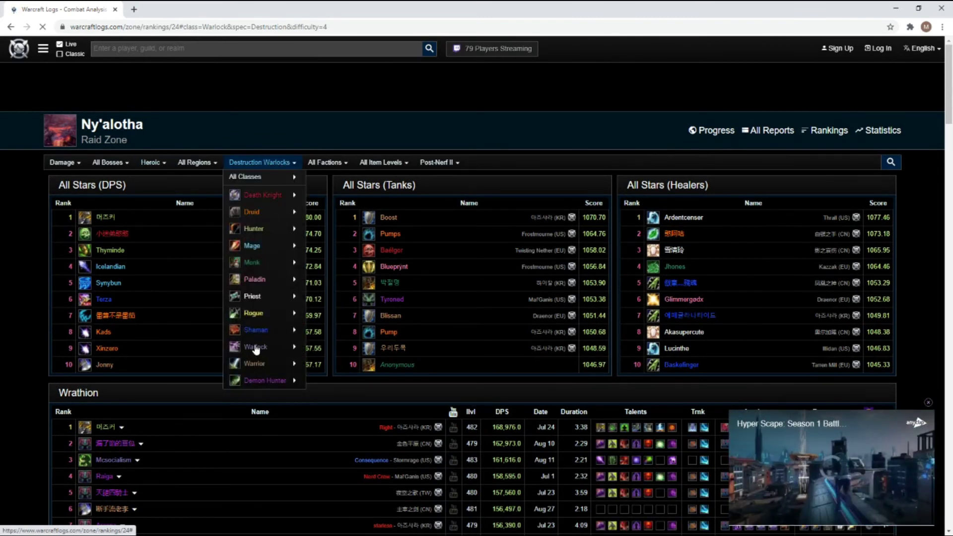
pyautogui.click(256, 347)
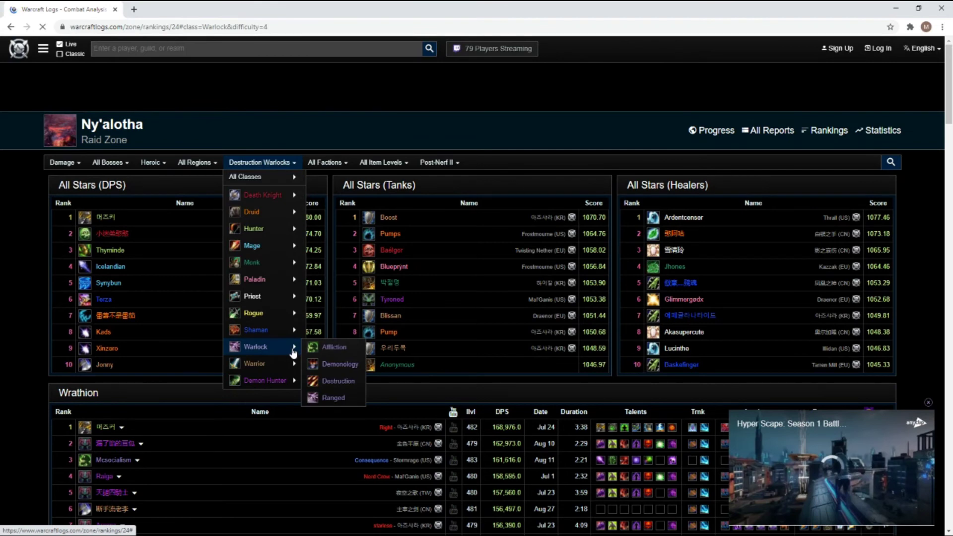
pyautogui.click(336, 385)
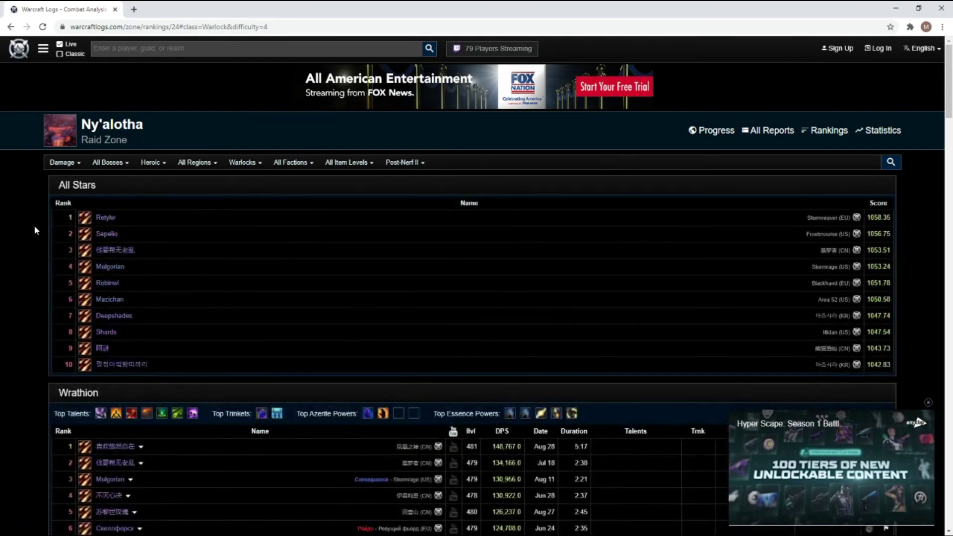
# - Examine the Heroic Warlock rankings from the All Stars through Shad'har the Insatiable, comparing the top players listed for The Hivemind
pyautogui.scroll(-13, 34, 230)
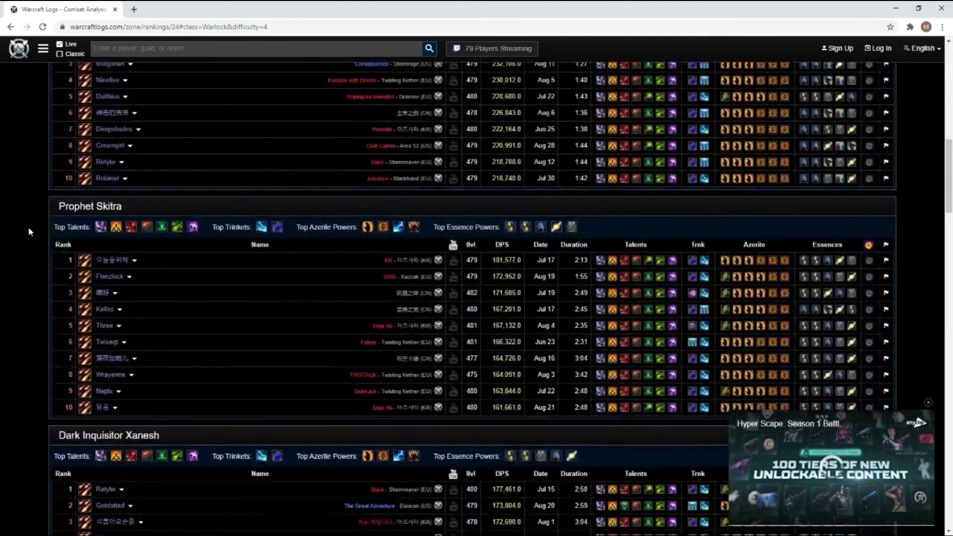
pyautogui.scroll(-8, 114, 255)
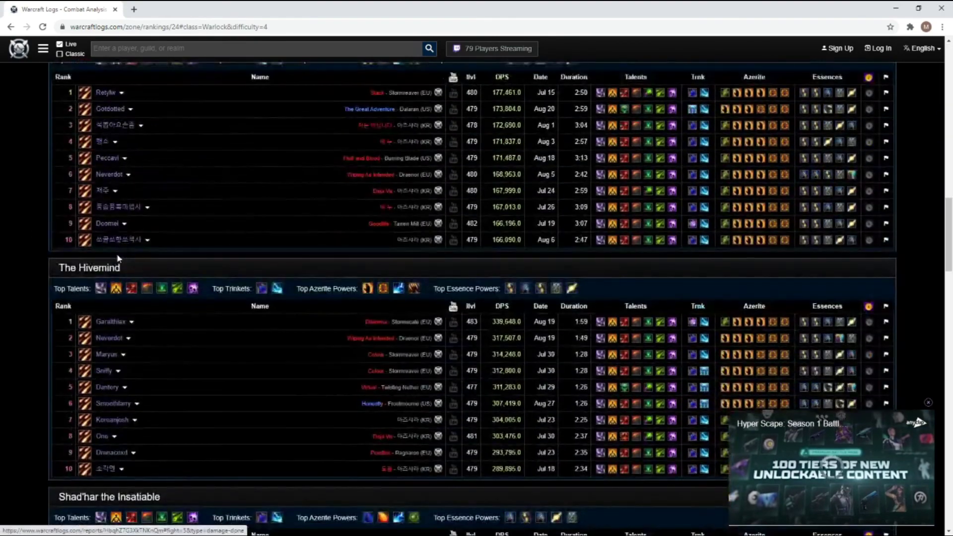
pyautogui.scroll(-2, 118, 257)
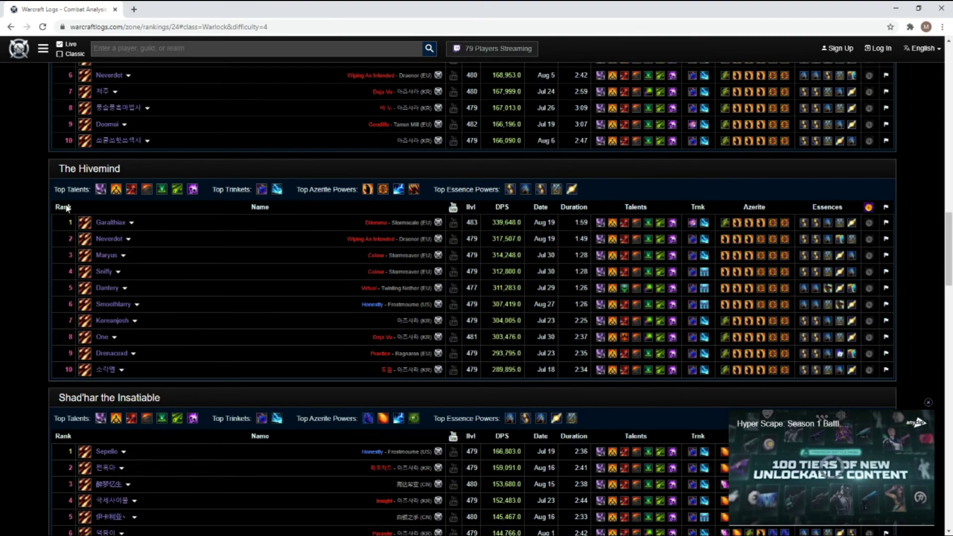
pyautogui.scroll(9, 211, 221)
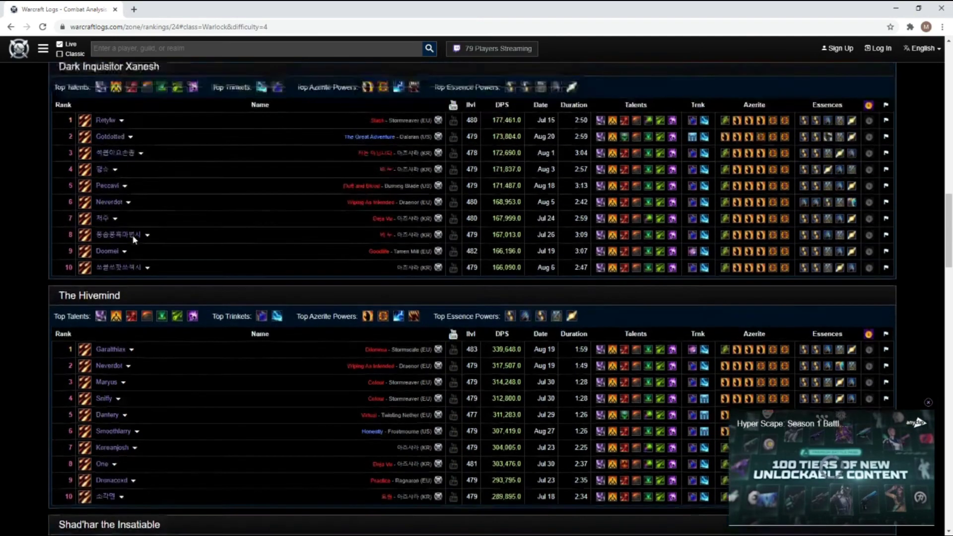
pyautogui.scroll(10, 133, 240)
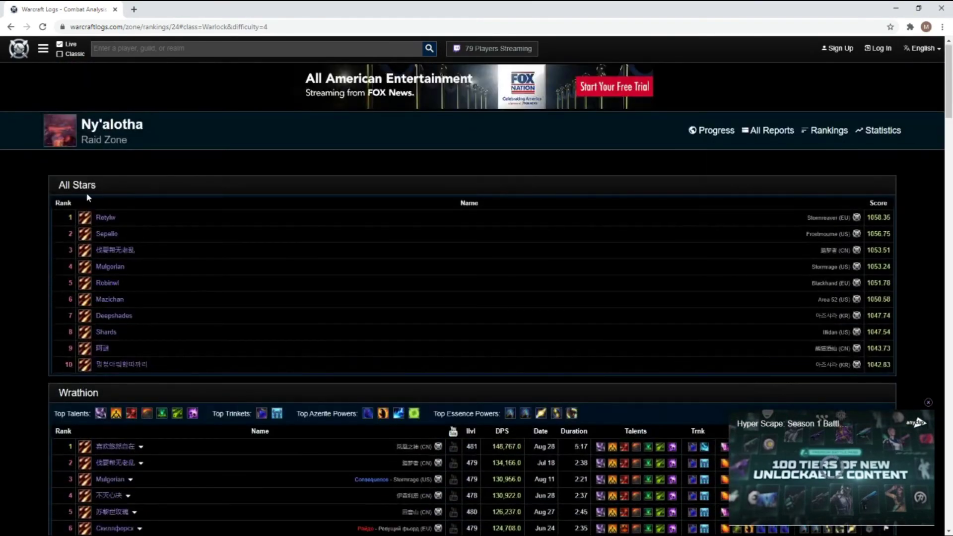
pyautogui.scroll(-3, 129, 230)
pyautogui.scroll(3, 129, 234)
pyautogui.scroll(-20, 302, 317)
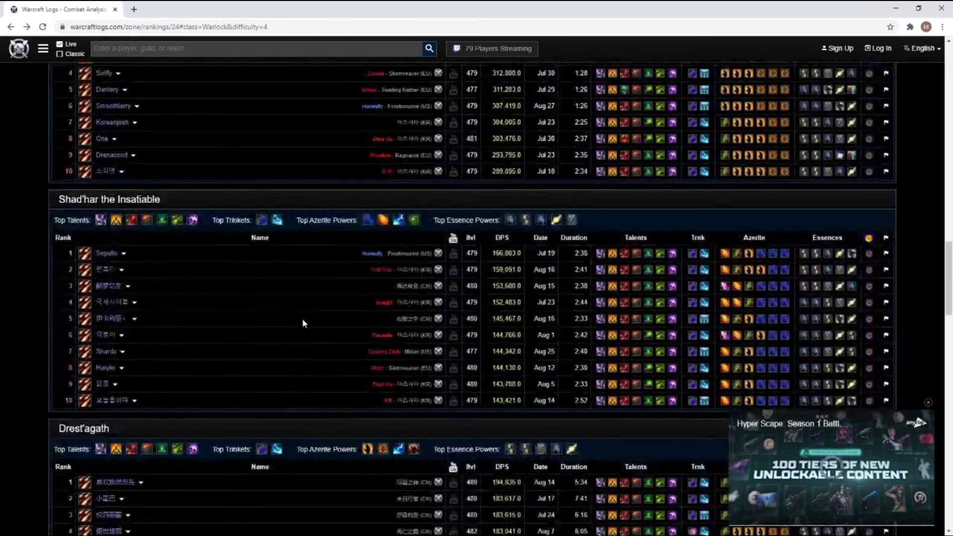
pyautogui.scroll(6, 298, 311)
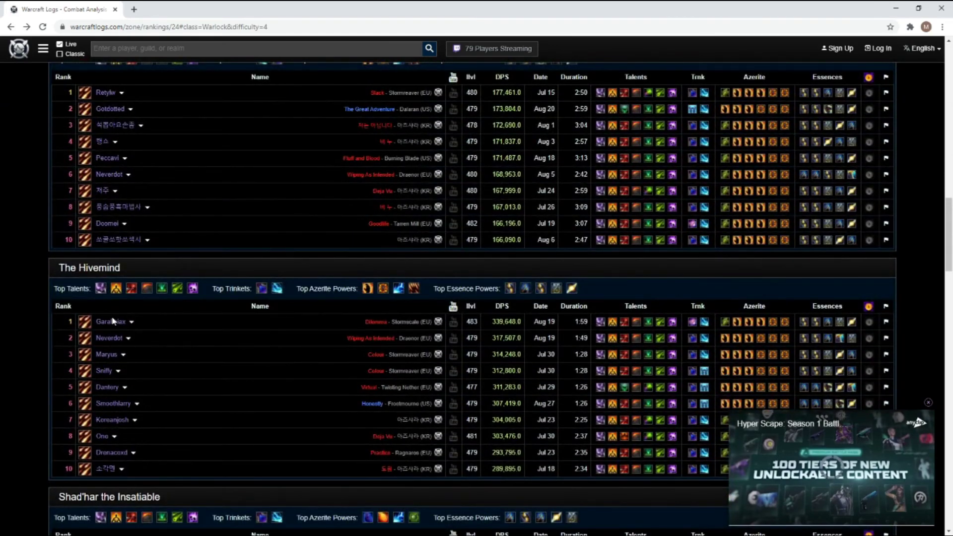
pyautogui.scroll(-6, 71, 307)
pyautogui.scroll(20, 198, 322)
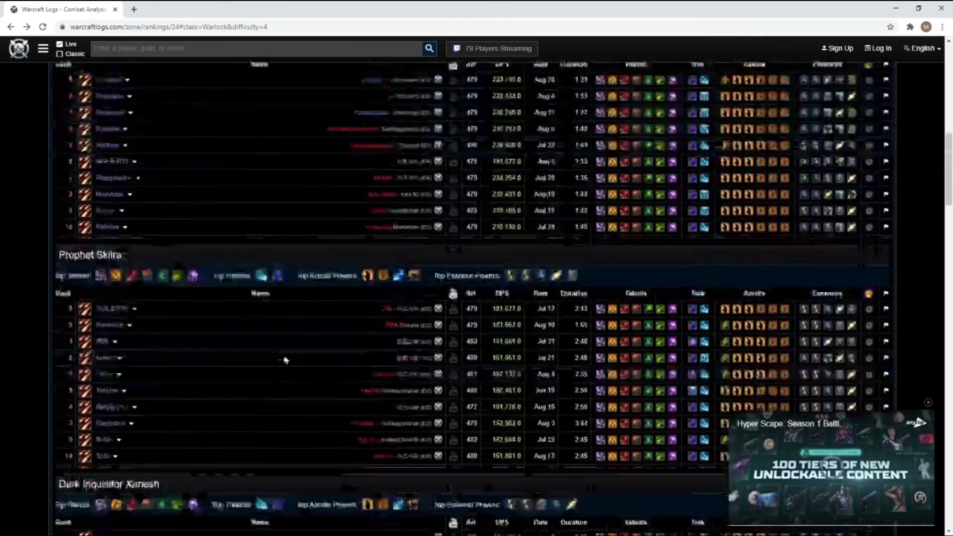
pyautogui.scroll(6, 496, 377)
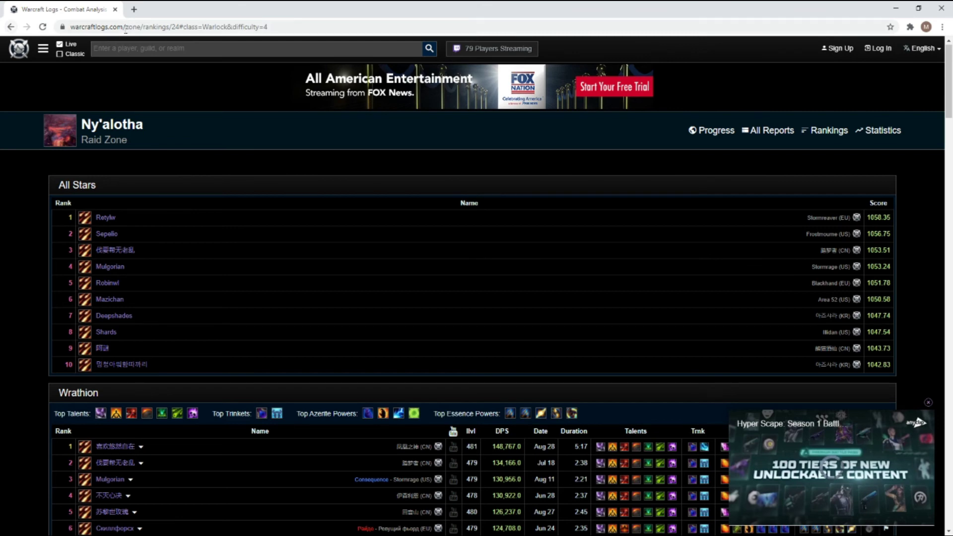
pyautogui.click(125, 29)
pyautogui.write('WAR')
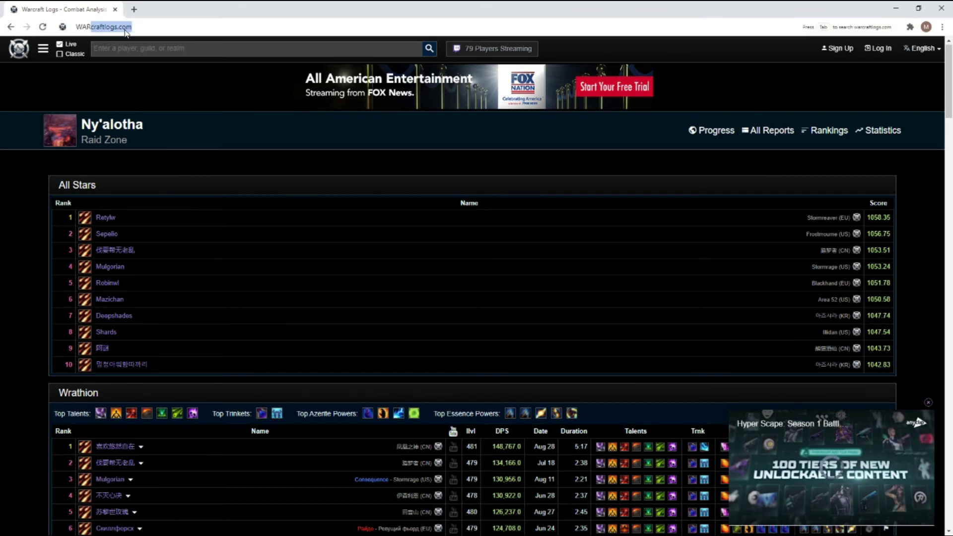
pyautogui.write('W')
pyautogui.press('Return')
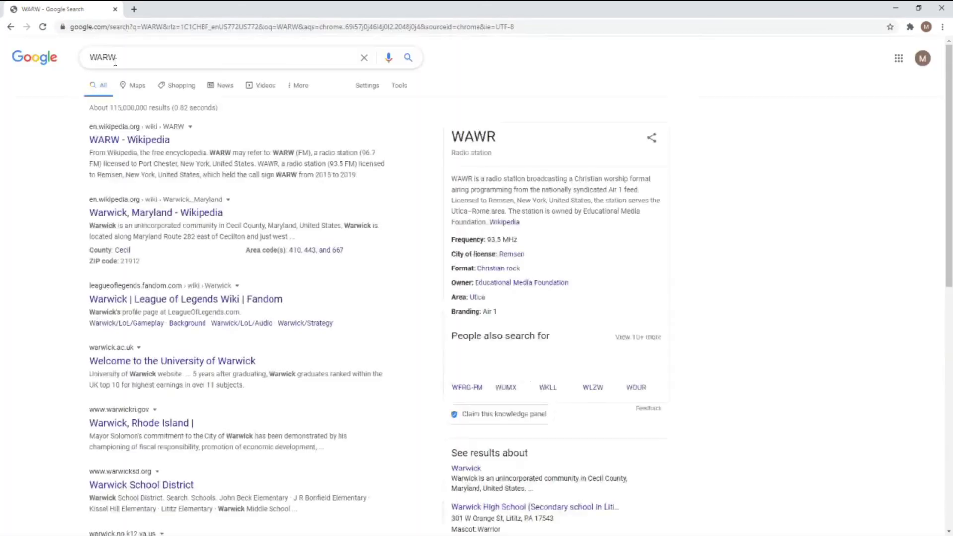
# - Return to the warcraftlogs.com home page and open the Ny'alotha raid rankings
pyautogui.click(112, 27)
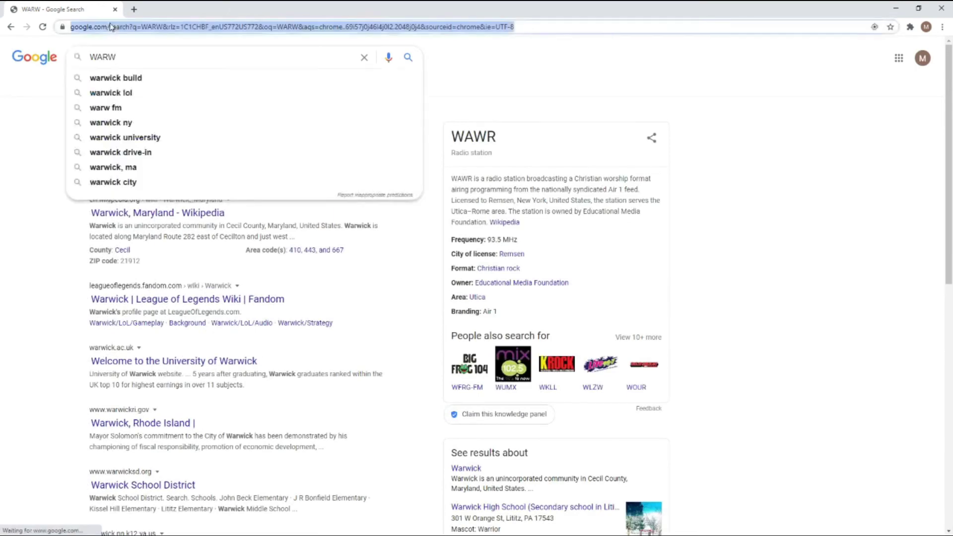
pyautogui.write('war')
pyautogui.press('Return')
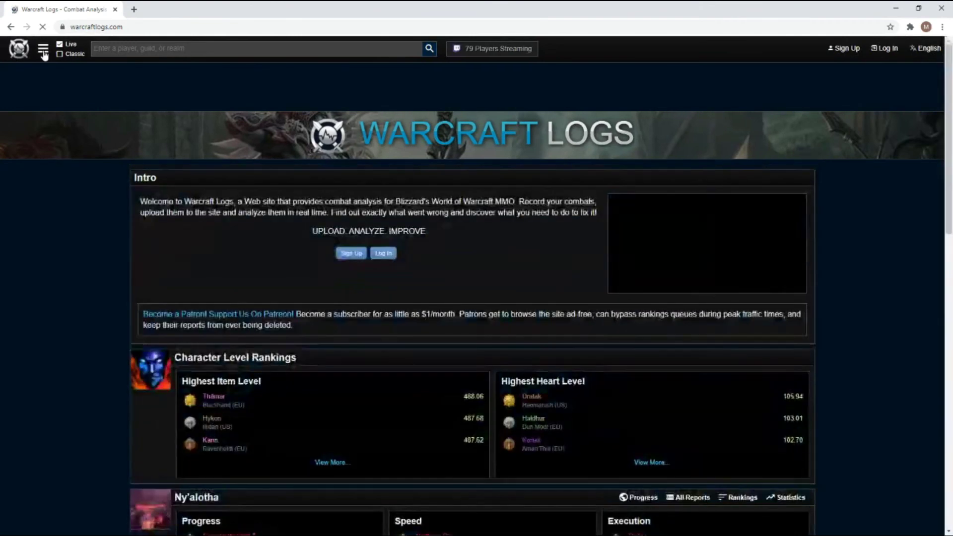
pyautogui.click(43, 51)
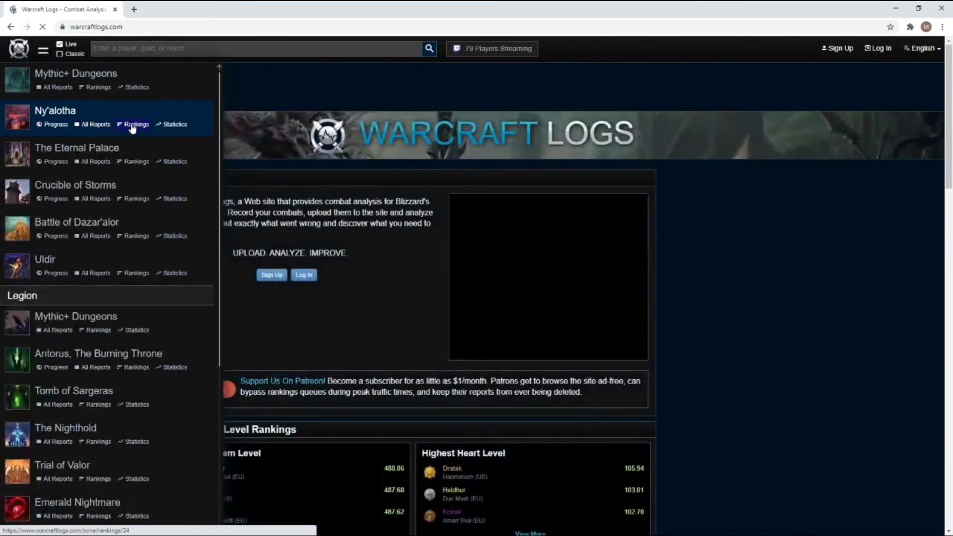
pyautogui.click(132, 125)
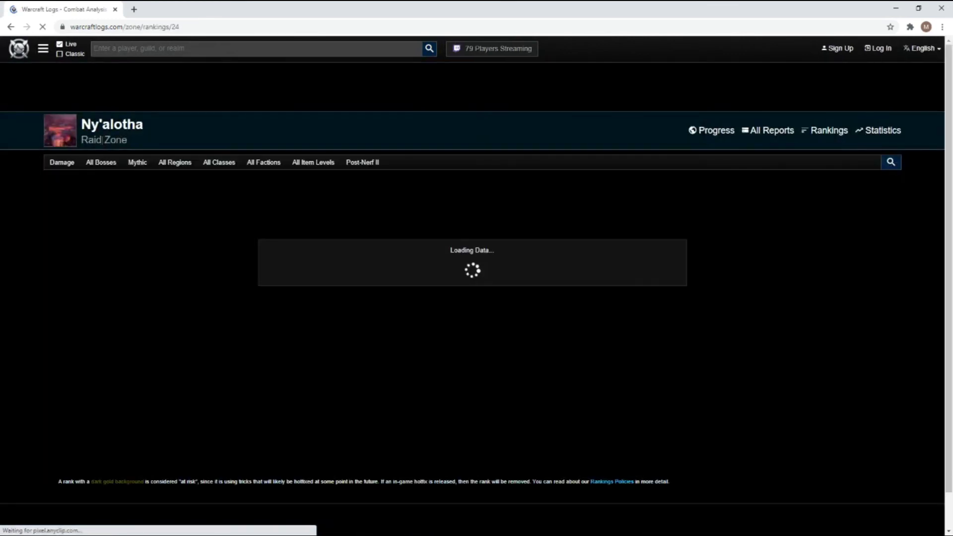
# - Limit the Ny'alotha rankings to The Hivemind boss on Heroic difficulty
pyautogui.click(124, 166)
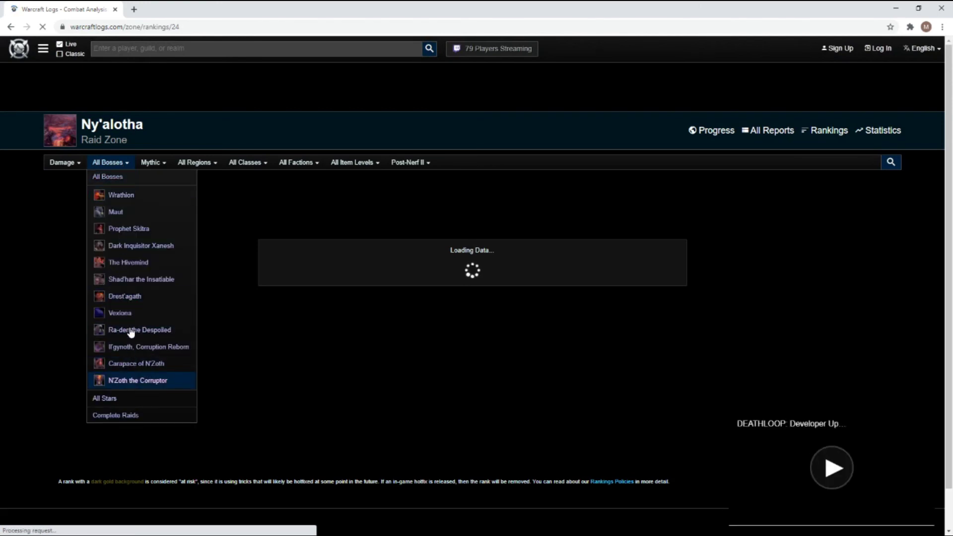
pyautogui.click(128, 266)
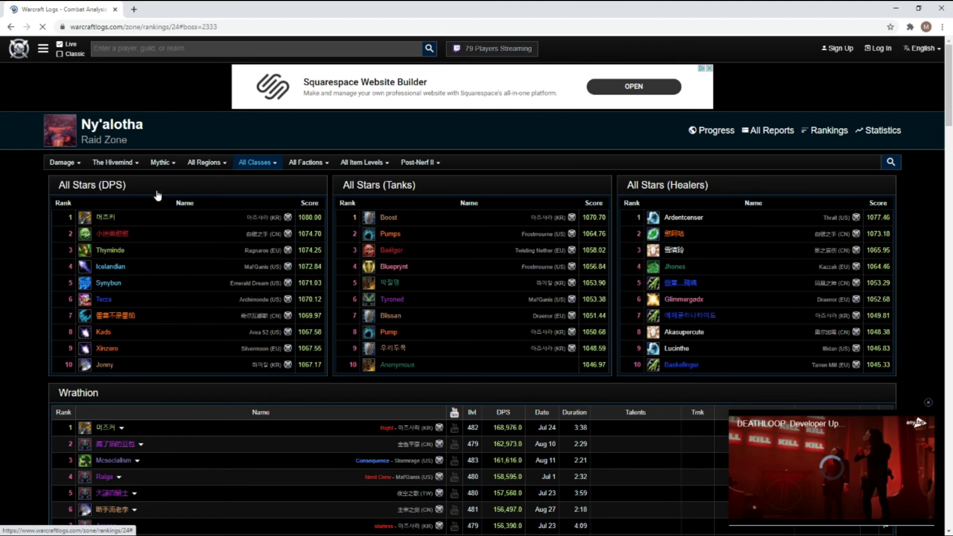
pyautogui.click(170, 164)
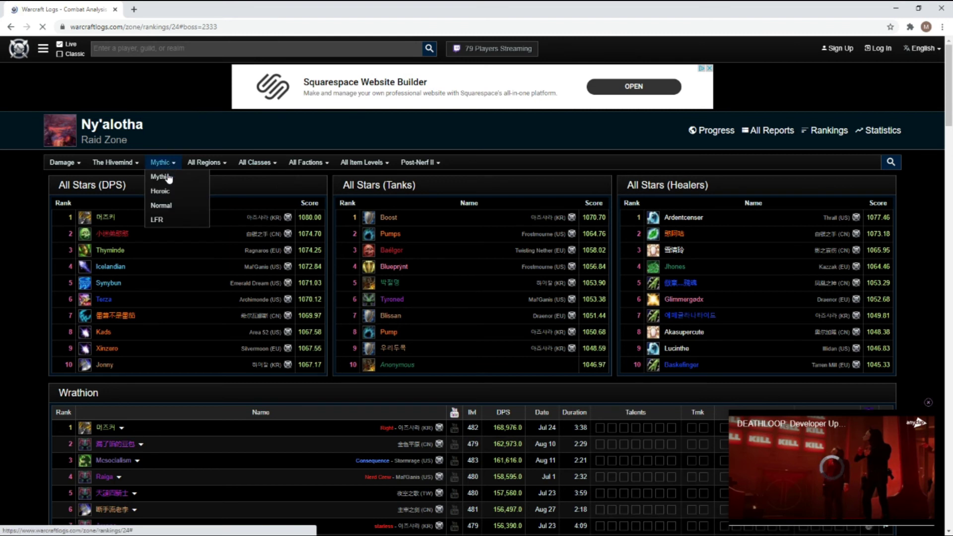
pyautogui.click(160, 193)
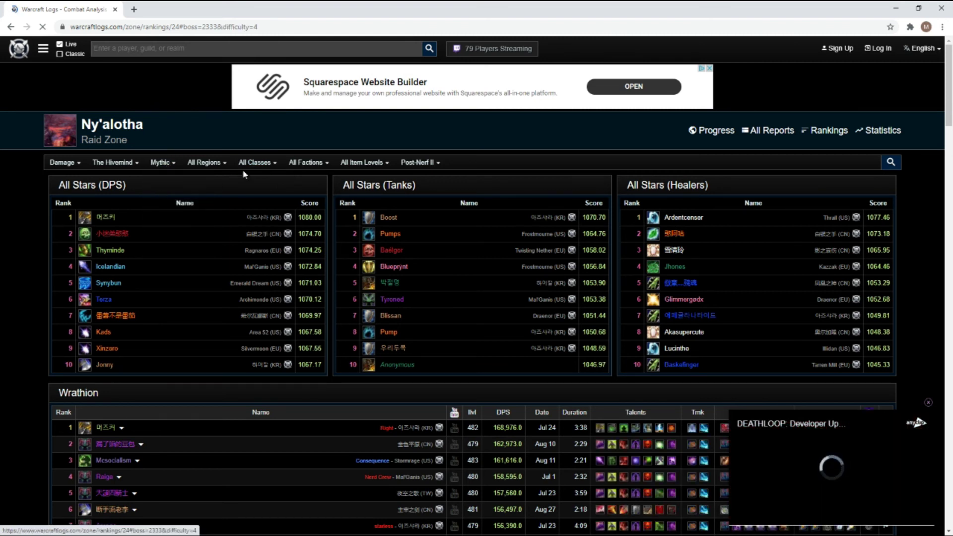
# - Filter The Hivemind rankings by the Warlock class's Destruction specialization
pyautogui.moveTo(532, 533)
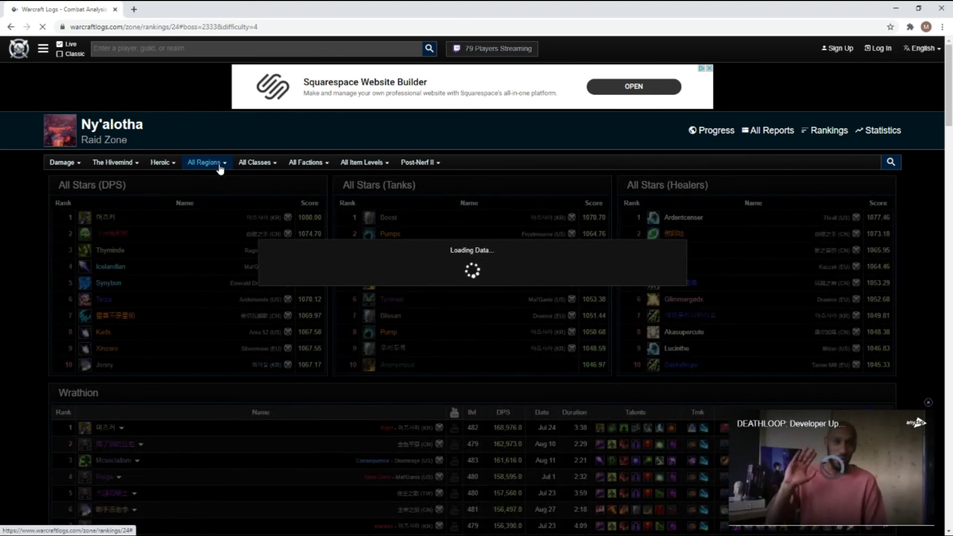
pyautogui.click(274, 164)
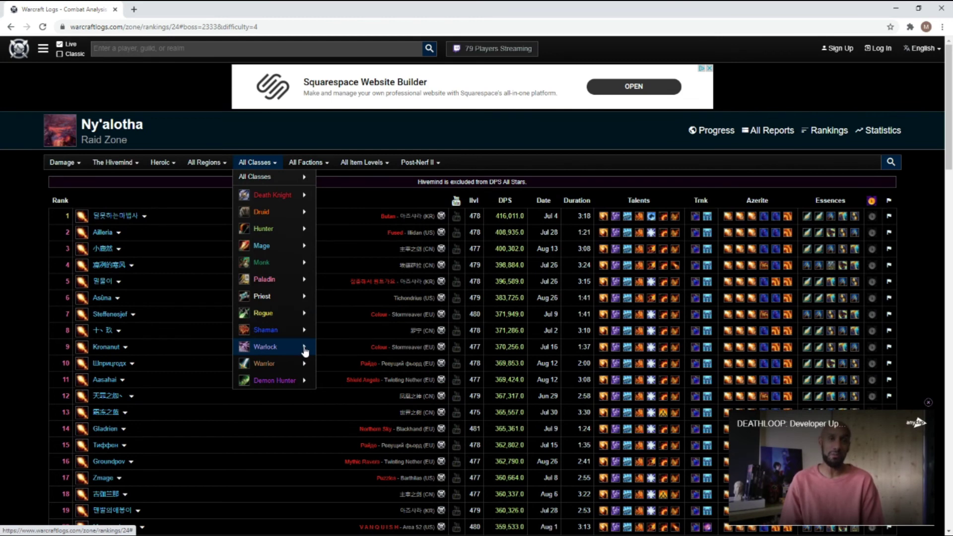
pyautogui.click(304, 351)
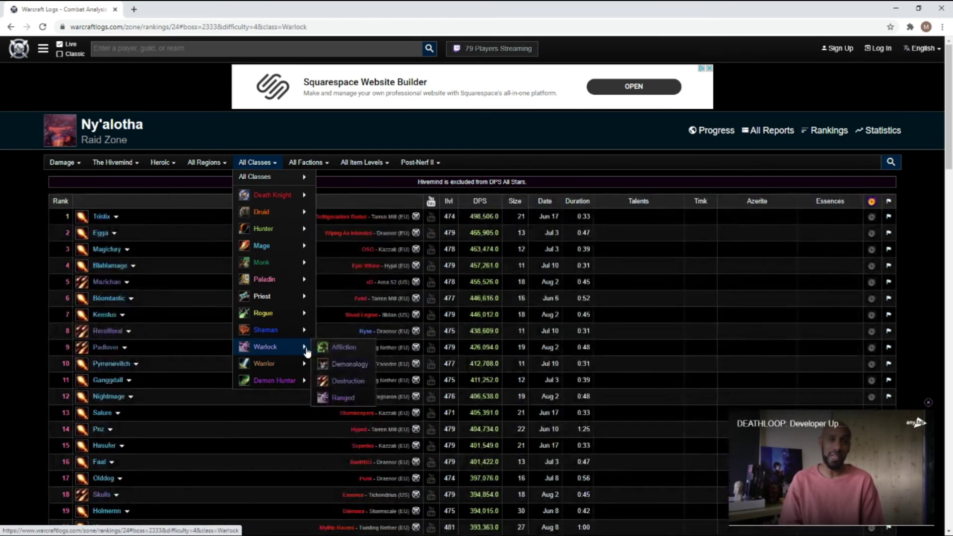
pyautogui.click(346, 381)
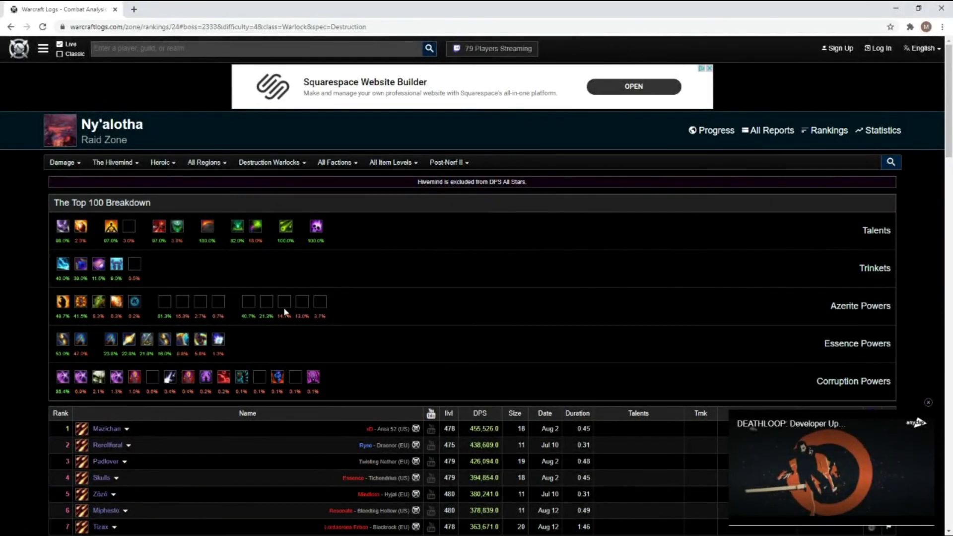
# - Review the top 100 Destruction Warlocks on The Hivemind, including their DPS, talents, trinkets, Azerite powers and essences
pyautogui.scroll(-3, 3, 278)
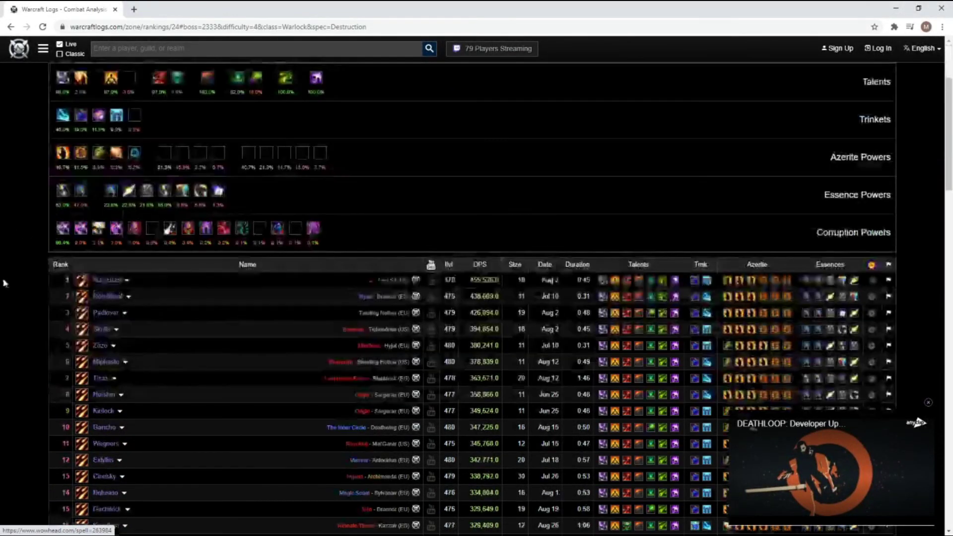
pyautogui.scroll(-3, 3, 282)
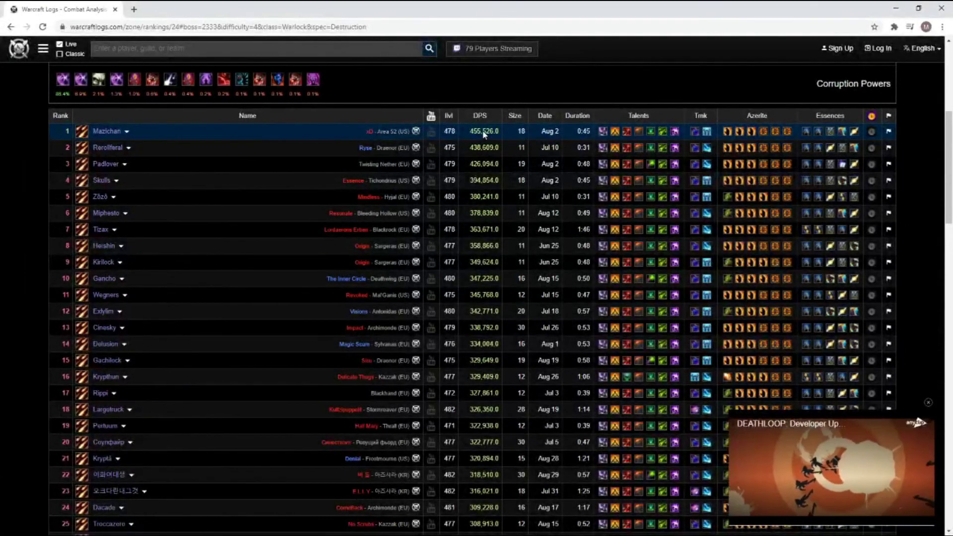
pyautogui.click(606, 134)
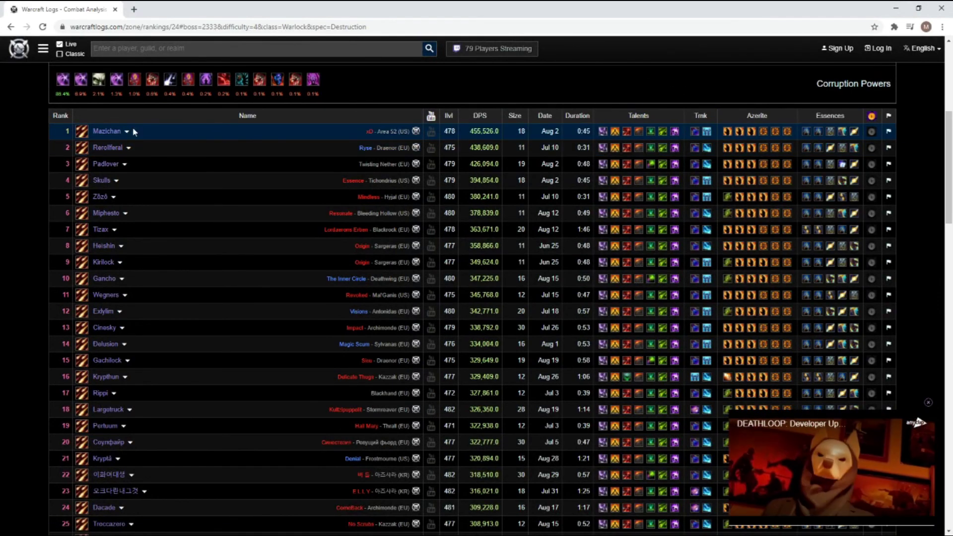
pyautogui.scroll(-10, 47, 240)
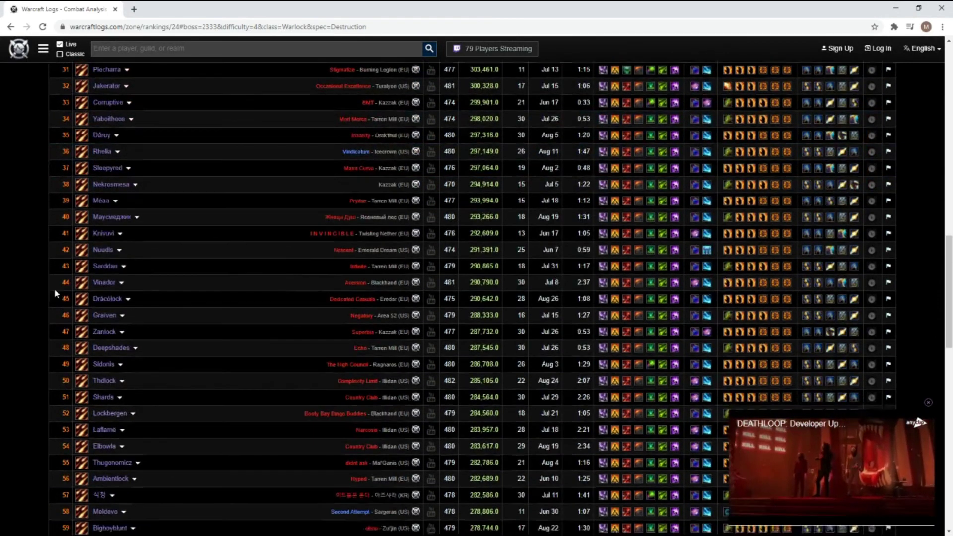
pyautogui.scroll(-15, 55, 288)
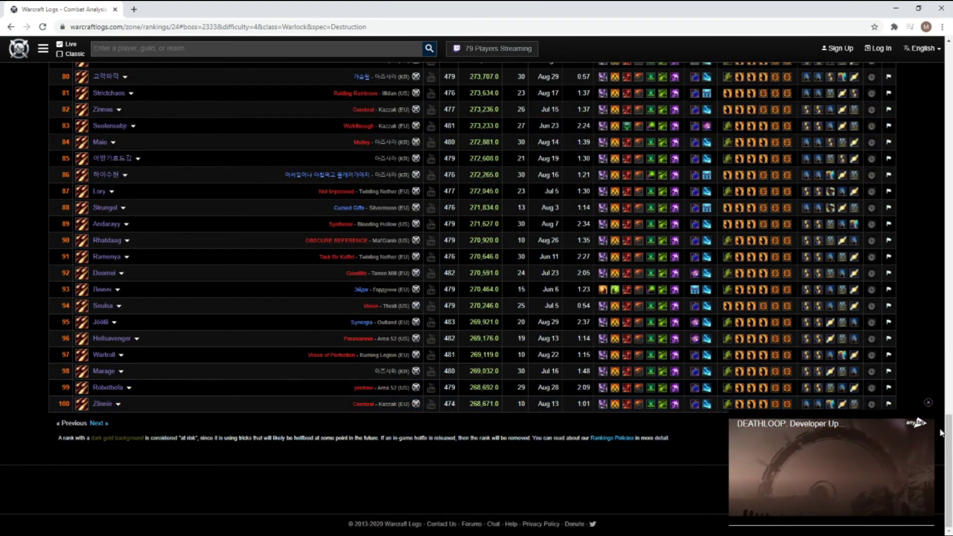
# - Close the floating video ad and open the second page of the Destruction Warlock rankings
pyautogui.click(928, 403)
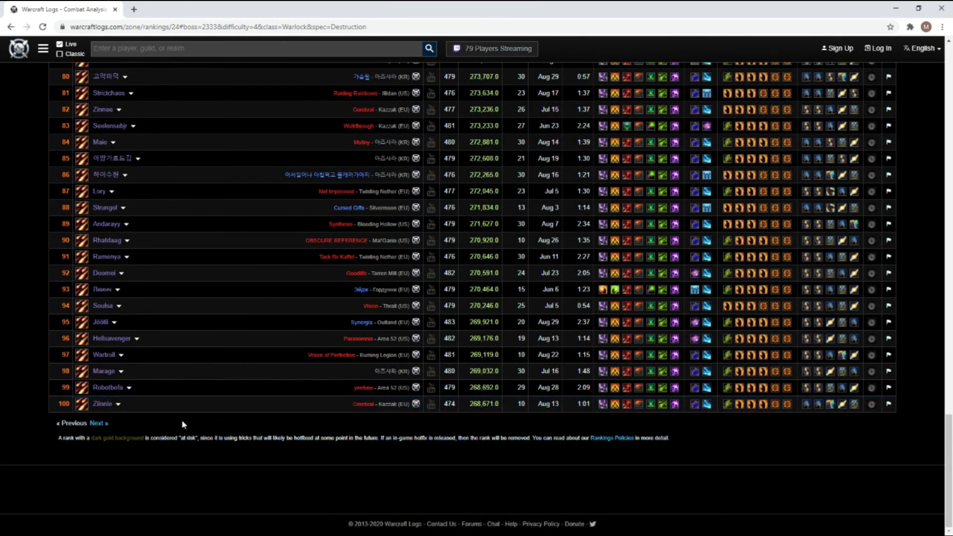
pyautogui.scroll(20, 177, 421)
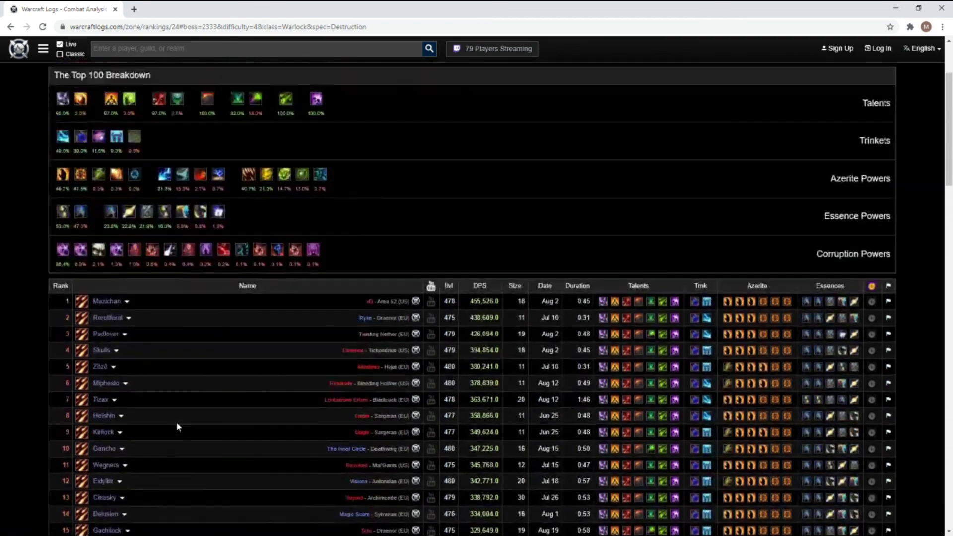
pyautogui.scroll(-7, 176, 426)
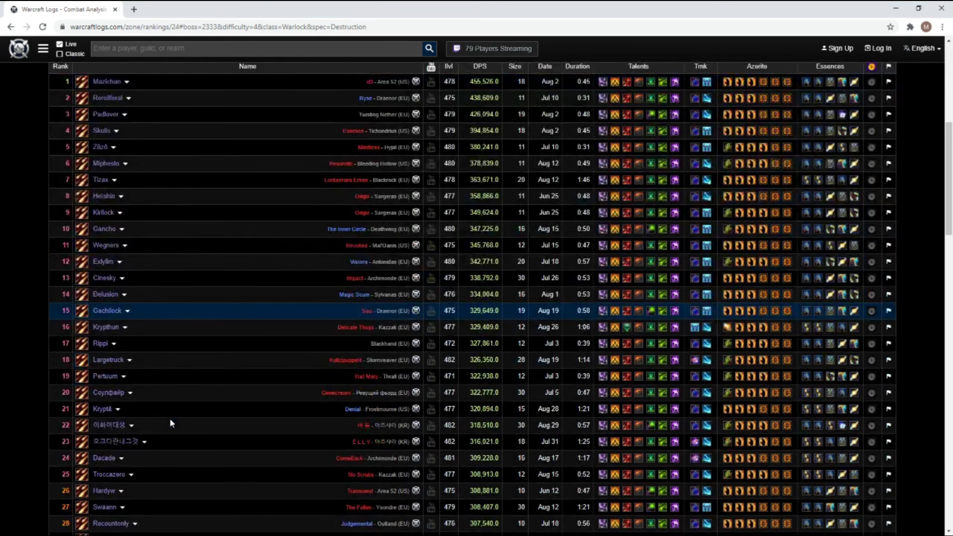
pyautogui.scroll(-20, 170, 423)
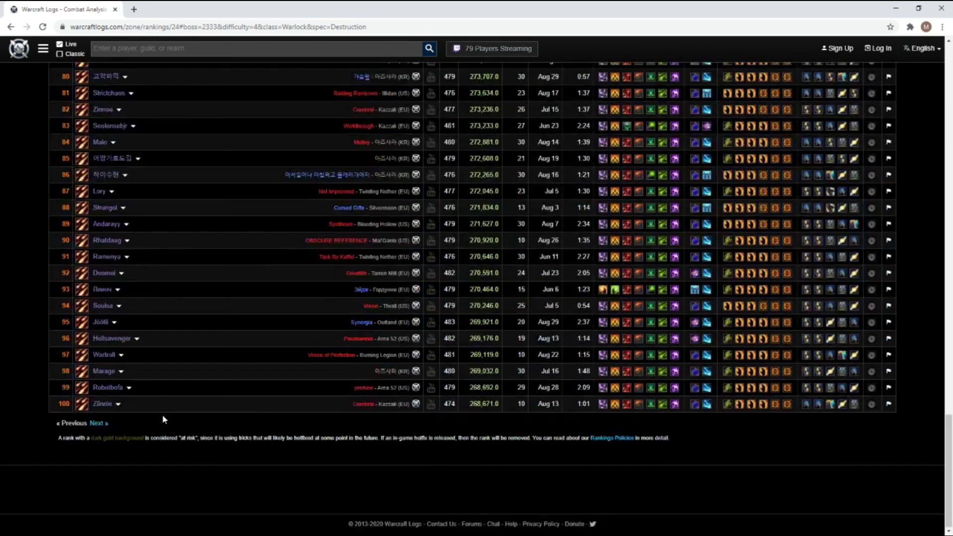
pyautogui.click(96, 423)
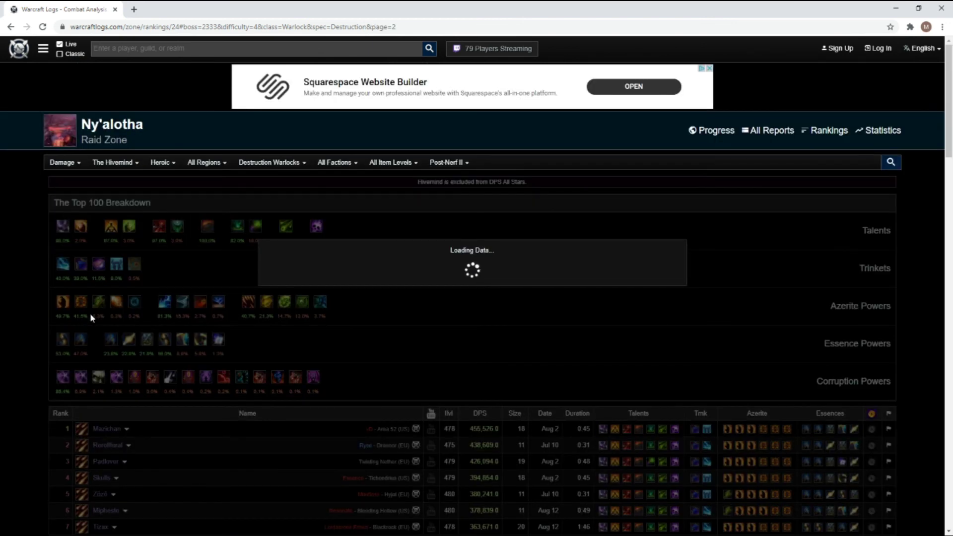
# - Look over the Destruction Warlocks ranked 101 and below, comparing their DPS, talents, trinkets and essences
pyautogui.scroll(-7, 88, 317)
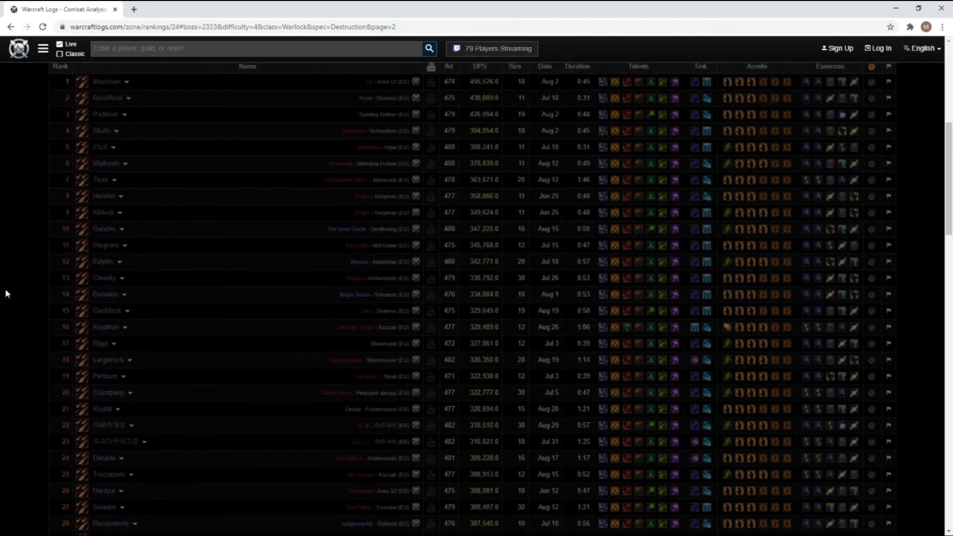
pyautogui.scroll(-5, 148, 317)
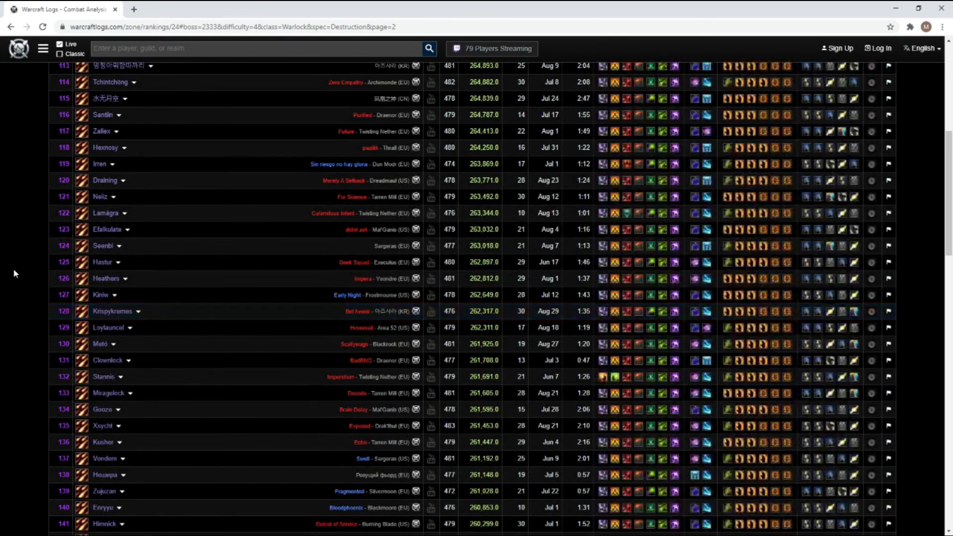
pyautogui.scroll(-5, 14, 273)
pyautogui.scroll(-5, 14, 273)
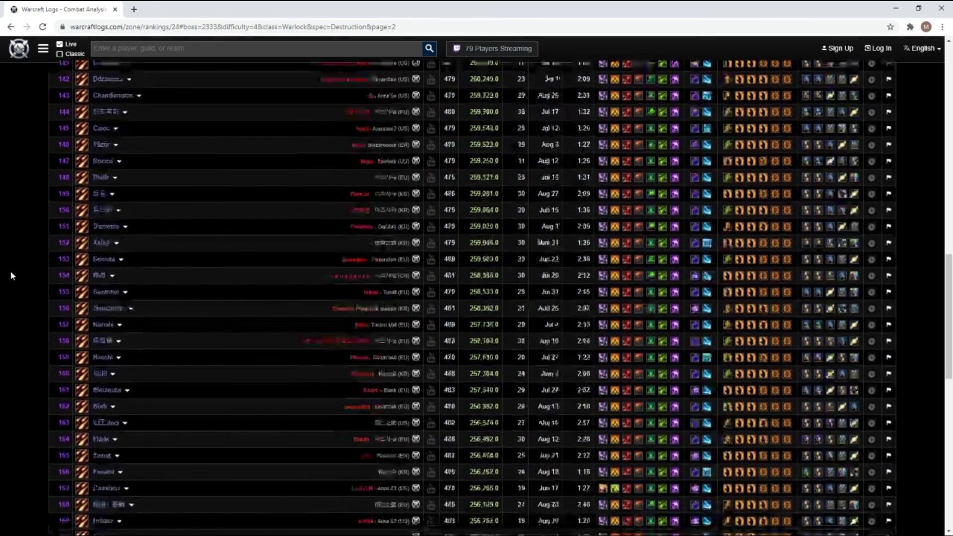
pyautogui.scroll(5, 267, 349)
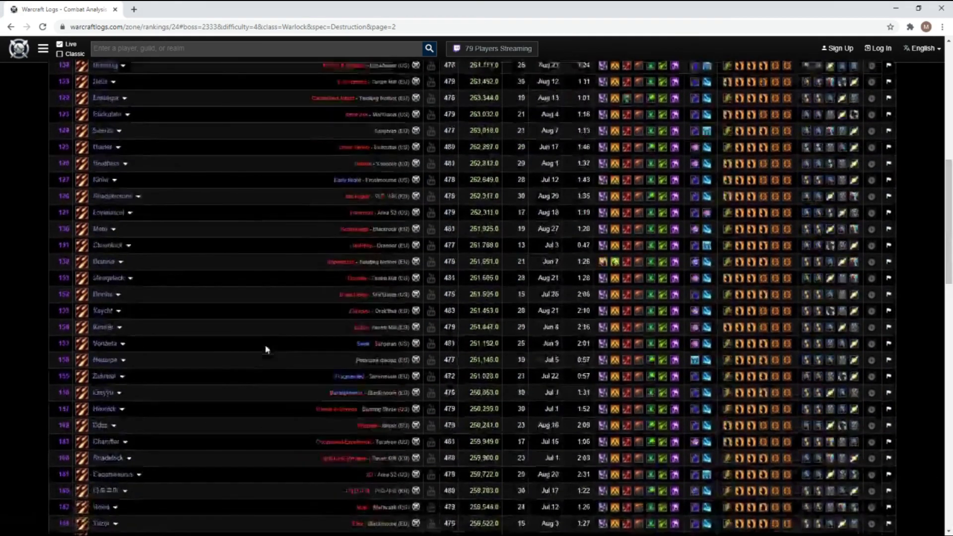
pyautogui.scroll(10, 267, 348)
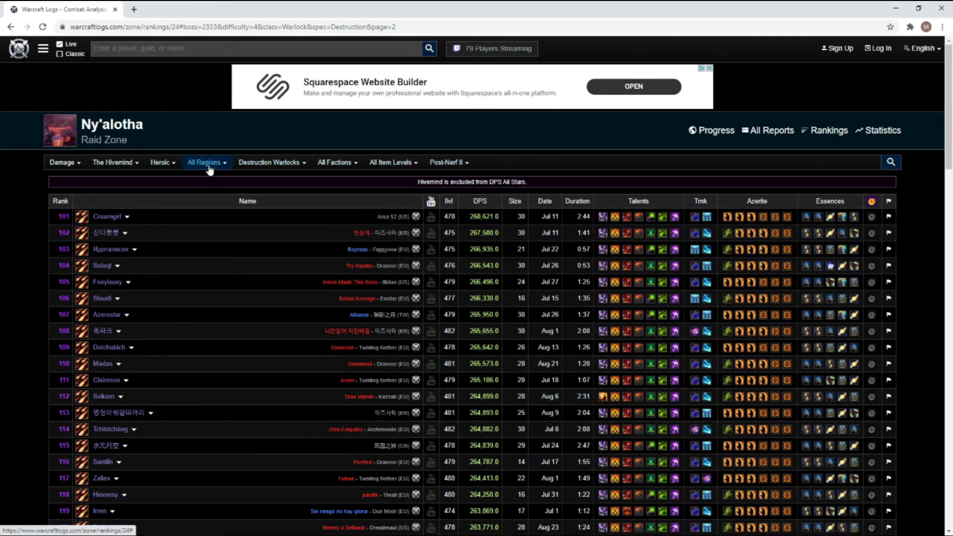
# - Open the third page of the Destruction Warlock rankings and look over its entries
pyautogui.scroll(-20, 311, 287)
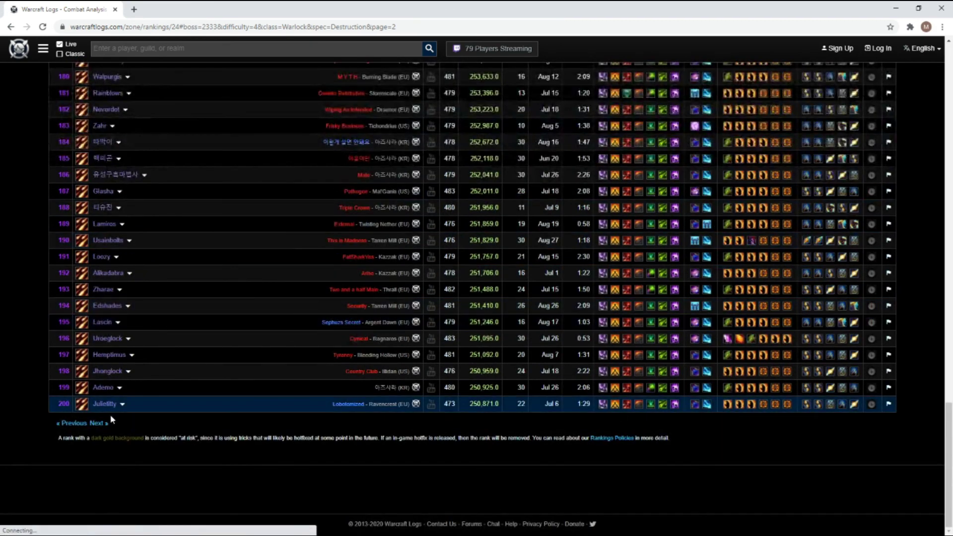
pyautogui.click(98, 424)
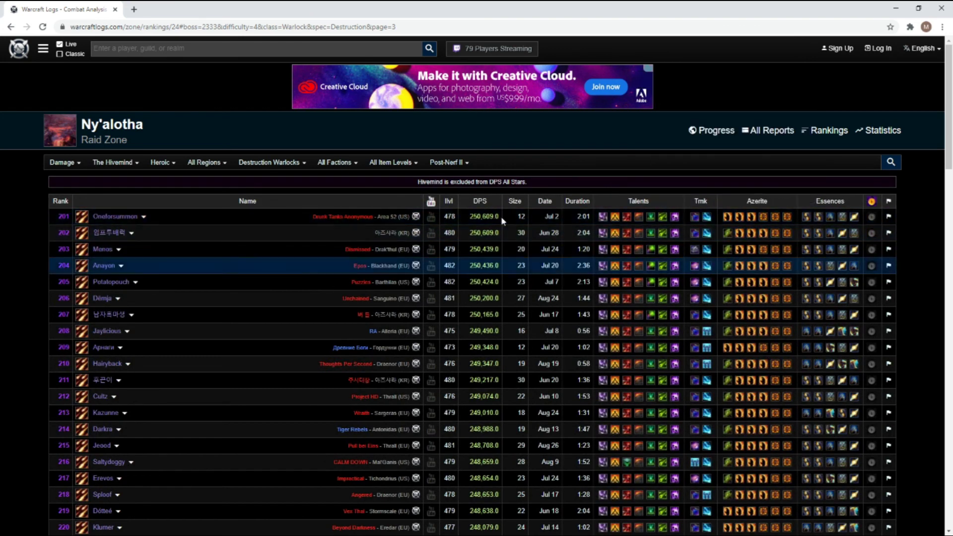
pyautogui.scroll(-5, 604, 217)
pyautogui.scroll(5, 604, 217)
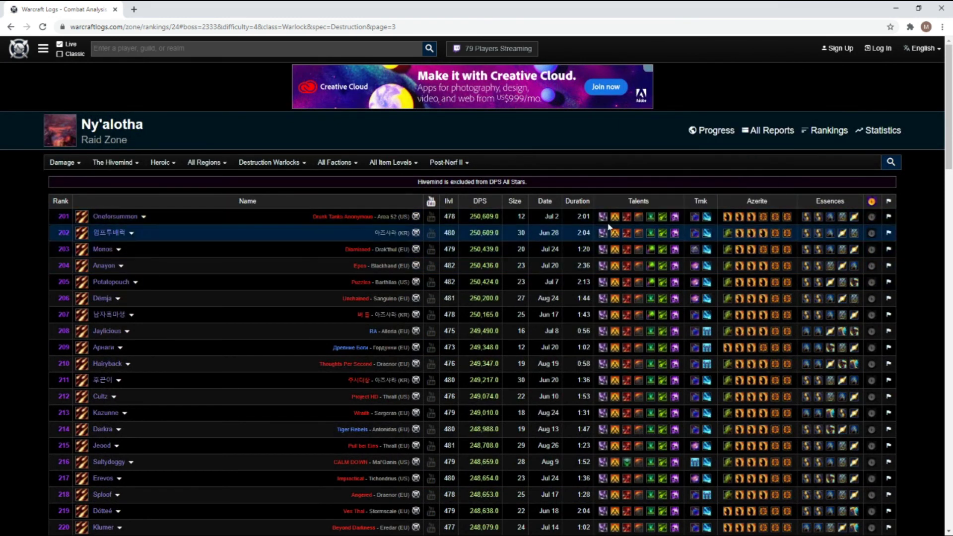
# - Open the rank 201 Warlock's Heroic Hivemind report and break down that player's damage done by ability
pyautogui.click(98, 222)
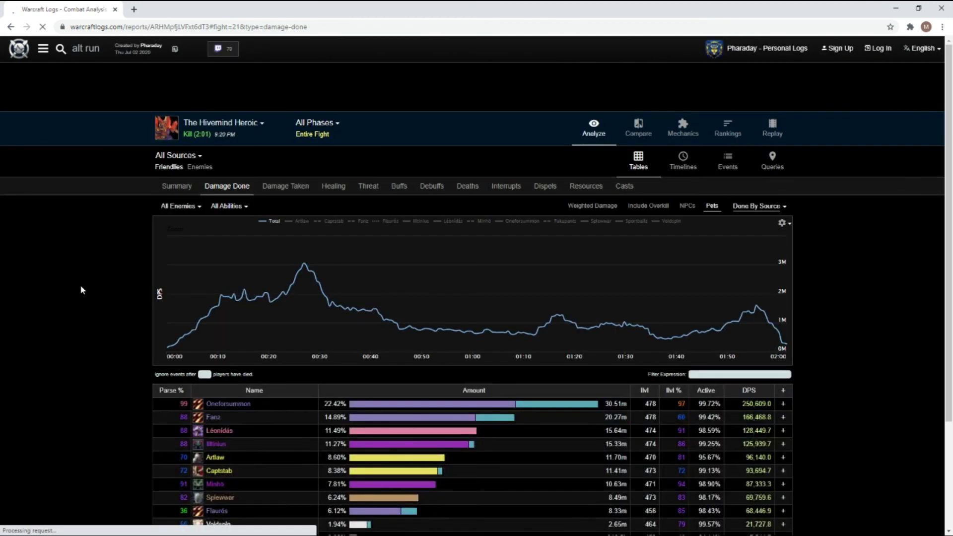
pyautogui.scroll(-2, 81, 278)
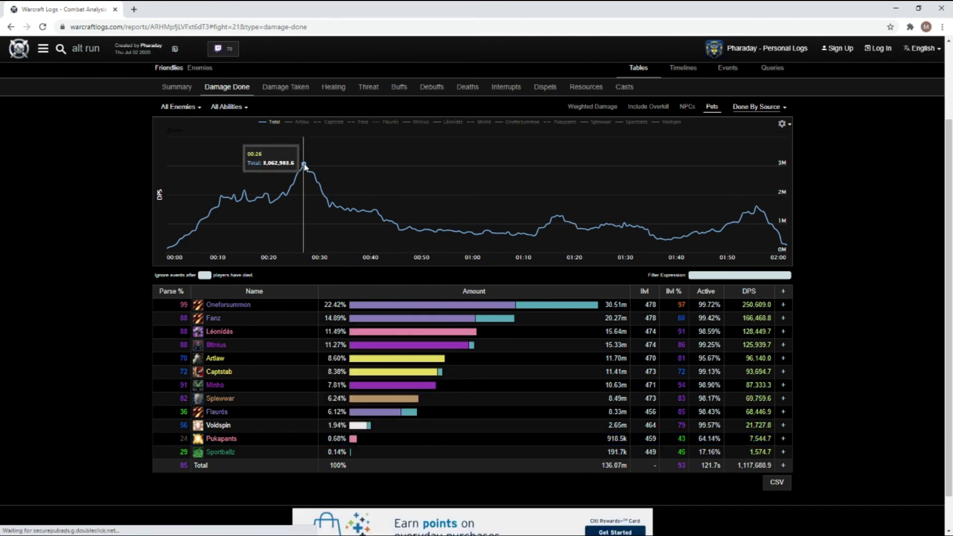
pyautogui.click(225, 306)
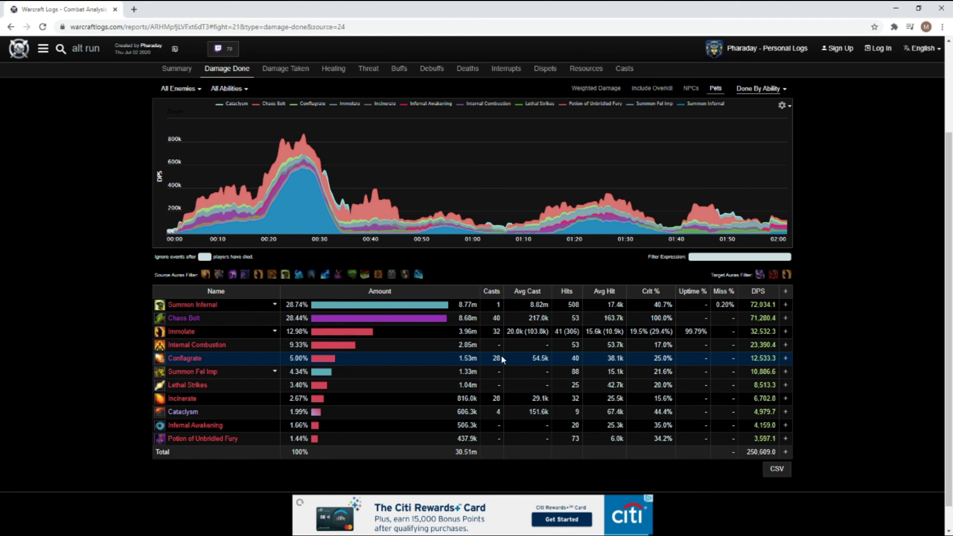
# - Examine the Warlock's damage breakdown by ability, including Conflagrate, Immolate and Summon Infernal, with the DPS graph
pyautogui.moveTo(213, 365)
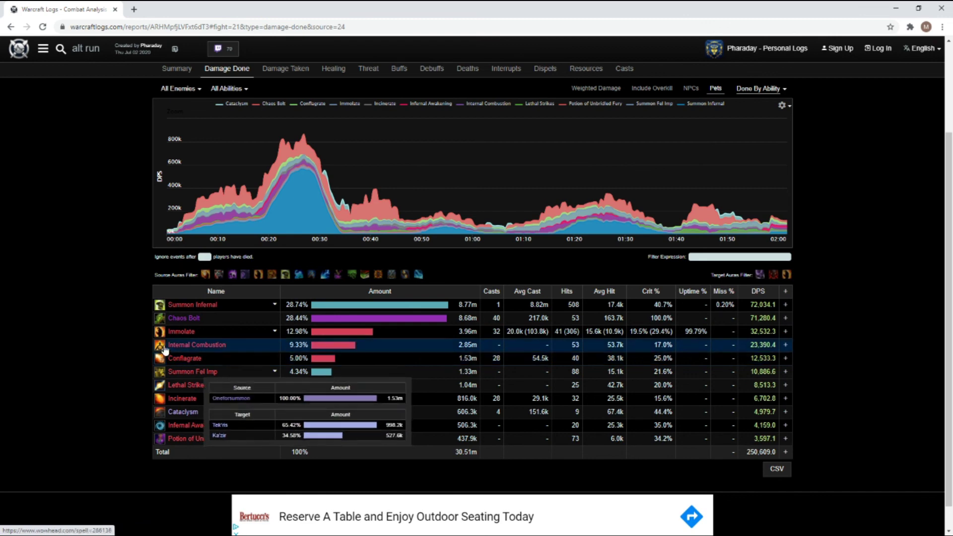
pyautogui.moveTo(157, 329)
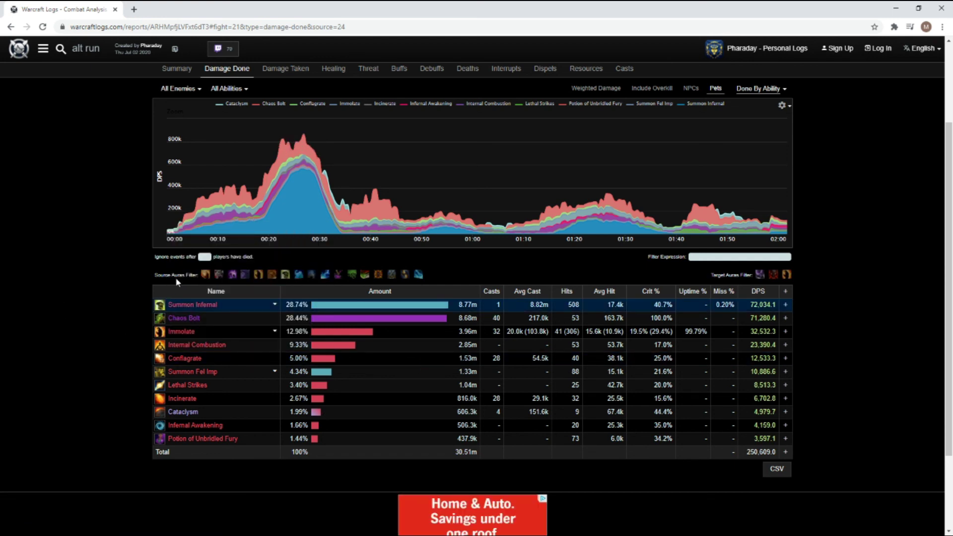
pyautogui.moveTo(237, 304)
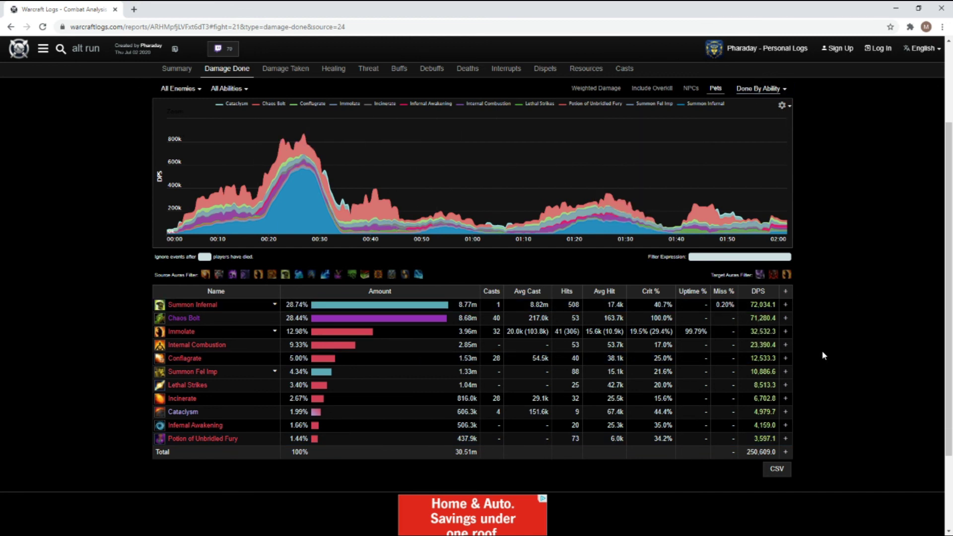
pyautogui.scroll(2, 823, 355)
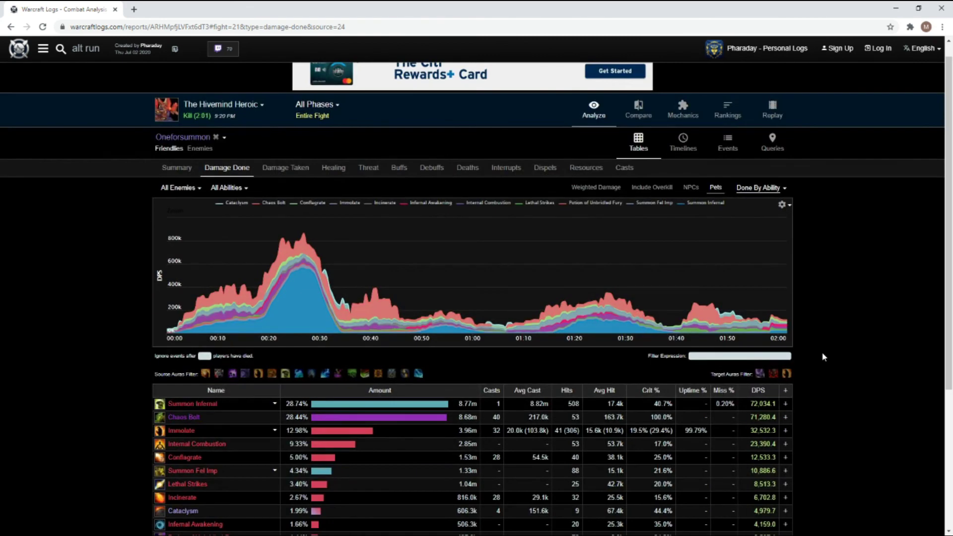
pyautogui.scroll(-4, 823, 355)
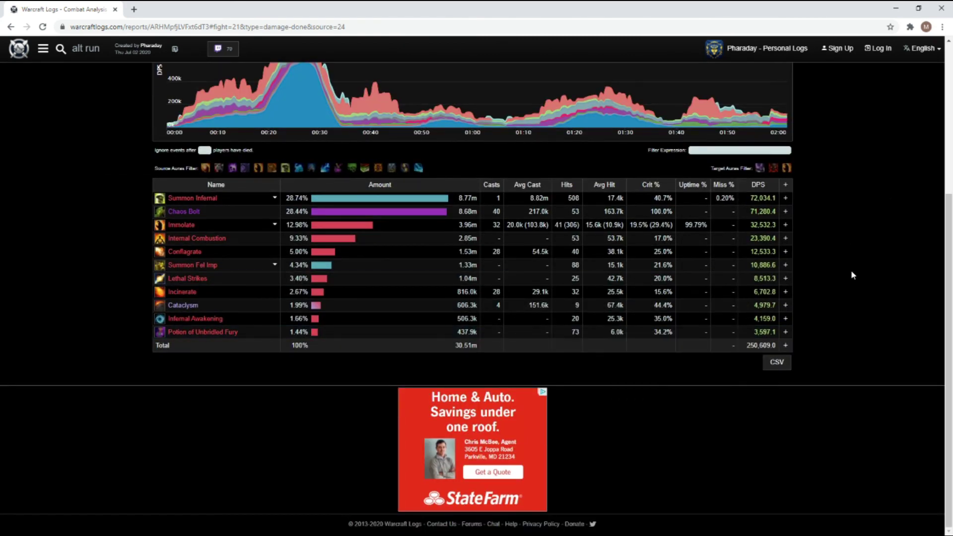
pyautogui.scroll(5, 853, 298)
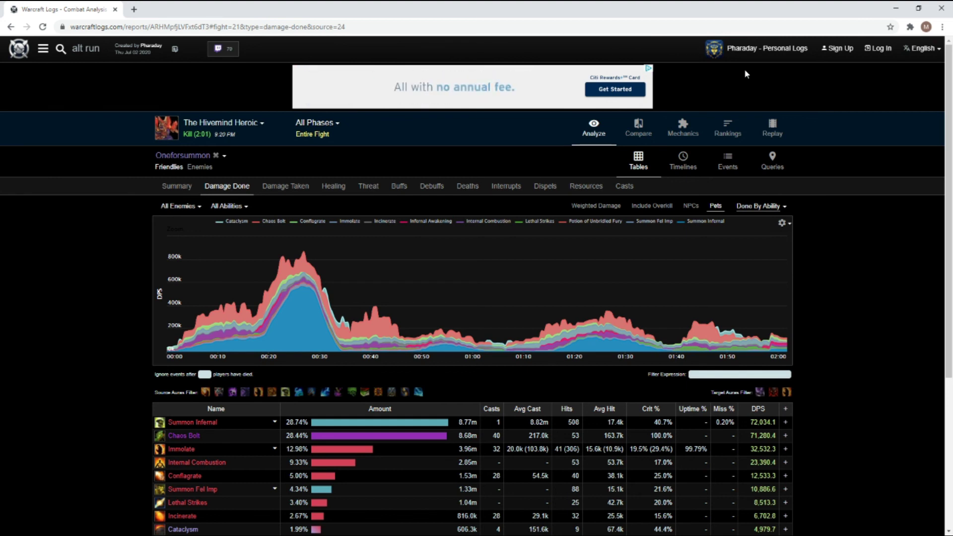
# - Open the query builder, switch the Warlock's Damage Done to the timeline view and examine when each ability is used
pyautogui.click(777, 165)
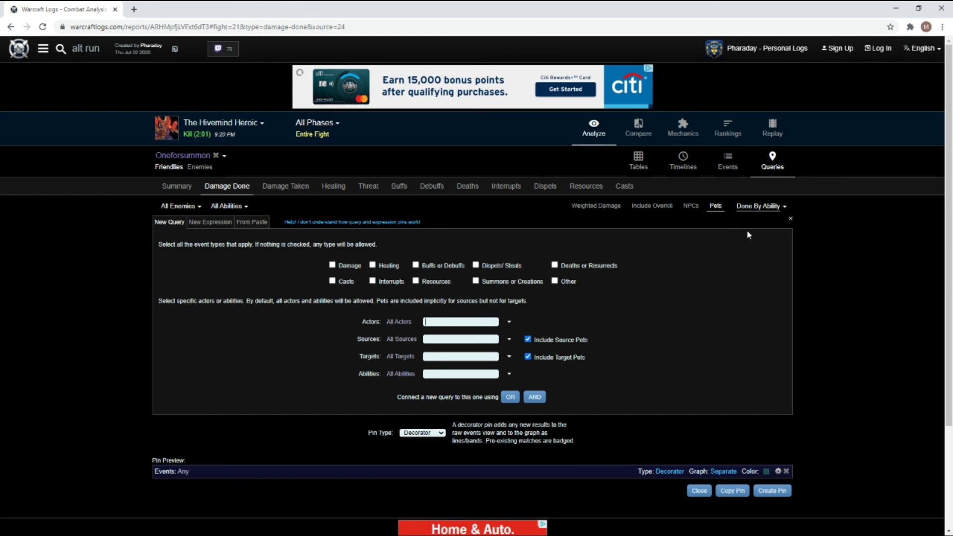
pyautogui.click(683, 163)
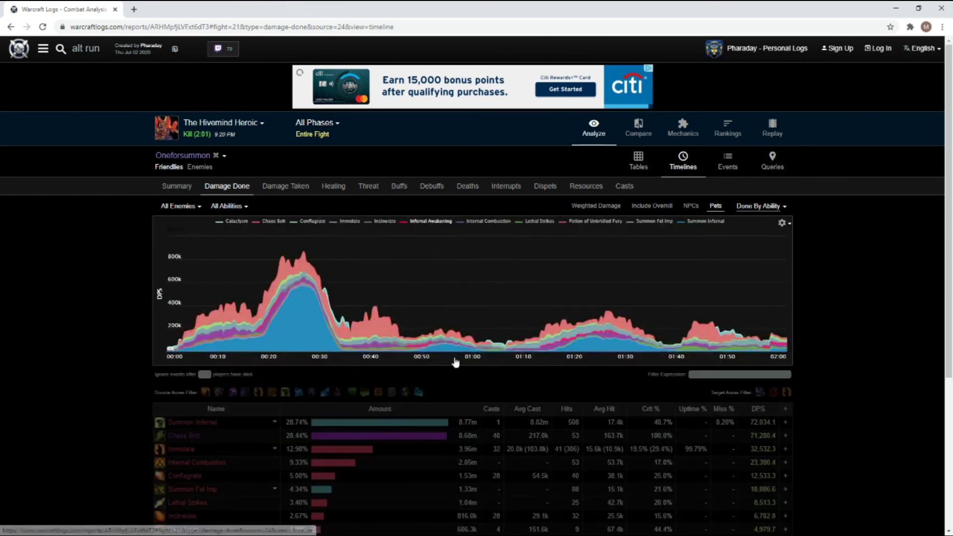
pyautogui.scroll(-4, 445, 338)
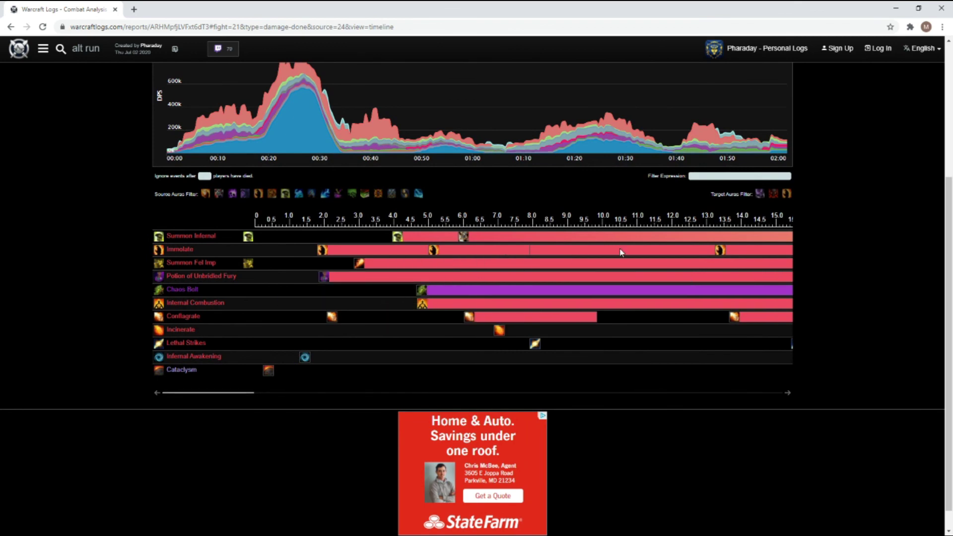
pyautogui.scroll(3, 652, 257)
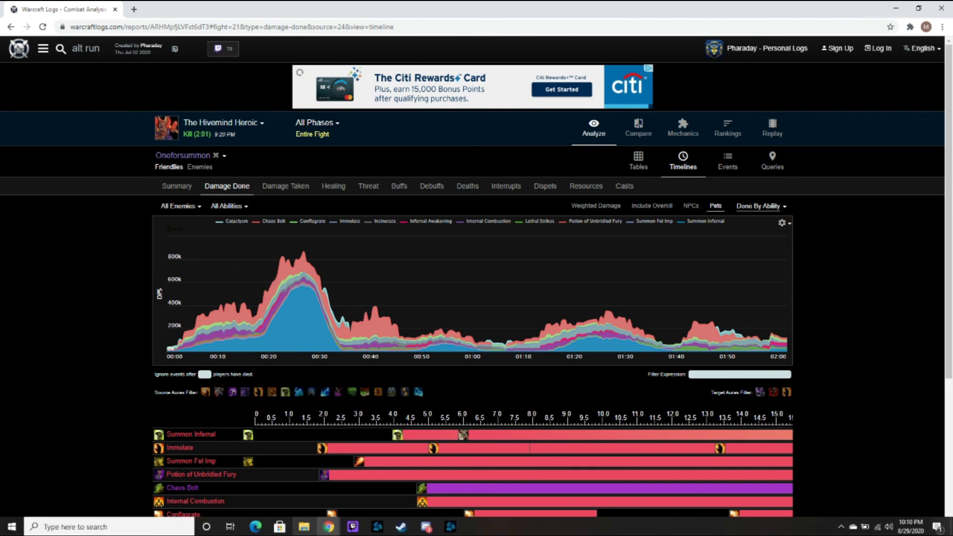
pyautogui.moveTo(431, 530)
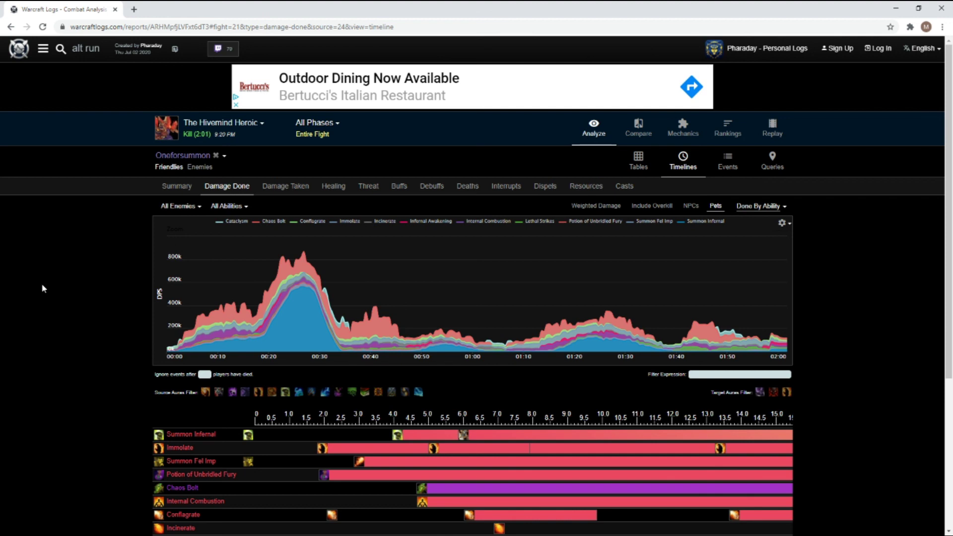
pyautogui.scroll(-2, 35, 293)
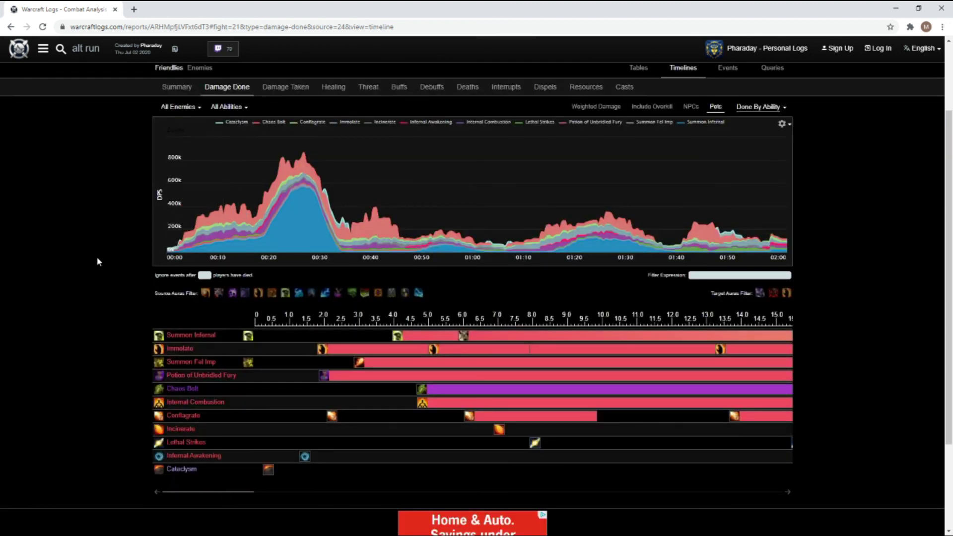
pyautogui.scroll(2, 98, 262)
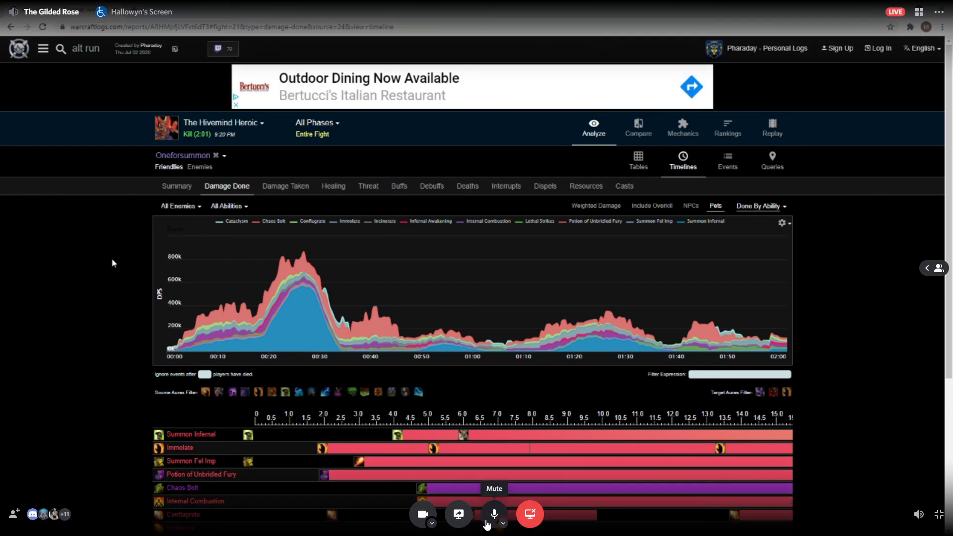
# - Check the audio input and output device choices in the Discord screen share, leaving them as they are
pyautogui.click(501, 527)
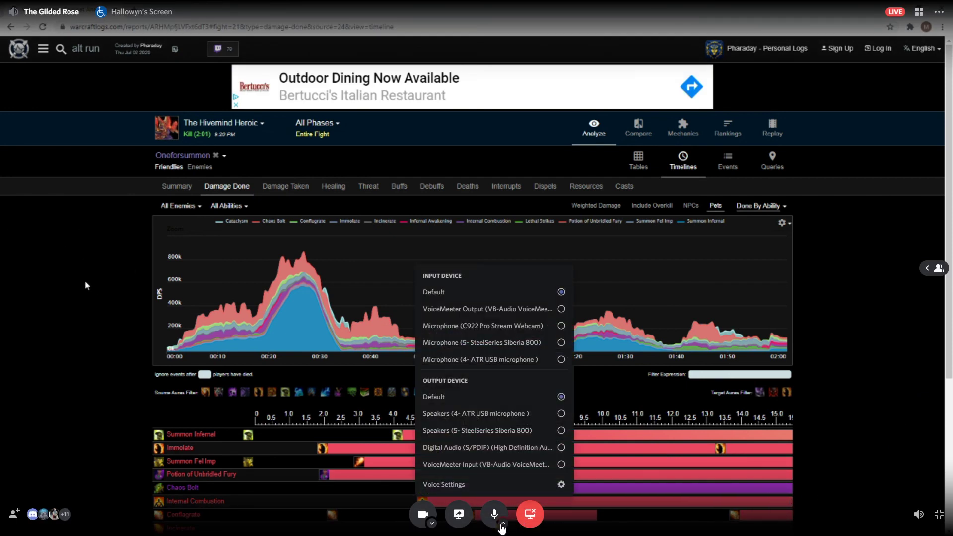
pyautogui.click(502, 527)
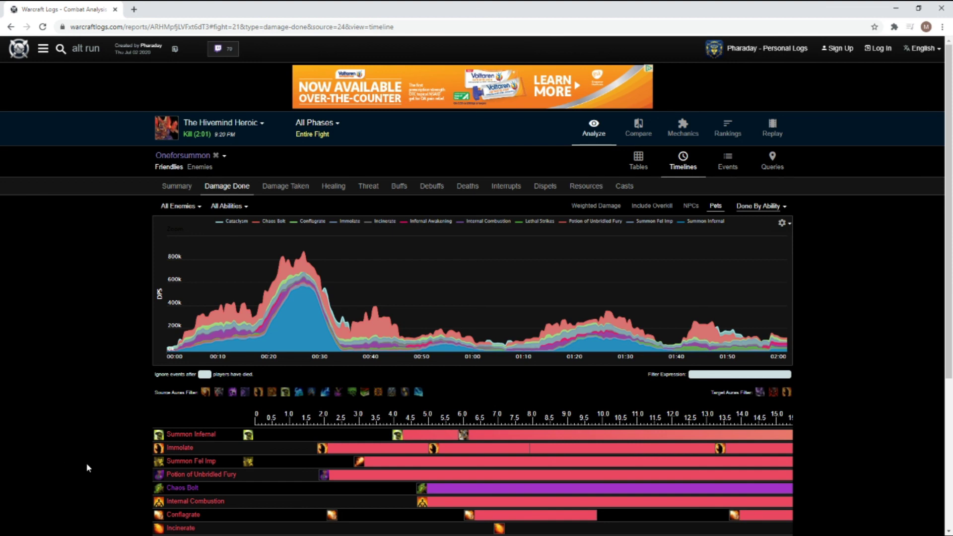
# - Switch from the Warcraft Logs timeline to the Discord window
pyautogui.moveTo(725, 226)
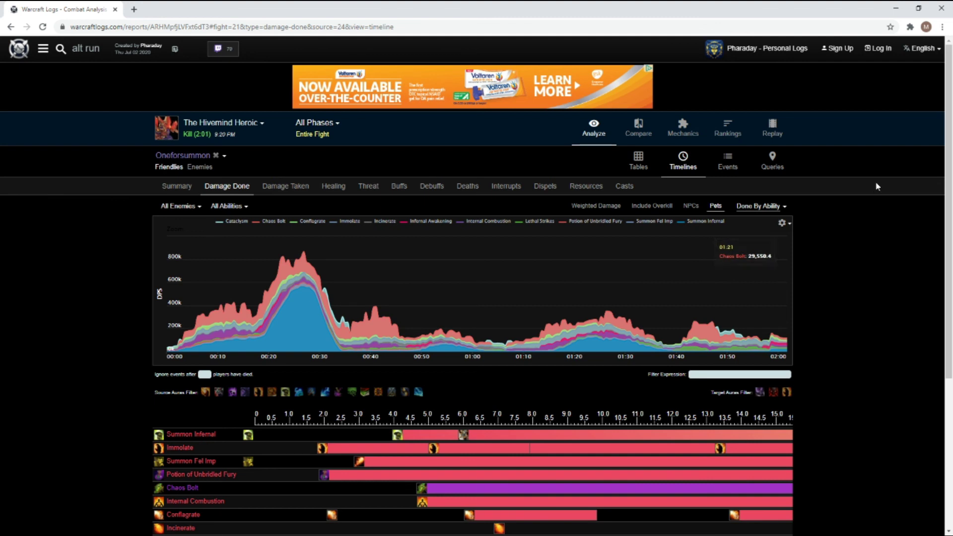
pyautogui.click(425, 528)
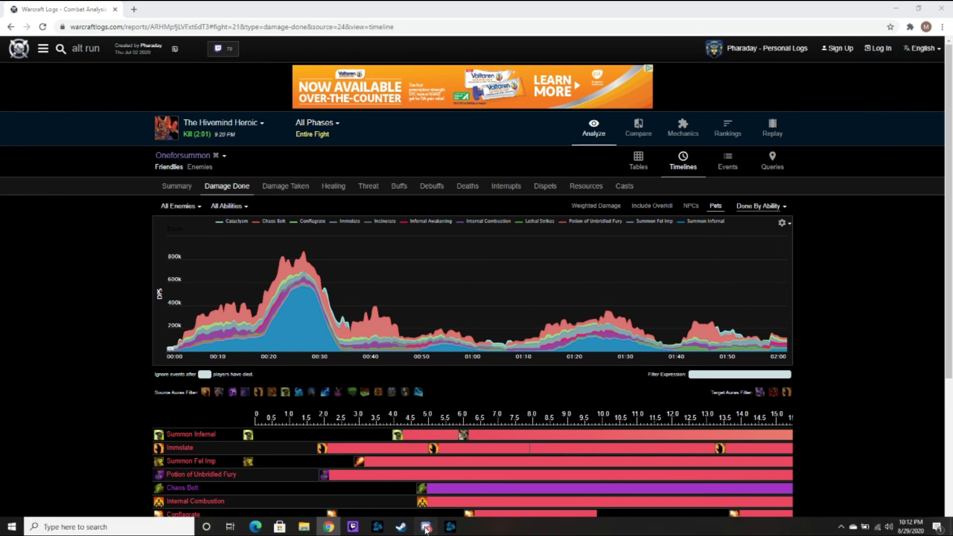